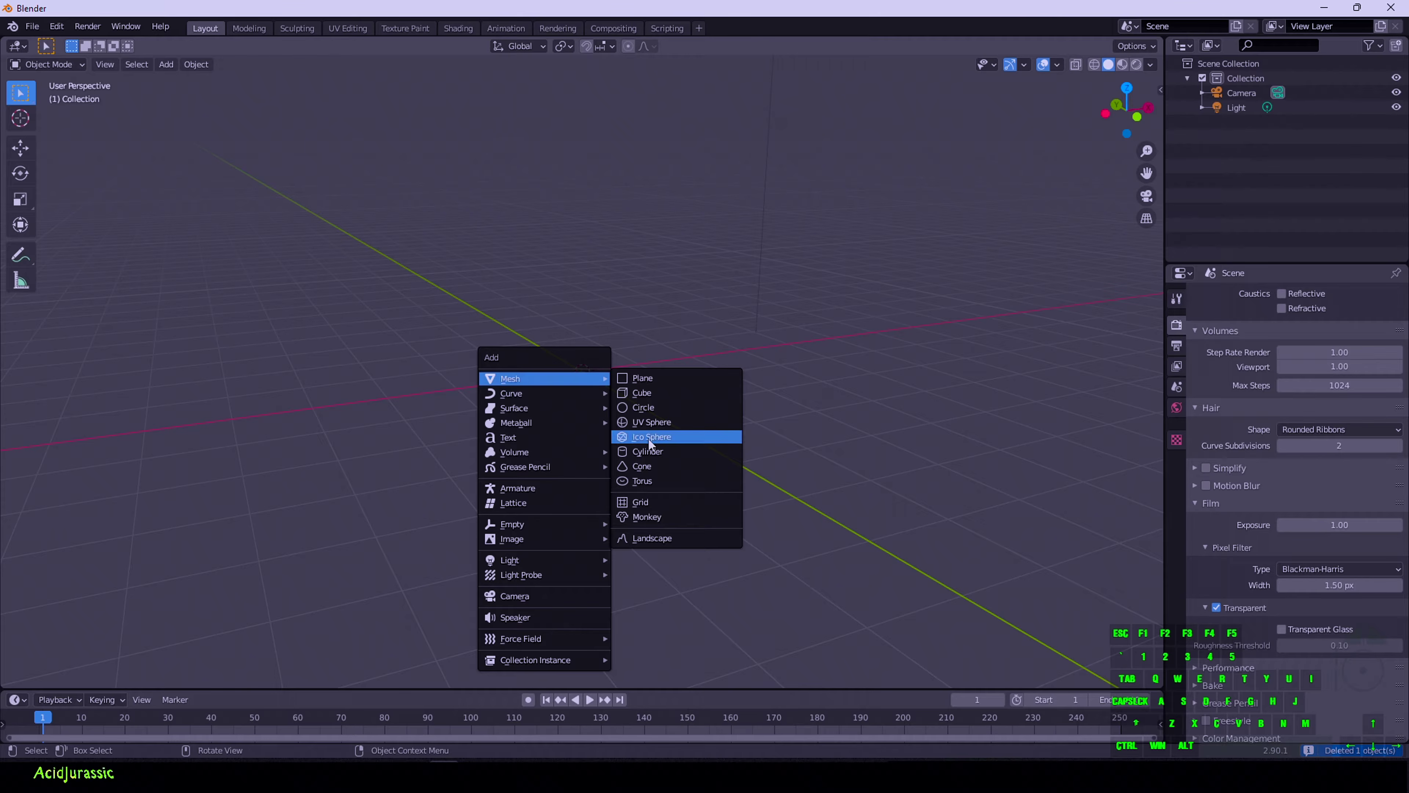
# Add a cylinder mesh and shrink its radius to form a thin vertical rod
pyautogui.click(655, 452)
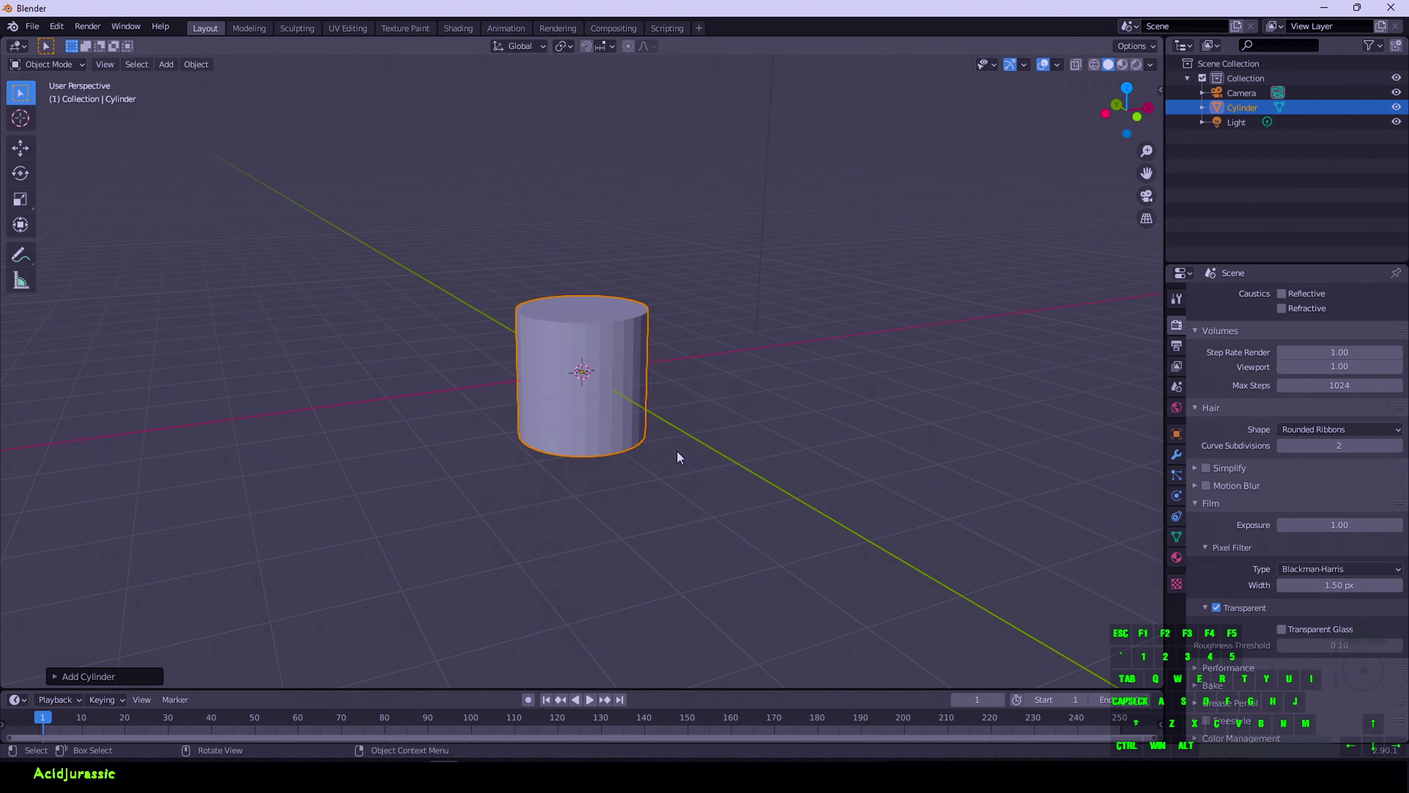
pyautogui.click(125, 675)
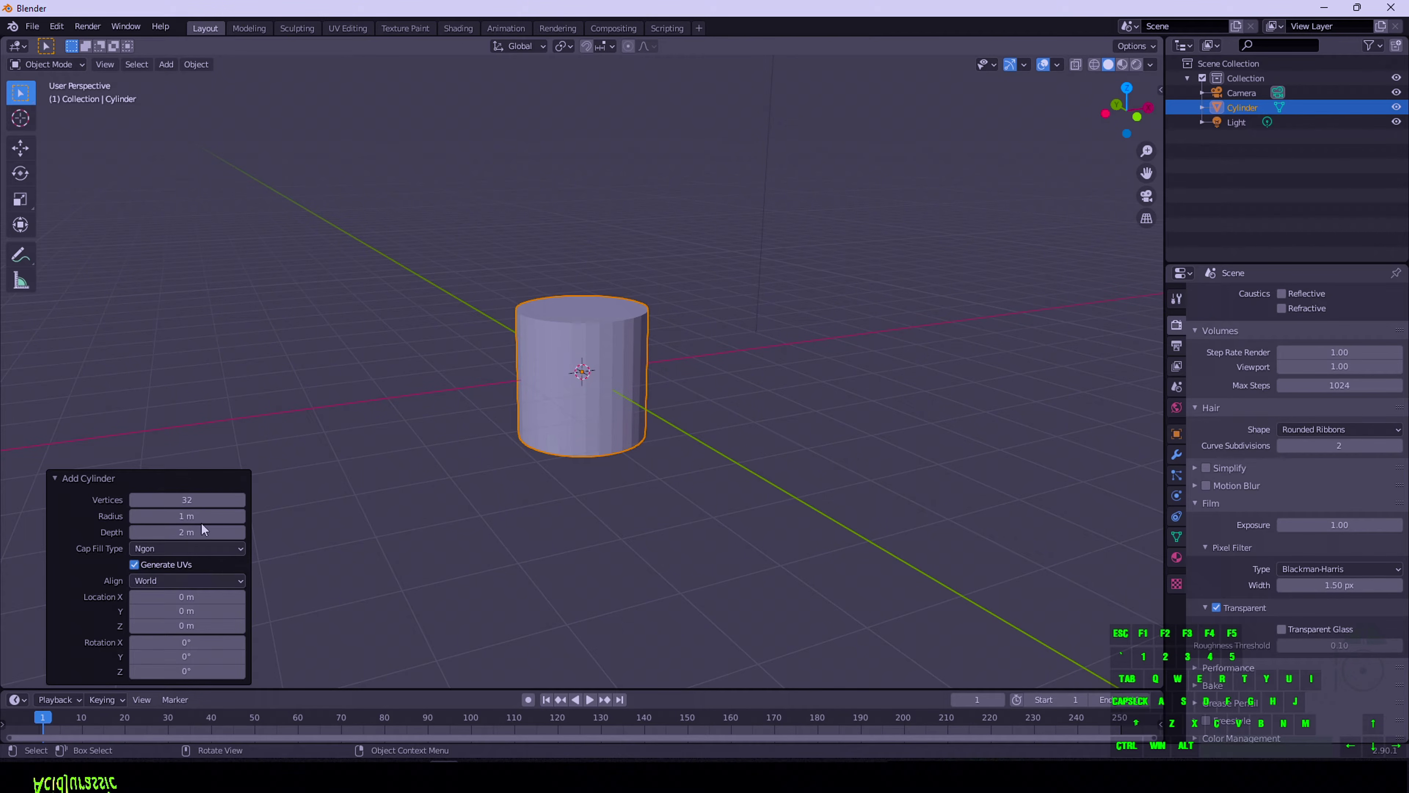
pyautogui.moveTo(201, 516); pyautogui.dragTo(113, 516)
pyautogui.click(665, 327)
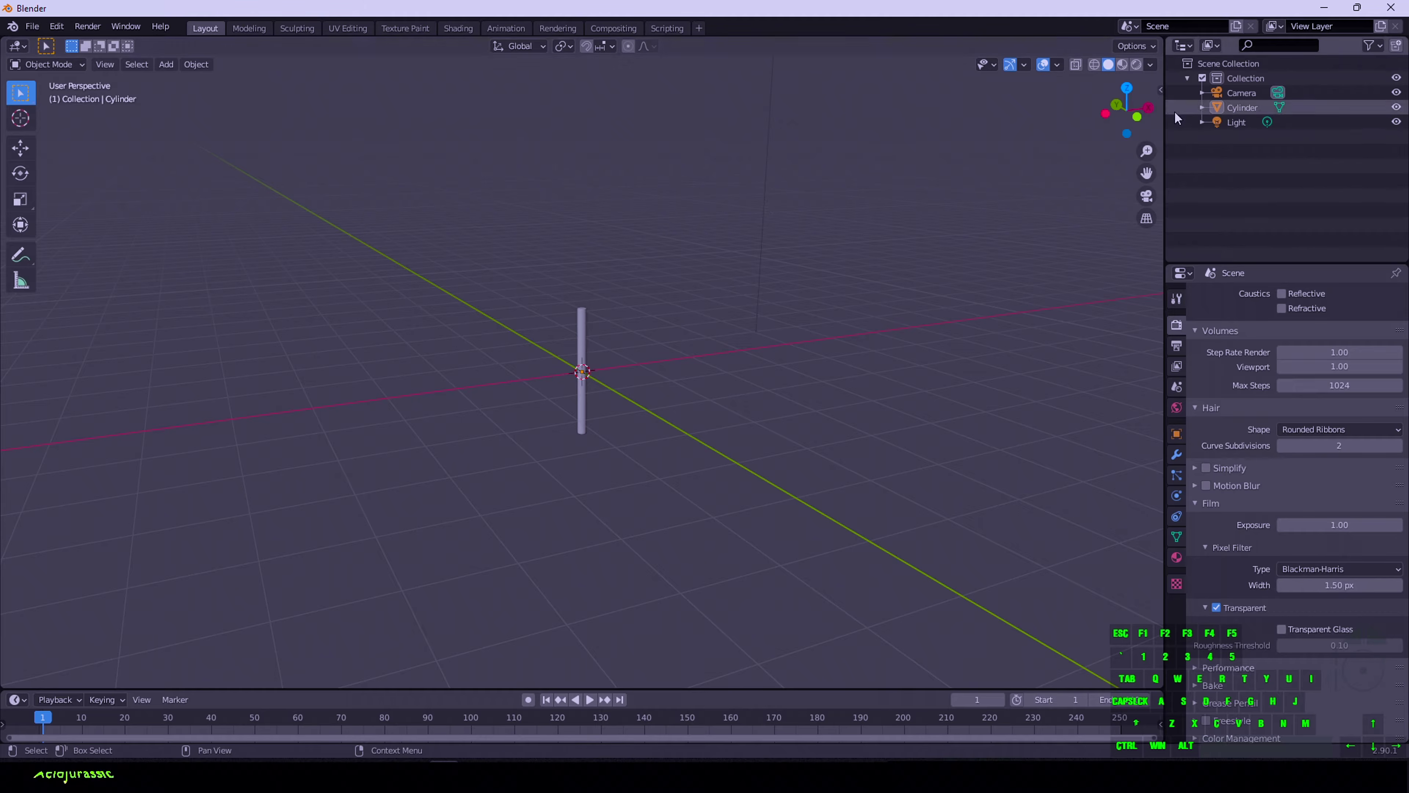
# Edit the rod's mesh in face selection mode and move its top face sideways and down so the rod leans
pyautogui.moveTo(1126, 111); pyautogui.dragTo(1112, 116)
pyautogui.scroll(4, 984, 195)
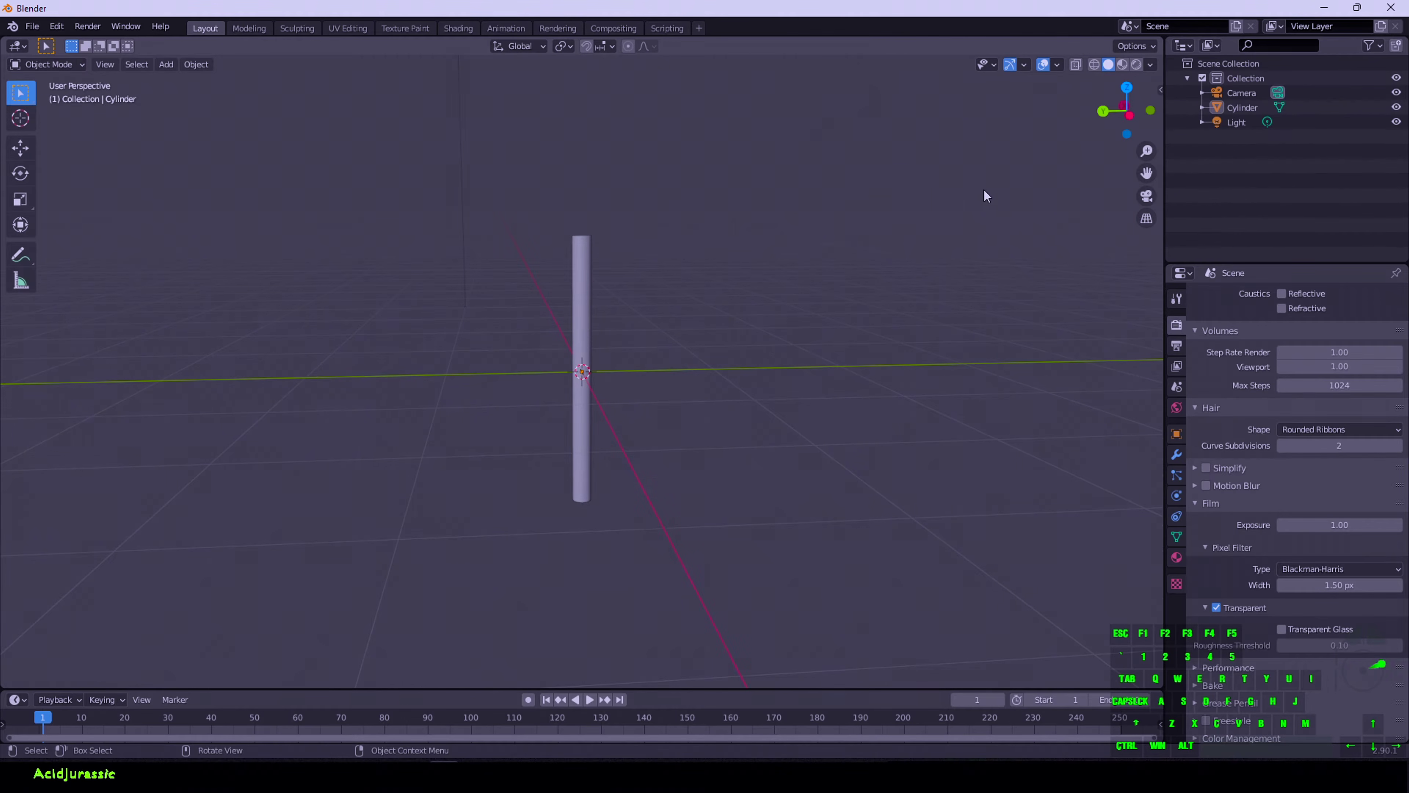
pyautogui.moveTo(1146, 172); pyautogui.dragTo(1146, 204)
pyautogui.moveTo(1126, 111); pyautogui.dragTo(1119, 91)
pyautogui.click(580, 314)
pyautogui.press('Tab')
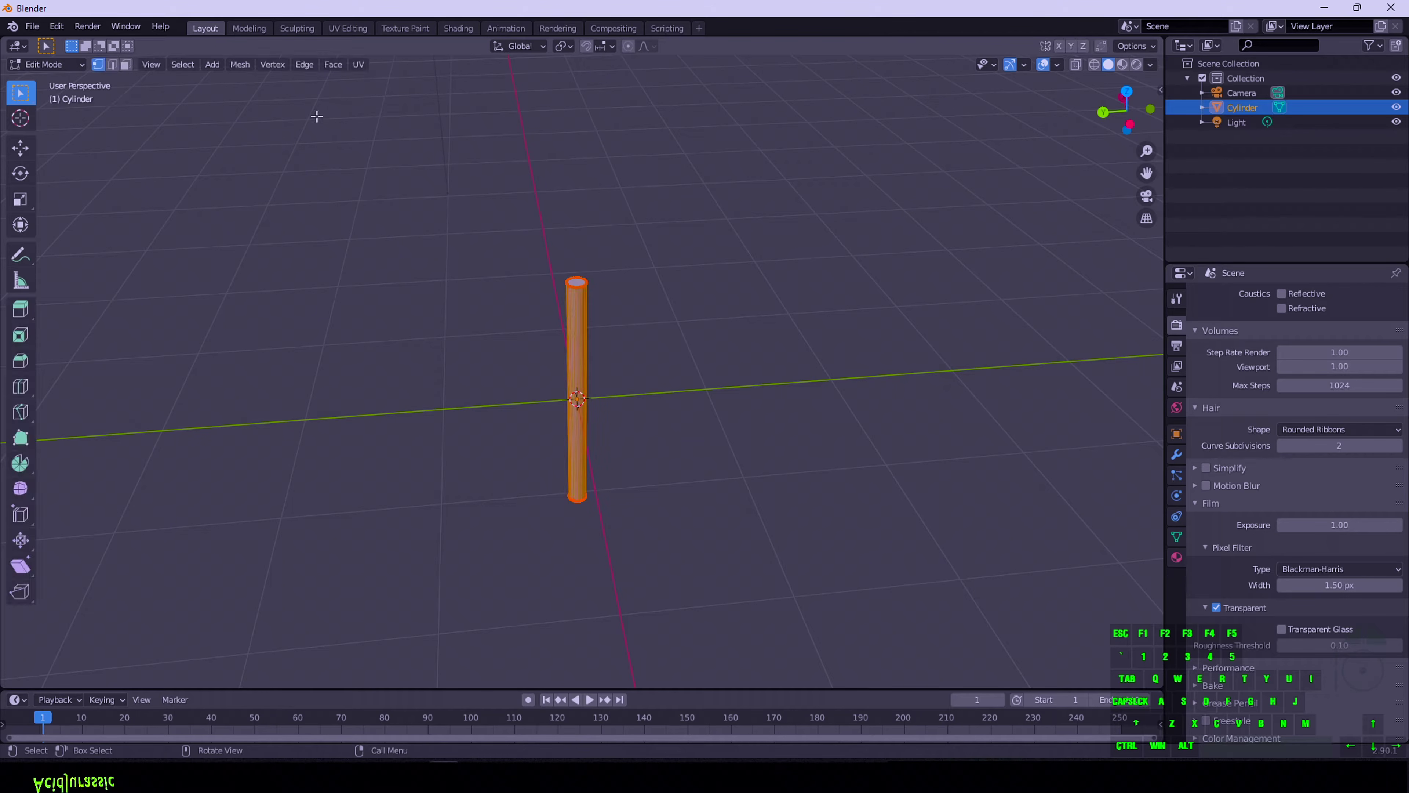
pyautogui.click(126, 65)
pyautogui.click(580, 283)
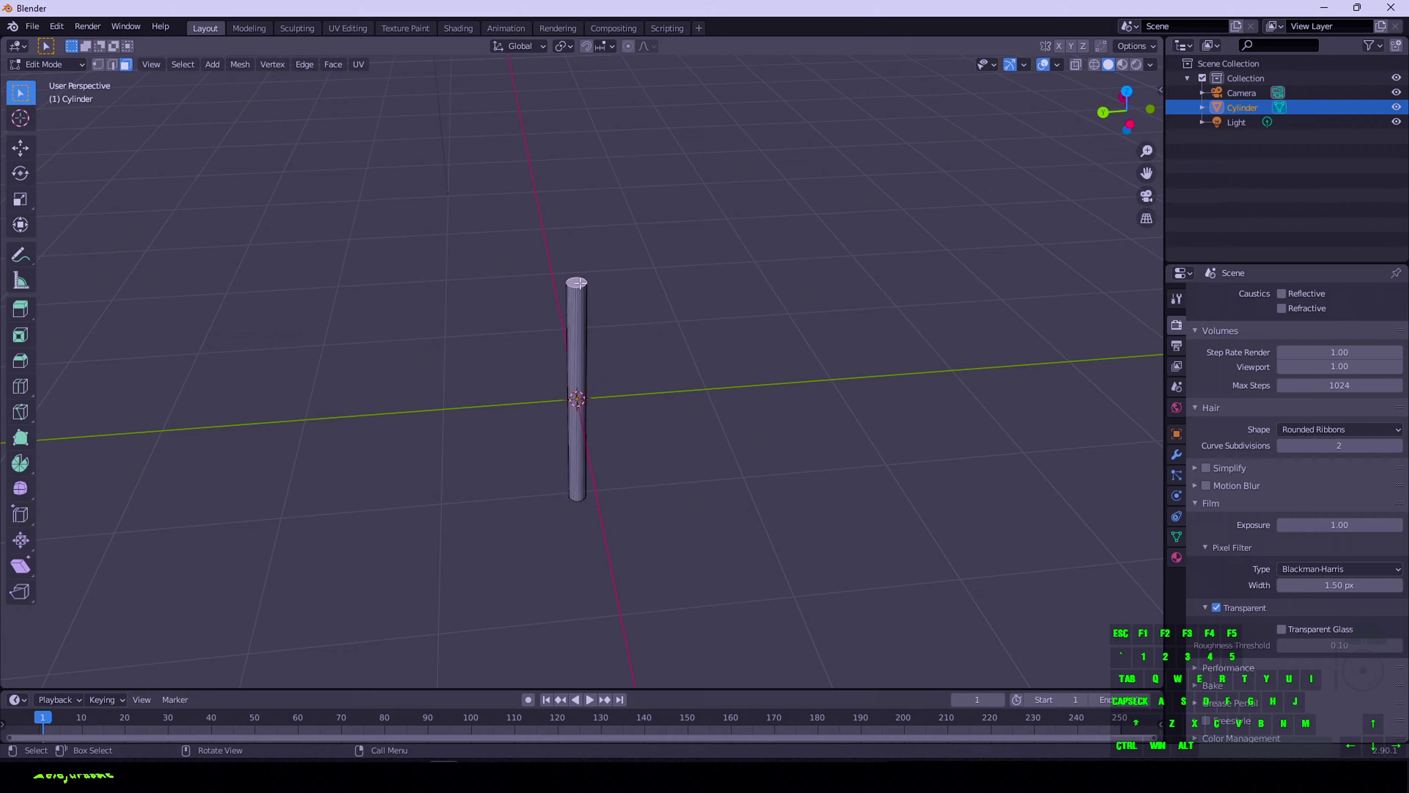
pyautogui.press('g')
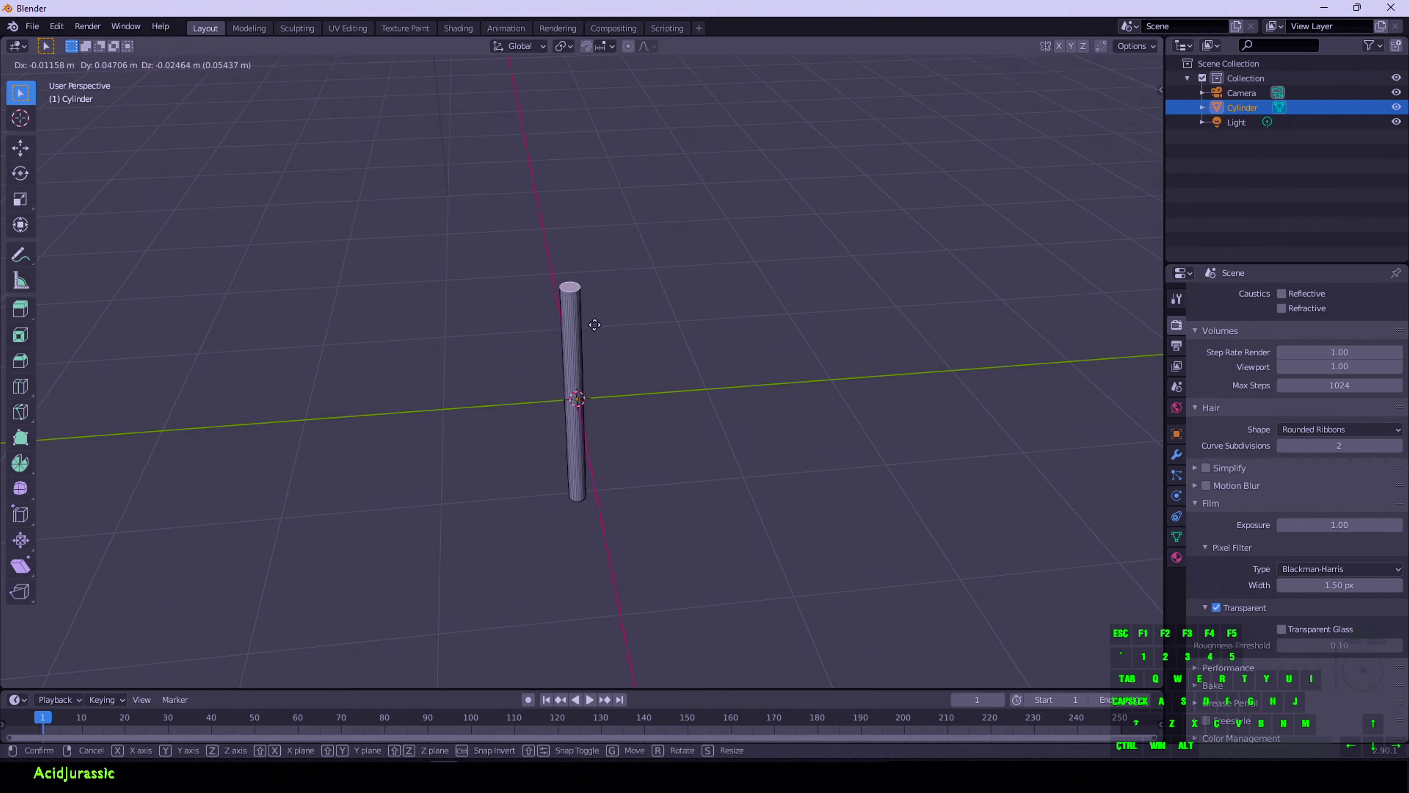
pyautogui.click(565, 451)
pyautogui.moveTo(1160, 107); pyautogui.dragTo(1127, 120)
pyautogui.press('g')
pyautogui.click(608, 392)
# Extrude the rod's top face about 1.04 m and shift the new end to form a second, oppositely angled segment
pyautogui.press('e')
pyautogui.click(638, 256)
pyautogui.press('g')
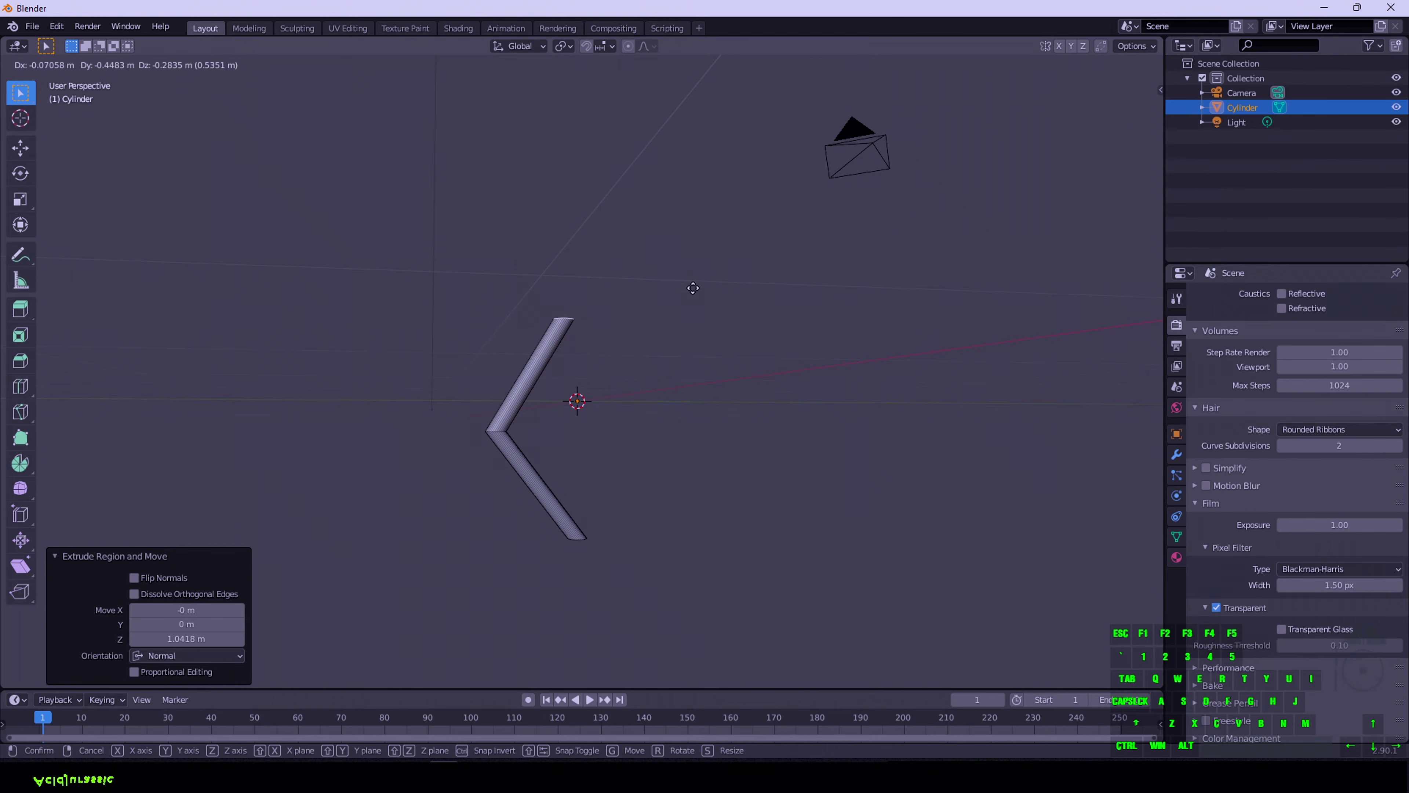
pyautogui.click(644, 261)
# Extrude a third segment, shift its end about 0.42 m along Y to continue the zigzag, and leave mesh editing
pyautogui.press('e')
pyautogui.click(671, 189)
pyautogui.press('g')
pyautogui.click(622, 189)
pyautogui.moveTo(1132, 108); pyautogui.dragTo(1133, 121)
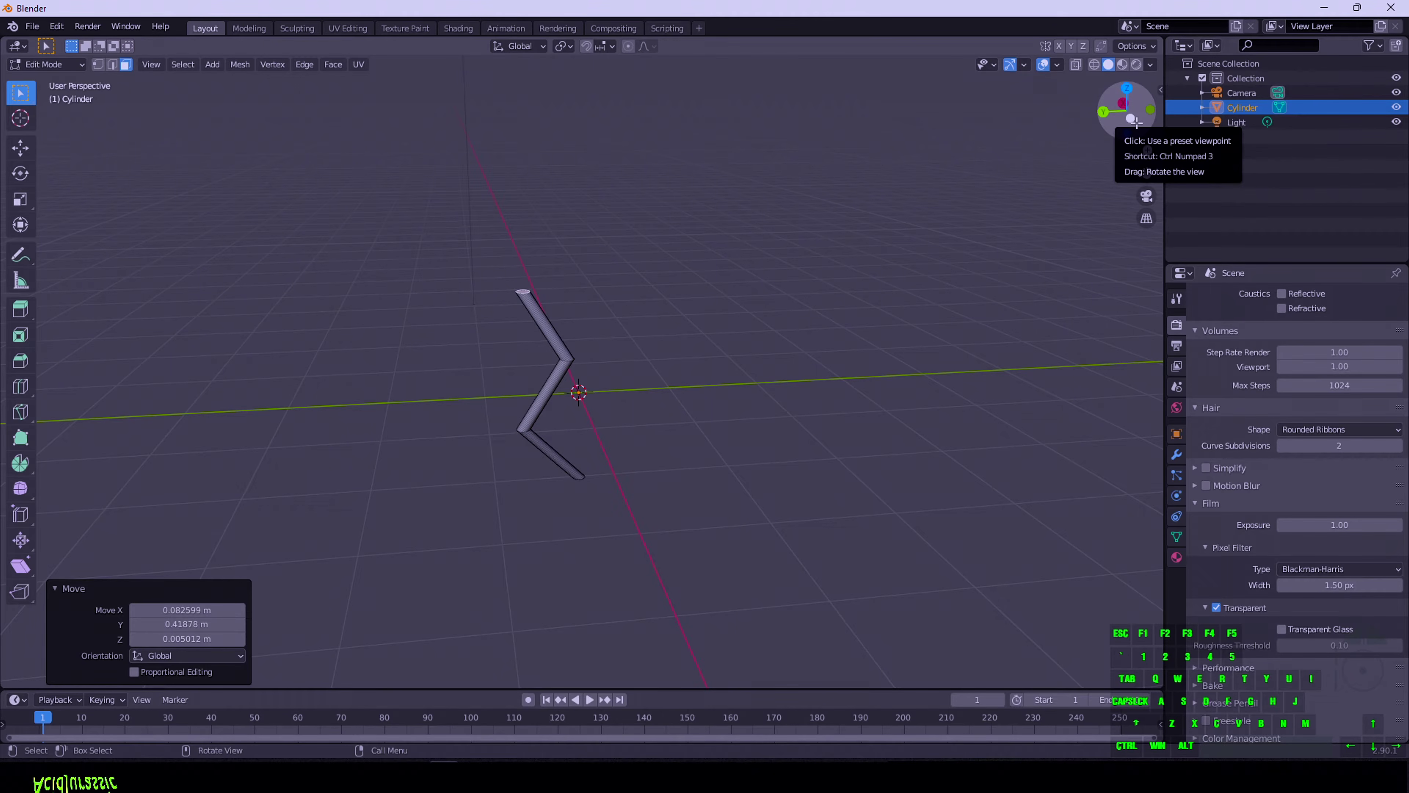
pyautogui.press('Tab')
pyautogui.scroll(2, 475, 441)
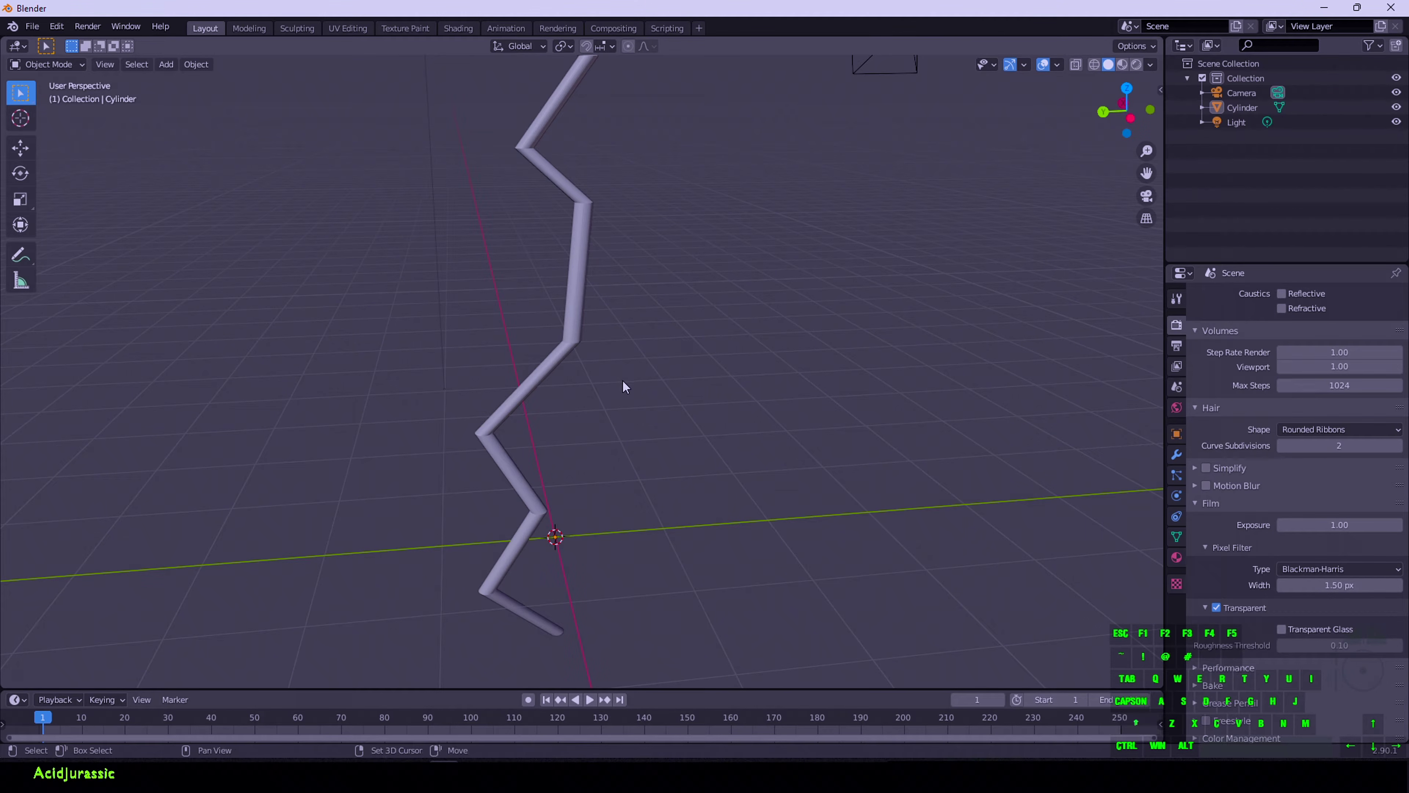
# Try to make a branch by duplicating the zigzag bolt beside the original and rotating the copy about -38.3°
pyautogui.hotkey('shift', 'a')
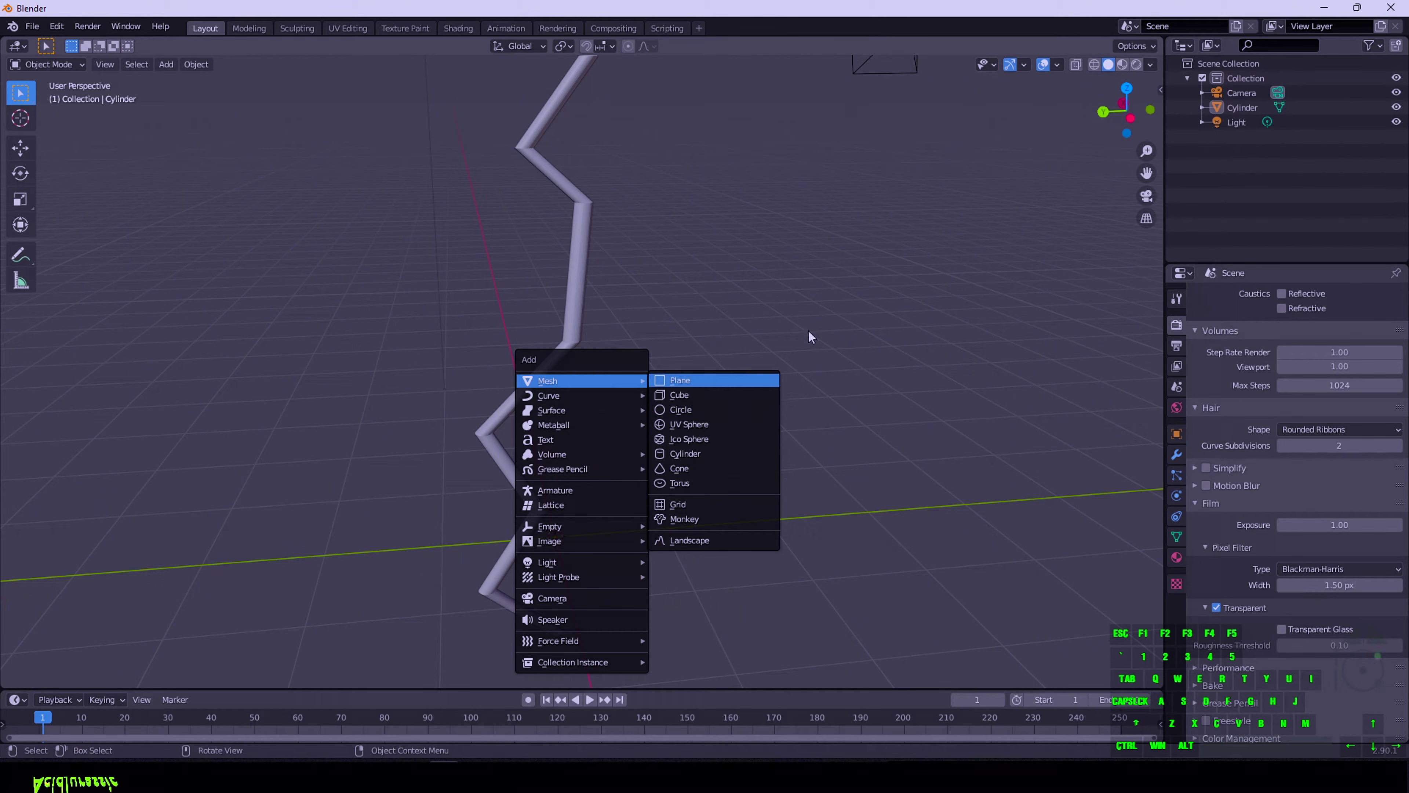
pyautogui.click(579, 318)
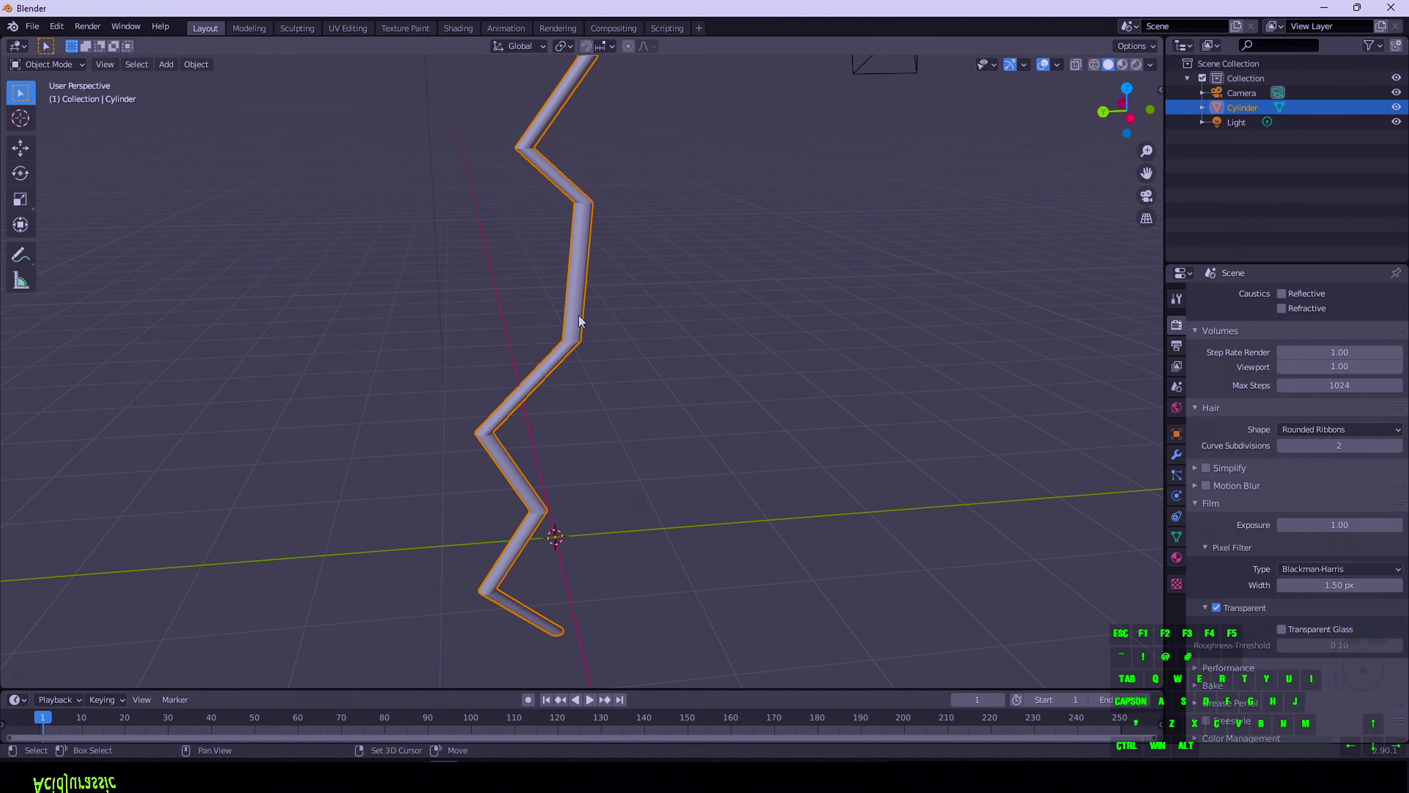
pyautogui.hotkey('shift', 'd')
pyautogui.click(726, 332)
pyautogui.press('r')
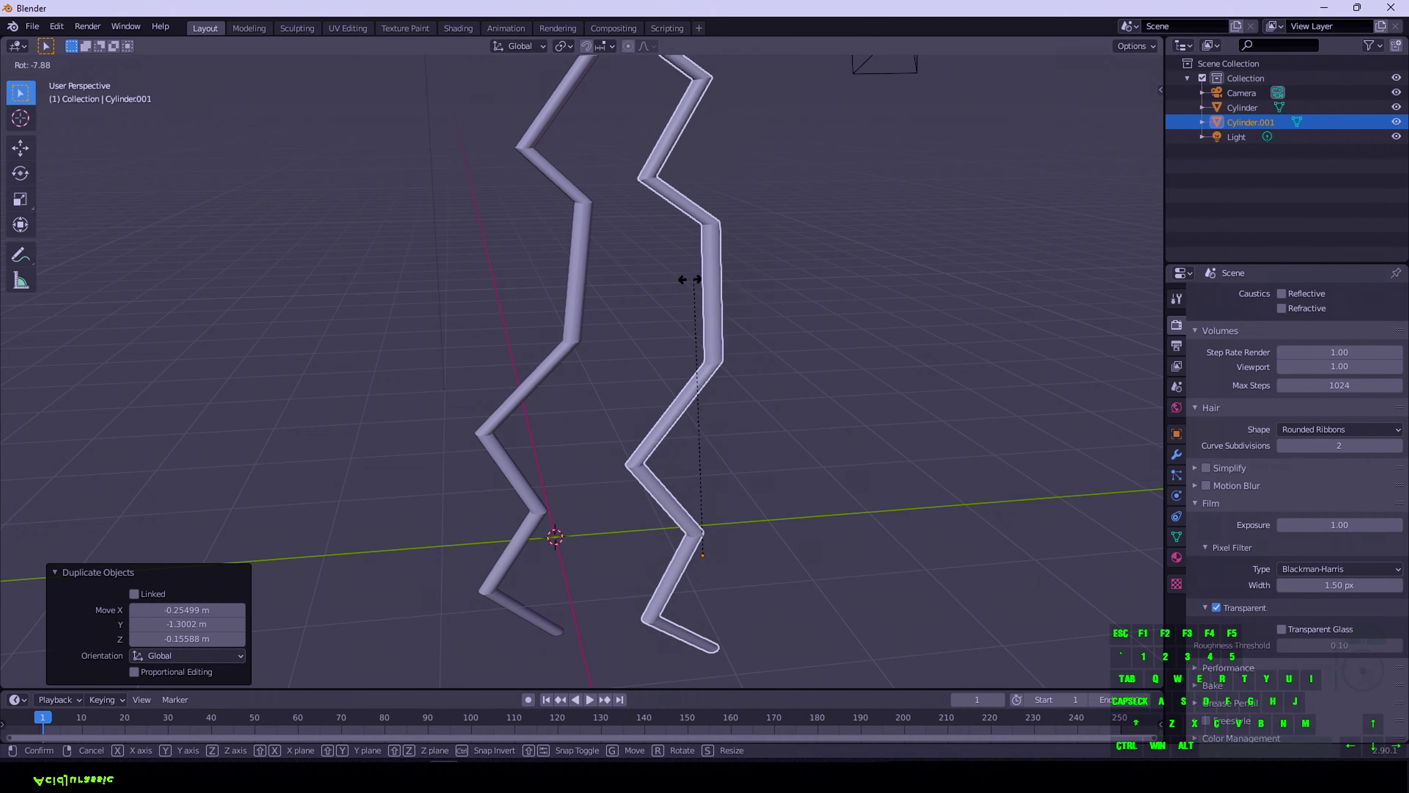
pyautogui.click(531, 290)
pyautogui.press('s')
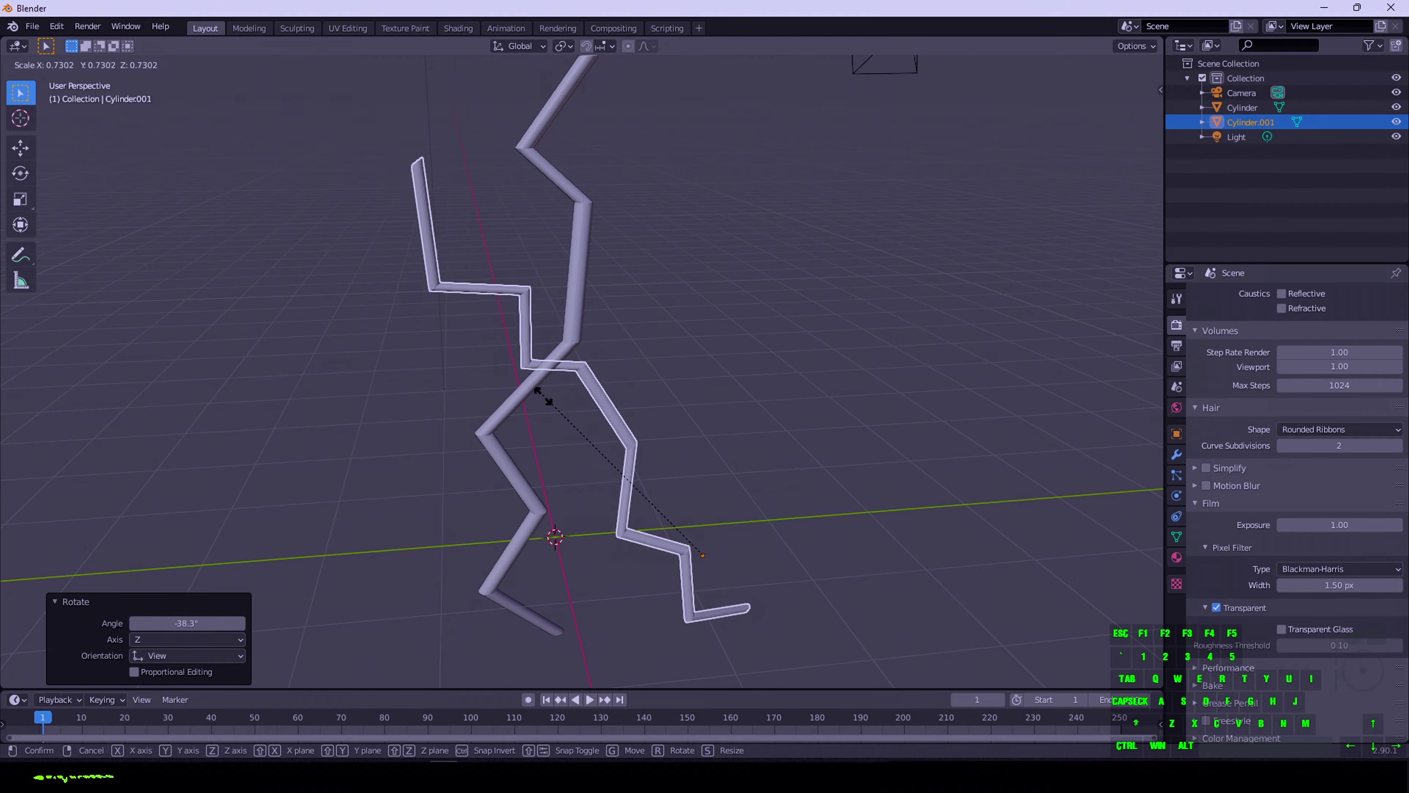
pyautogui.rightClick(581, 454)
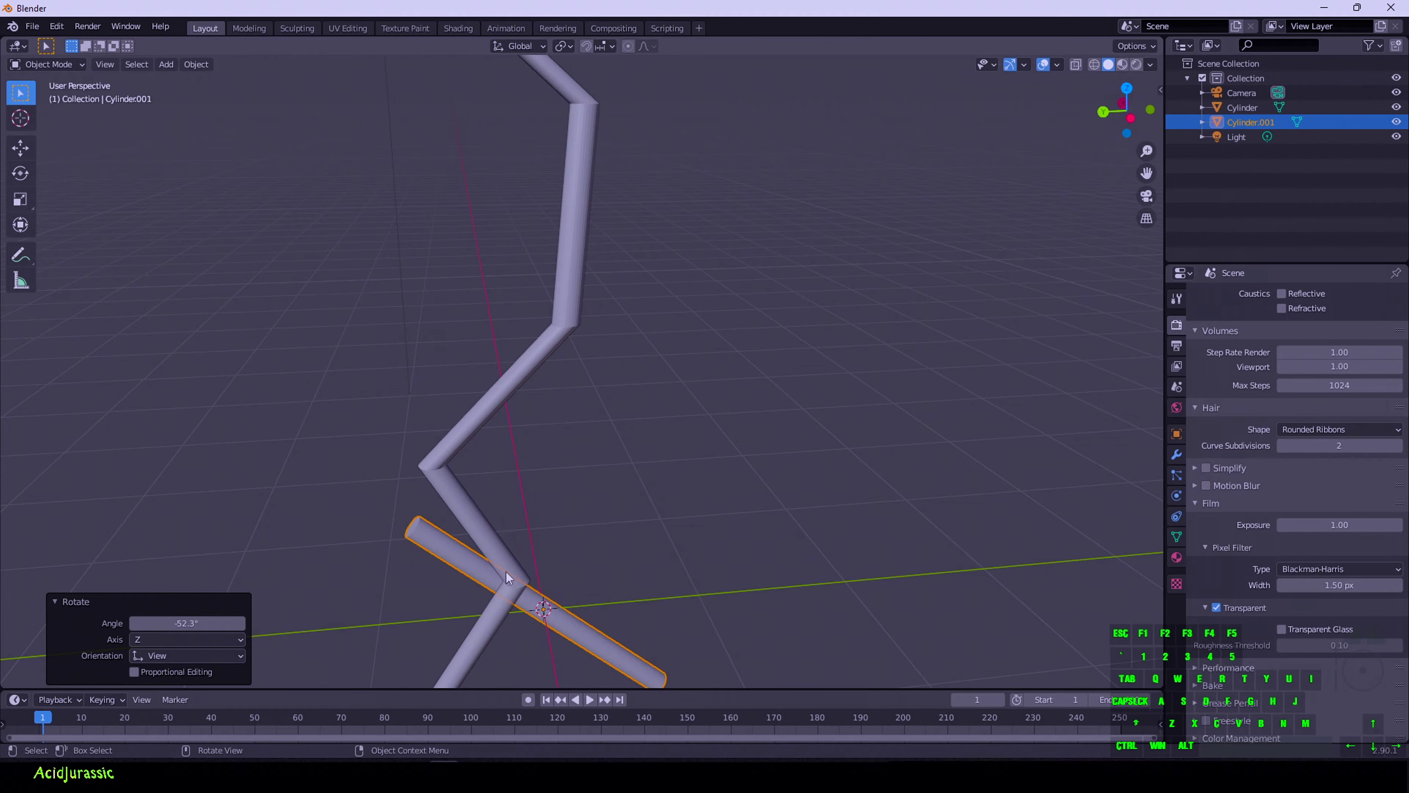
# Move the short tilted cylinder about 0.24 m in X, -0.90 m in Y and 1.11 m in Z to meet the bolt's bend
pyautogui.press('g')
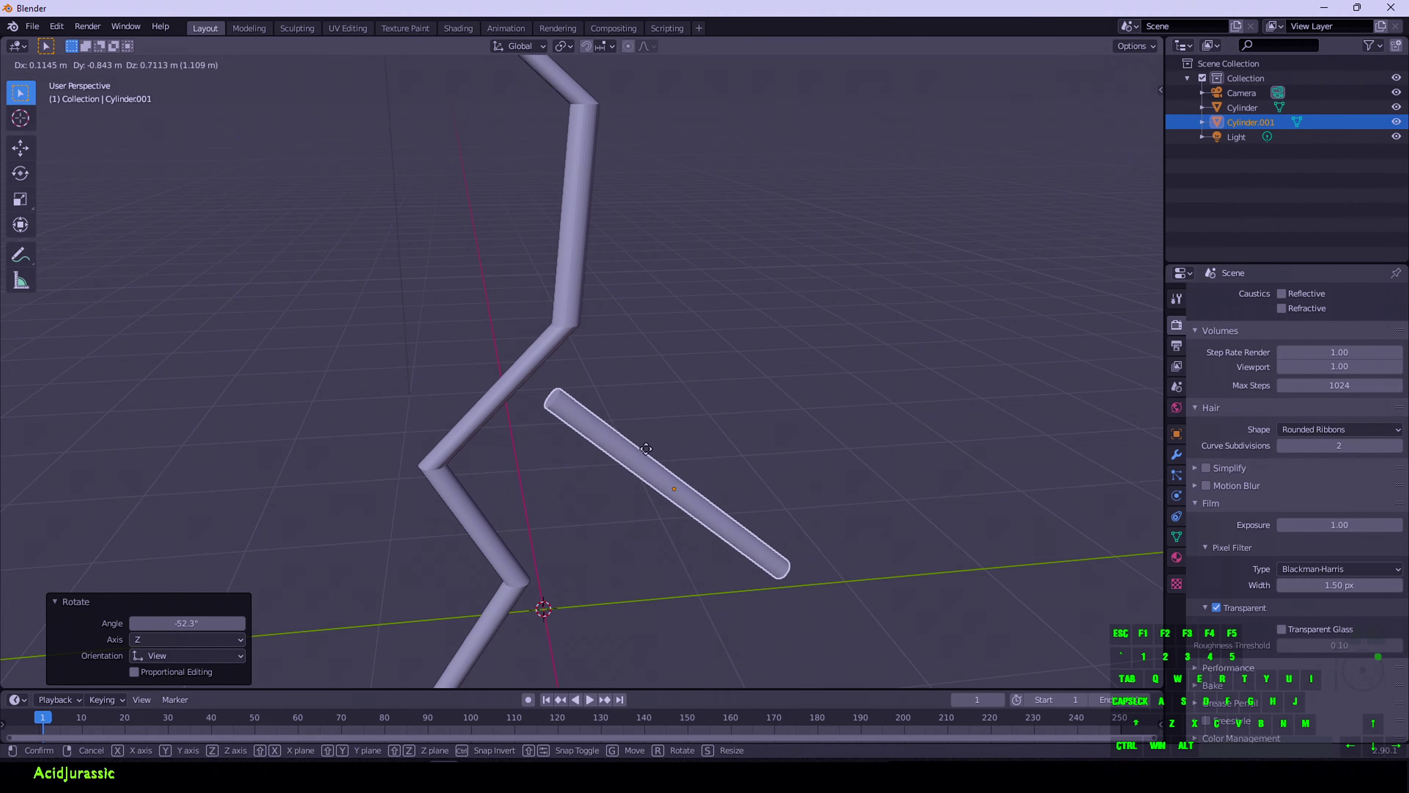
pyautogui.click(646, 389)
pyautogui.scroll(5, 622, 333)
pyautogui.scroll(-4, 621, 279)
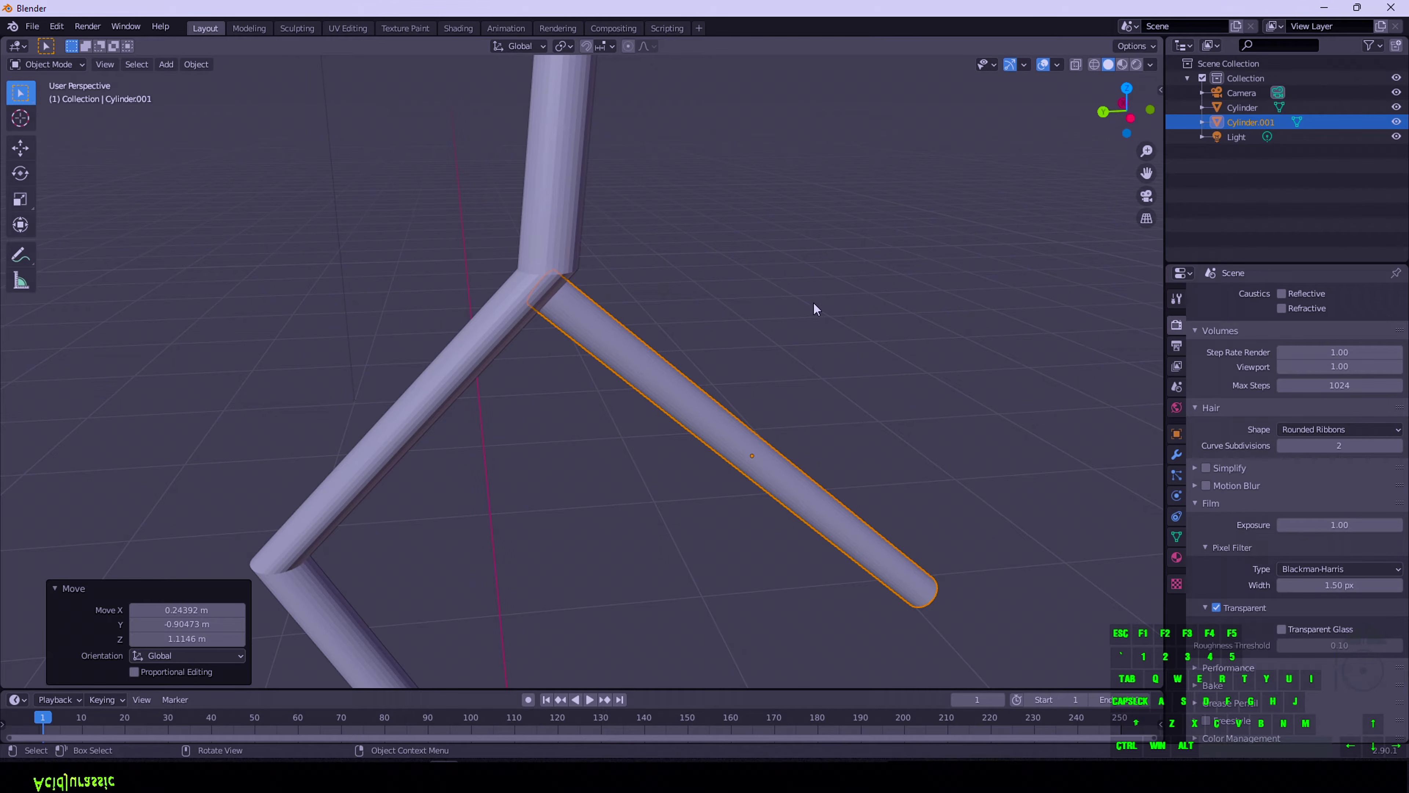
pyautogui.scroll(1, 865, 272)
pyautogui.moveTo(1130, 101); pyautogui.dragTo(1158, 105)
pyautogui.moveTo(619, 357); pyautogui.dragTo(755, 329, button='middle')
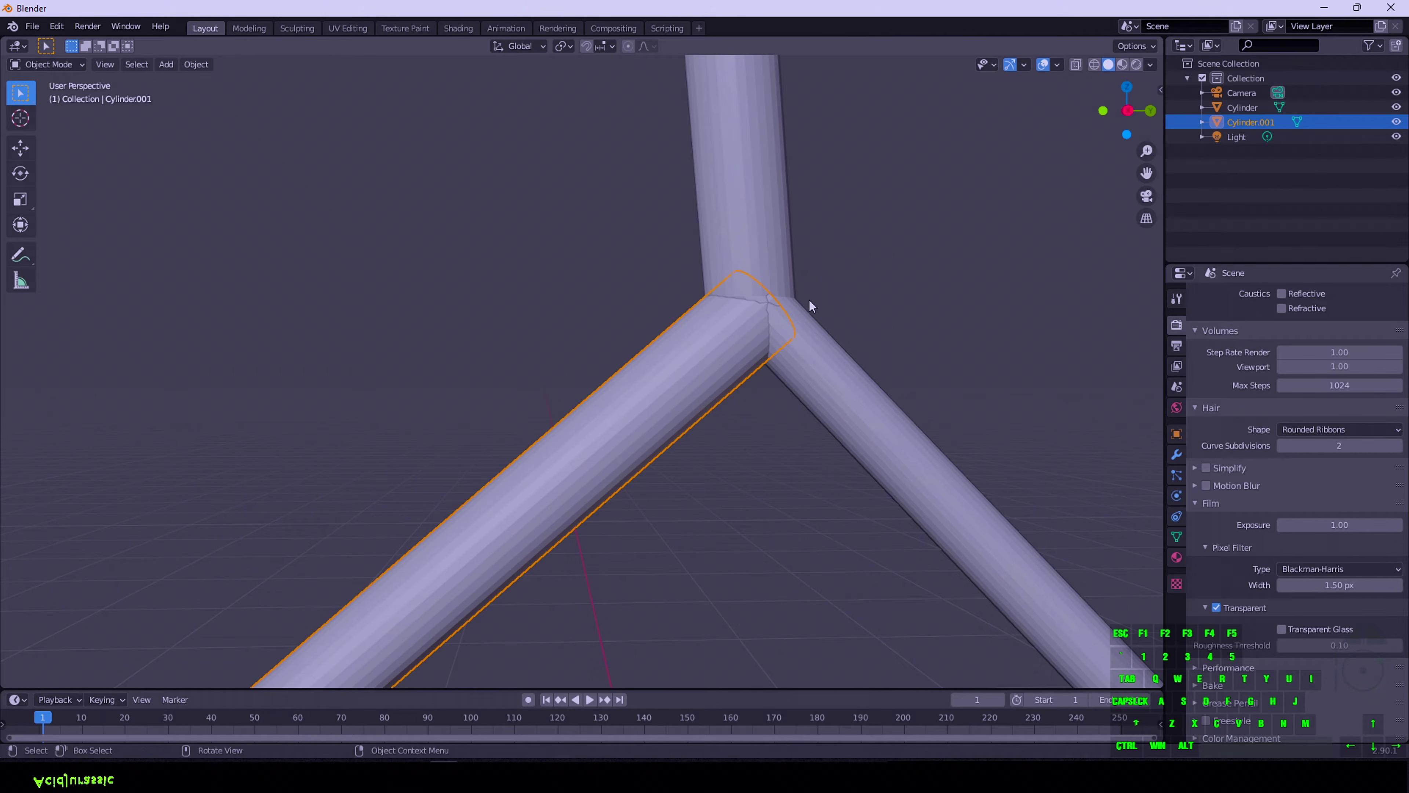
# Edit the branch cylinder's mesh to continue it outward from the joint as a zigzag
pyautogui.moveTo(1126, 114); pyautogui.dragTo(1129, 123)
pyautogui.scroll(-4, 1002, 412)
pyautogui.moveTo(1145, 173); pyautogui.dragTo(980, 261)
pyautogui.press('Tab')
pyautogui.click(573, 319)
pyautogui.click(513, 282)
pyautogui.scroll(-4, 521, 305)
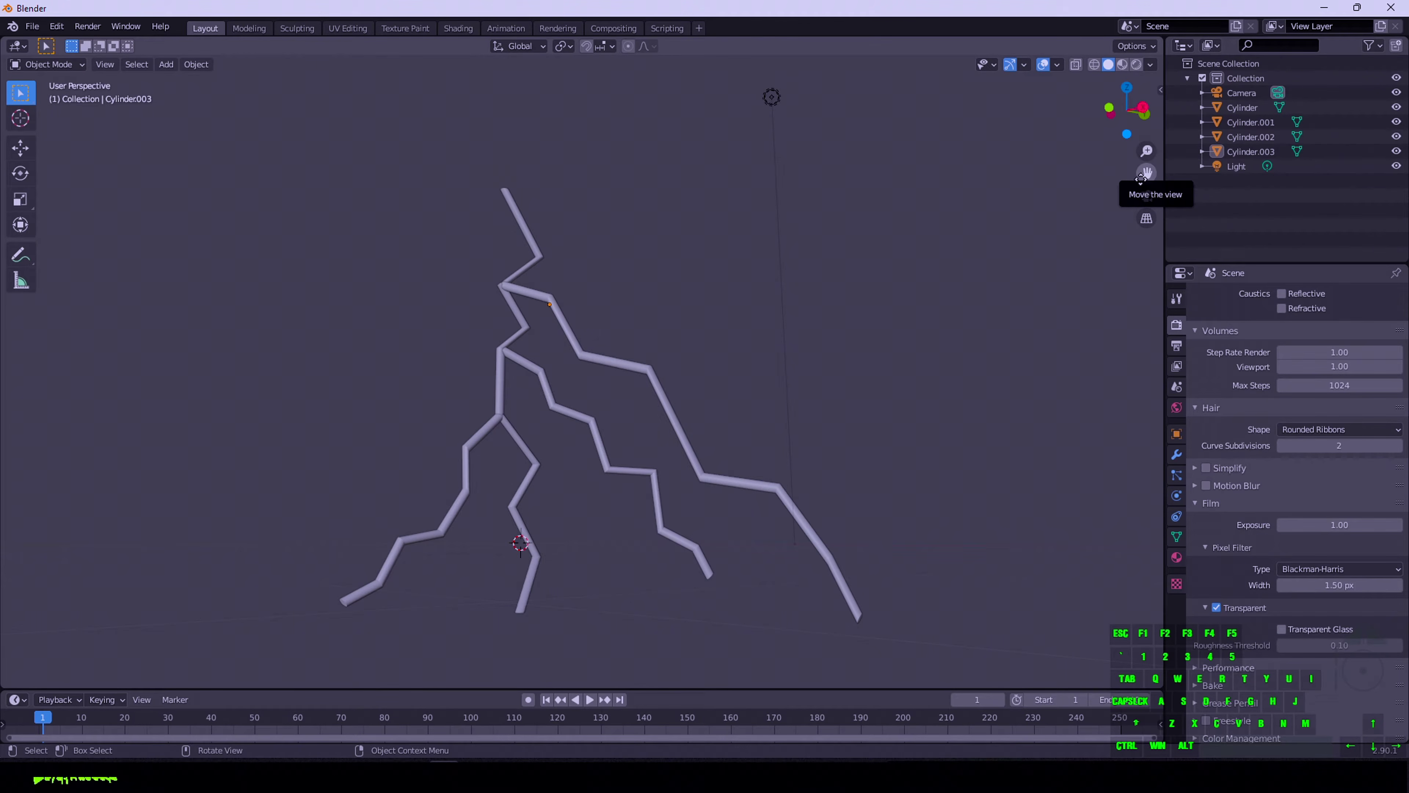
# Add a Boolean modifier to the main zigzag bolt
pyautogui.moveTo(1140, 178); pyautogui.dragTo(1227, 229)
pyautogui.scroll(1, 599, 548)
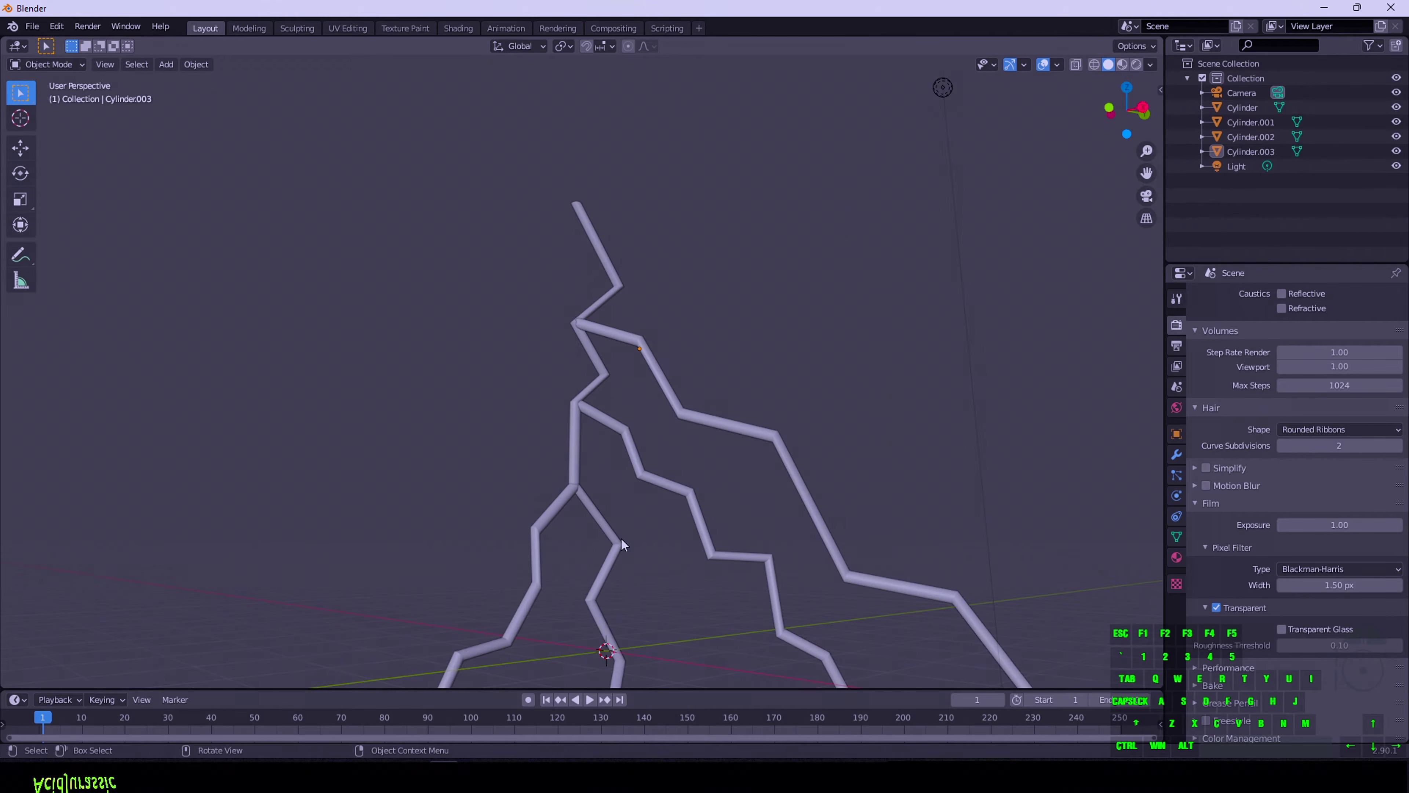
pyautogui.click(605, 542)
pyautogui.keyDown('shift'); pyautogui.moveTo(607, 546); pyautogui.dragTo(606, 547, button='middle'); pyautogui.keyUp('shift')
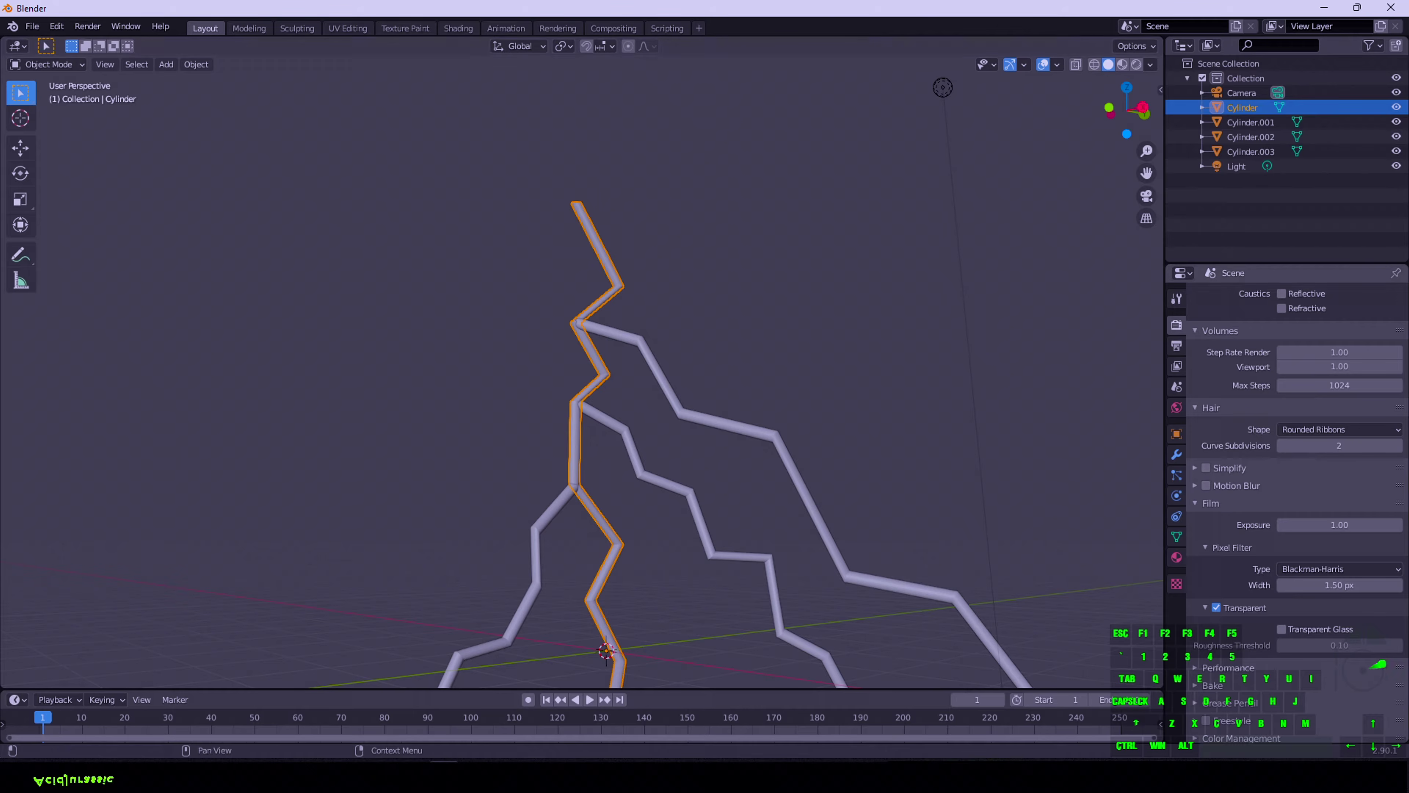
pyautogui.click(1176, 455)
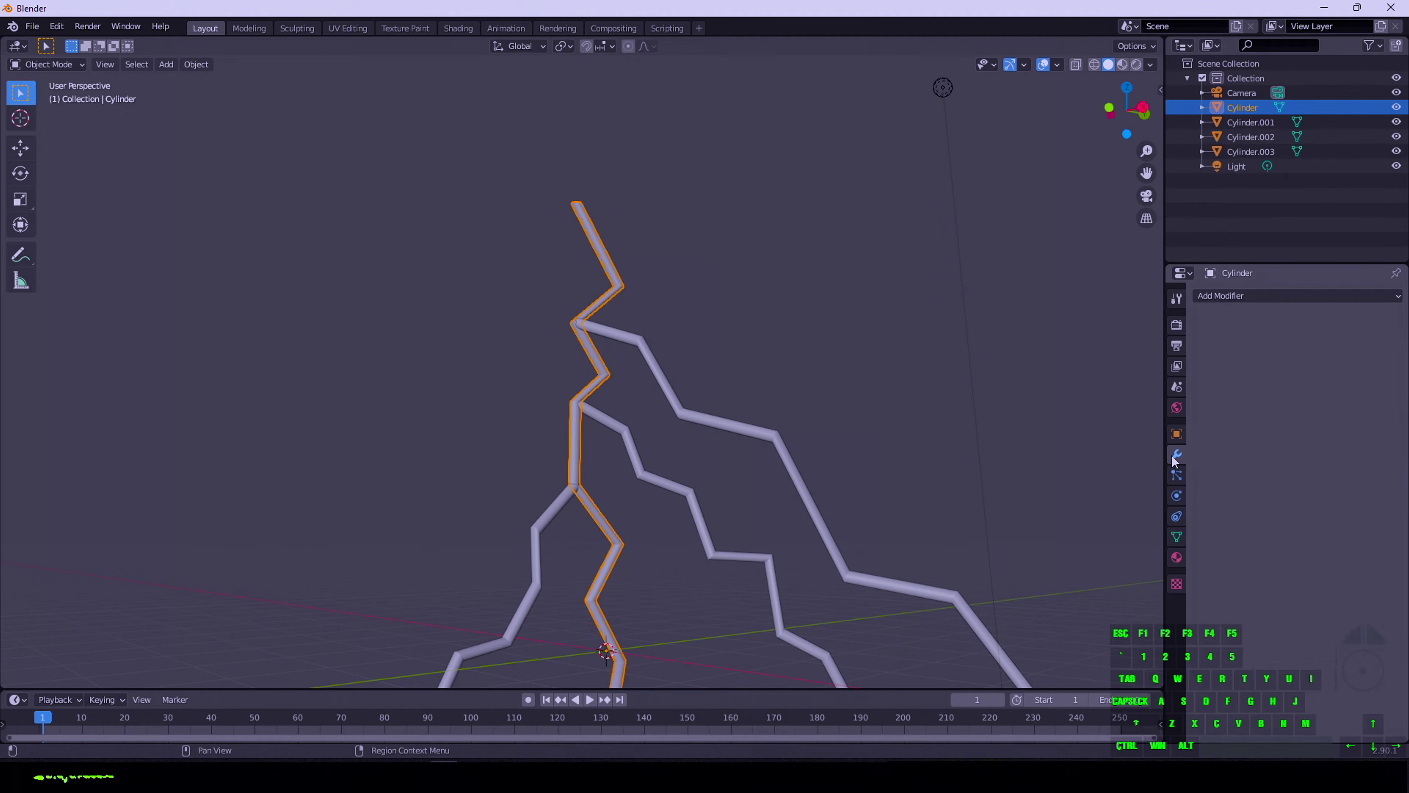
pyautogui.click(1253, 299)
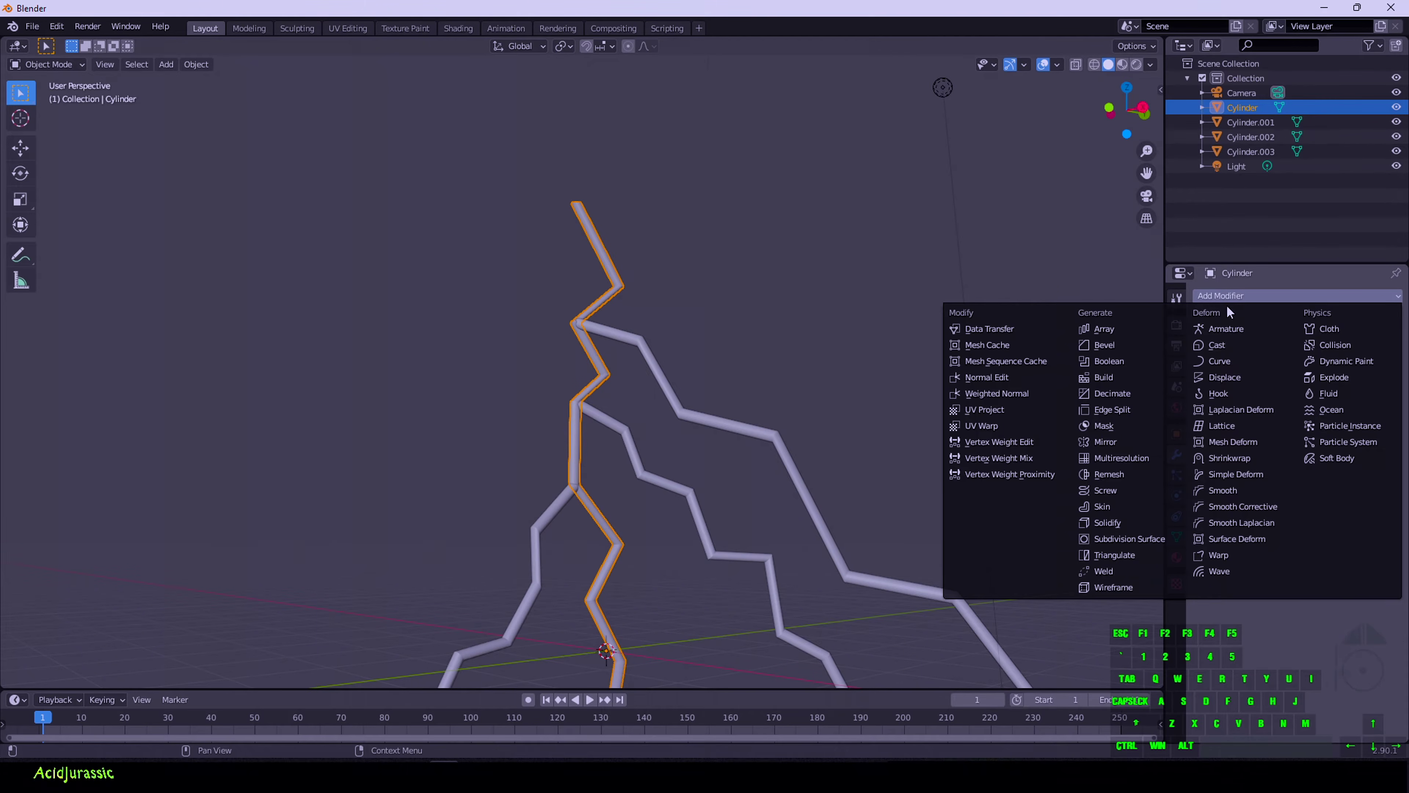
pyautogui.click(1109, 360)
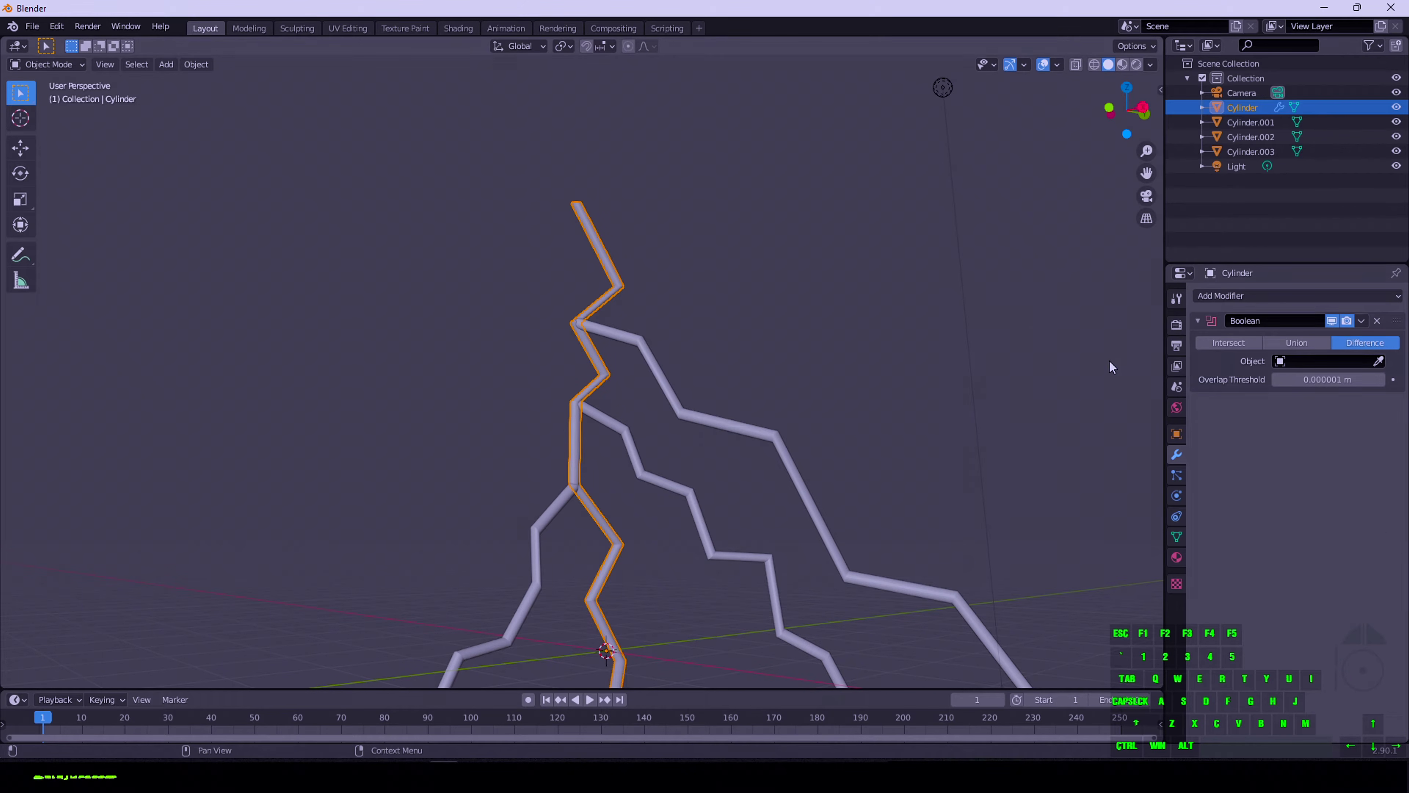
# Set the main bolt's Boolean to Union with Cylinder.001 and apply the modifier
pyautogui.click(1312, 343)
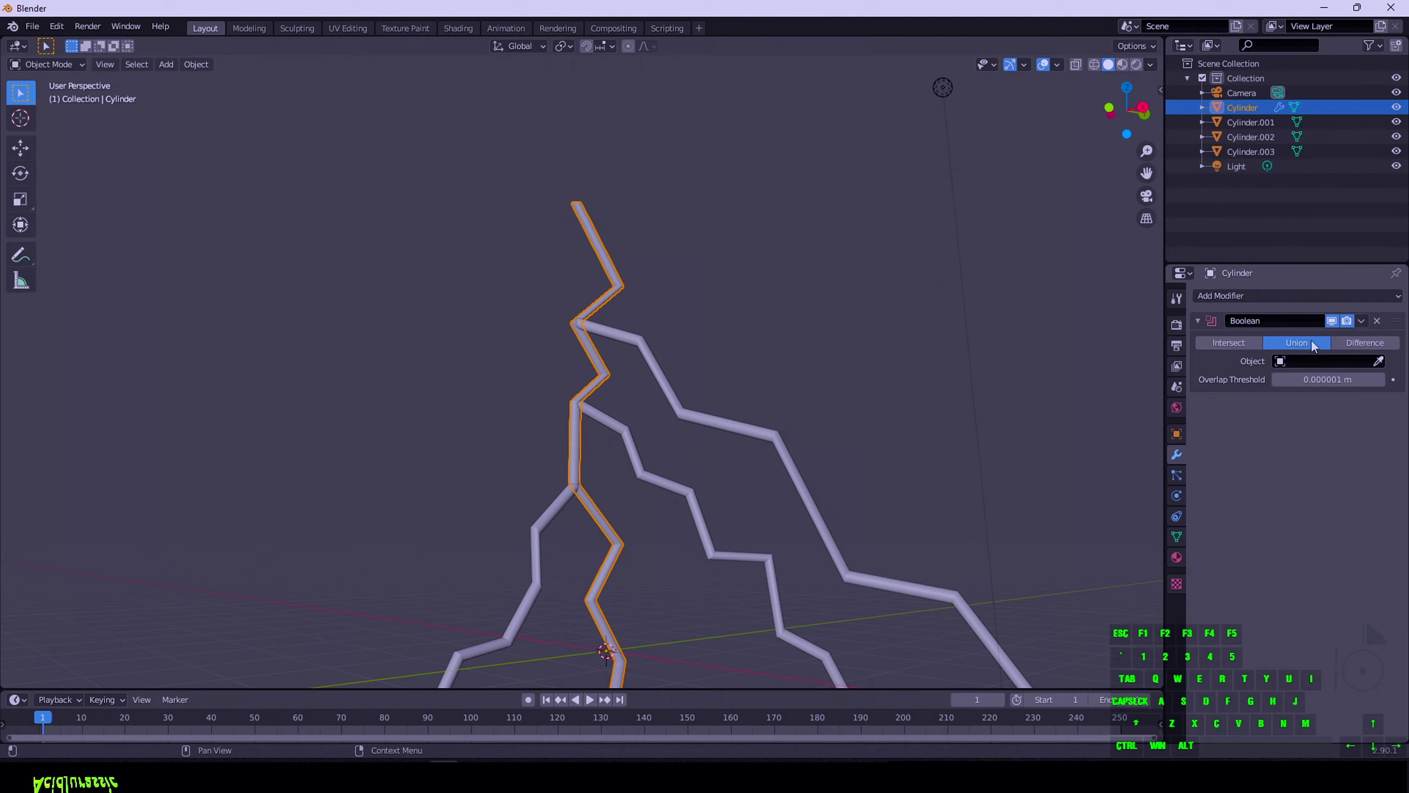
pyautogui.click(1320, 360)
pyautogui.click(1291, 381)
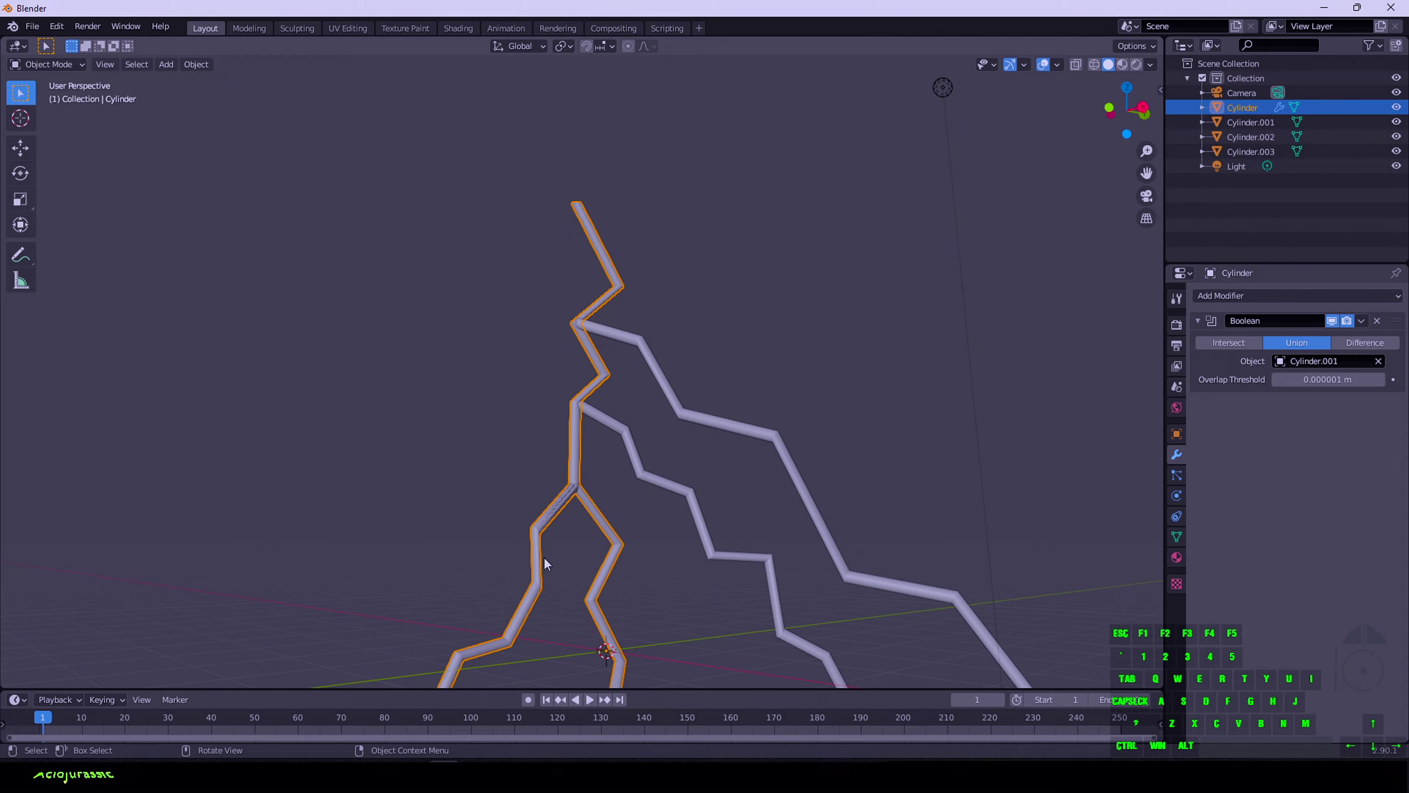
pyautogui.click(1361, 320)
pyautogui.click(1329, 336)
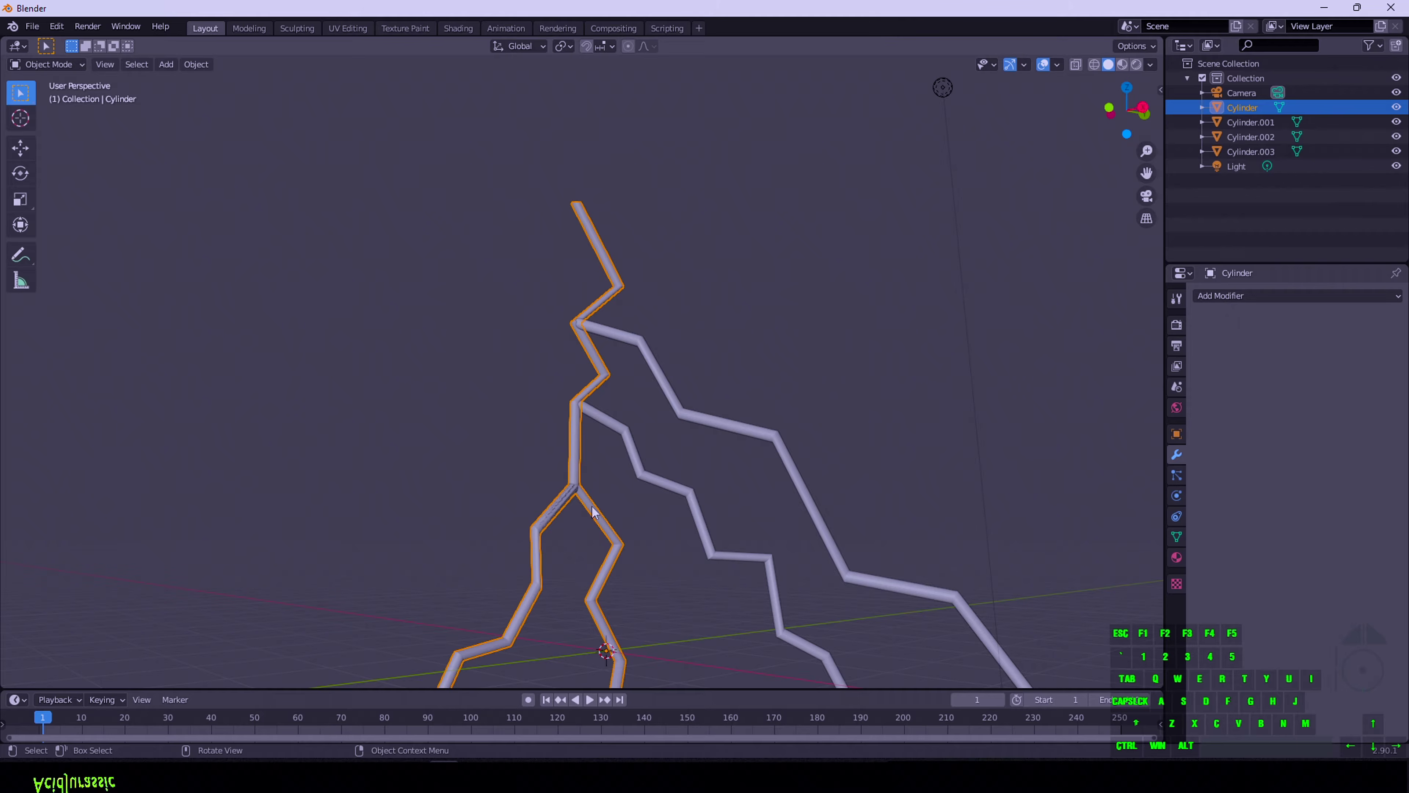
# Move the leftover Cylinder.001 branch away from the bolt and hide it
pyautogui.click(1265, 122)
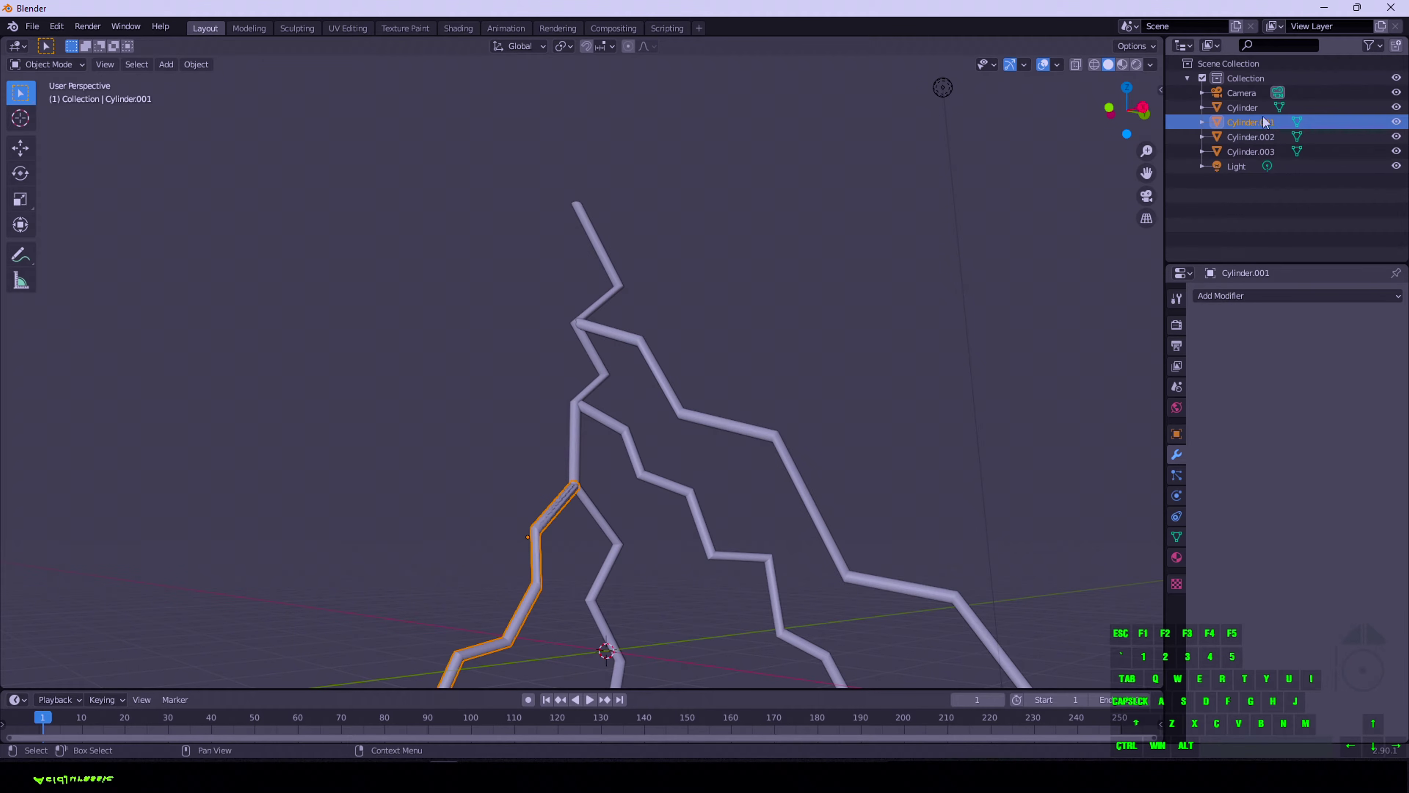
pyautogui.press('g')
pyautogui.click(388, 430)
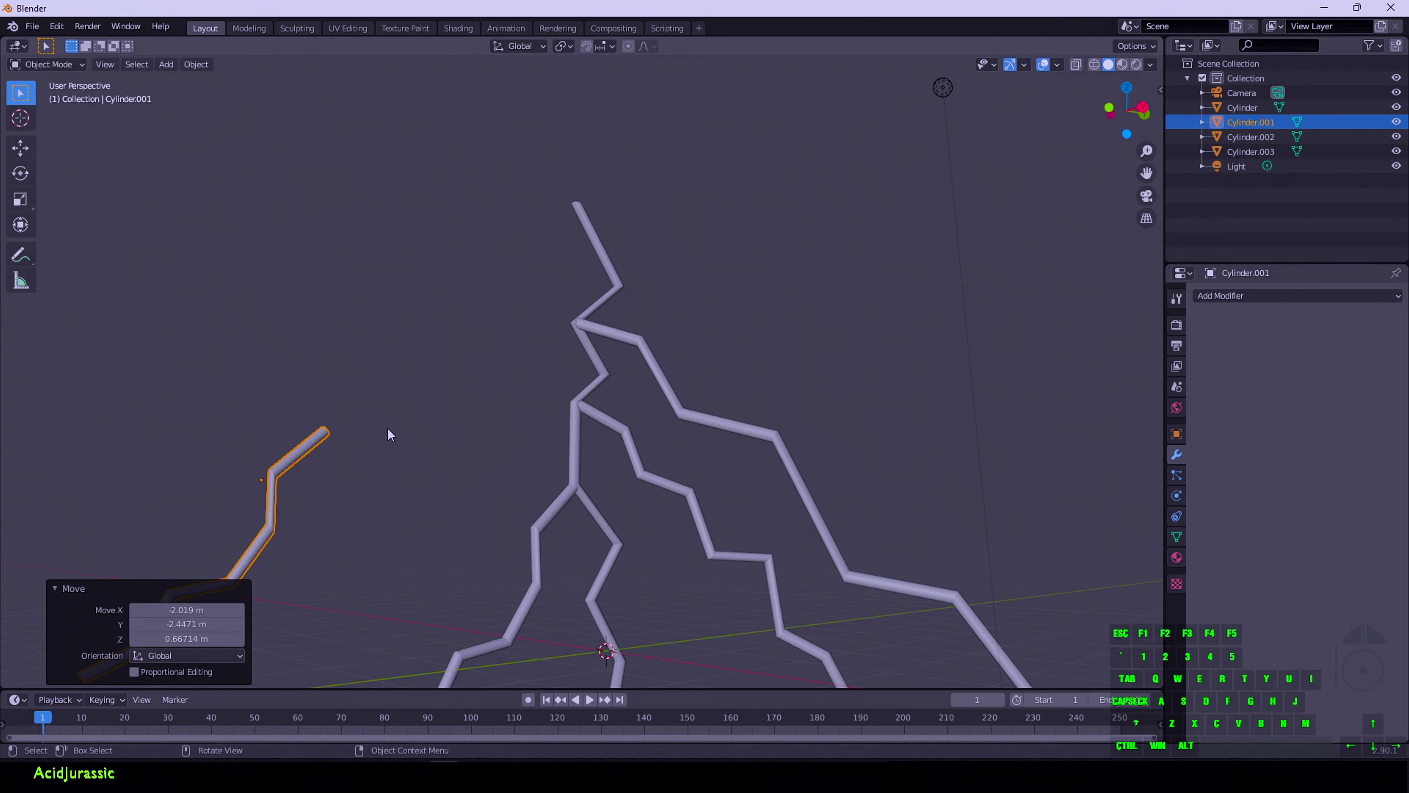
pyautogui.press('h')
# Add a Boolean modifier to the main bolt, set it to Union with Cylinder.002, and apply it
pyautogui.click(592, 518)
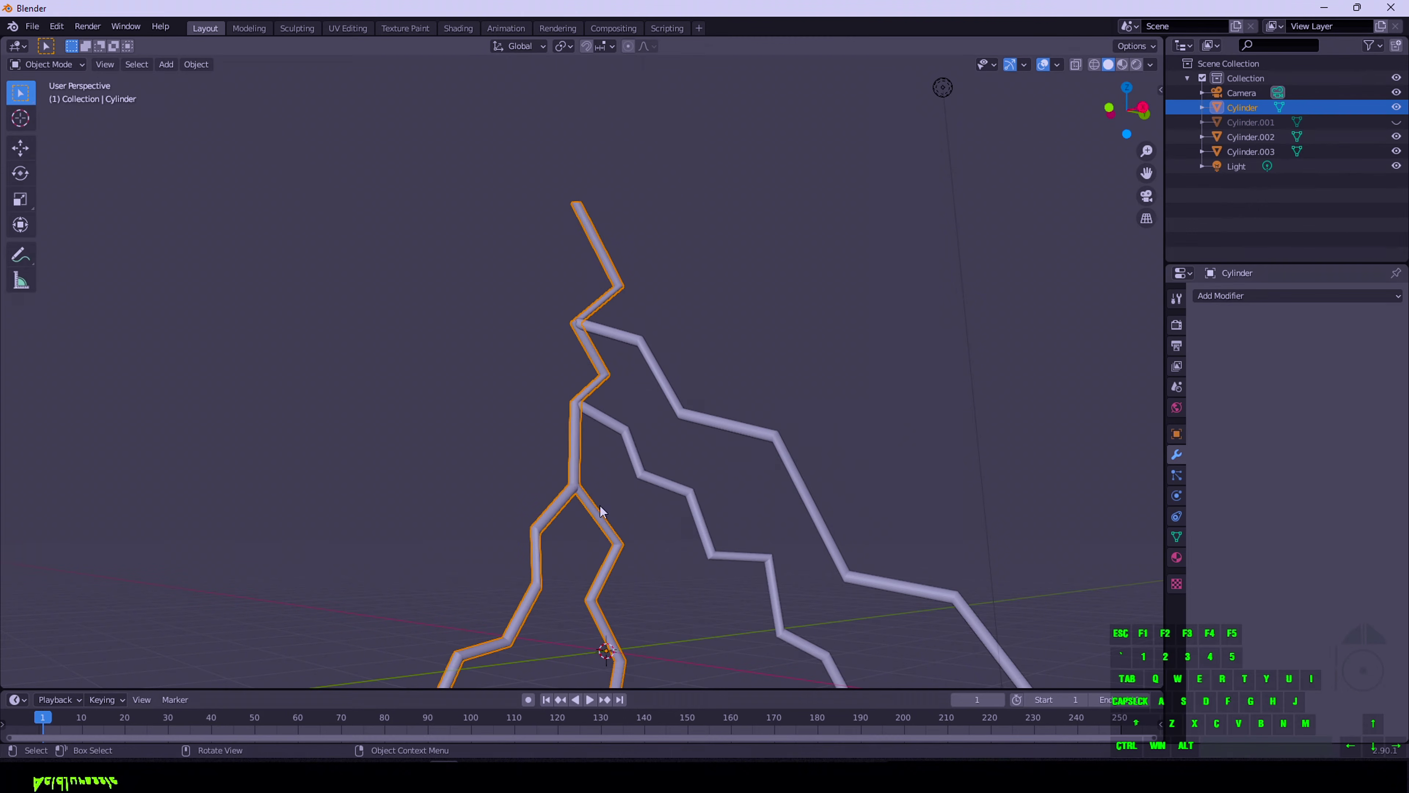
pyautogui.click(1260, 296)
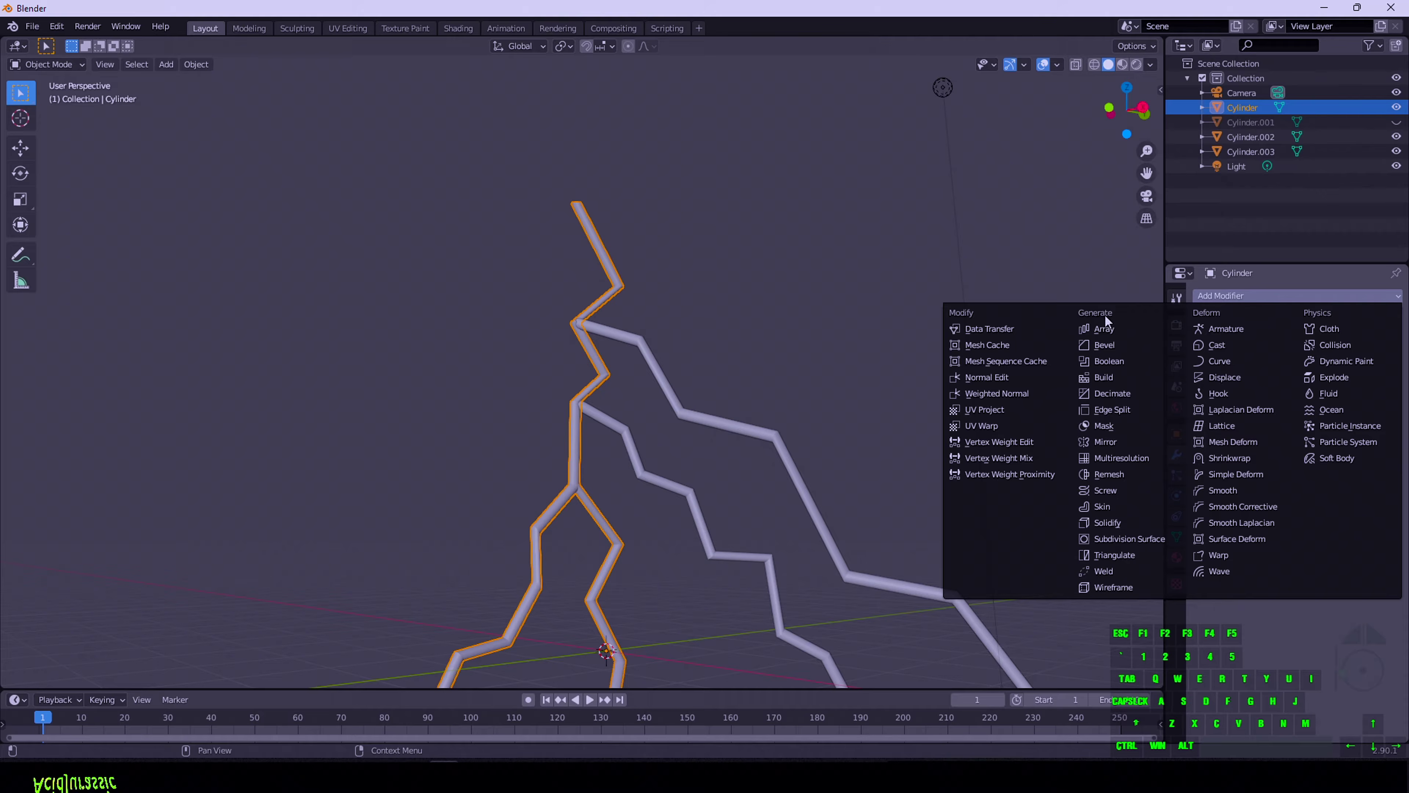
pyautogui.click(1109, 361)
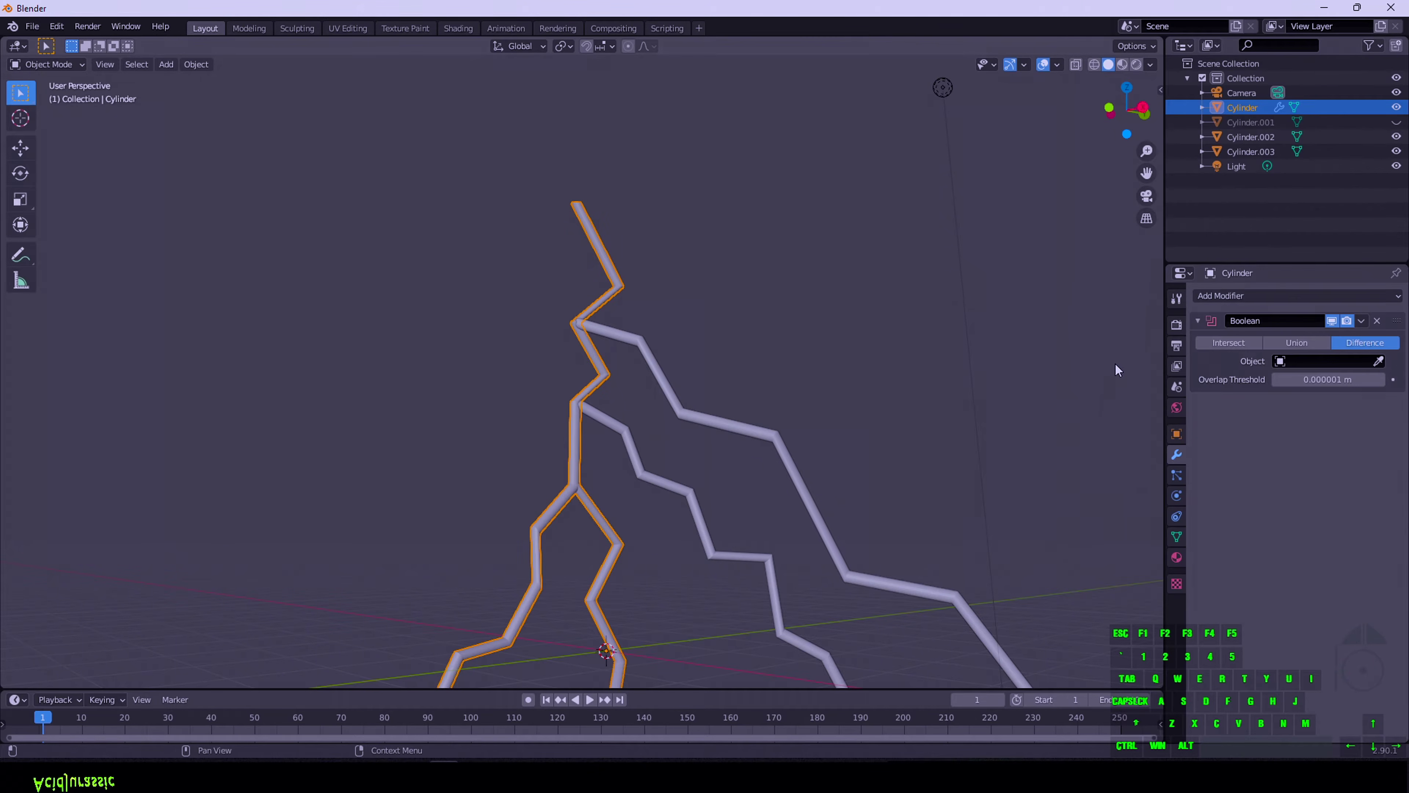
pyautogui.click(1321, 362)
pyautogui.click(1297, 342)
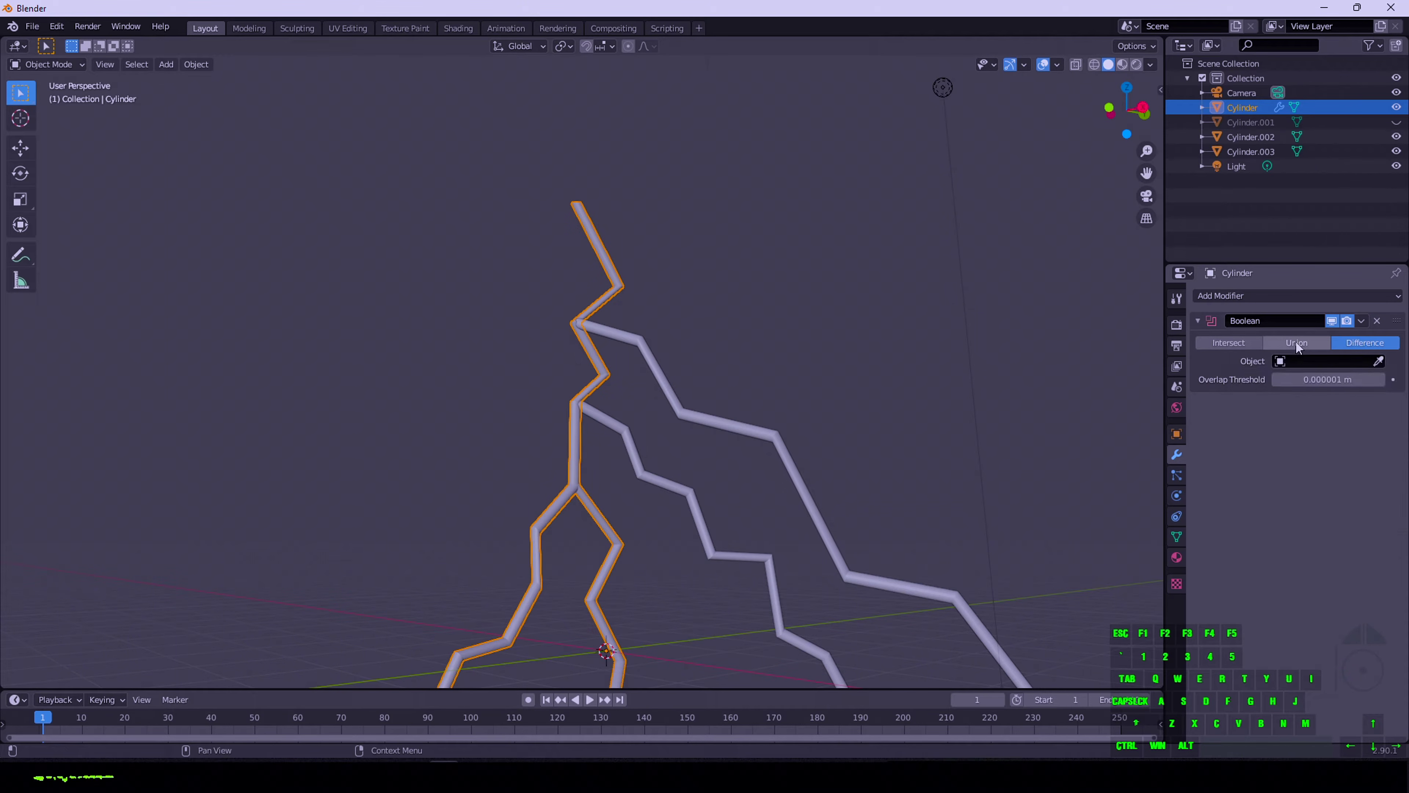
pyautogui.click(1298, 342)
pyautogui.click(1311, 362)
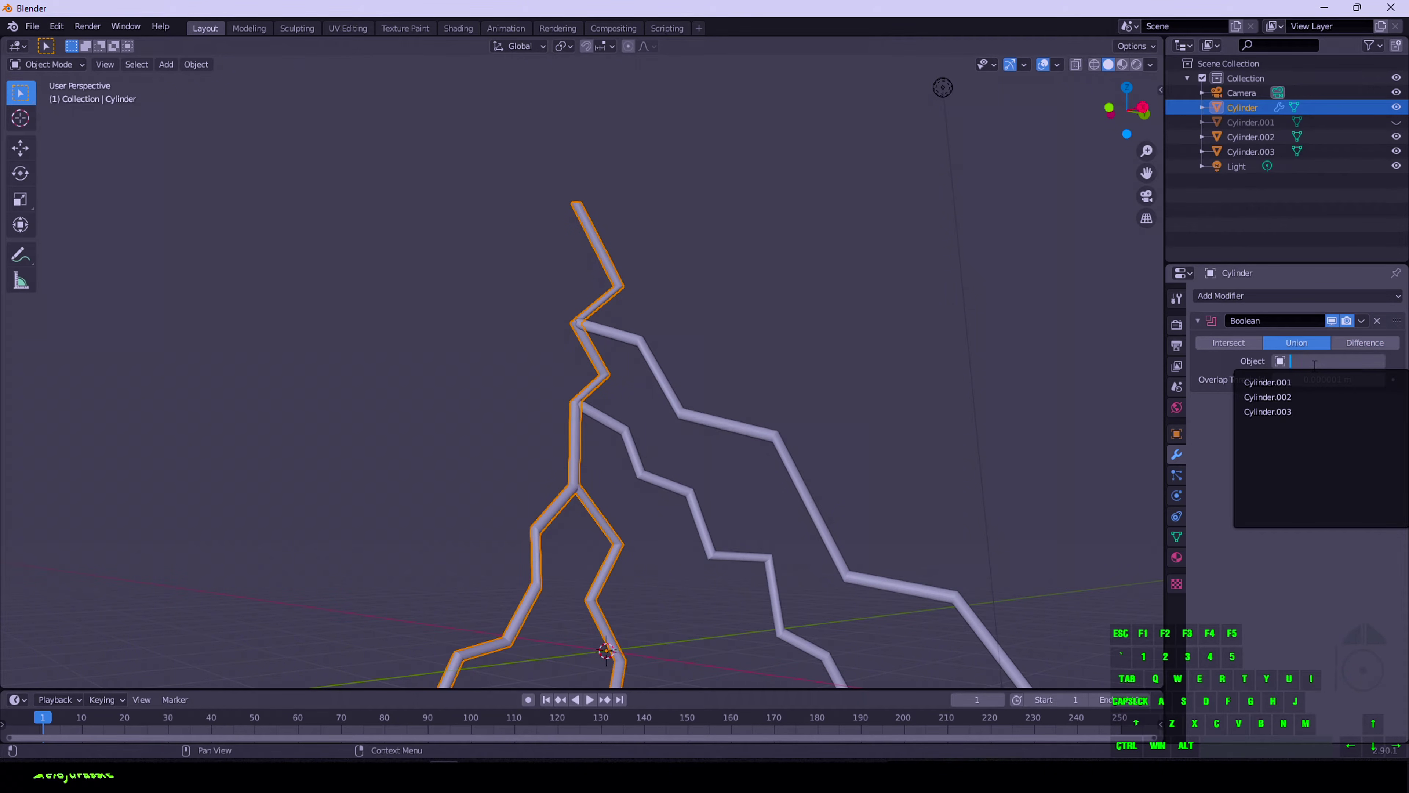
pyautogui.click(1313, 396)
pyautogui.click(1361, 322)
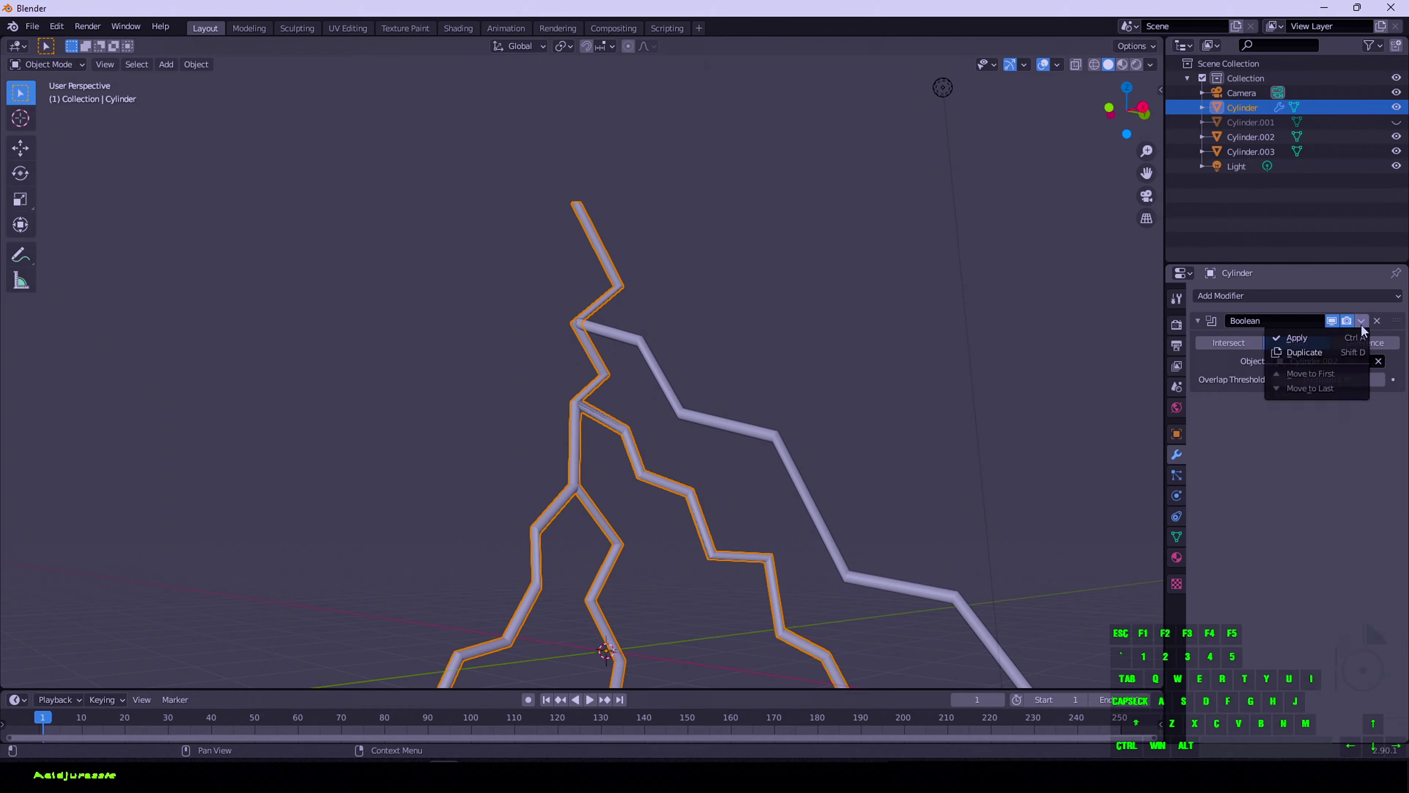
pyautogui.click(1334, 339)
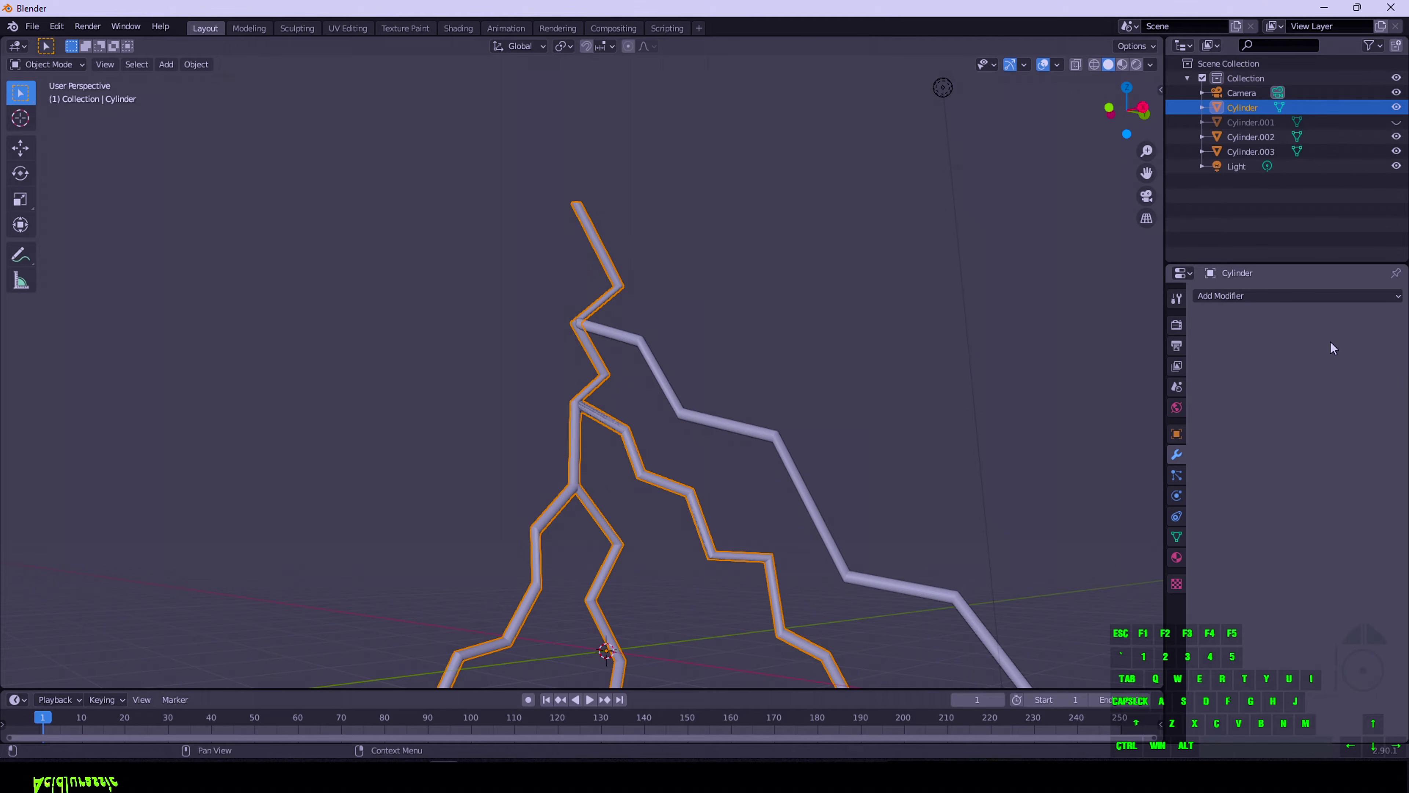
# Move the leftover Cylinder.002 branch away from the bolt and hide it
pyautogui.click(1264, 138)
pyautogui.press('g')
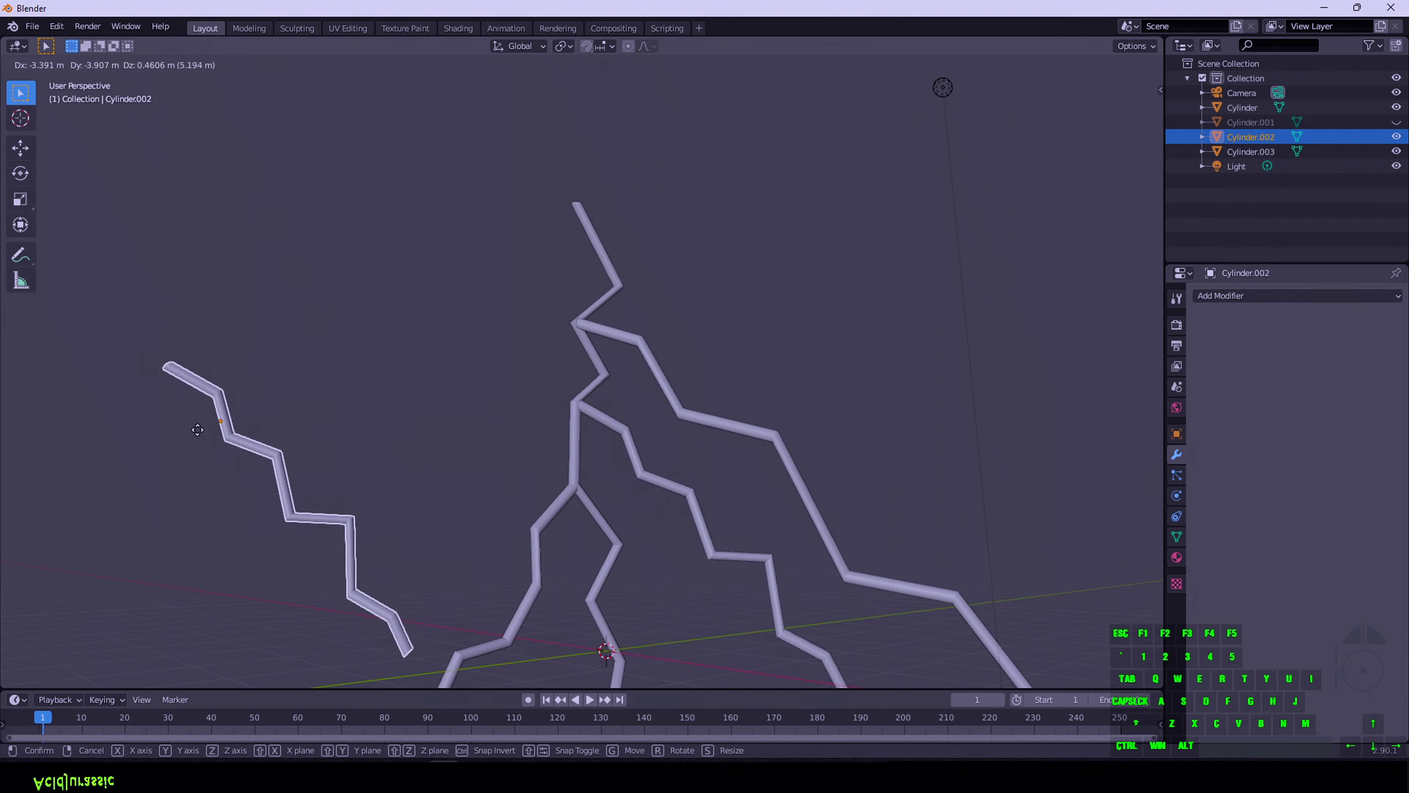
pyautogui.click(151, 395)
pyautogui.press('h')
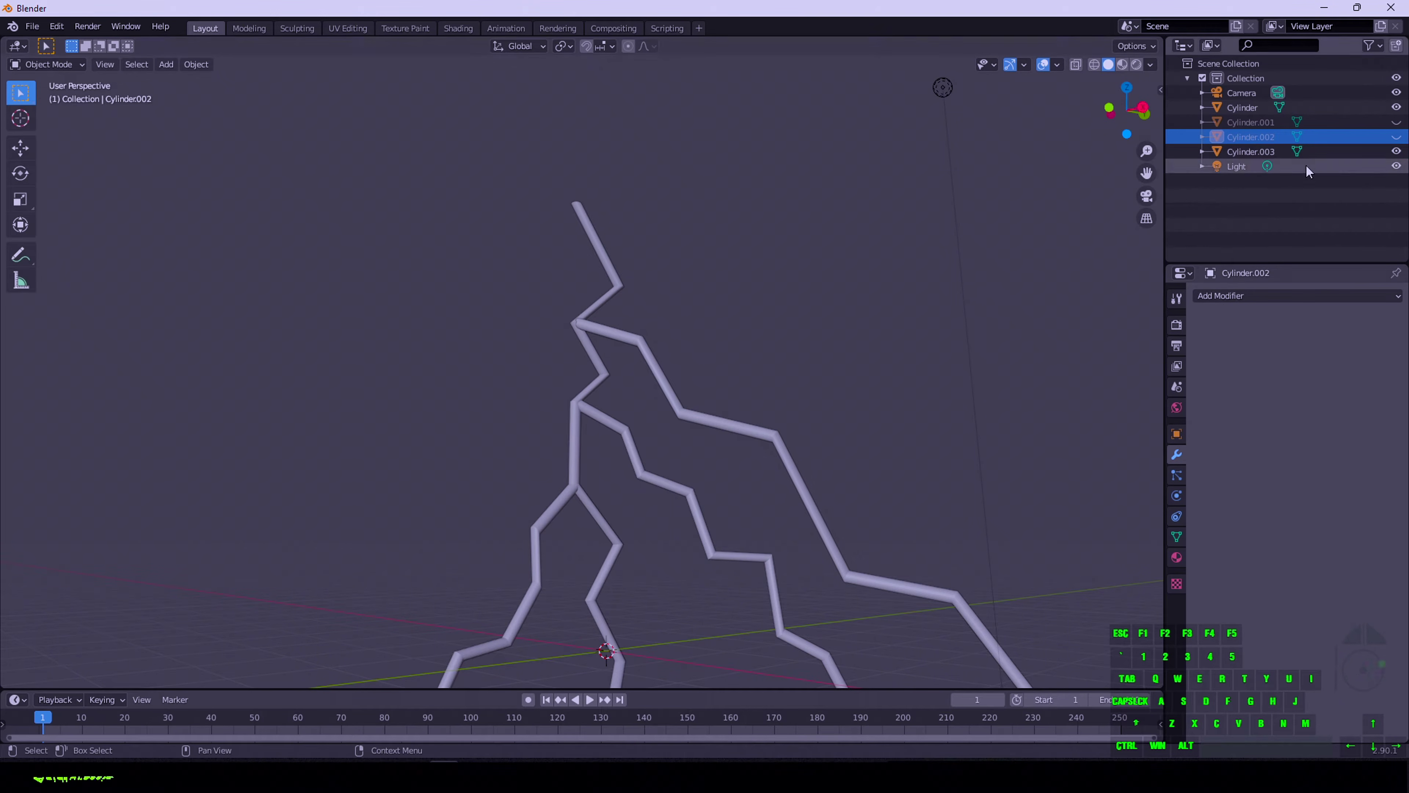
# Add another Boolean modifier to the main bolt, set it to Union with Cylinder.003, and apply it
pyautogui.click(1228, 108)
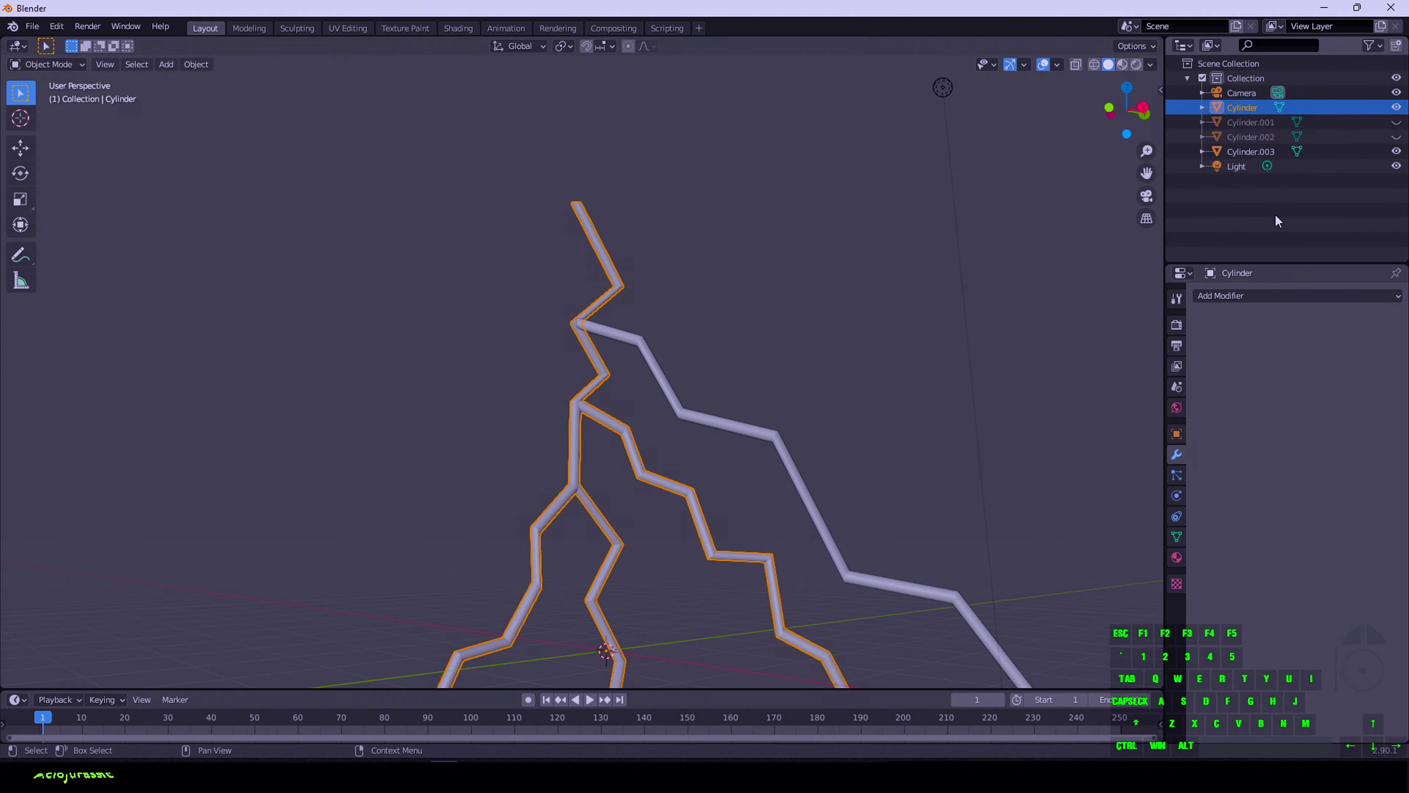
pyautogui.click(1251, 299)
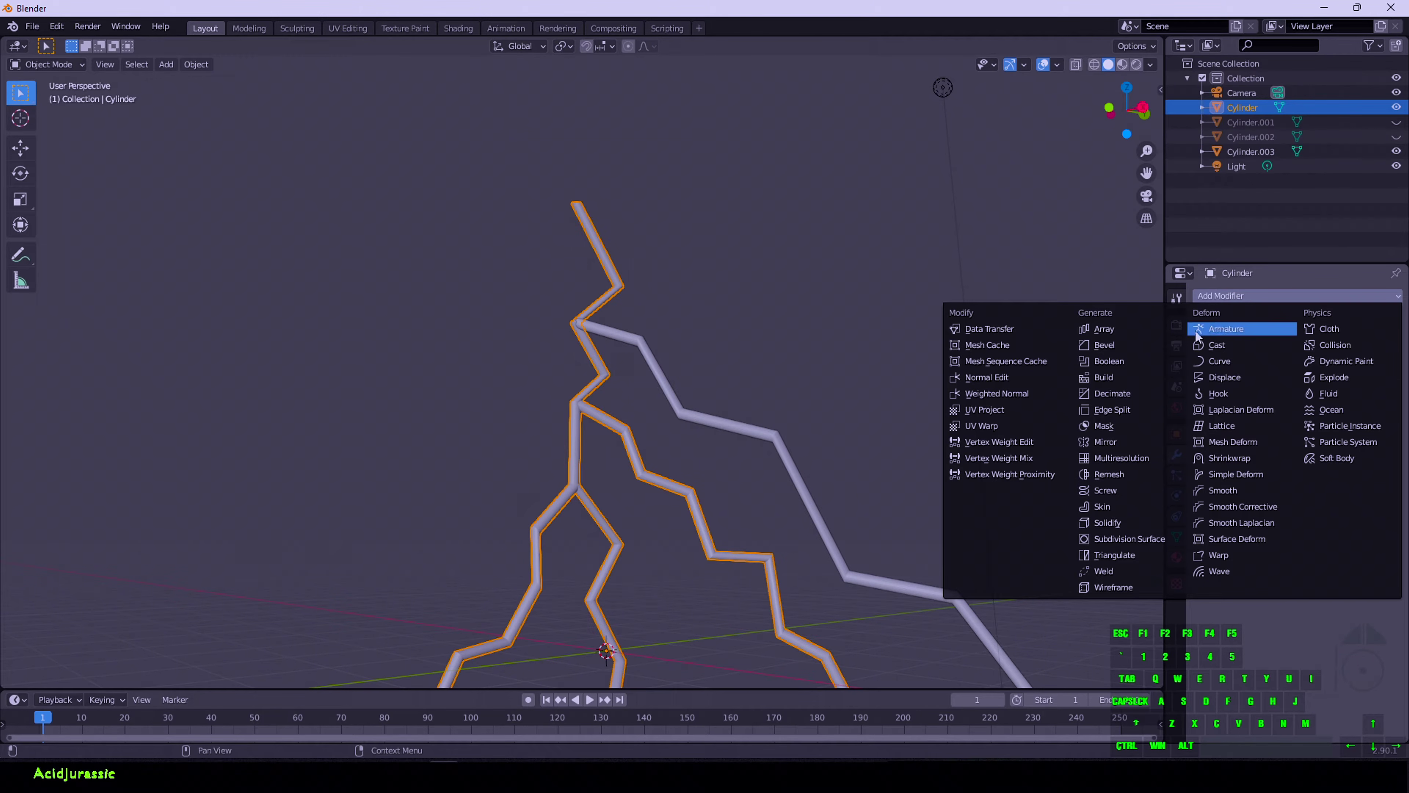
pyautogui.click(1117, 359)
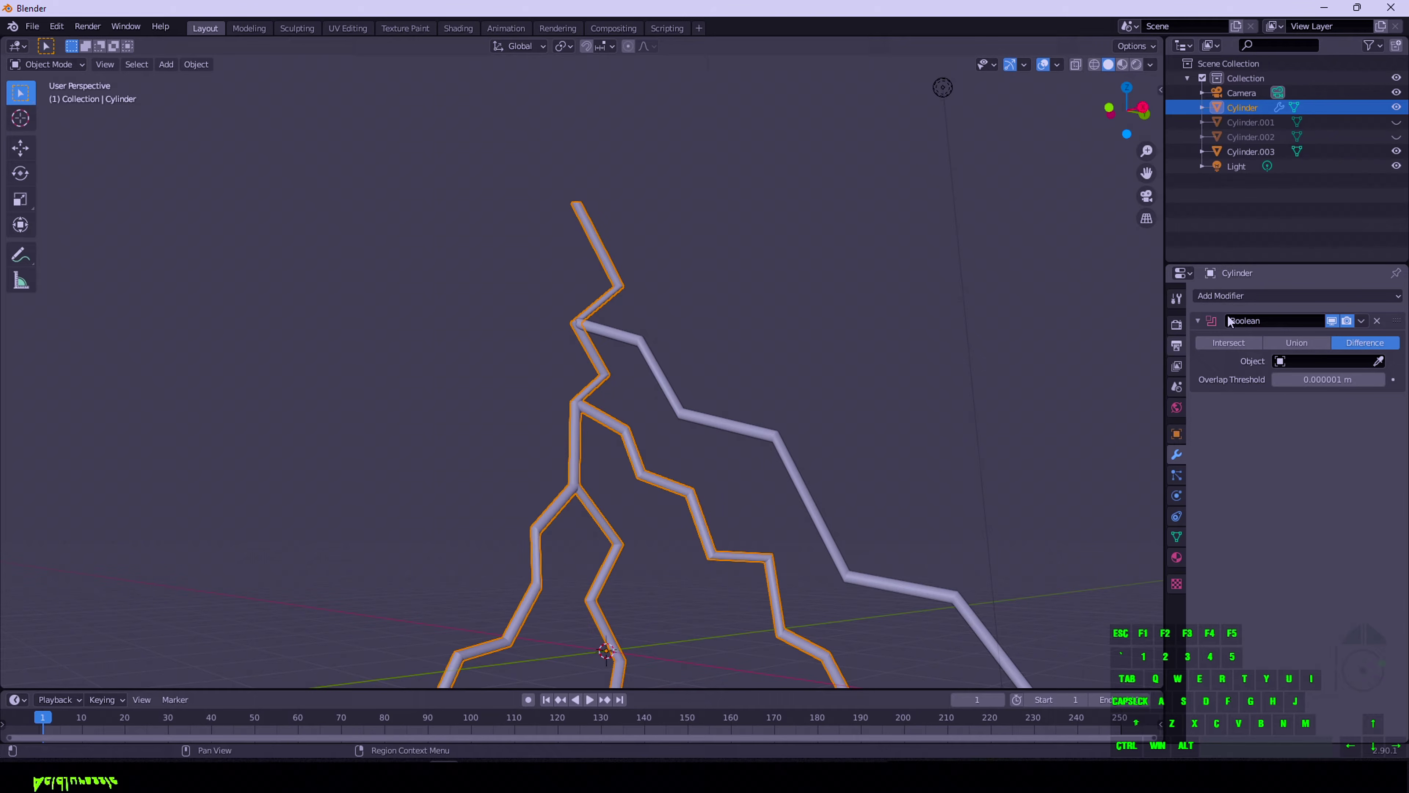
pyautogui.click(1308, 361)
pyautogui.click(1287, 412)
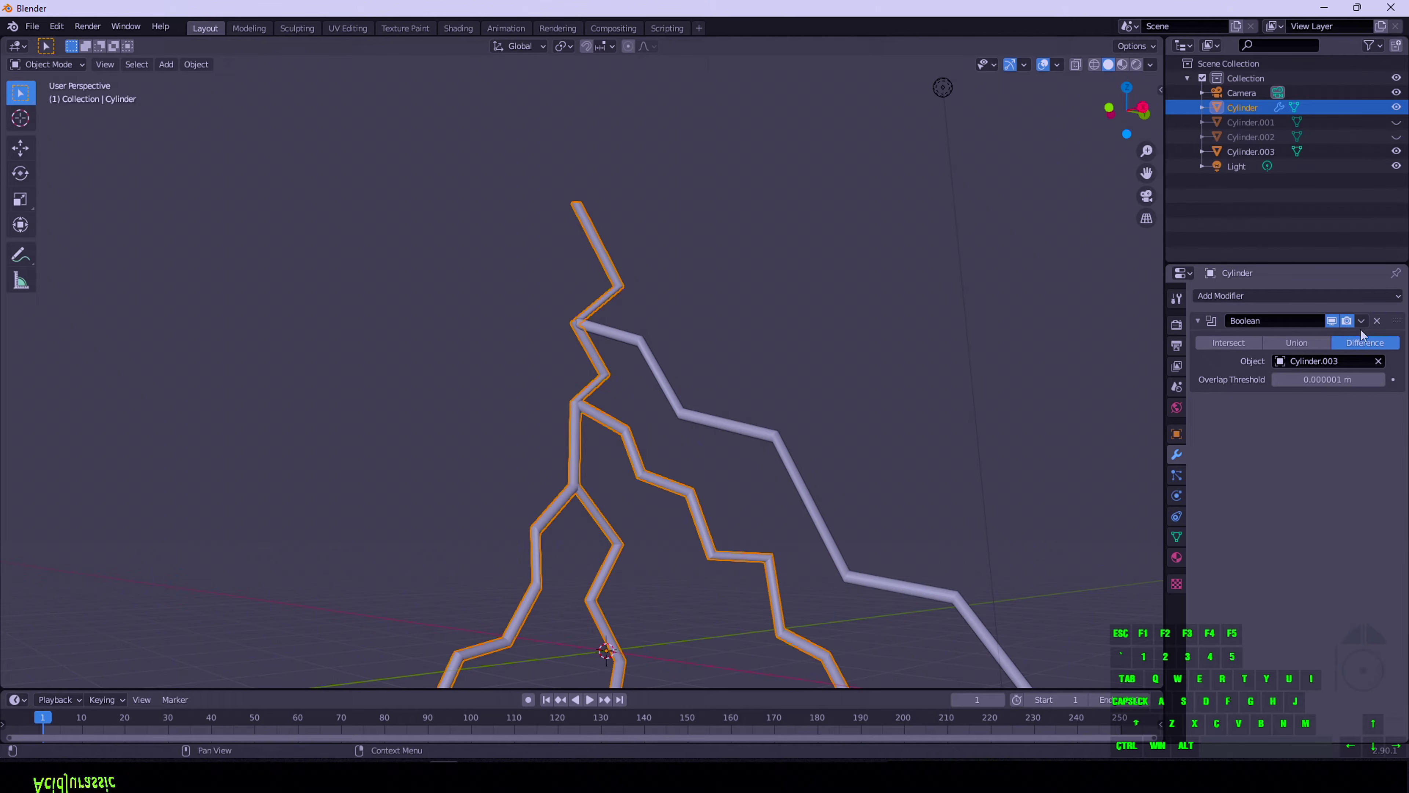
pyautogui.click(1298, 343)
pyautogui.click(1360, 322)
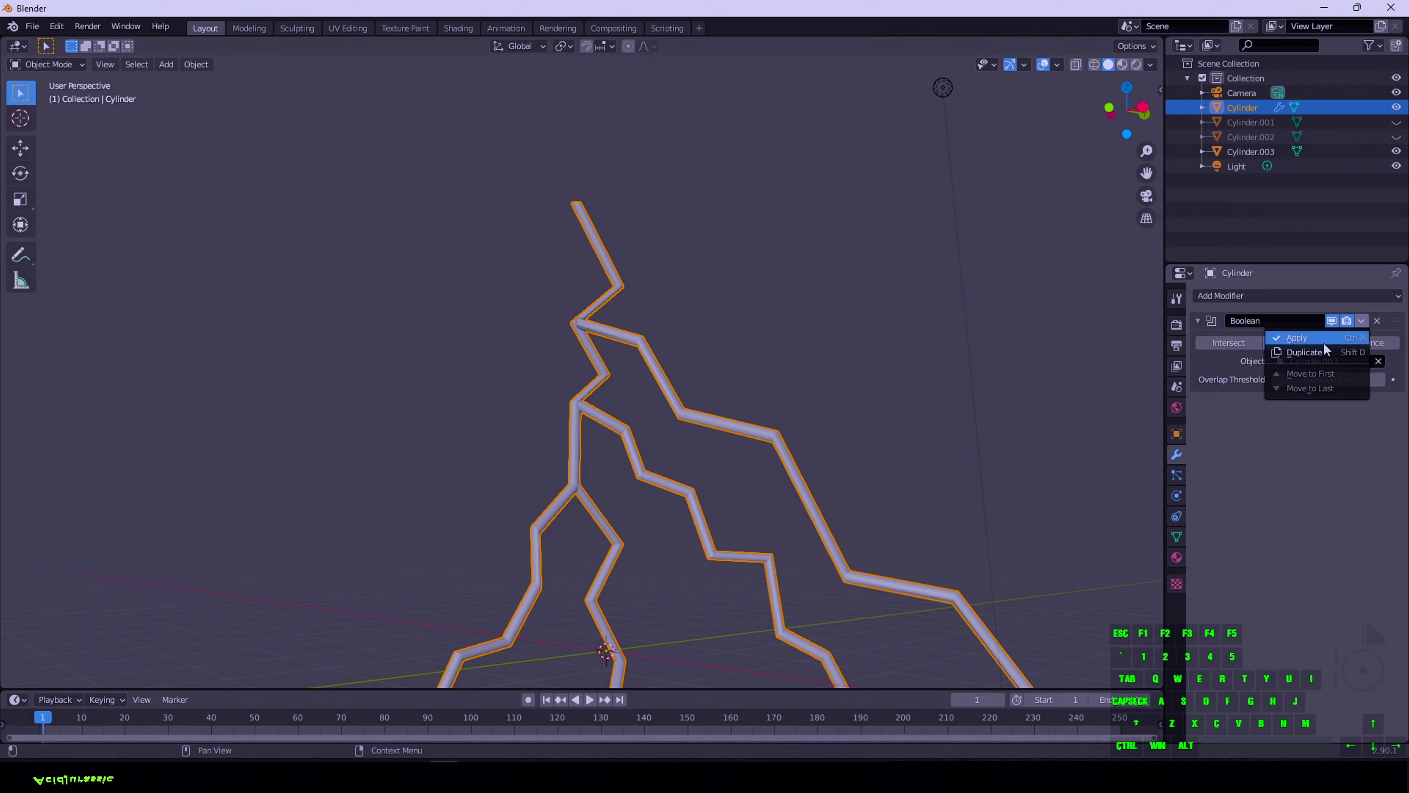
pyautogui.click(1345, 335)
# Hide the leftover Cylinder.003 branch and select the merged lightning bolt
pyautogui.click(941, 341)
pyautogui.scroll(-5, 783, 417)
pyautogui.scroll(5, 735, 501)
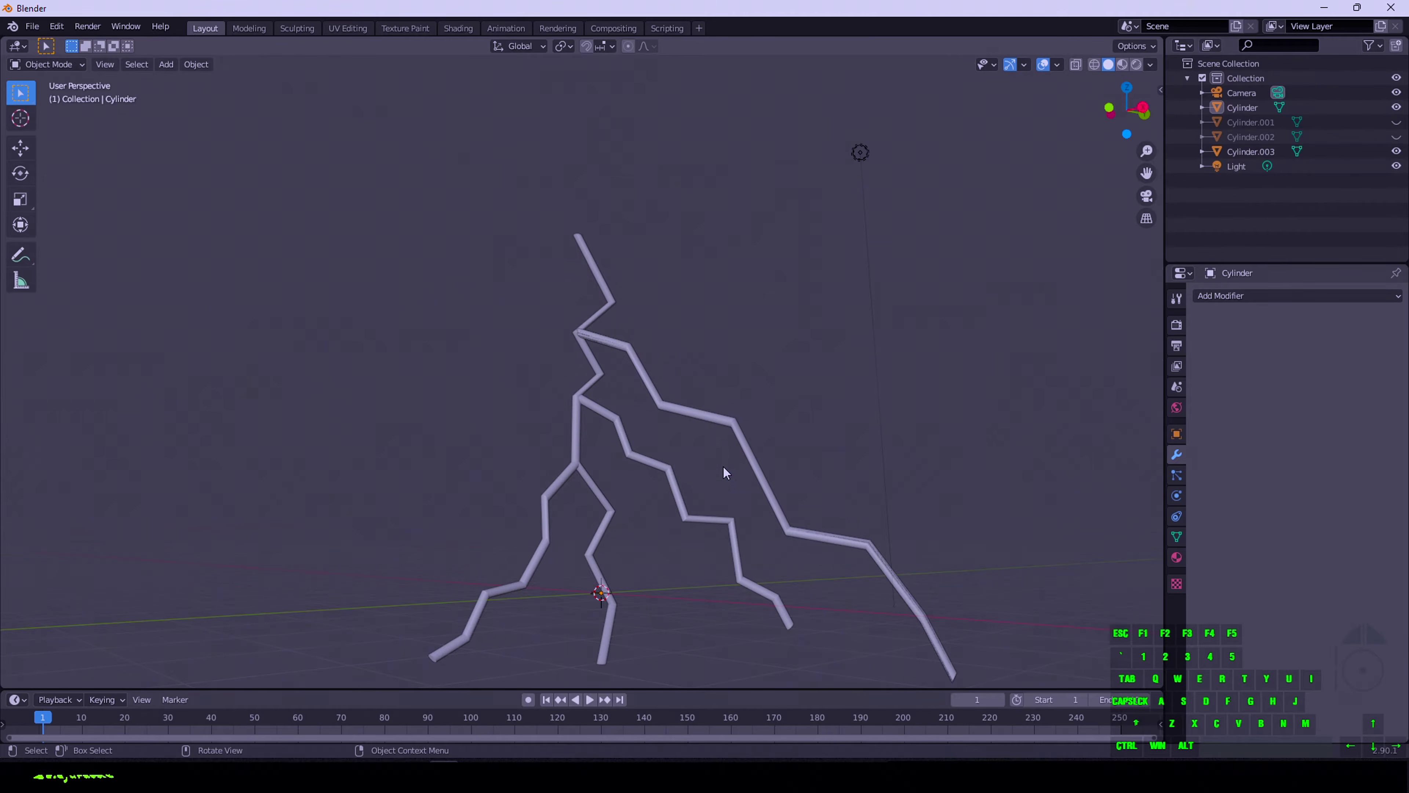
pyautogui.click(747, 460)
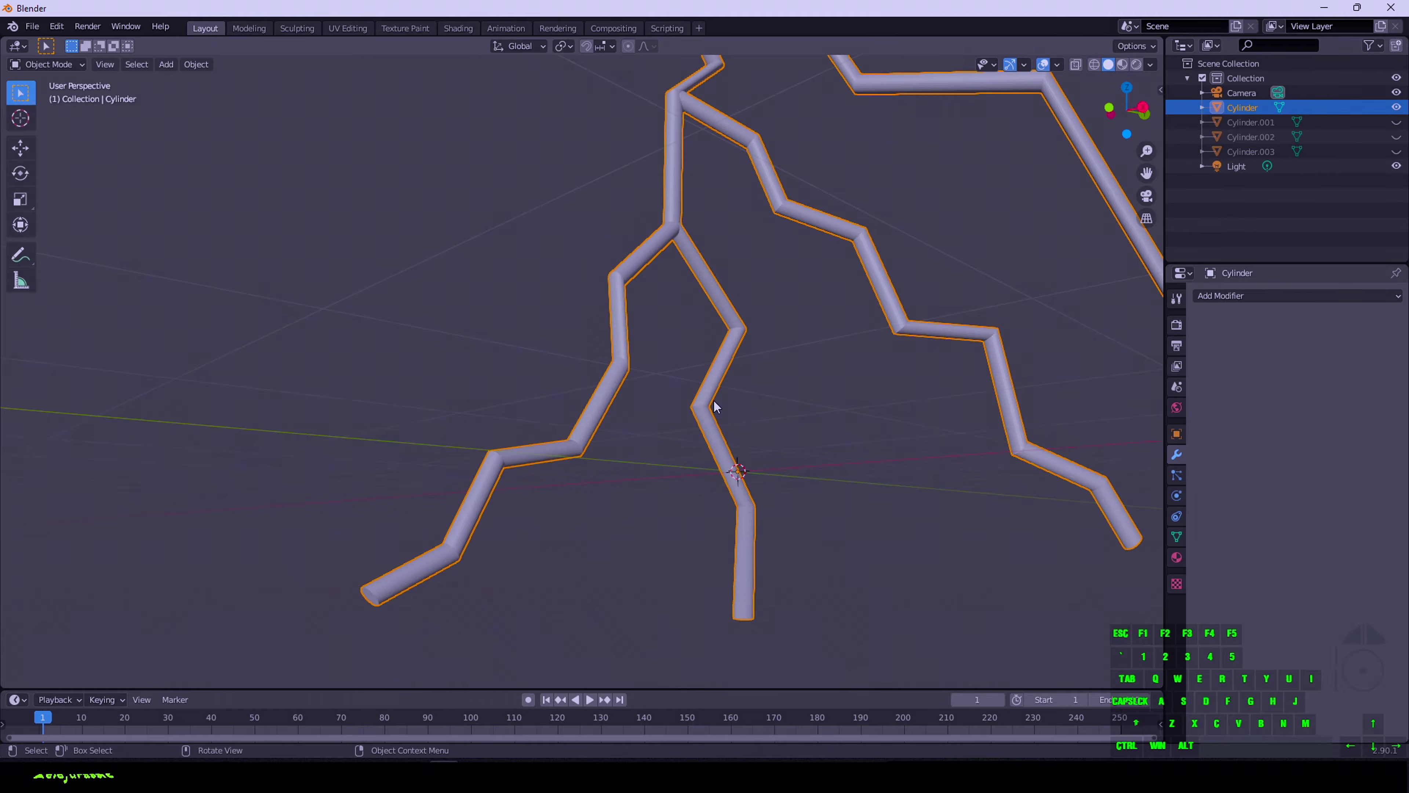
# Put the merged bolt into Edit Mode with vertex selection and clear any selection at the branch end
pyautogui.press('Tab')
pyautogui.scroll(2, 764, 459)
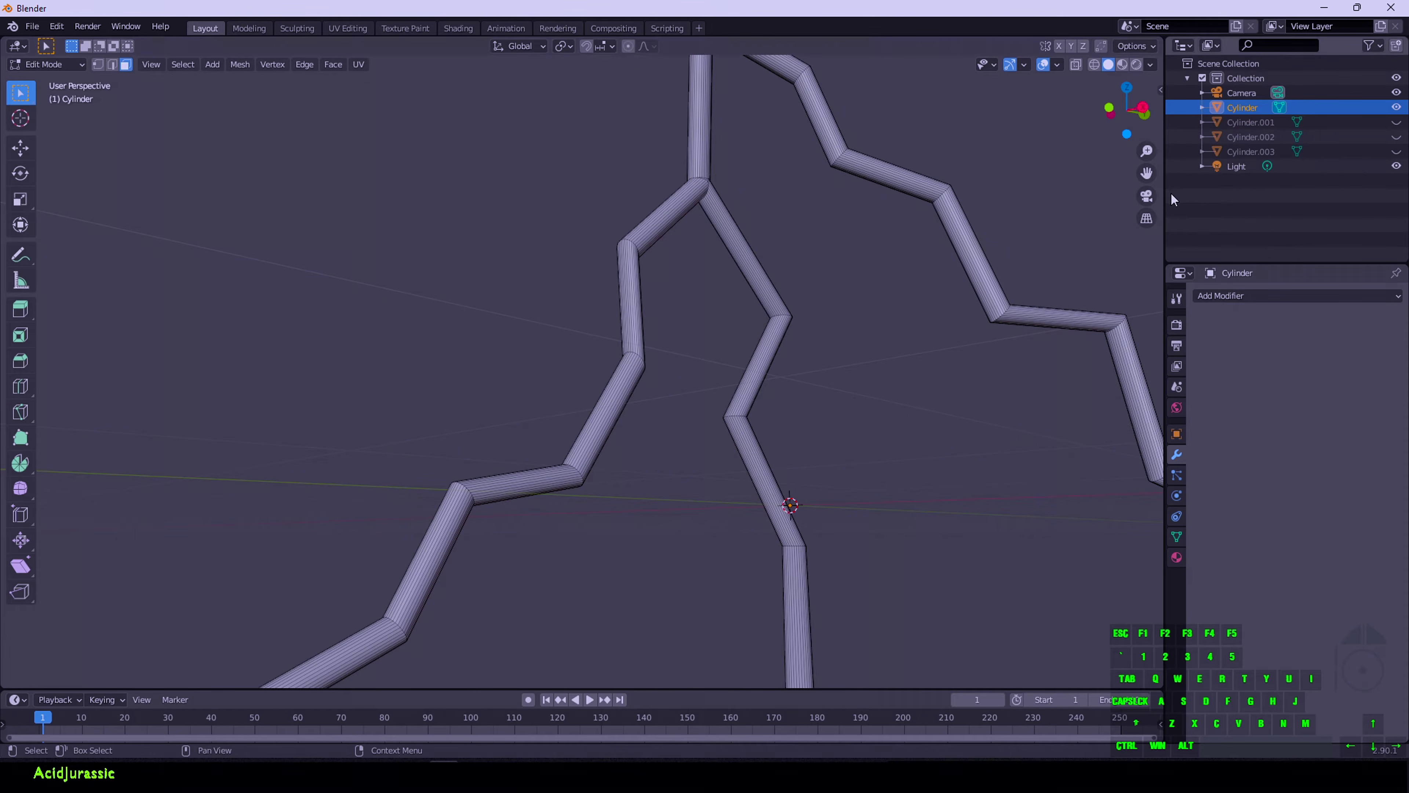
pyautogui.moveTo(968, 212); pyautogui.dragTo(879, 393, button='middle')
pyautogui.scroll(2, 879, 393)
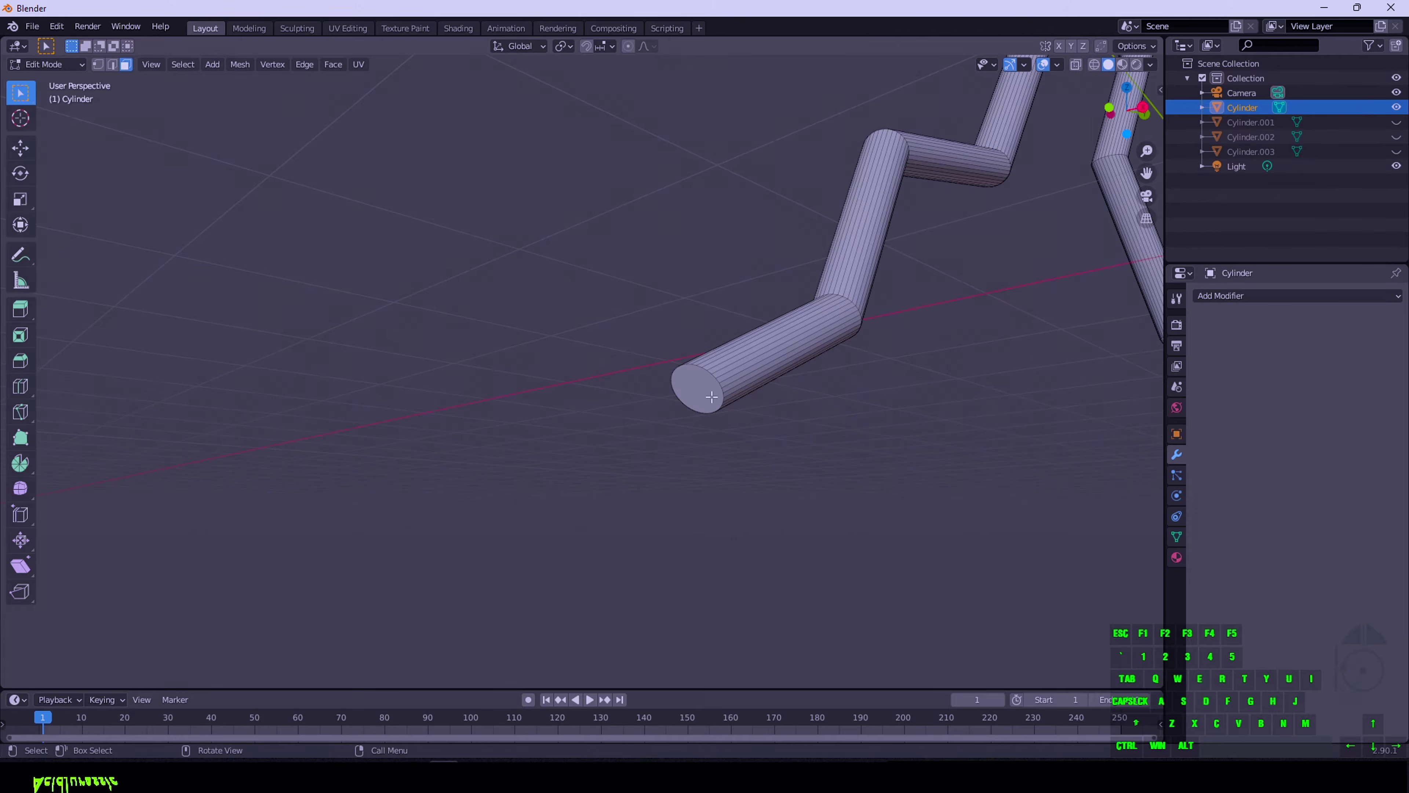
pyautogui.click(111, 65)
pyautogui.keyDown('ctrl'); pyautogui.keyDown('alt'); pyautogui.click(772, 401); pyautogui.keyUp('alt'); pyautogui.keyUp('ctrl')
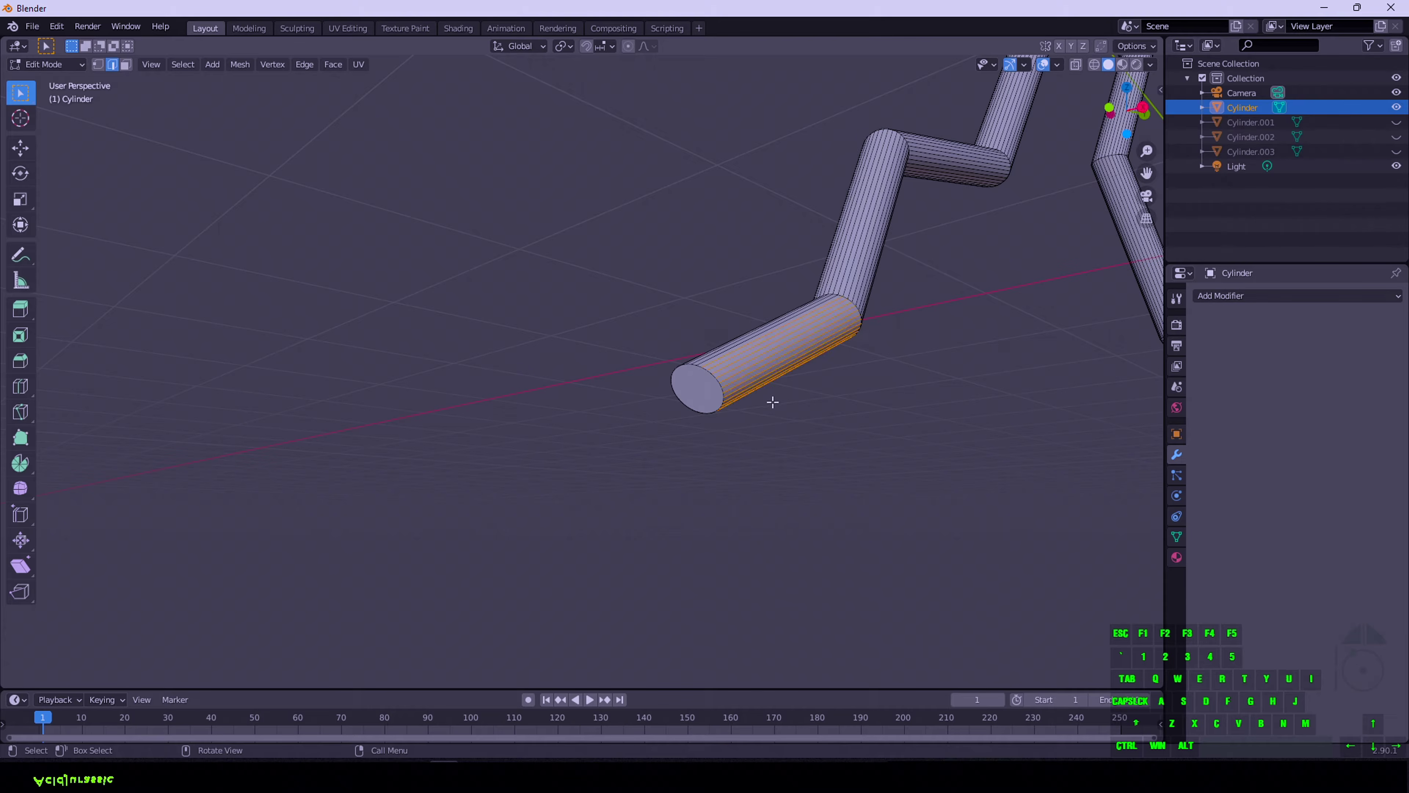
pyautogui.click(98, 65)
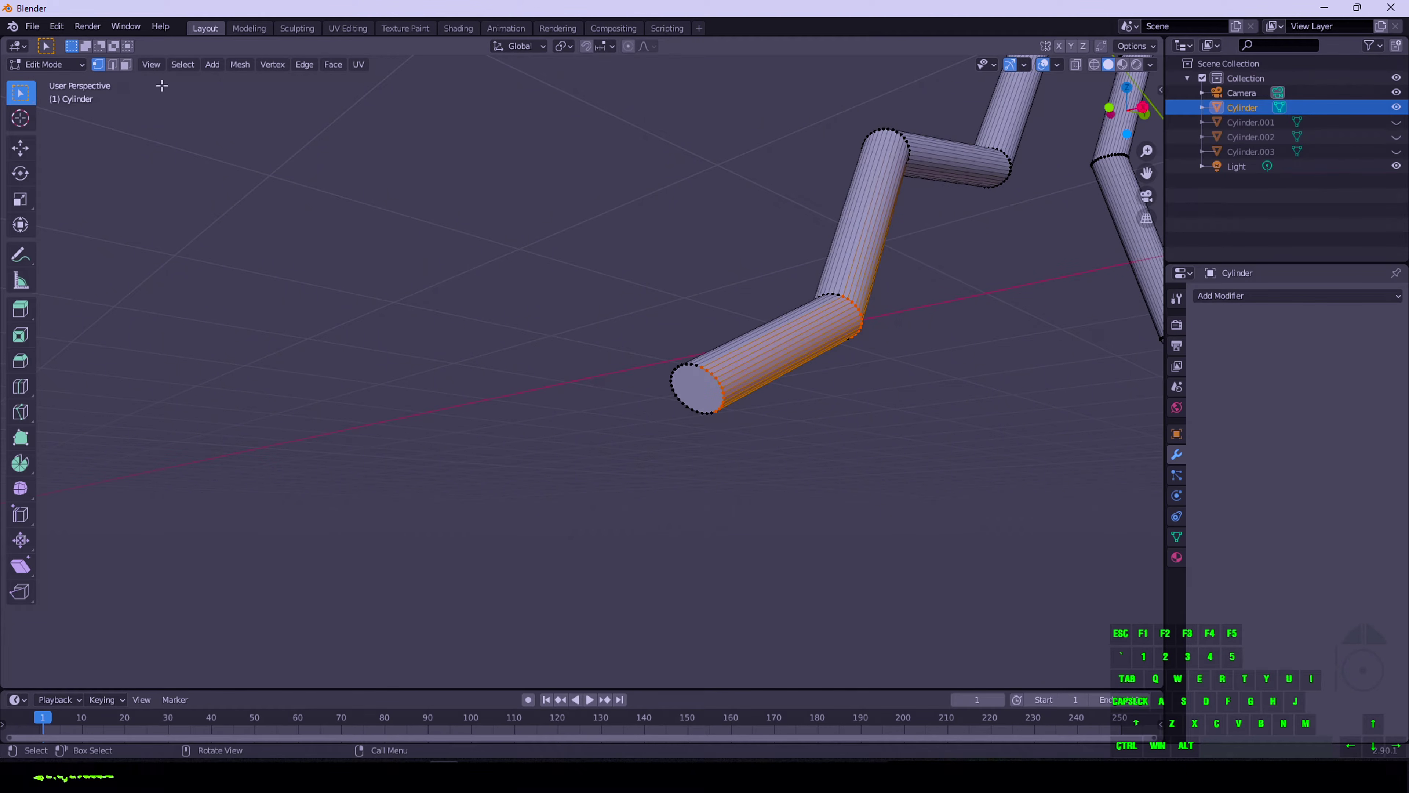
pyautogui.click(623, 348)
# Select the end vertex rings of the lightning branches and scale them down so each branch tapers to a point
pyautogui.moveTo(1126, 111); pyautogui.dragTo(1054, 130)
pyautogui.scroll(-2, 758, 306)
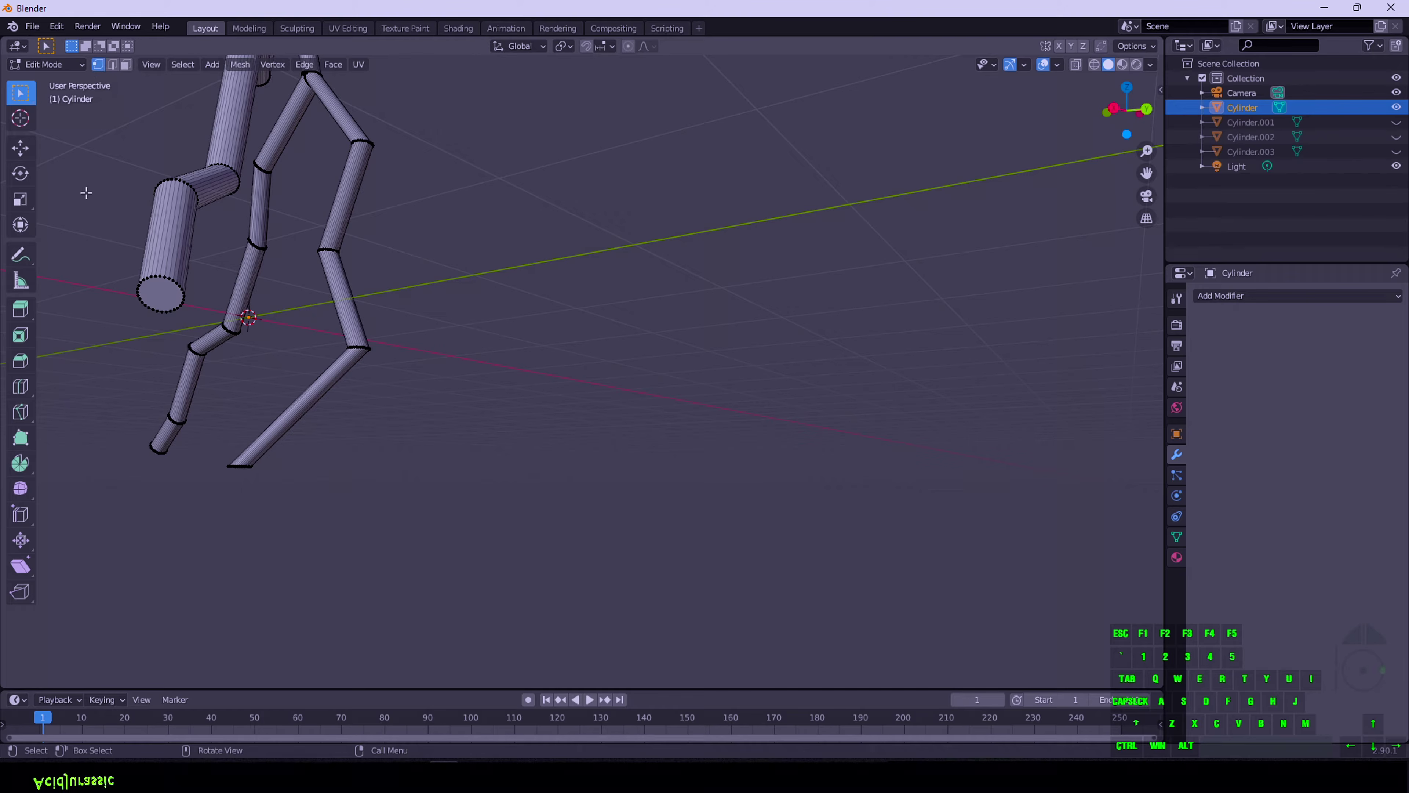
pyautogui.moveTo(119, 265); pyautogui.dragTo(203, 323)
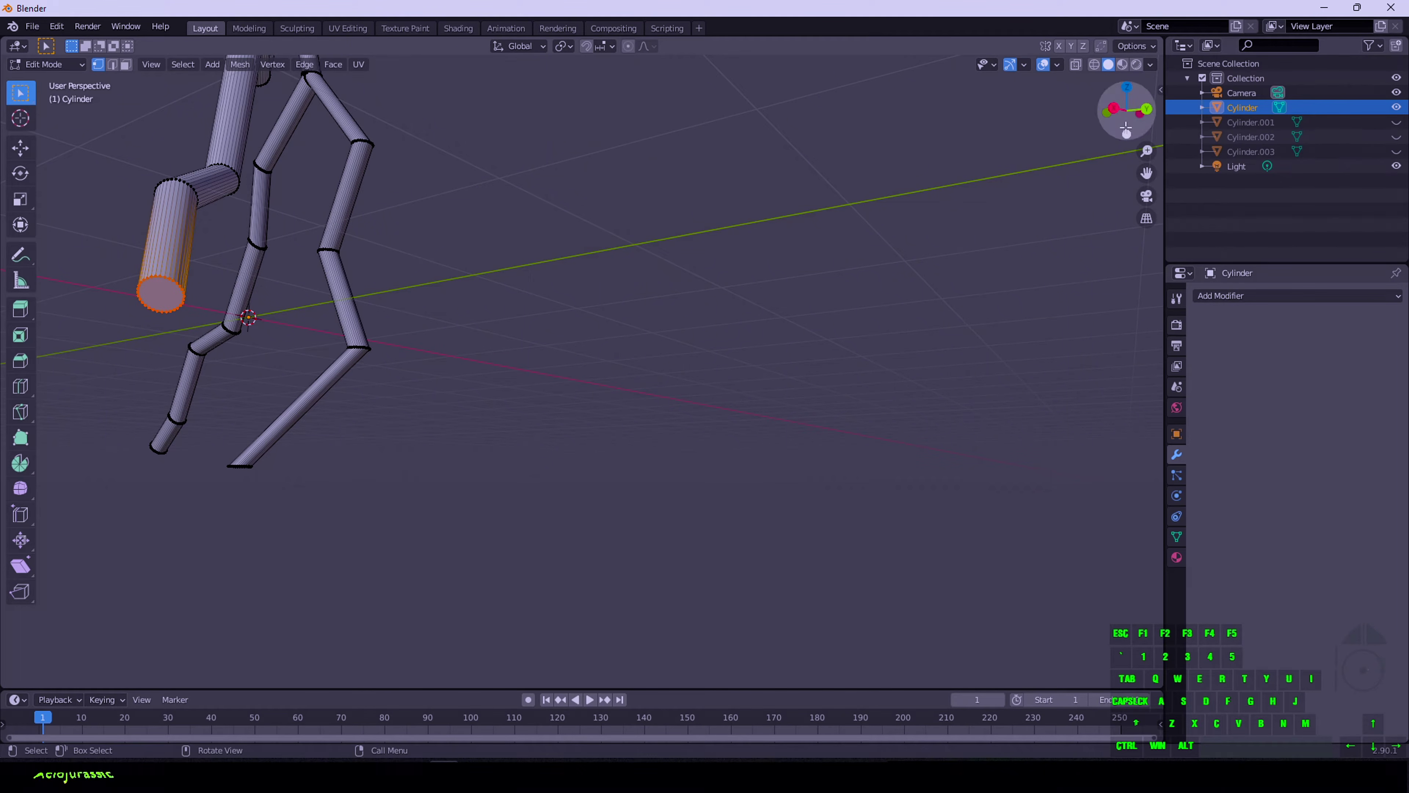
pyautogui.press('s')
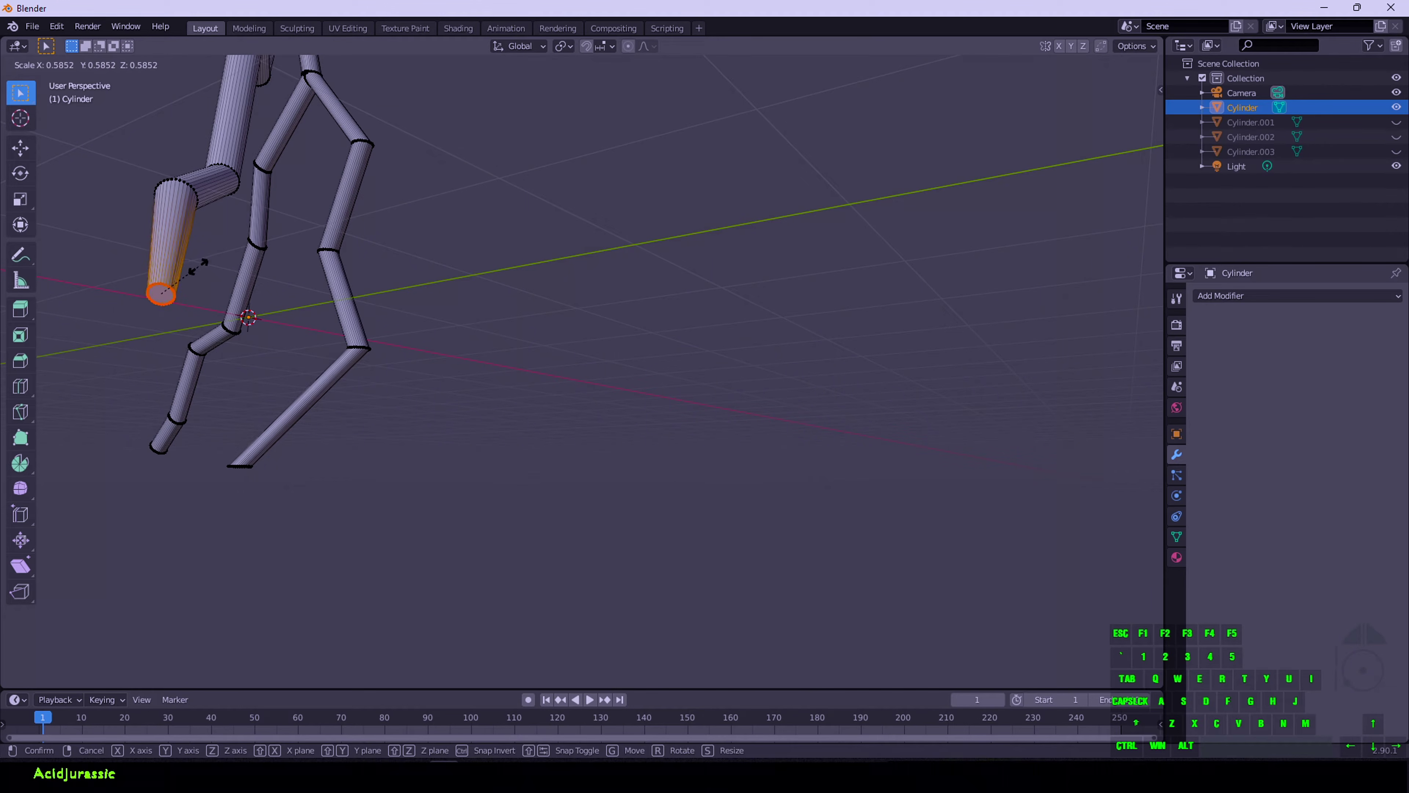
pyautogui.click(165, 279)
pyautogui.click(305, 294)
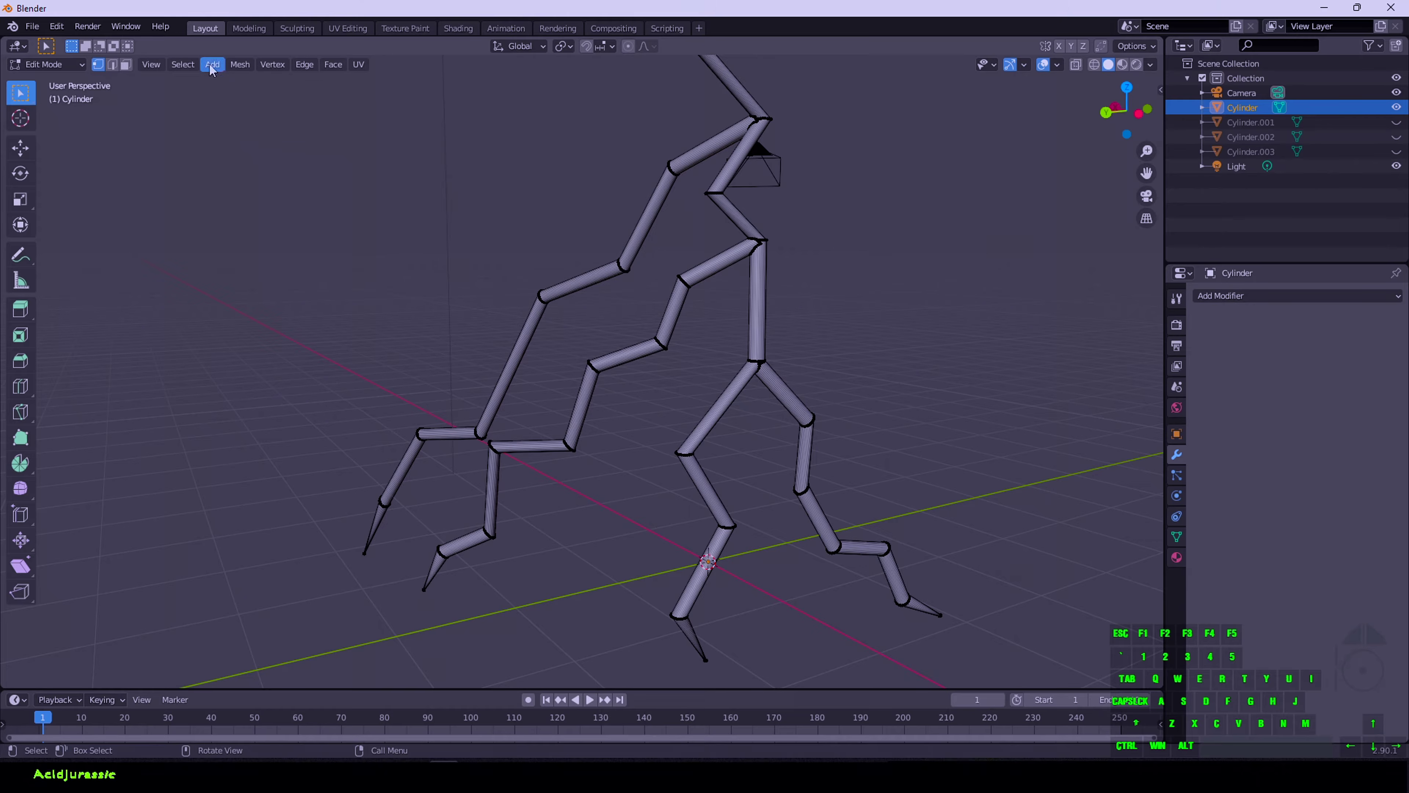
pyautogui.click(112, 65)
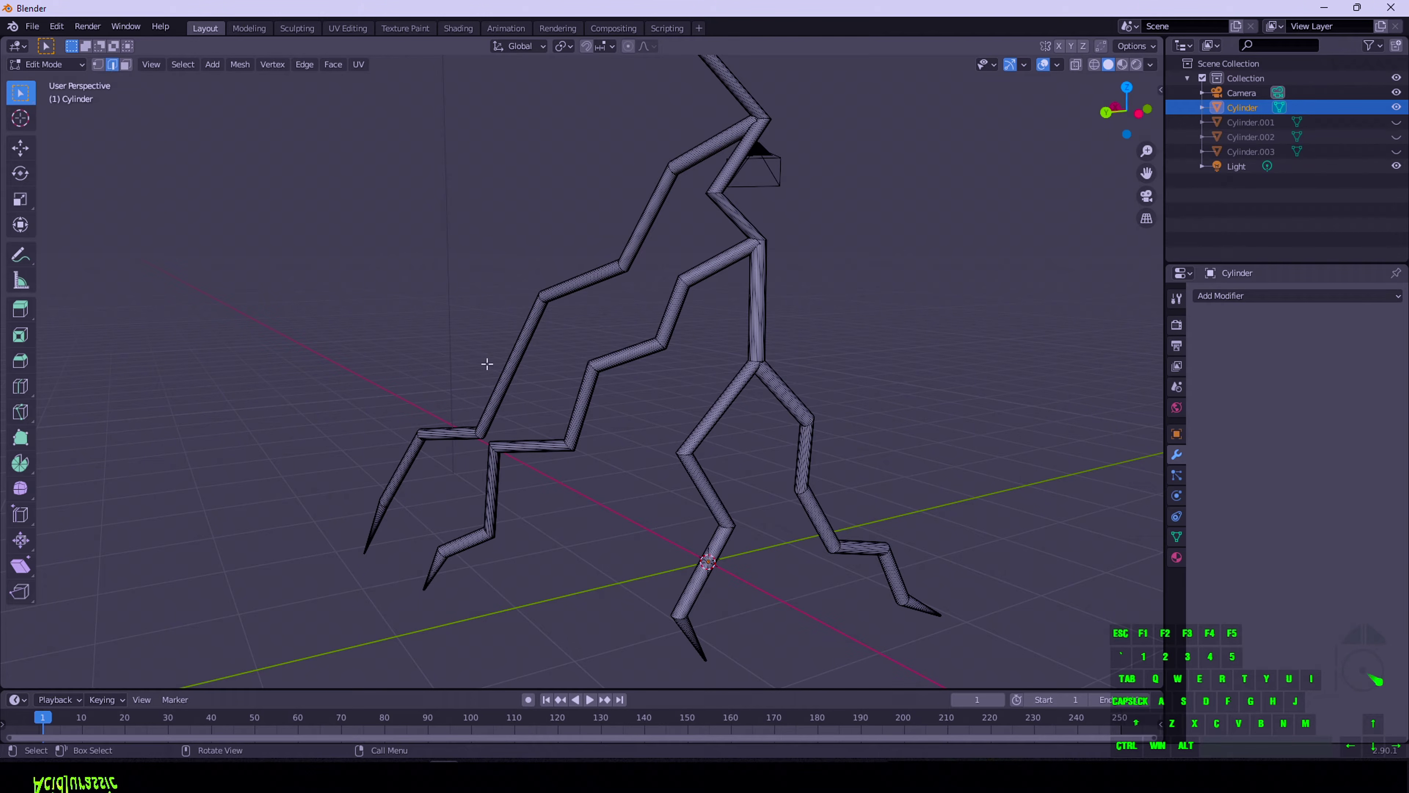
pyautogui.moveTo(554, 430); pyautogui.dragTo(581, 462)
pyautogui.scroll(2, 585, 492)
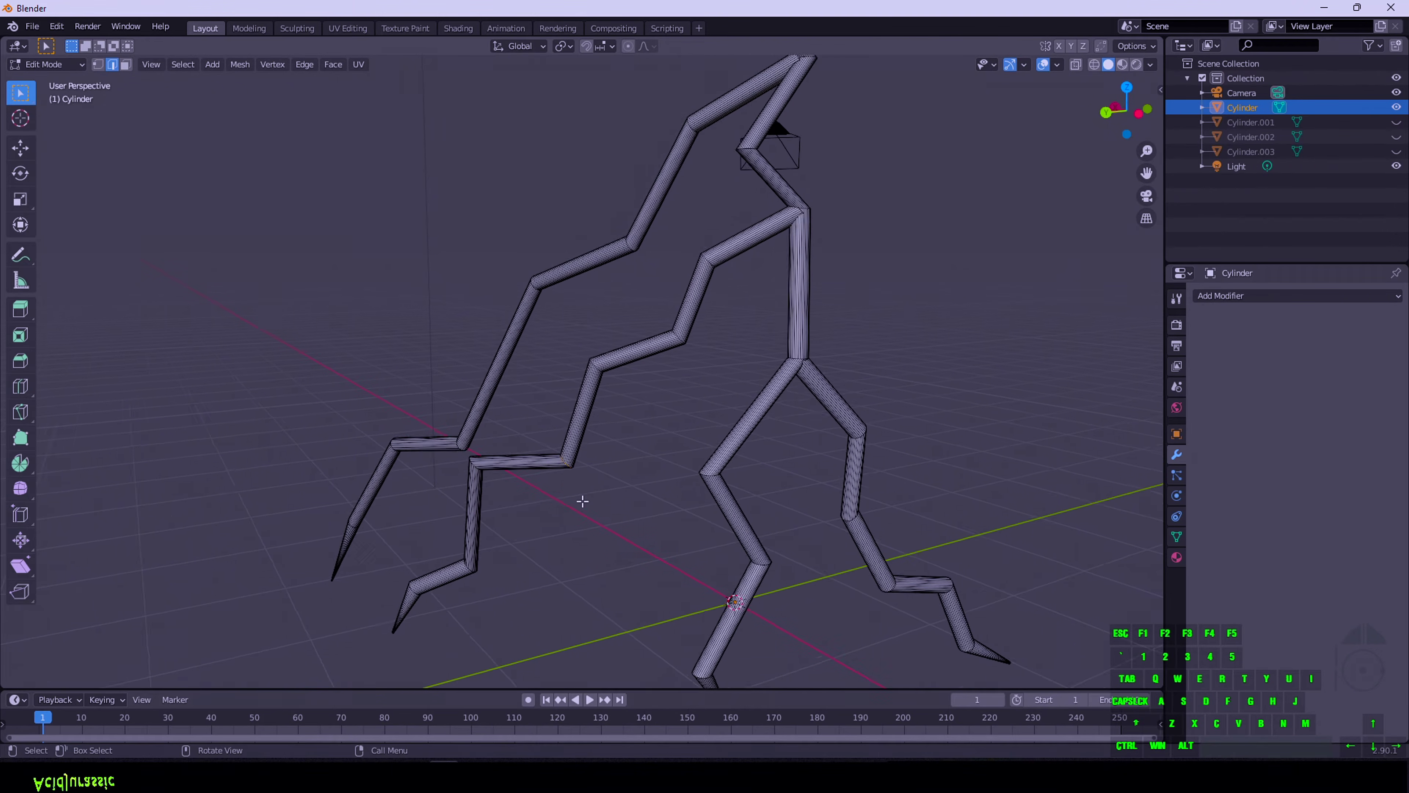
pyautogui.moveTo(674, 292); pyautogui.dragTo(717, 395)
pyautogui.click(100, 64)
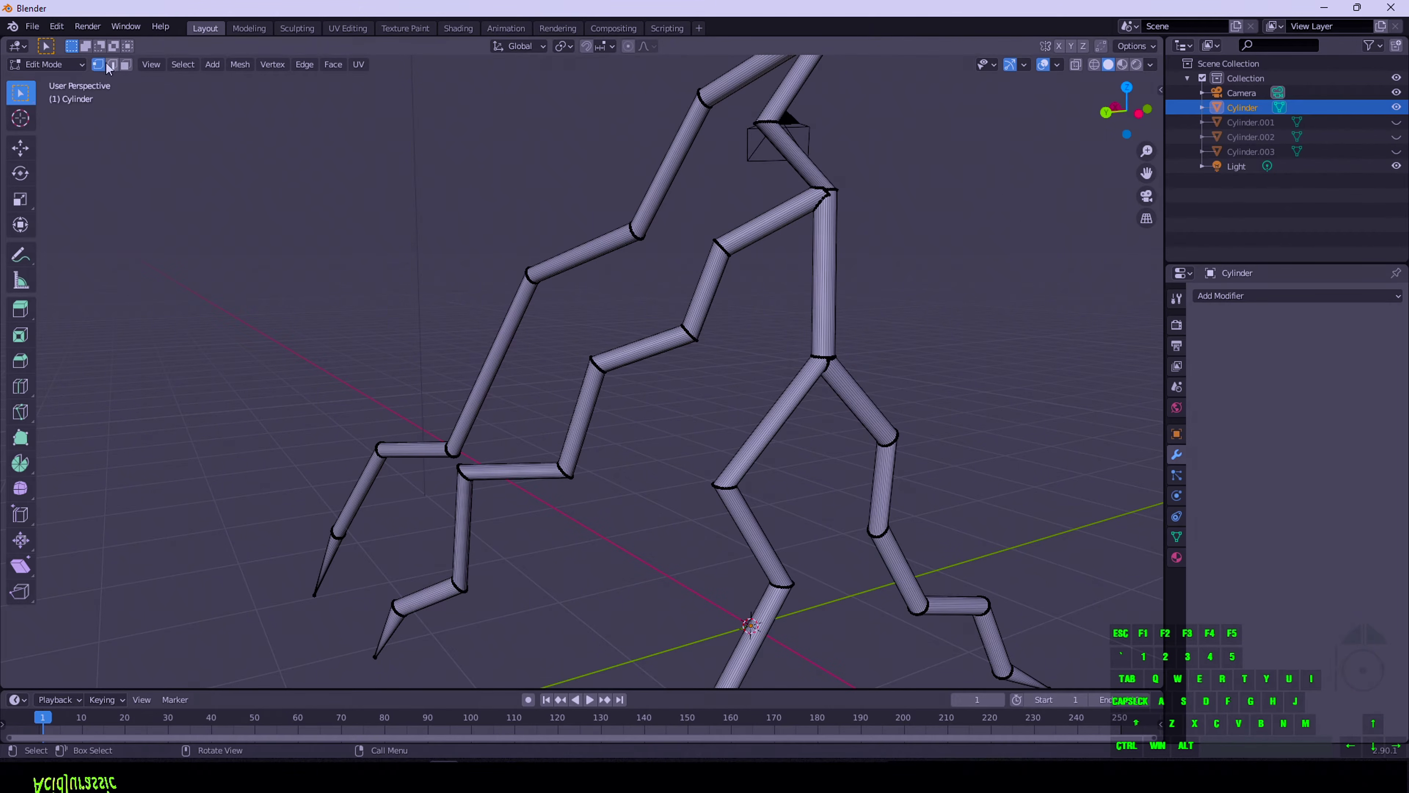
# Select the full vertex ring at the middle joint of the shorter side branch and scale it down to thin the joint
pyautogui.moveTo(580, 335); pyautogui.dragTo(651, 419)
pyautogui.moveTo(1126, 111); pyautogui.dragTo(795, 415)
pyautogui.scroll(-5, 788, 424)
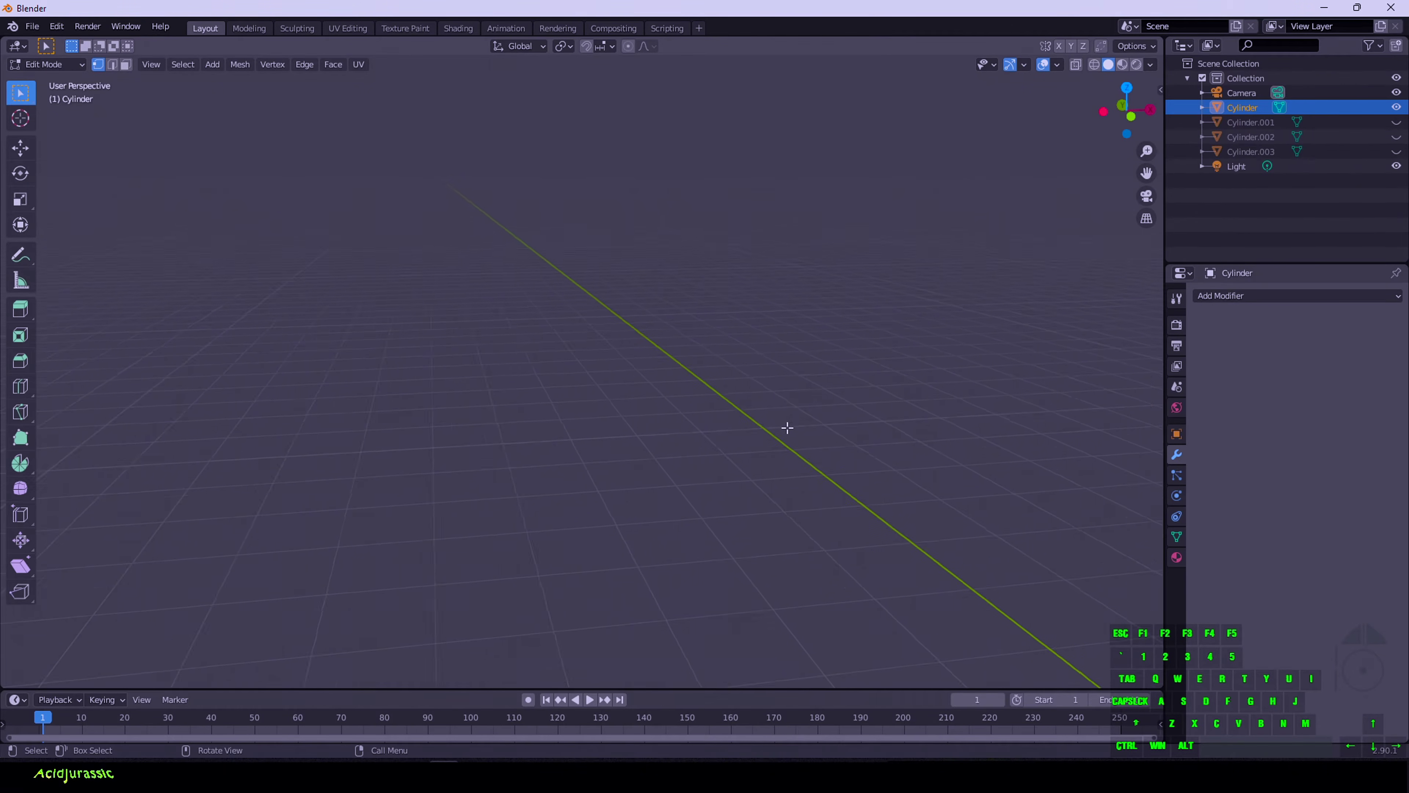
pyautogui.scroll(3, 887, 414)
pyautogui.moveTo(1146, 172); pyautogui.dragTo(803, 309)
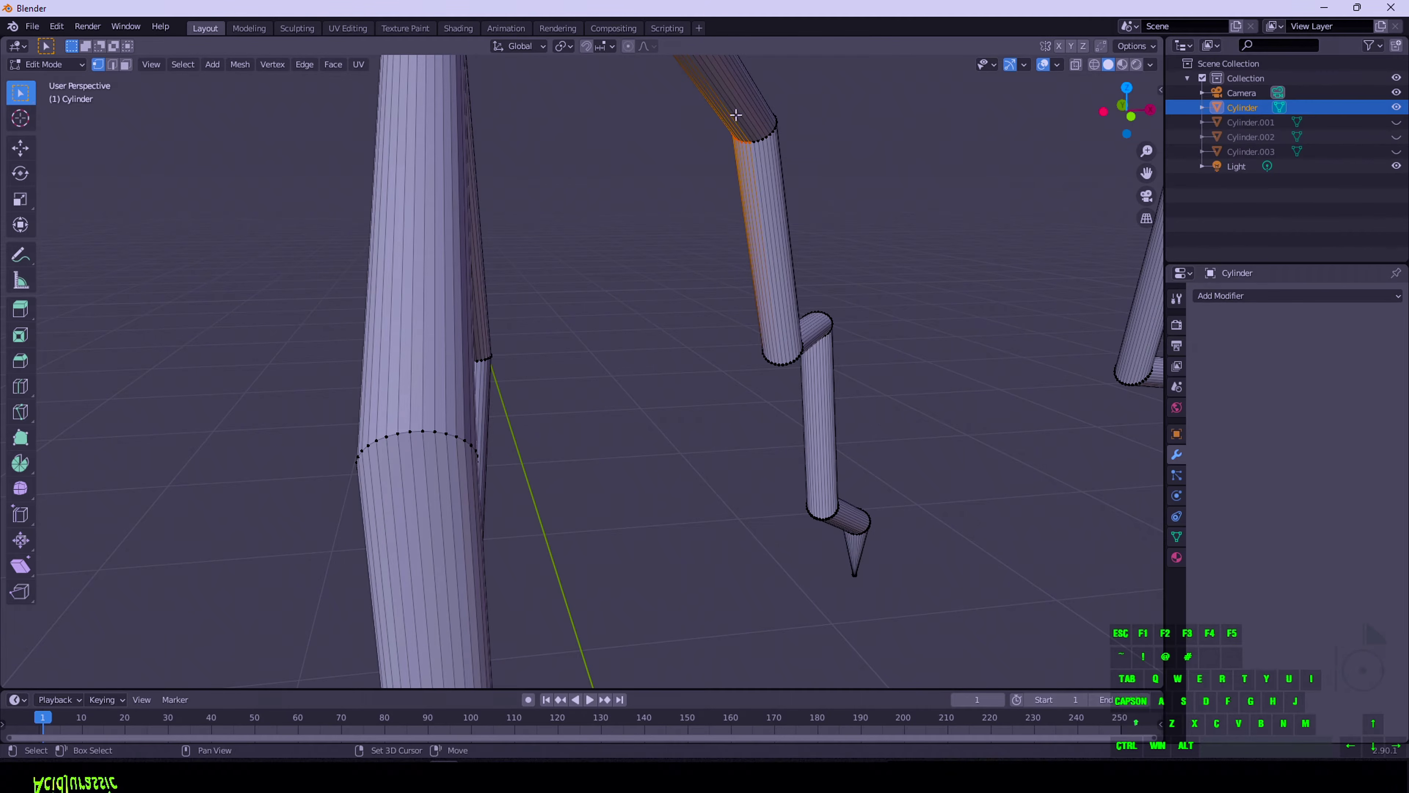
pyautogui.scroll(-5, 862, 164)
pyautogui.press('s')
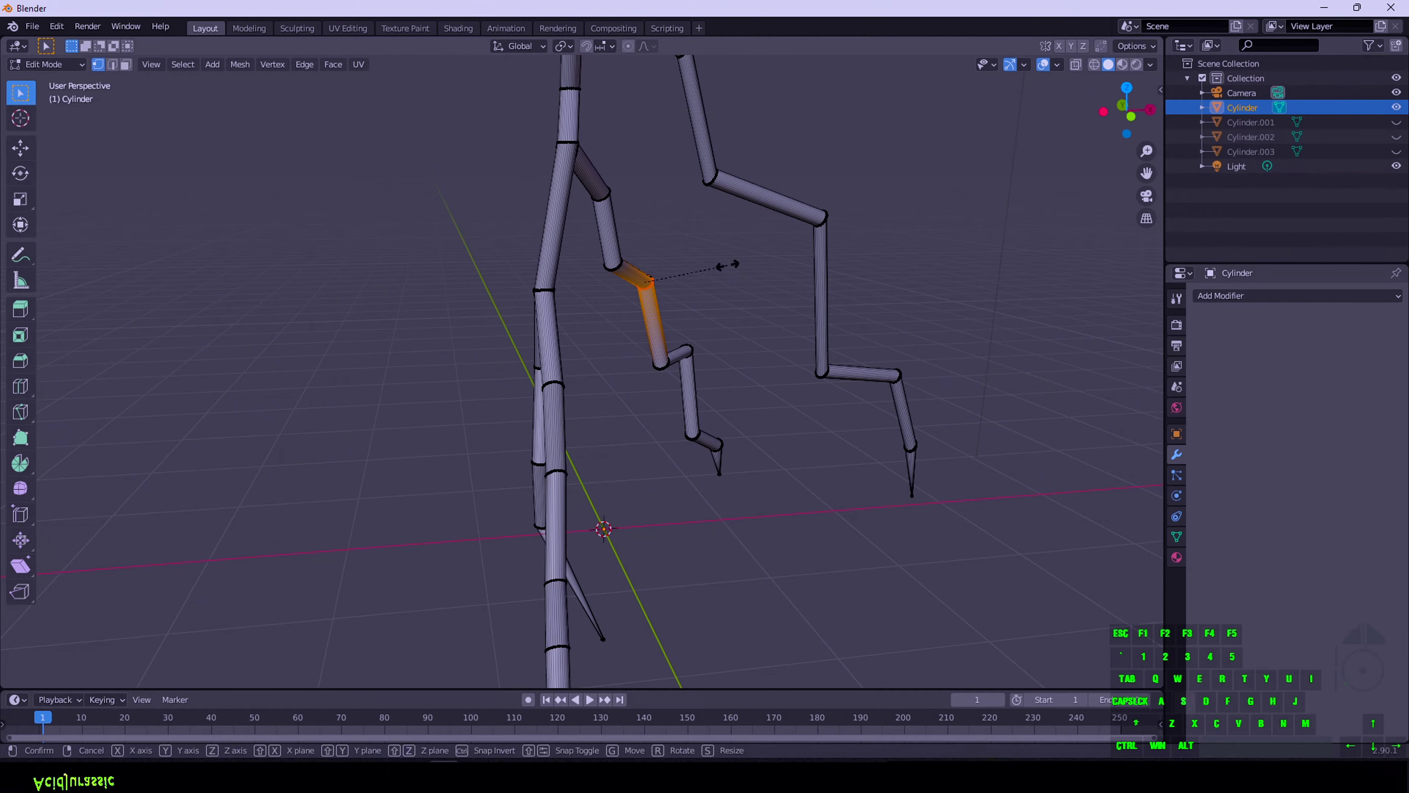
pyautogui.click(700, 271)
pyautogui.moveTo(1129, 116); pyautogui.dragTo(1117, 114)
pyautogui.keyDown('shift'); pyautogui.click(454, 256); pyautogui.keyUp('shift')
pyautogui.moveTo(1095, 117); pyautogui.dragTo(1118, 113)
pyautogui.press('g')
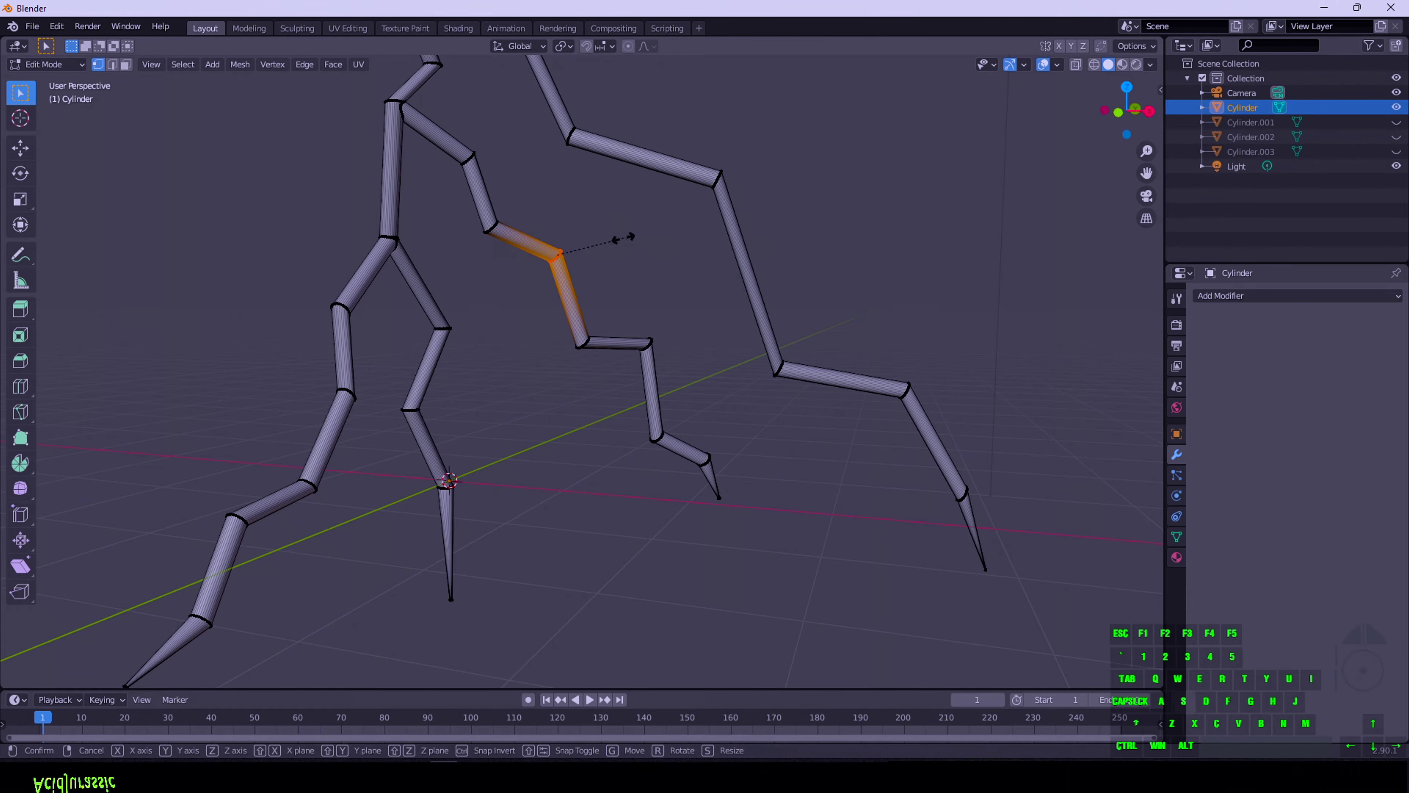
pyautogui.click(583, 246)
pyautogui.click(631, 266)
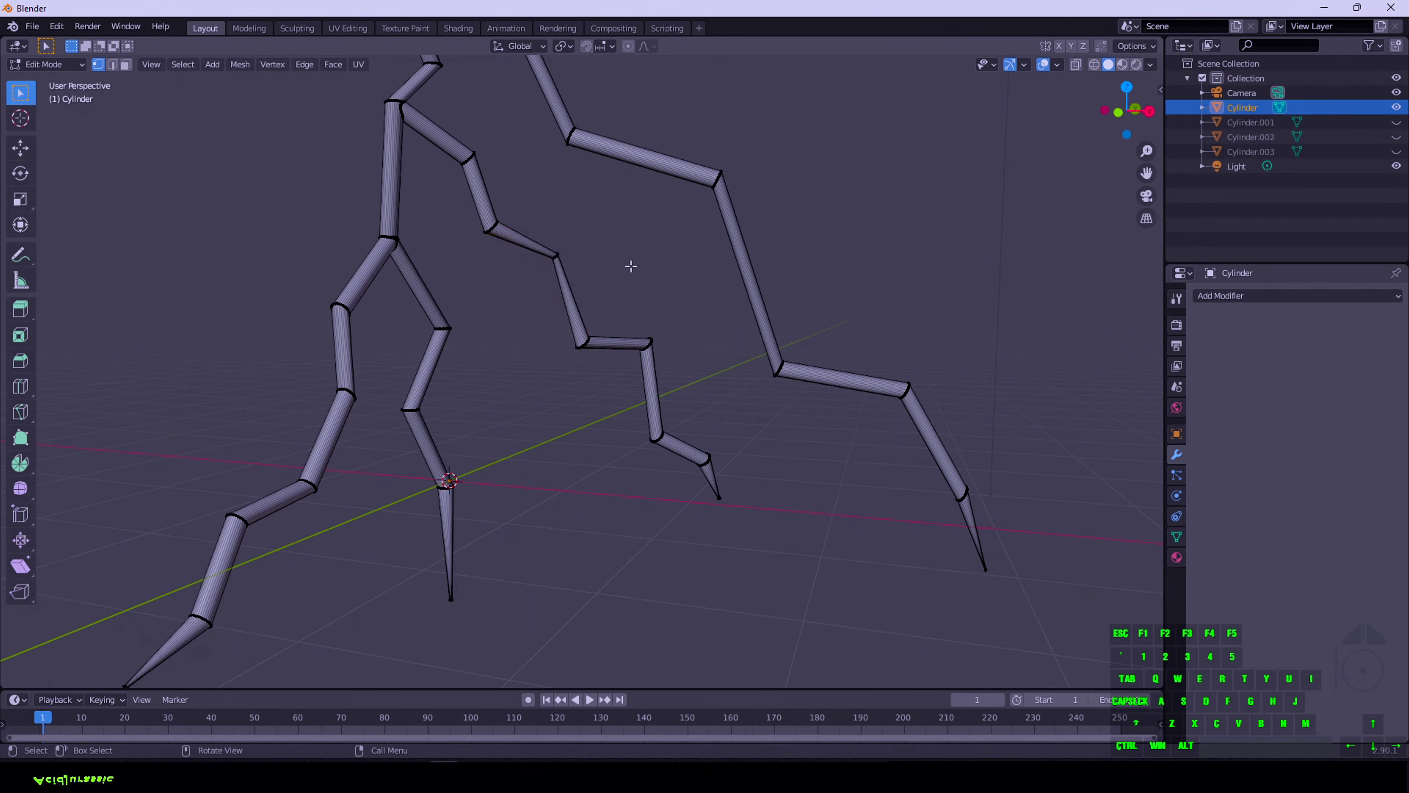
# Thin the middle joint of the longest outer branch by scaling down its vertex ring, and return to Object Mode
pyautogui.scroll(-2, 589, 322)
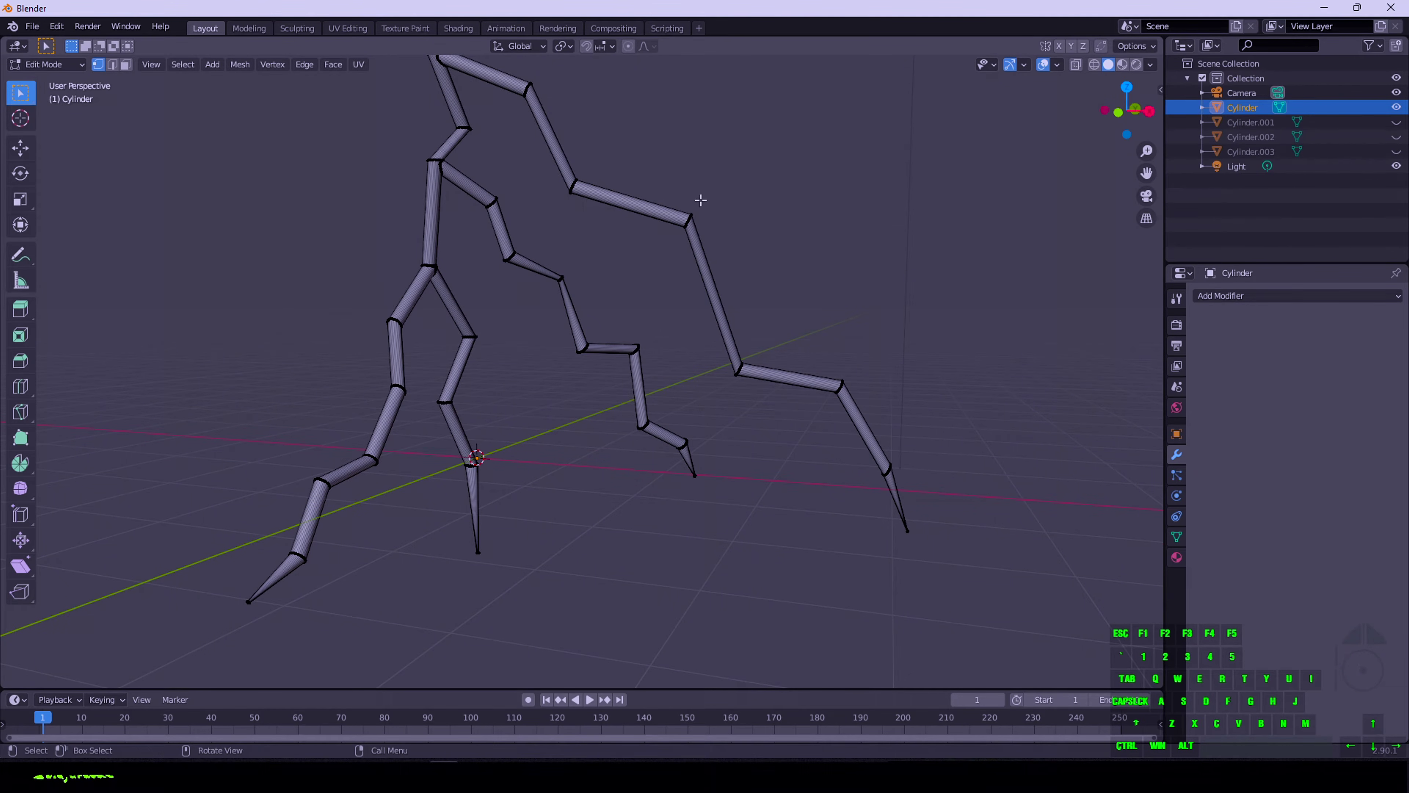
pyautogui.click(690, 218)
pyautogui.moveTo(1127, 113); pyautogui.dragTo(1117, 119)
pyautogui.press('KP_Decimal')
pyautogui.keyDown('shift'); pyautogui.moveTo(139, 132); pyautogui.dragTo(182, 170); pyautogui.keyUp('shift')
pyautogui.scroll(-1, 272, 166)
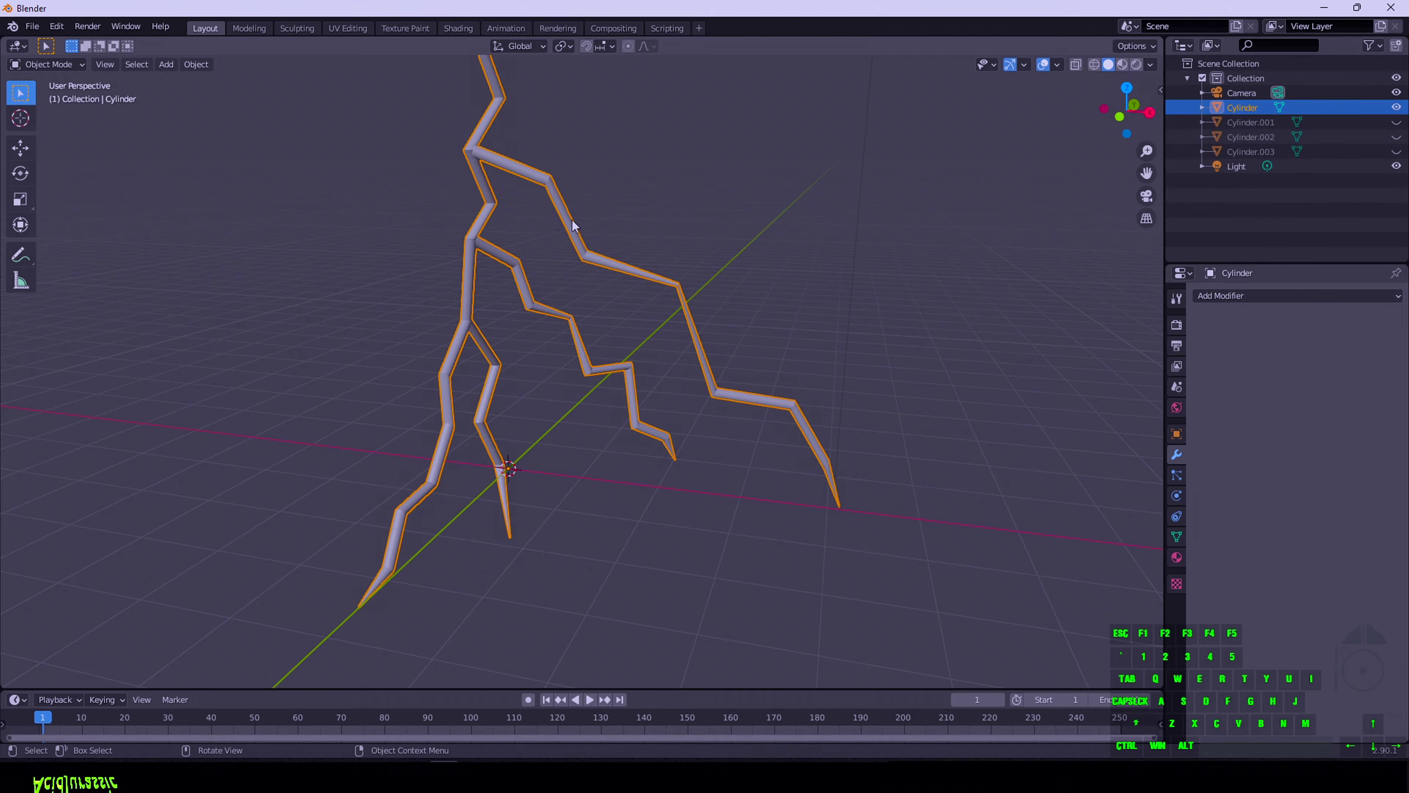
# Create a new material on the lightning bolt
pyautogui.click(1178, 558)
pyautogui.click(1277, 344)
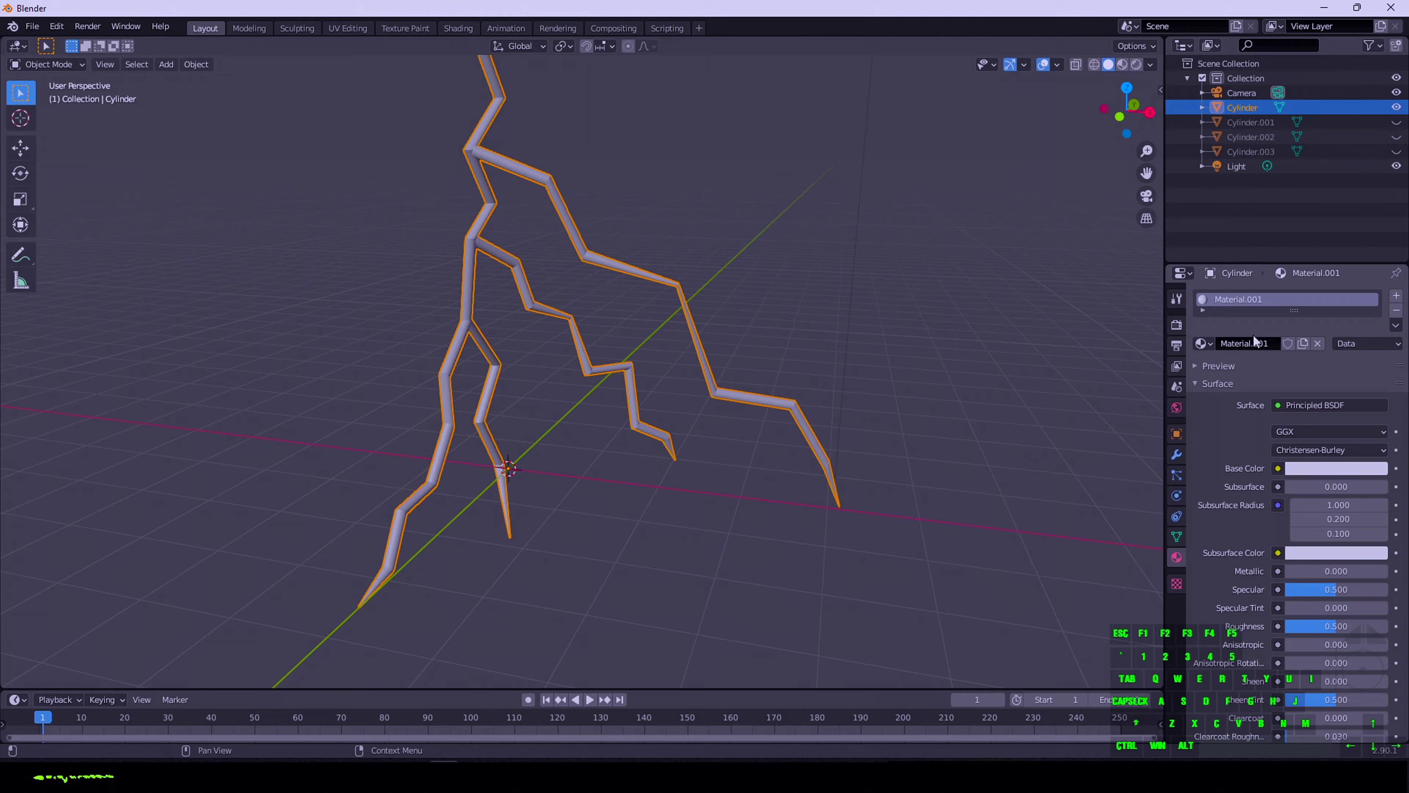
# Set the bolt material's surface shader to Emission and change the existing texture's type to Clouds
pyautogui.click(1328, 404)
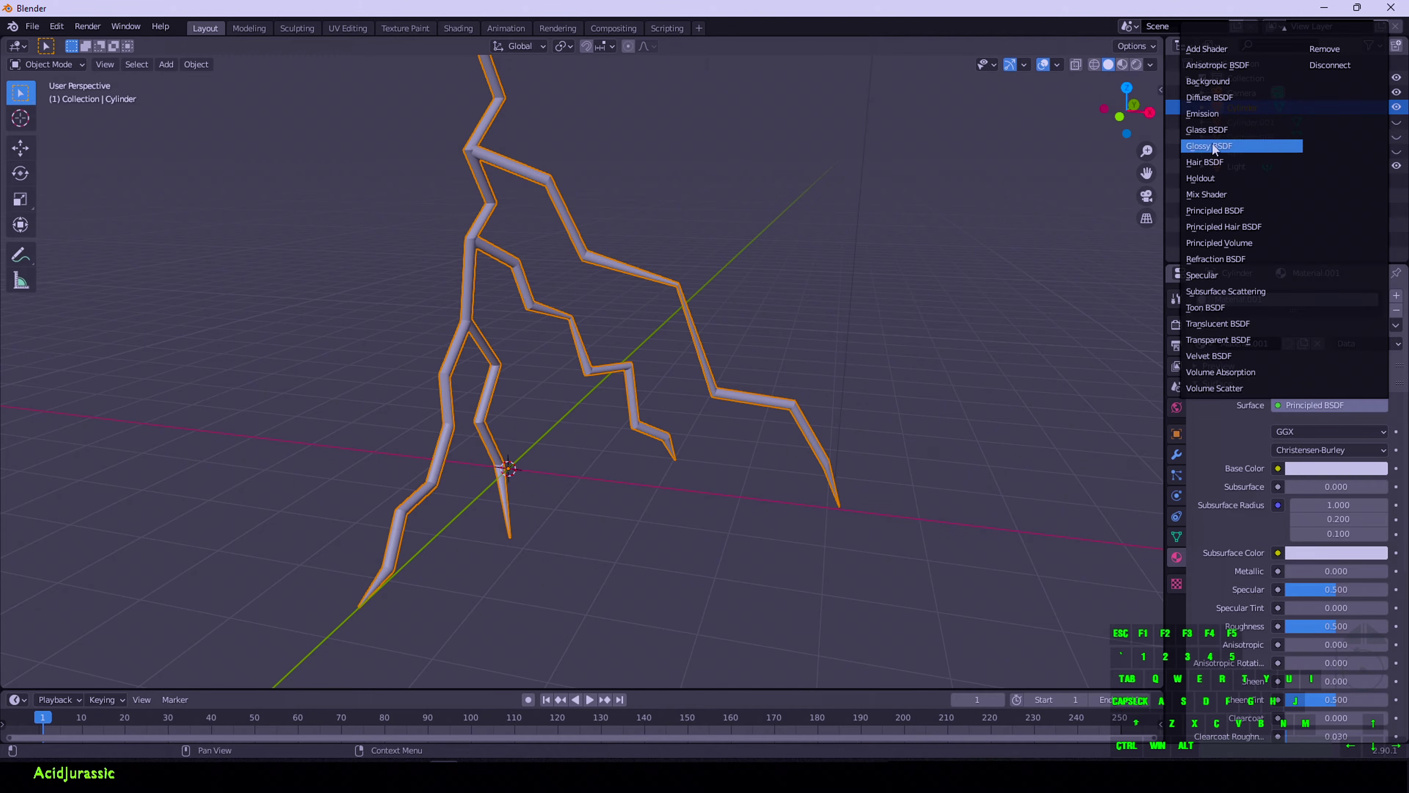
pyautogui.click(1220, 114)
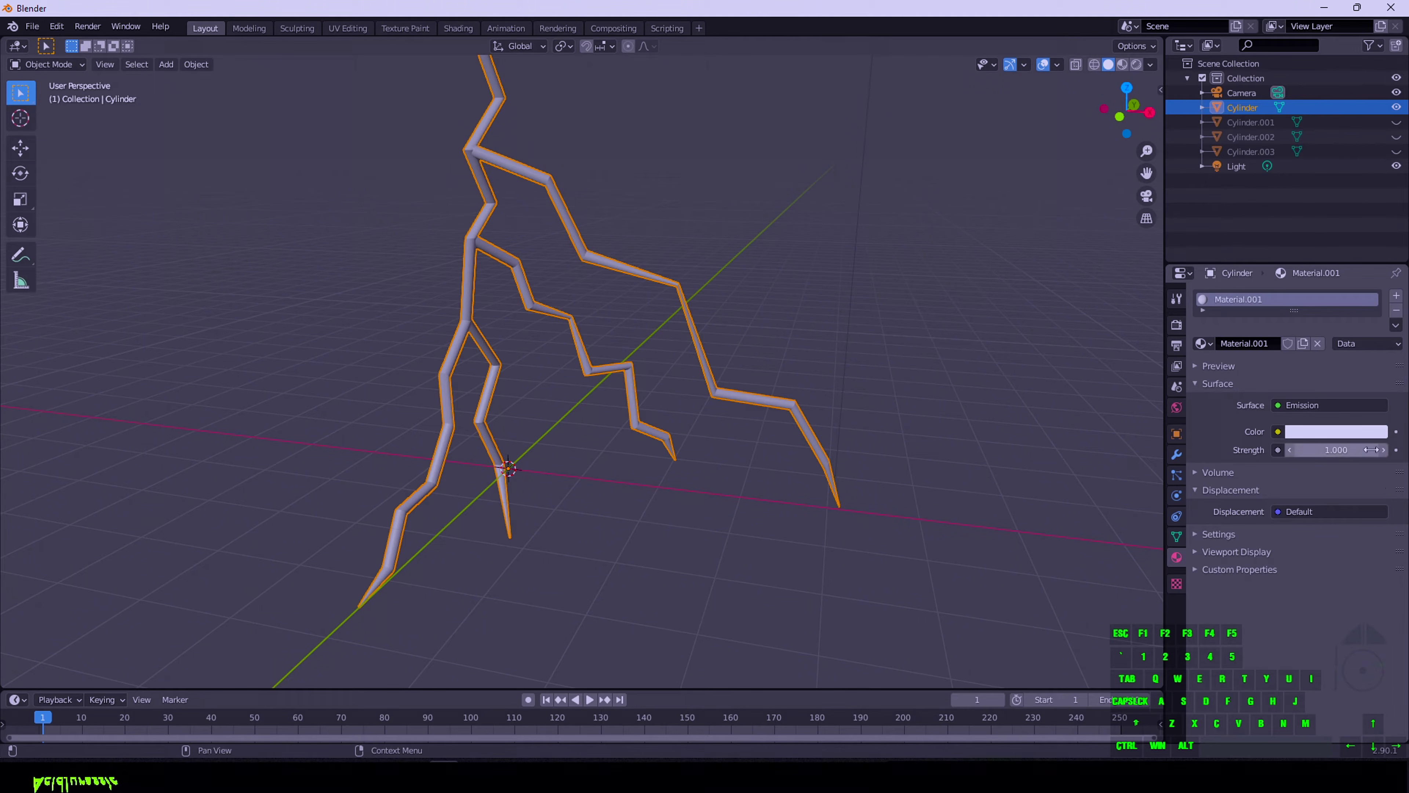
pyautogui.click(1177, 583)
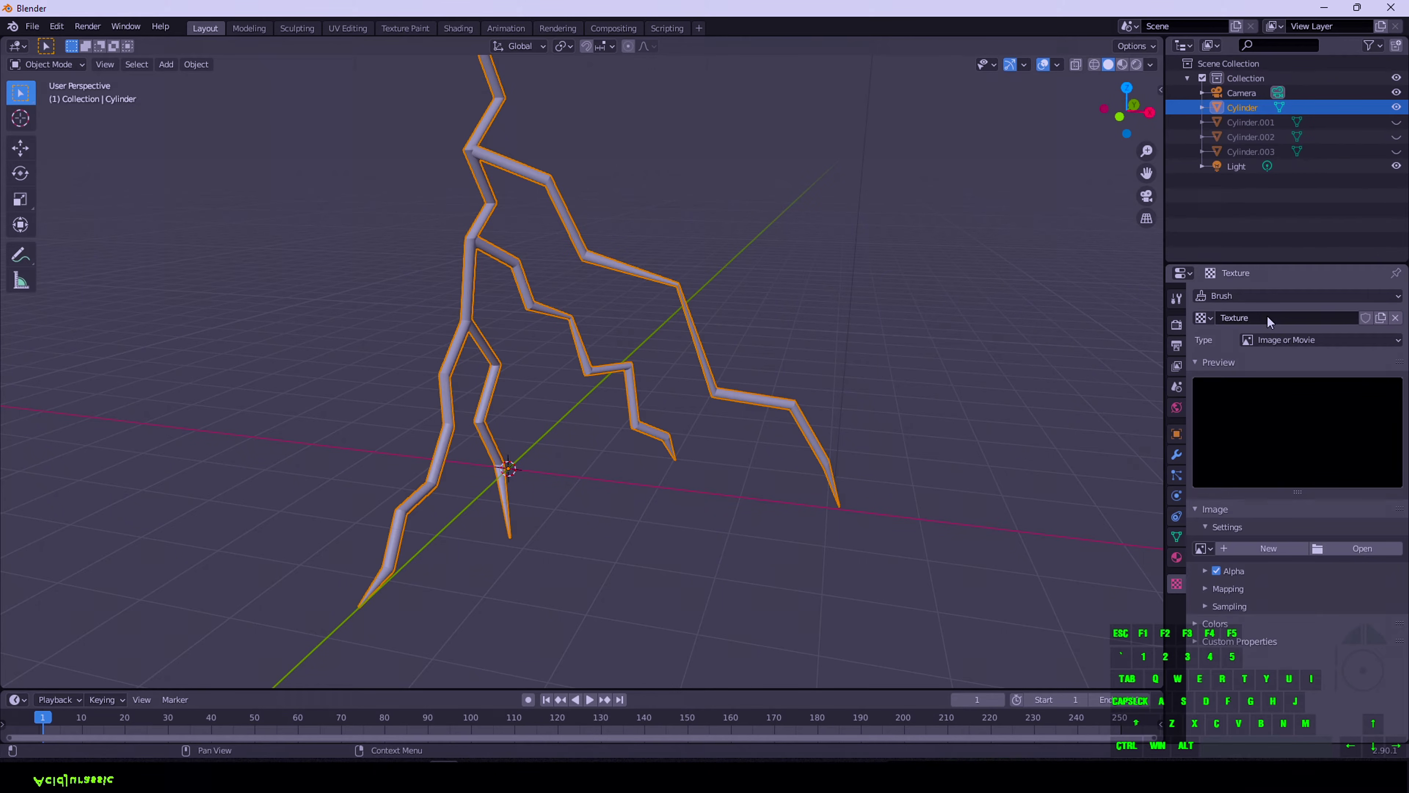
pyautogui.click(1300, 343)
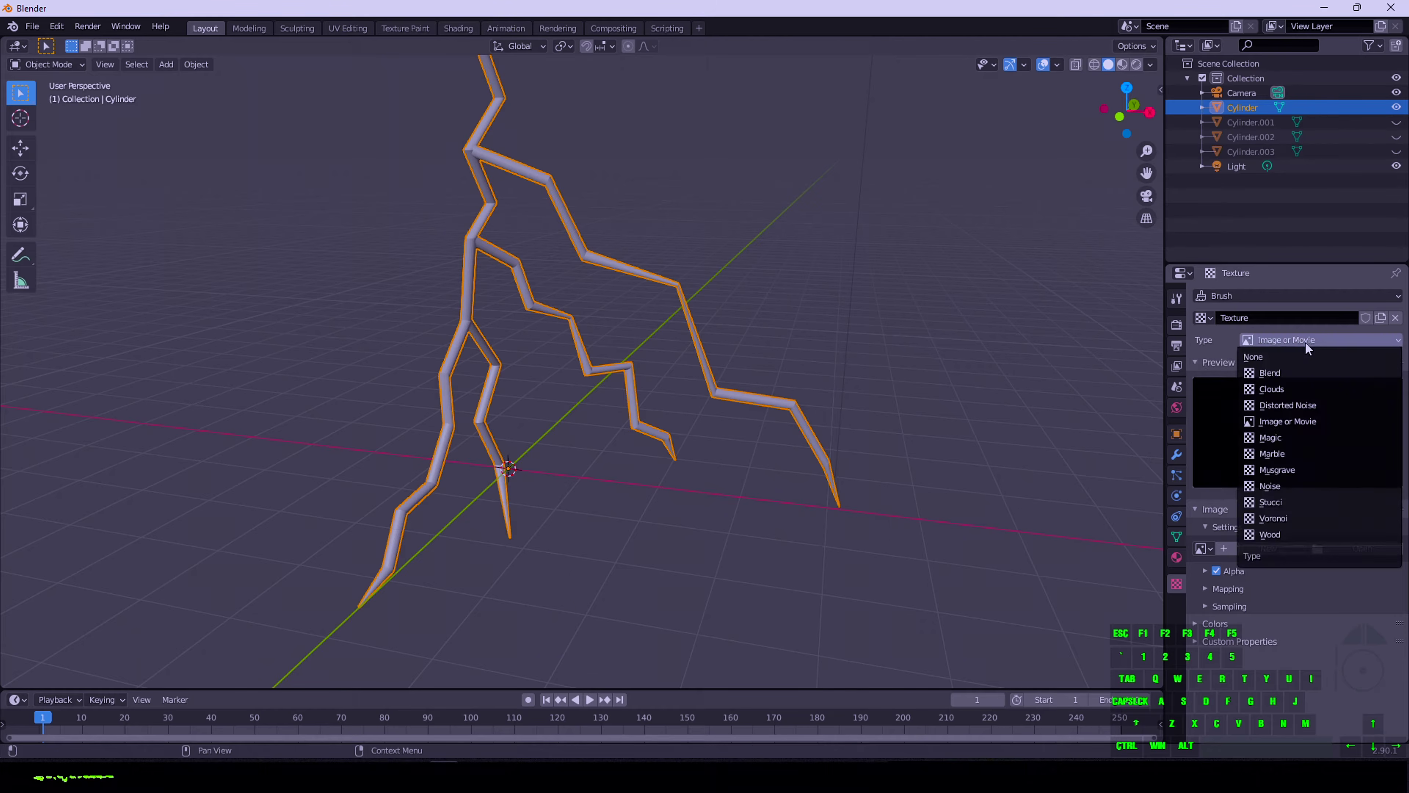
pyautogui.click(1286, 369)
pyautogui.click(933, 315)
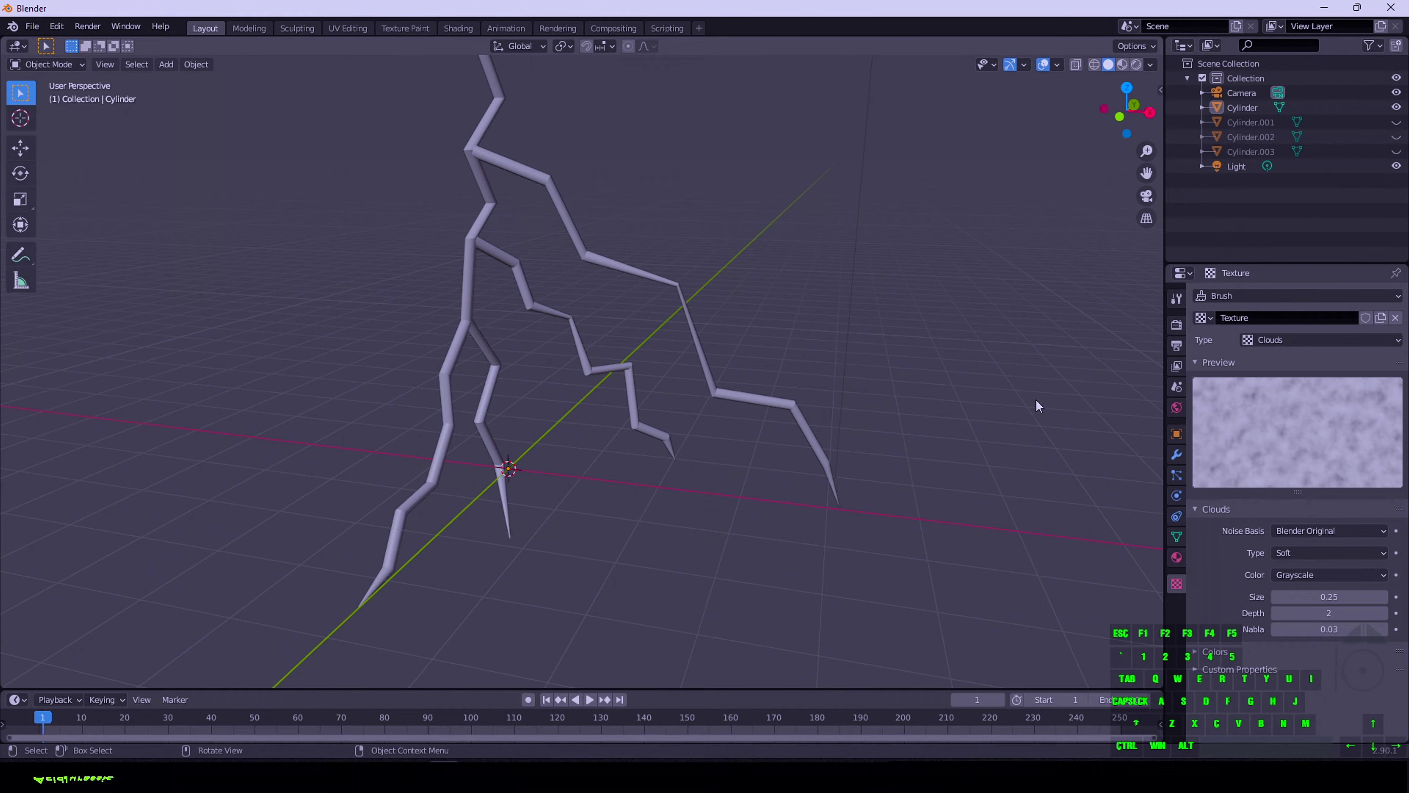
# Add a Displace modifier to the lightning bolt, assign the Clouds texture to it, and set its strength to 0.064
pyautogui.click(1178, 455)
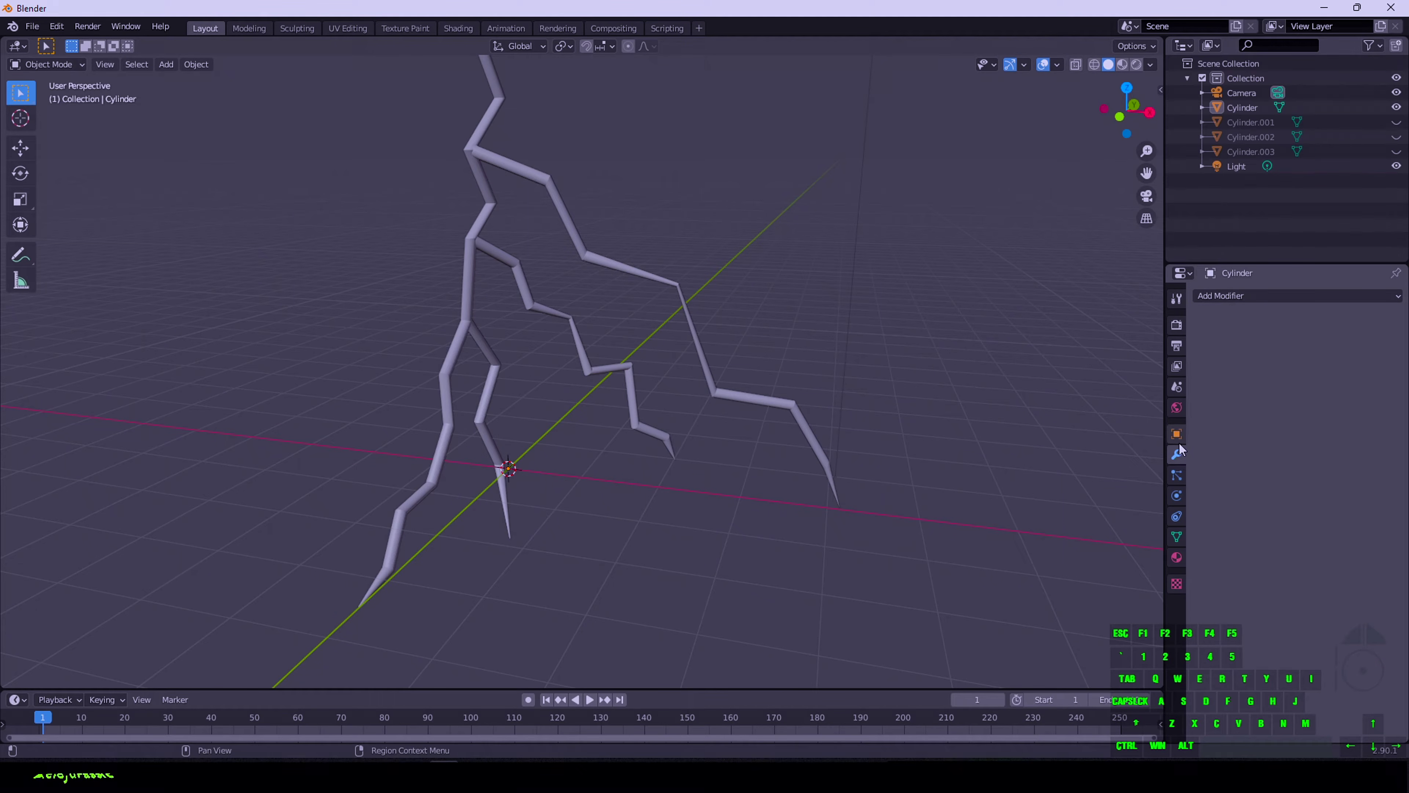
pyautogui.click(1232, 295)
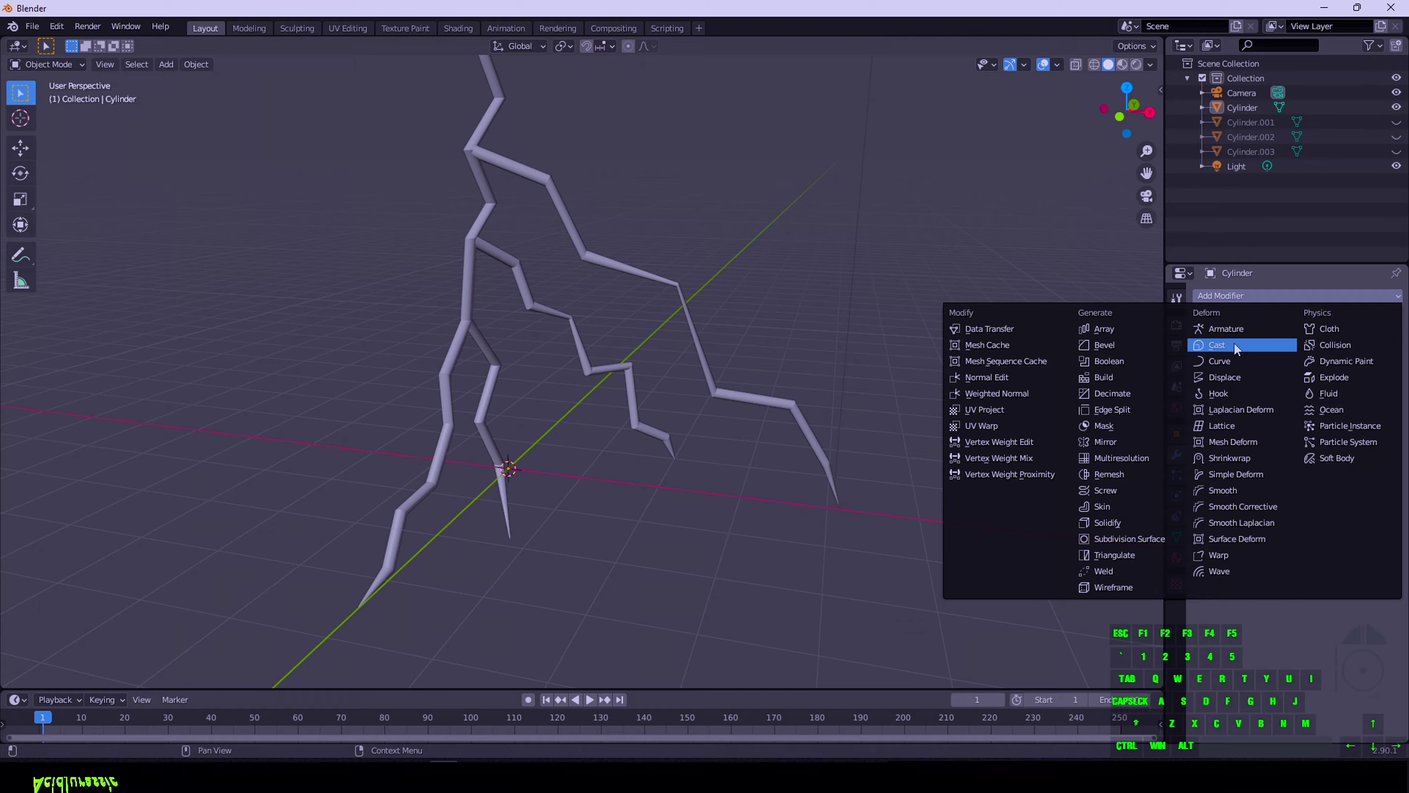
pyautogui.click(1232, 377)
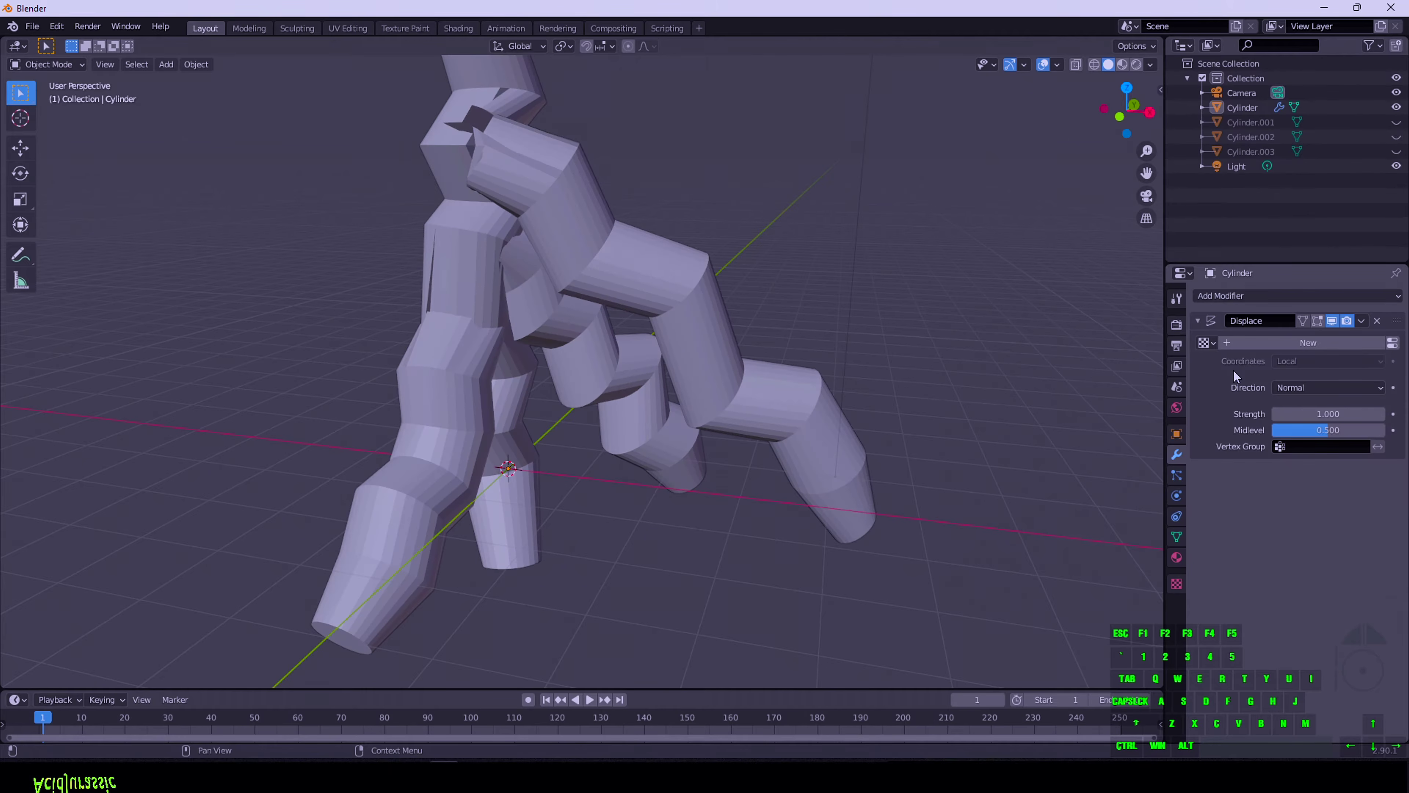
pyautogui.click(1206, 343)
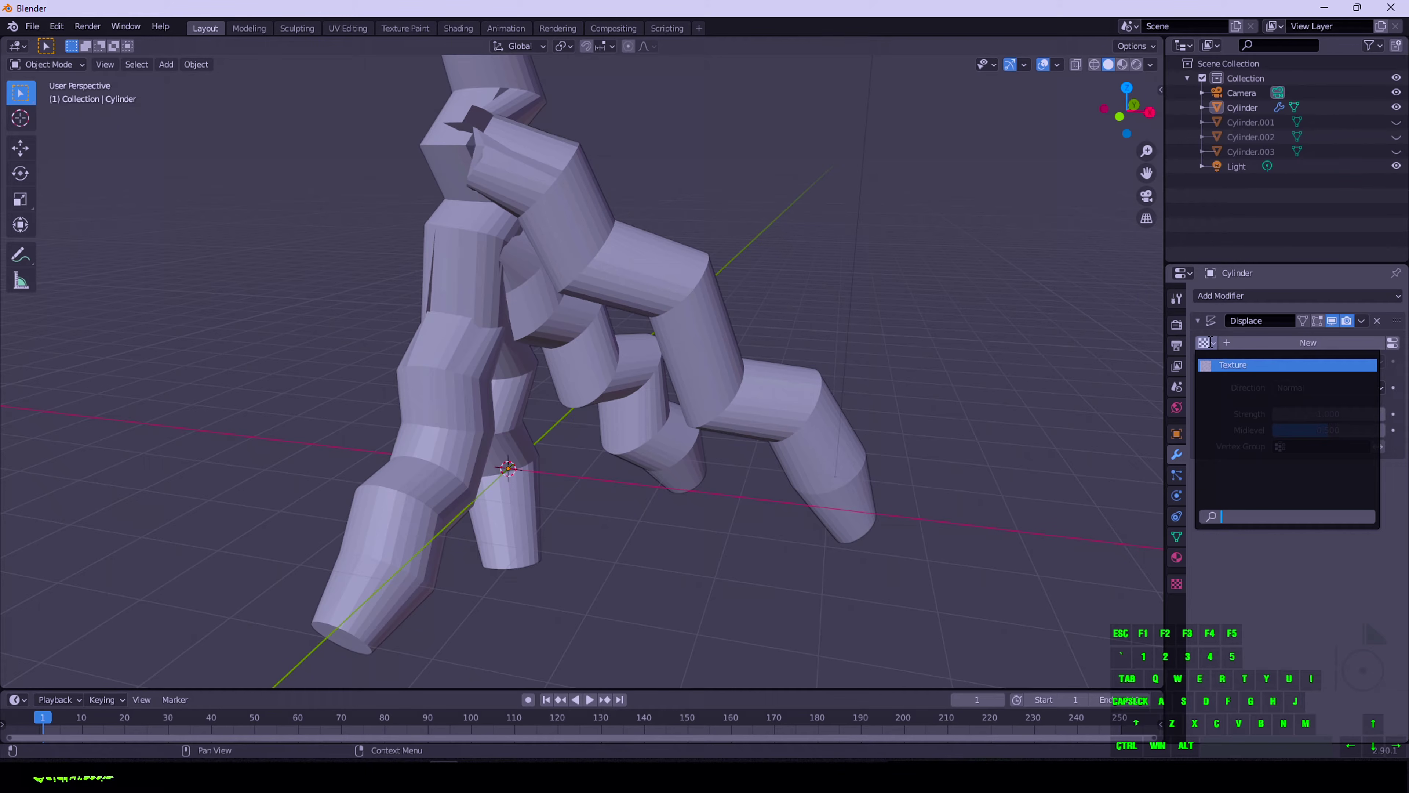
pyautogui.click(1235, 366)
pyautogui.moveTo(1328, 413)
pyautogui.mouseDown()
pyautogui.moveTo(1251, 414)
pyautogui.moveTo(1303, 414)
pyautogui.mouseUp()
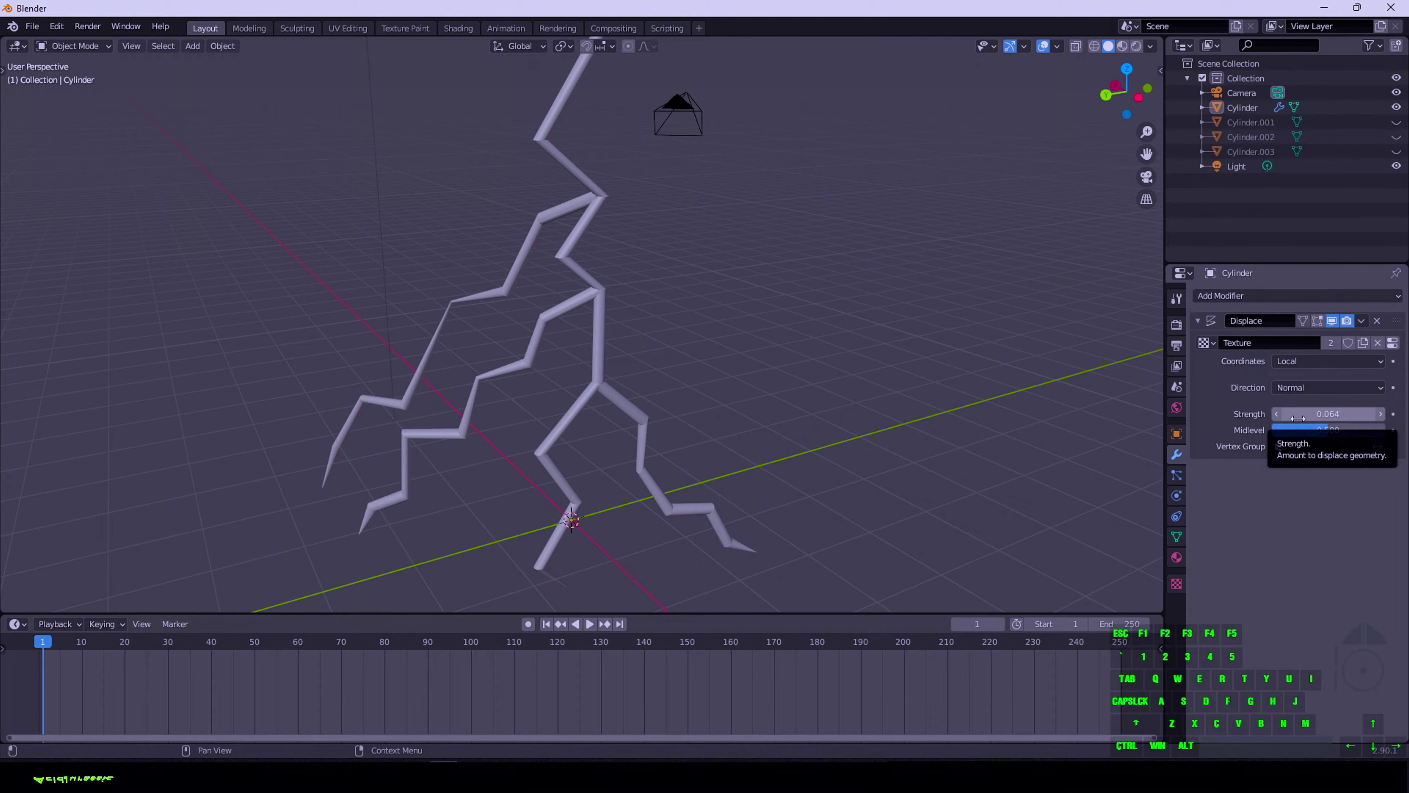
# Keyframe the Displace strength at frame 1, then enlarge the timeline area and switch it to the Graph Editor
pyautogui.press('i')
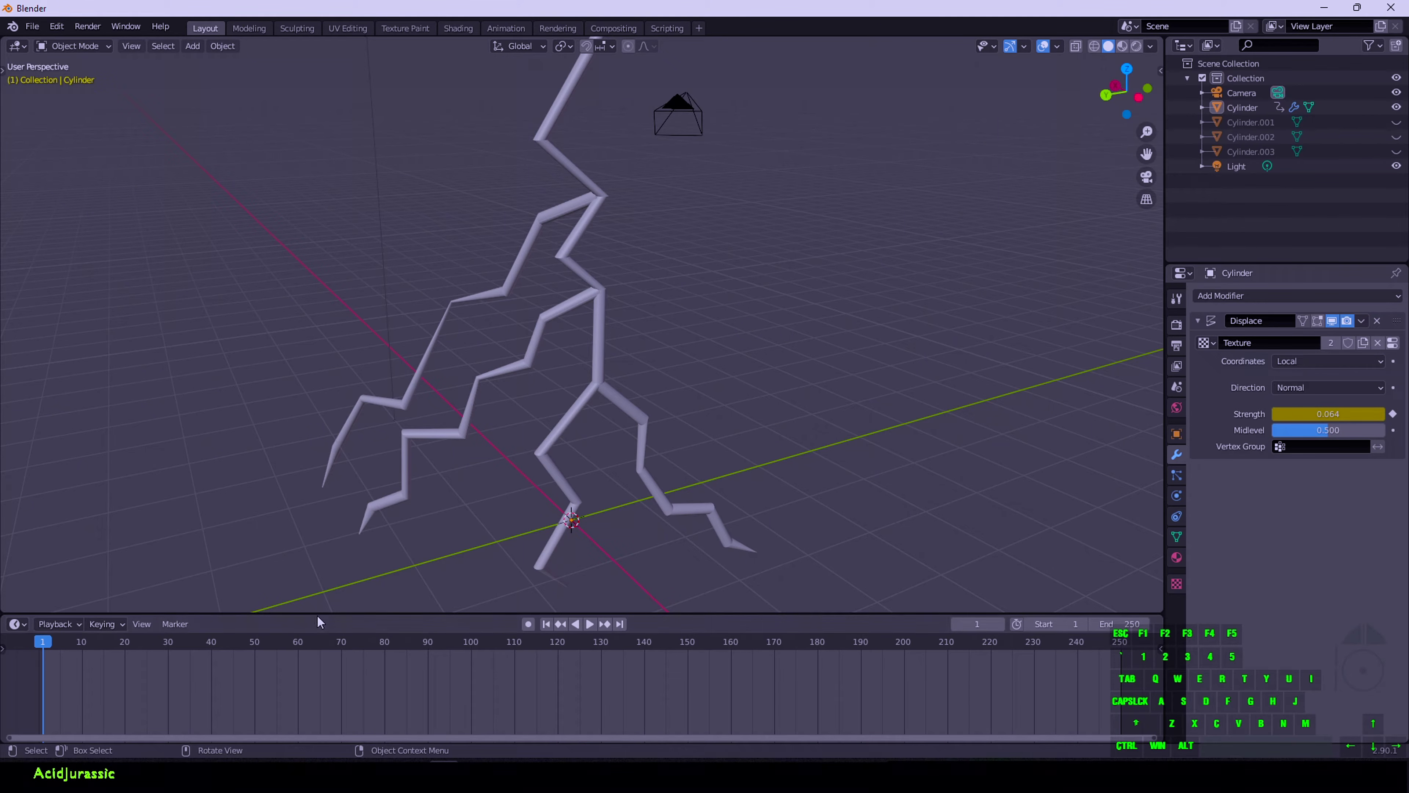
pyautogui.moveTo(314, 614); pyautogui.dragTo(330, 539)
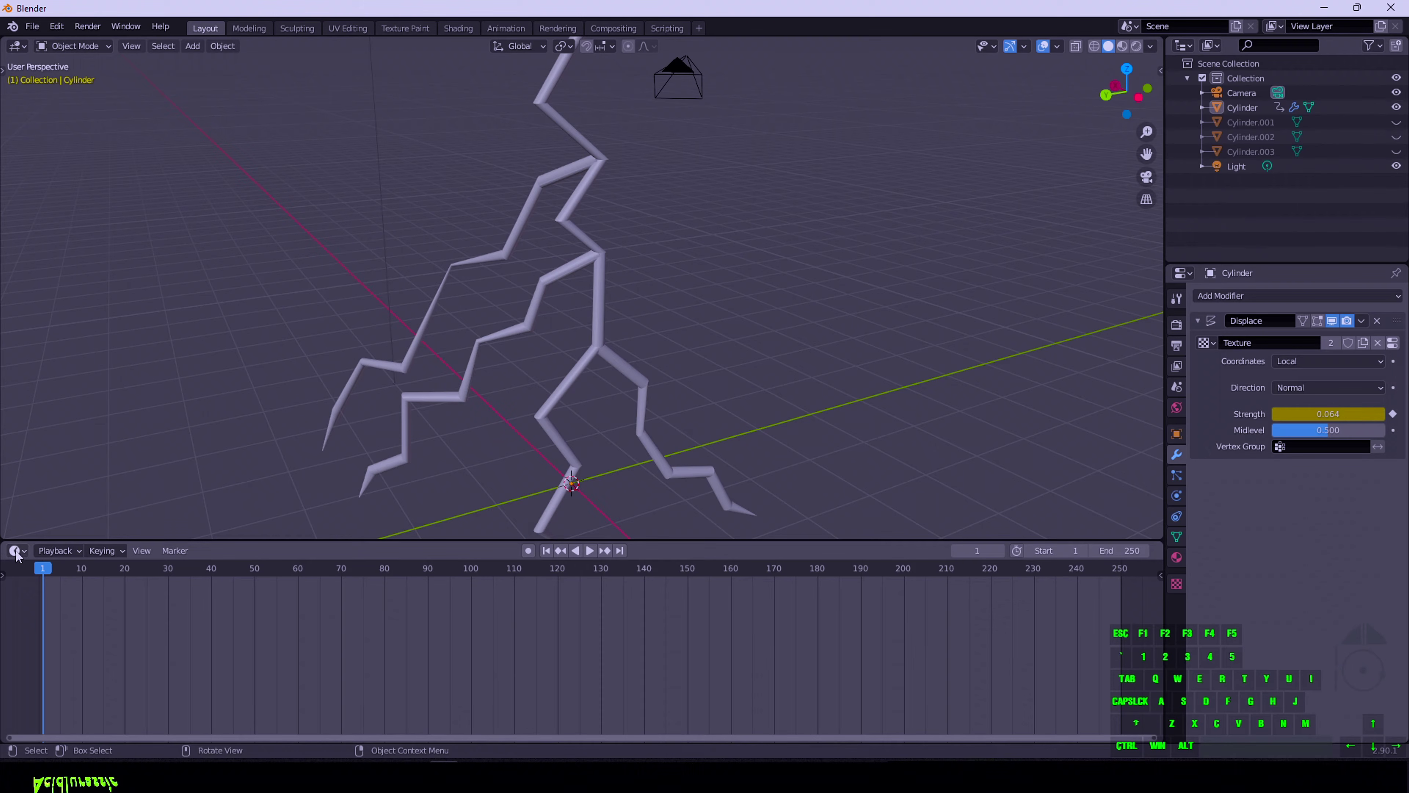
pyautogui.click(26, 552)
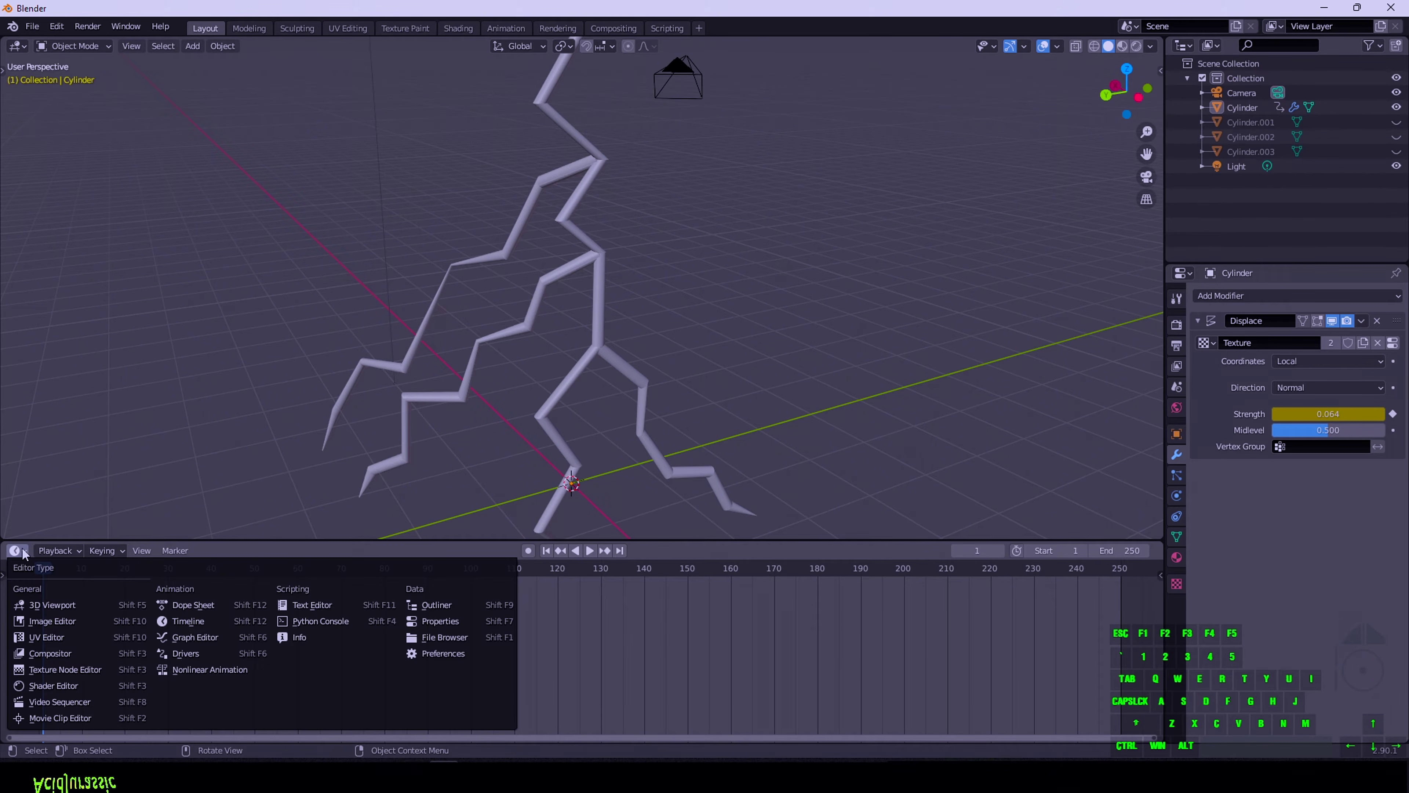
pyautogui.click(31, 552)
pyautogui.click(25, 552)
pyautogui.click(21, 553)
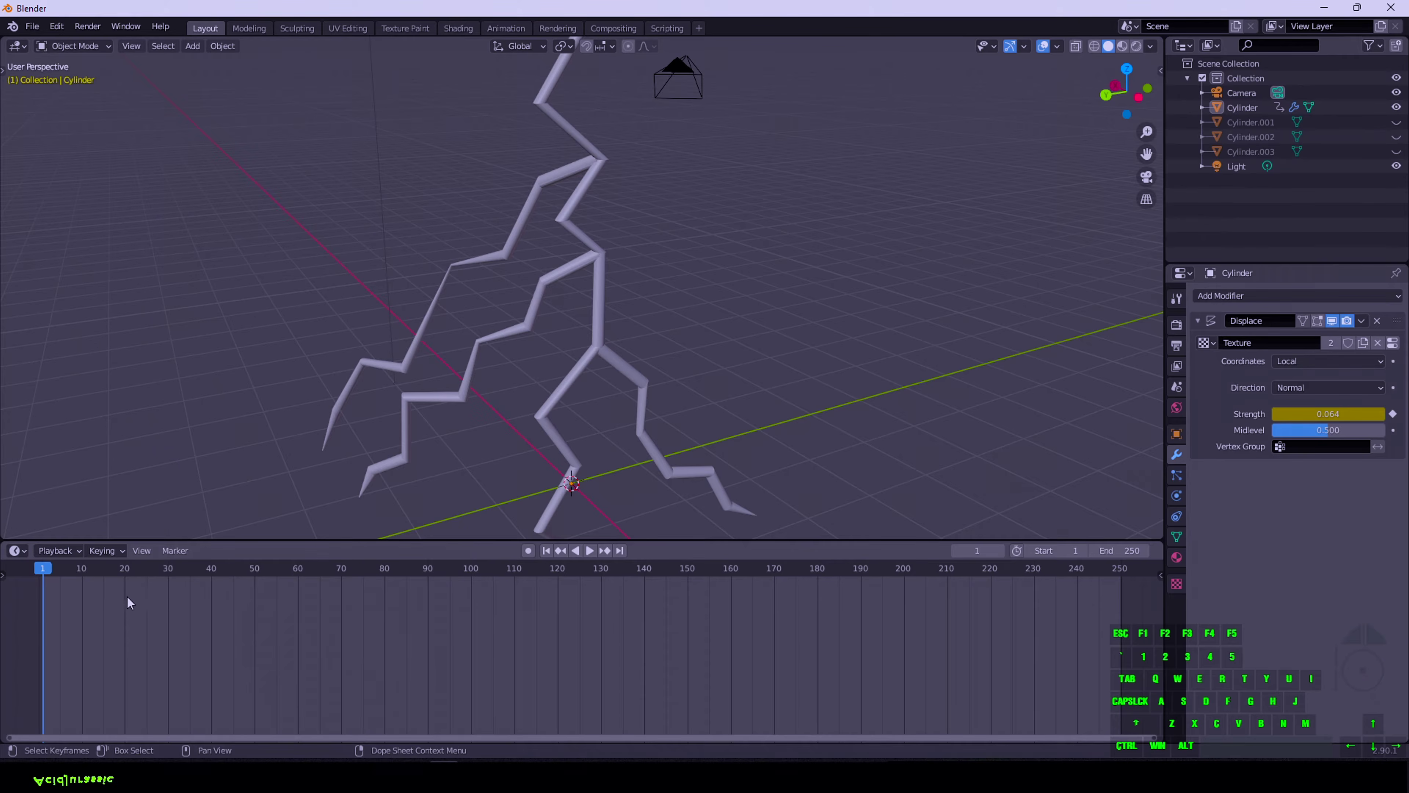
pyautogui.click(18, 552)
pyautogui.click(200, 633)
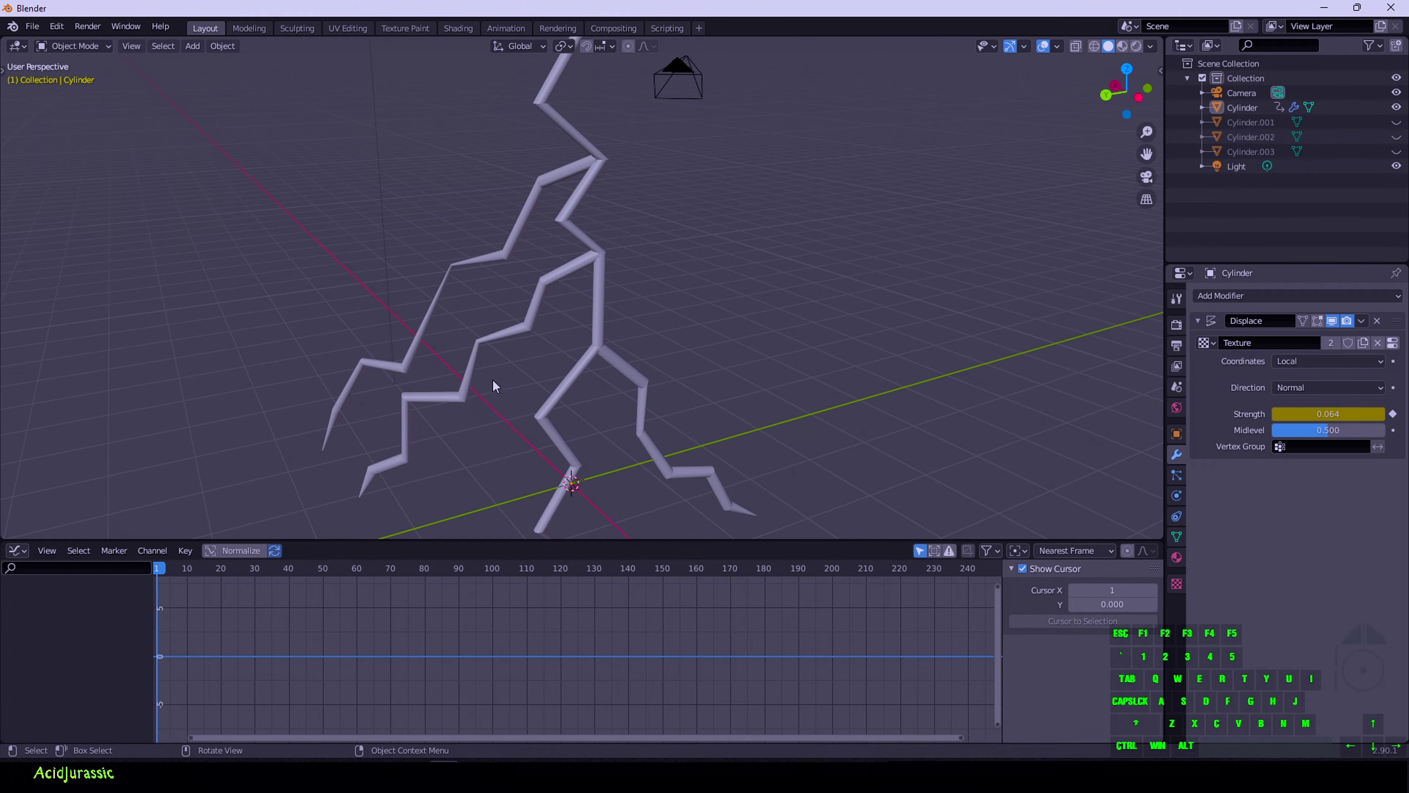
# Select the lightning bolt and add a Noise modifier to its Displace strength curve
pyautogui.click(480, 350)
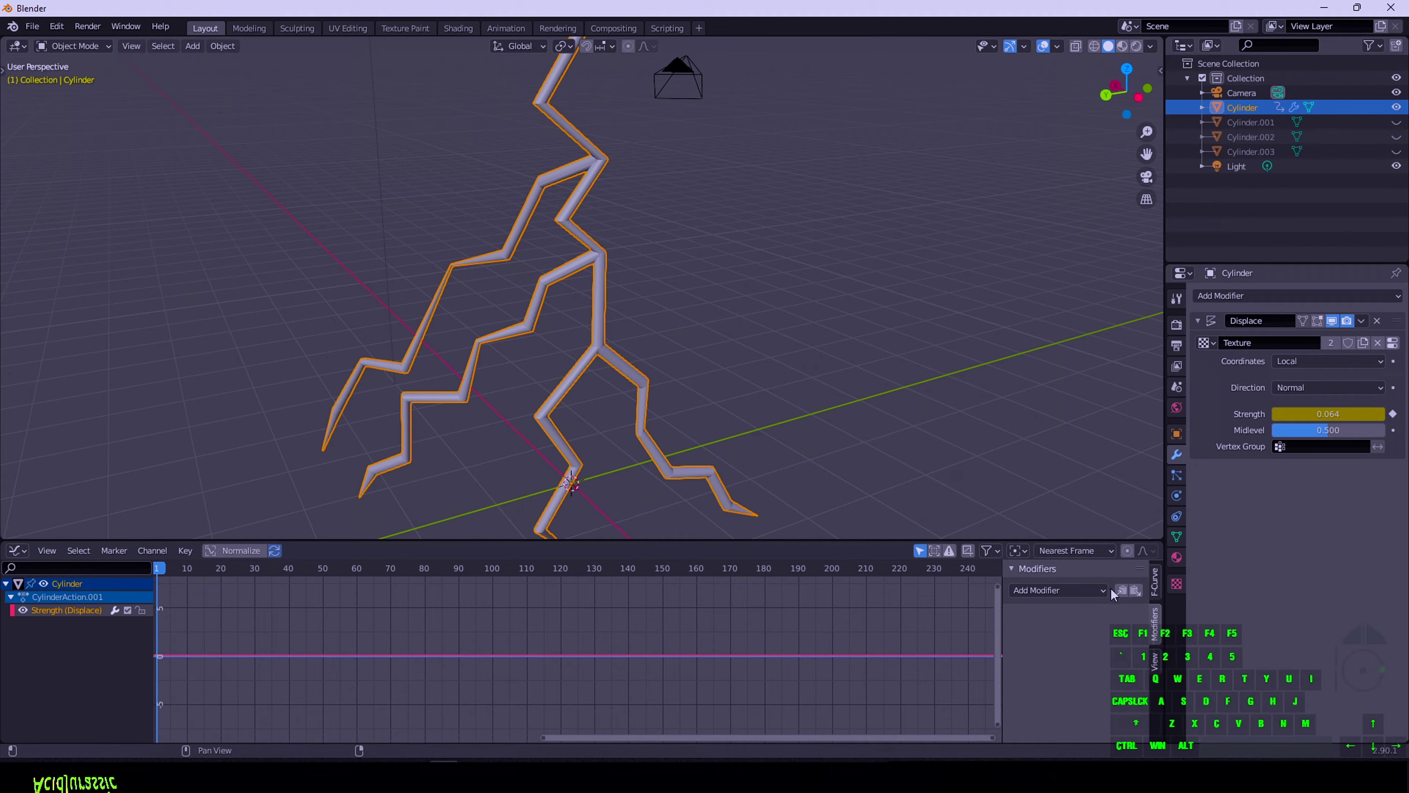
pyautogui.moveTo(1007, 571); pyautogui.dragTo(1165, 562)
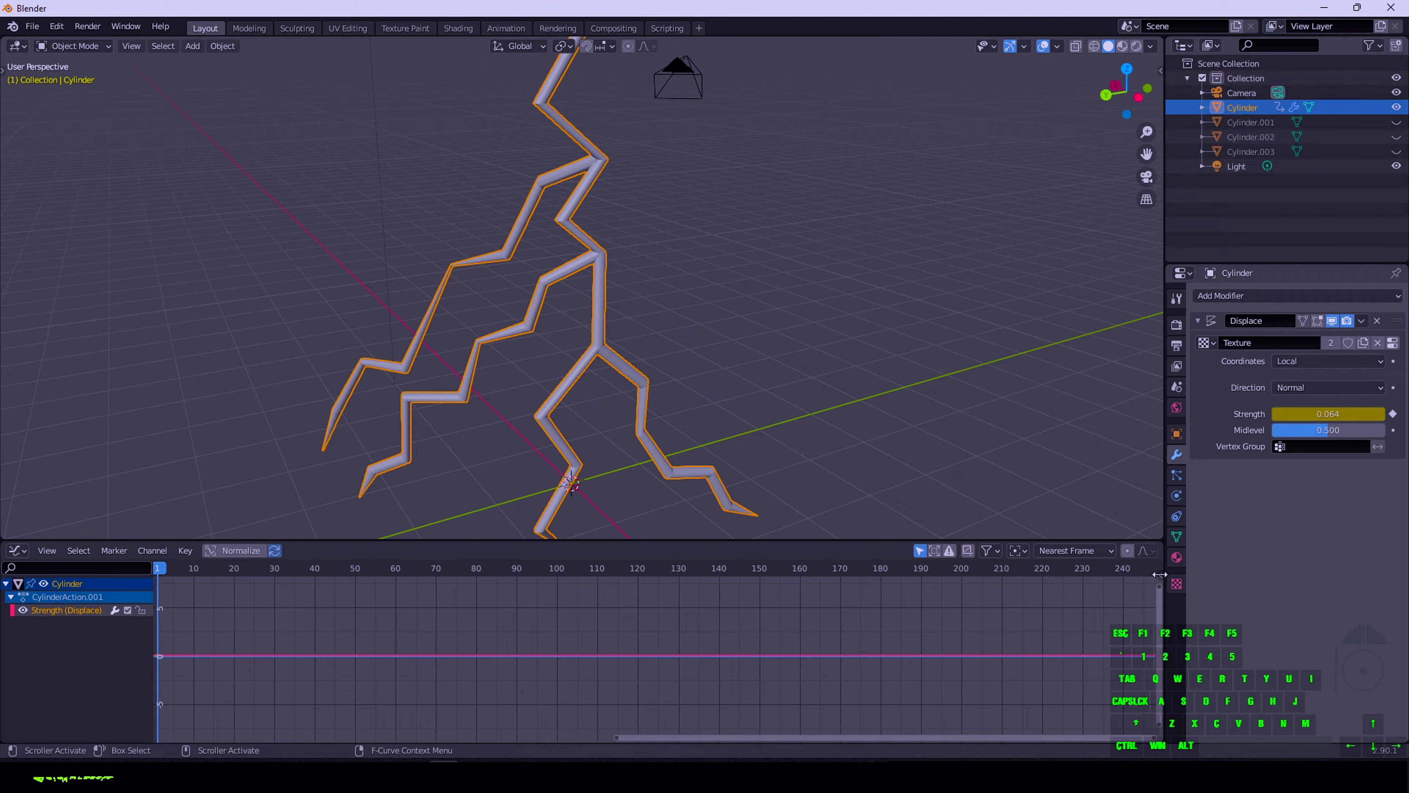
pyautogui.click(1159, 574)
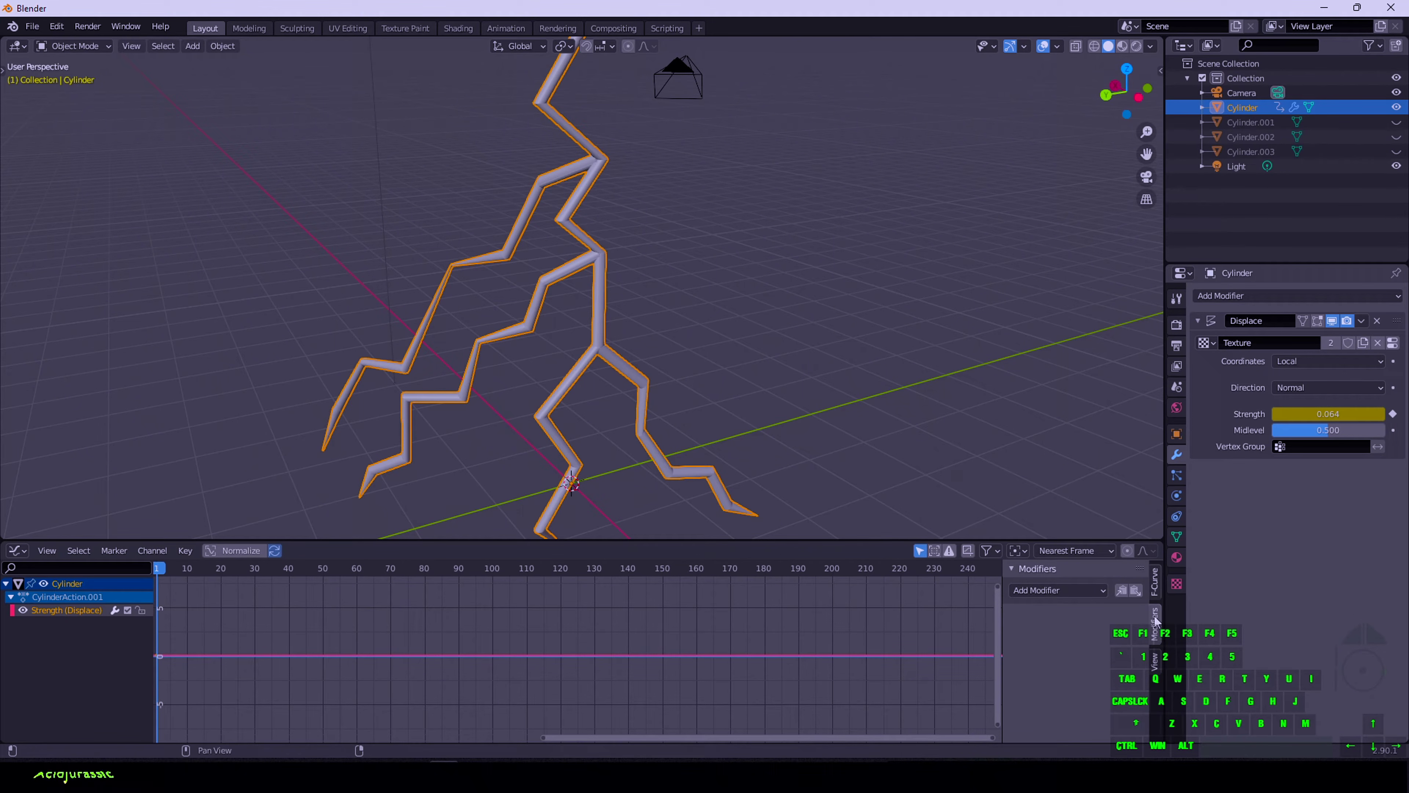
pyautogui.click(1060, 585)
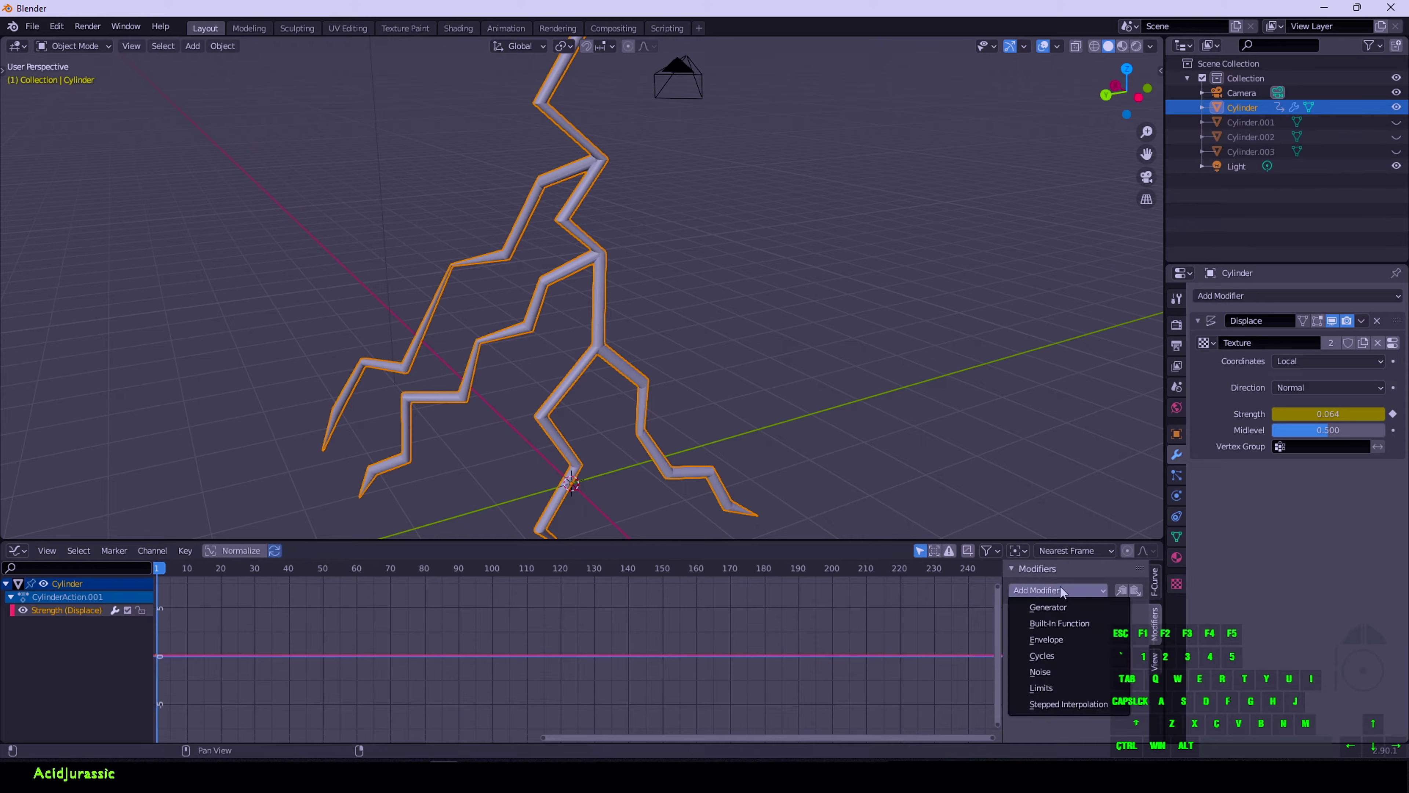
pyautogui.click(1059, 667)
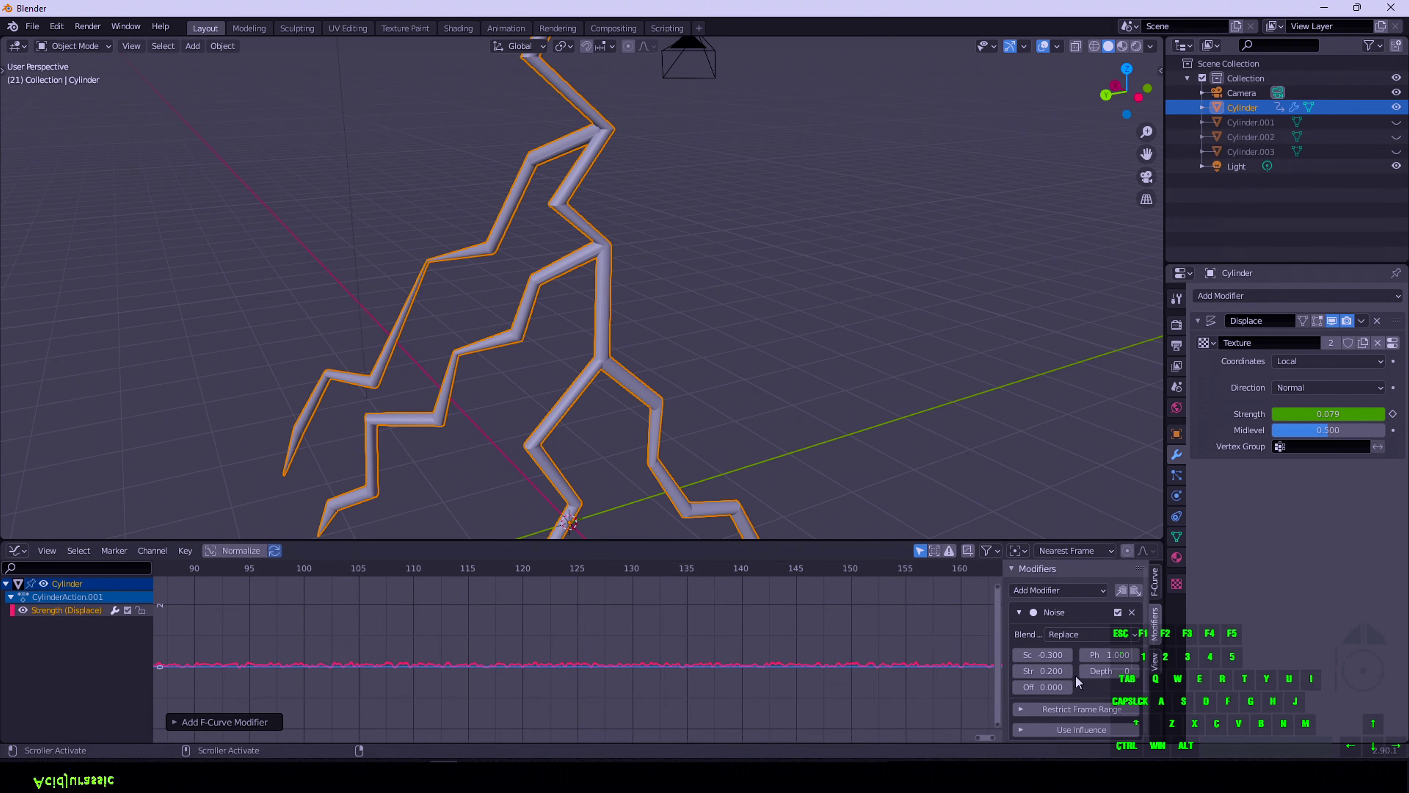
# Try Noise modifier strengths of 2 and 1.5 on the curve and play back the animation
pyautogui.doubleClick(1042, 671)
pyautogui.write('2')
pyautogui.press('Return')
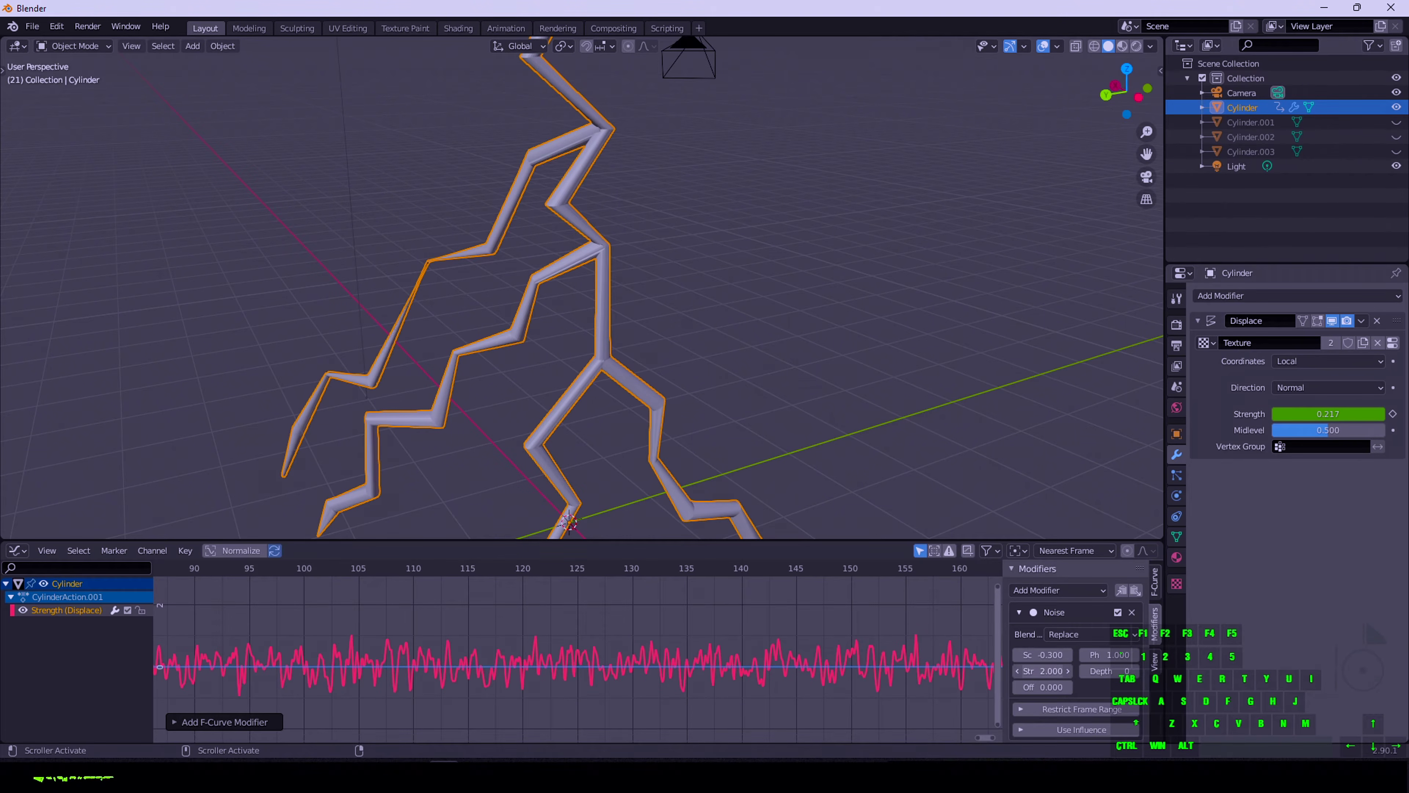
pyautogui.moveTo(1043, 671); pyautogui.dragTo(1029, 670)
pyautogui.press('space')
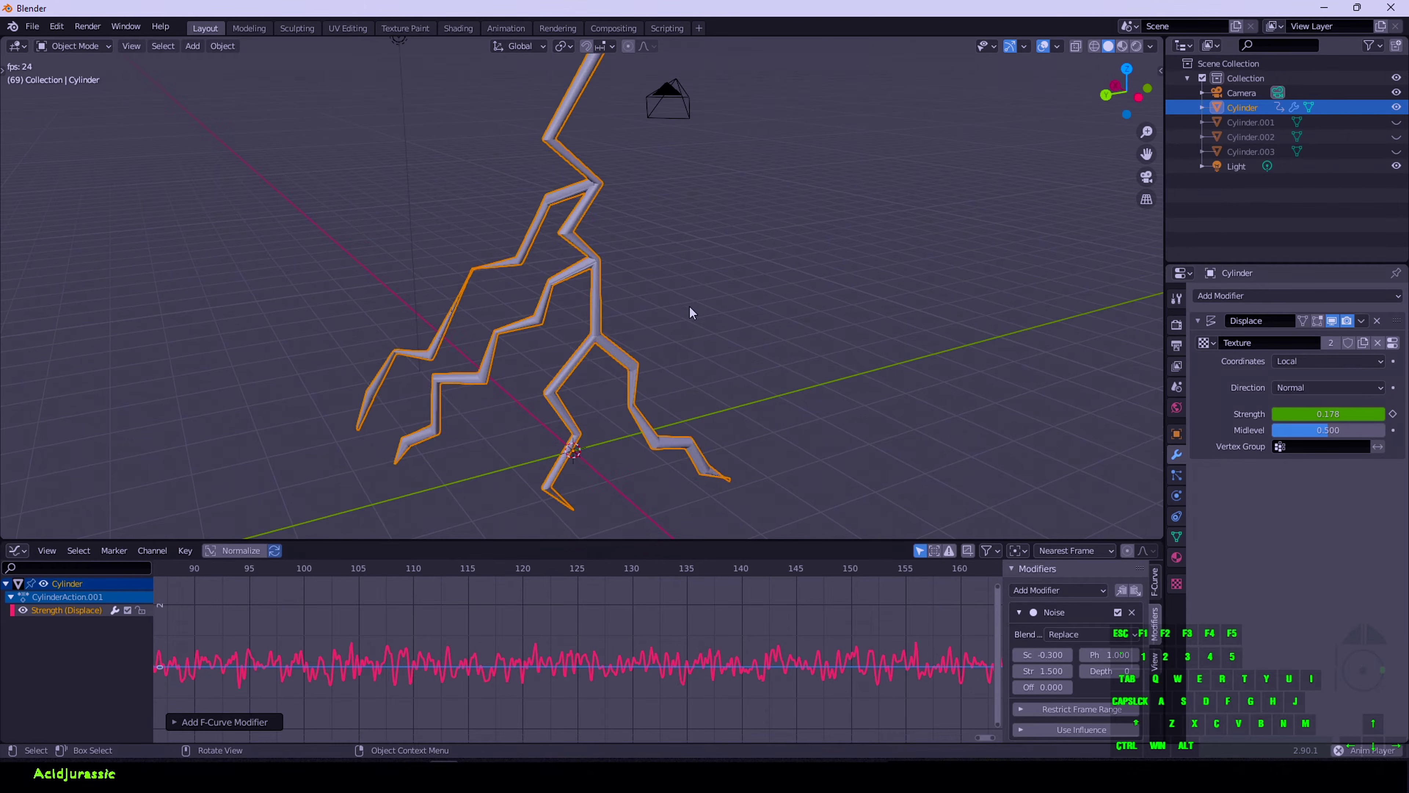
pyautogui.press('space')
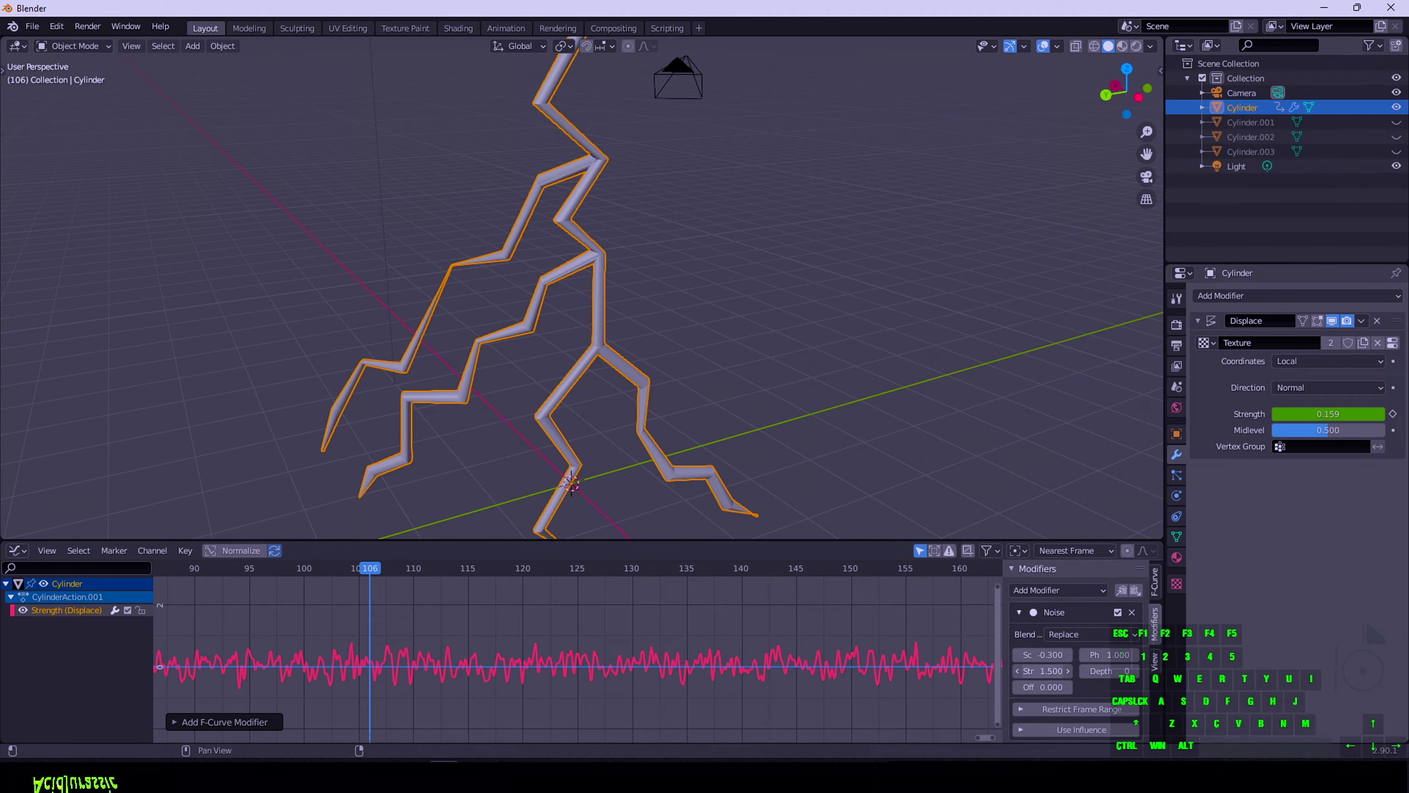
# Set the Noise modifier's strength to 0.3 and inspect the bolt from different angles during playback
pyautogui.click(1040, 671)
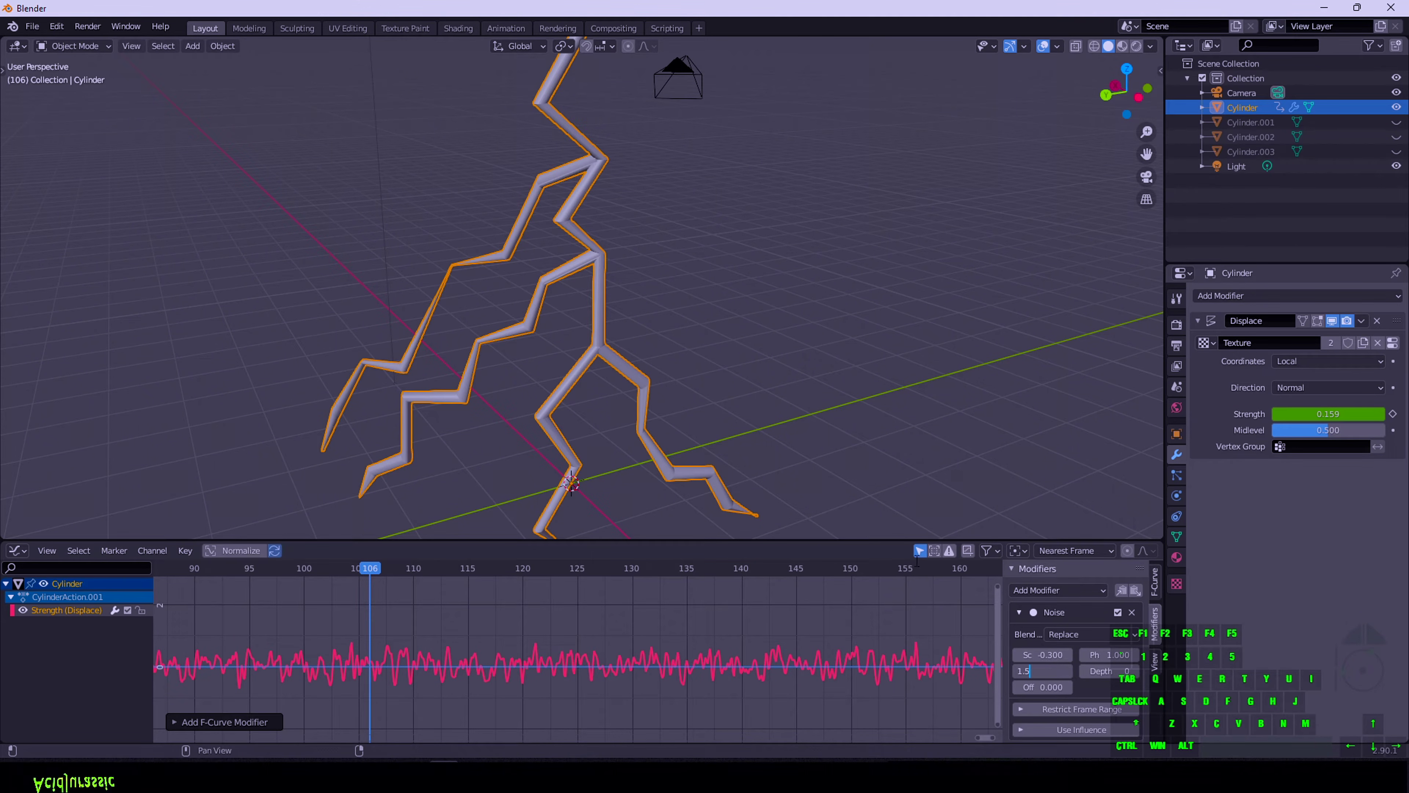
pyautogui.press('BackSpace')
pyautogui.write('2')
pyautogui.press('BackSpace')
pyautogui.press('BackSpace')
pyautogui.press('BackSpace')
pyautogui.write('0.3')
pyautogui.press('Return')
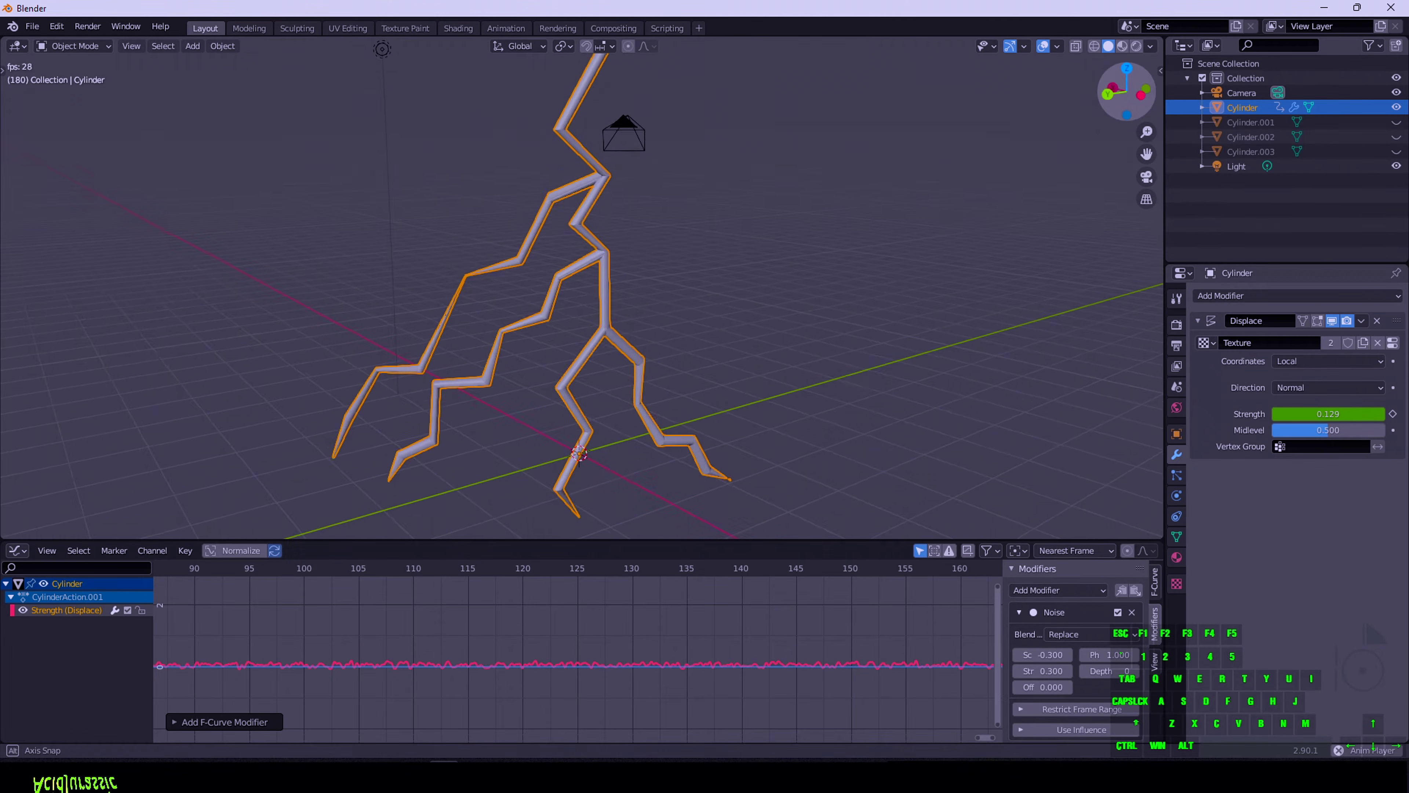
pyautogui.moveTo(1123, 95)
pyautogui.mouseDown()
pyautogui.moveTo(1107, 89)
pyautogui.moveTo(1122, 89)
pyautogui.mouseUp()
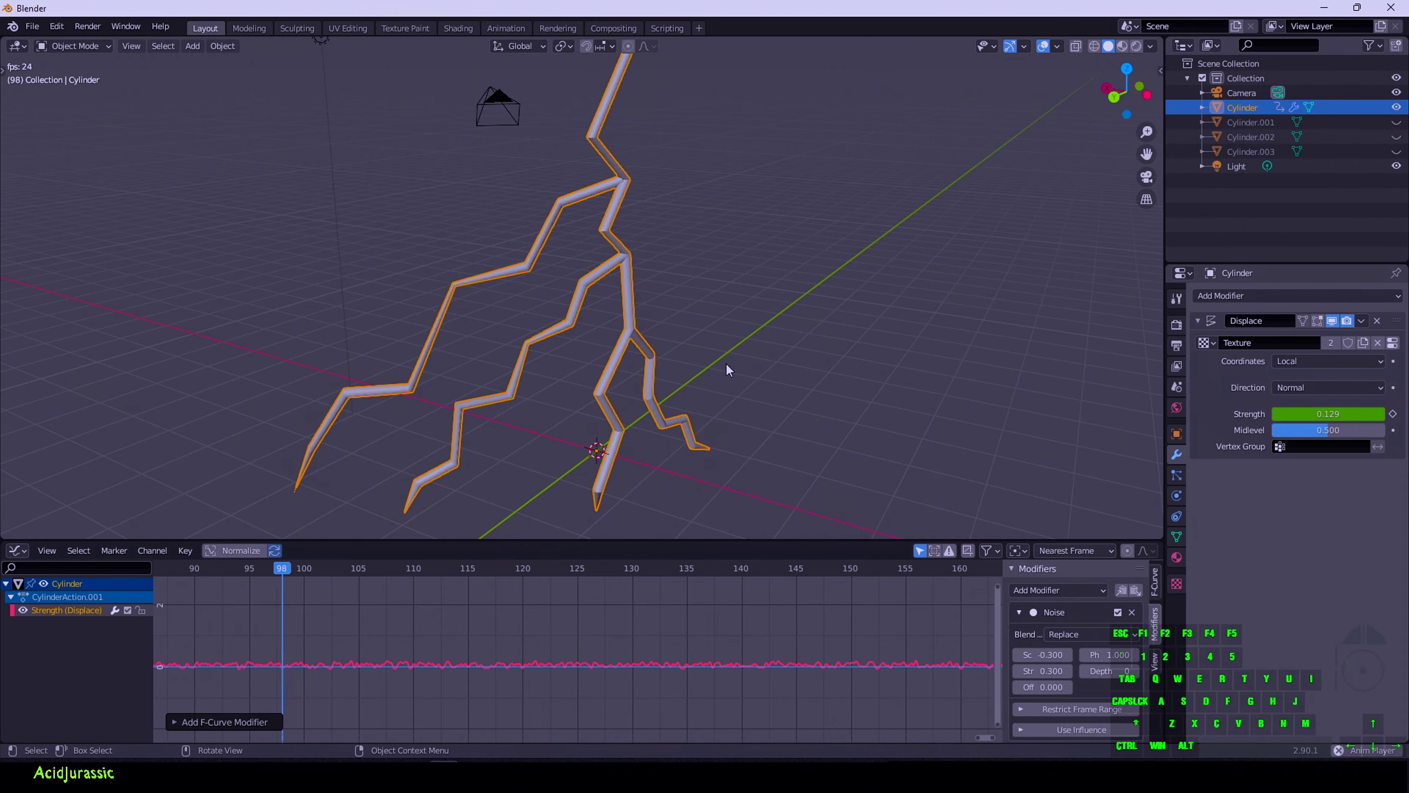
pyautogui.scroll(1, 726, 364)
pyautogui.scroll(-2, 723, 364)
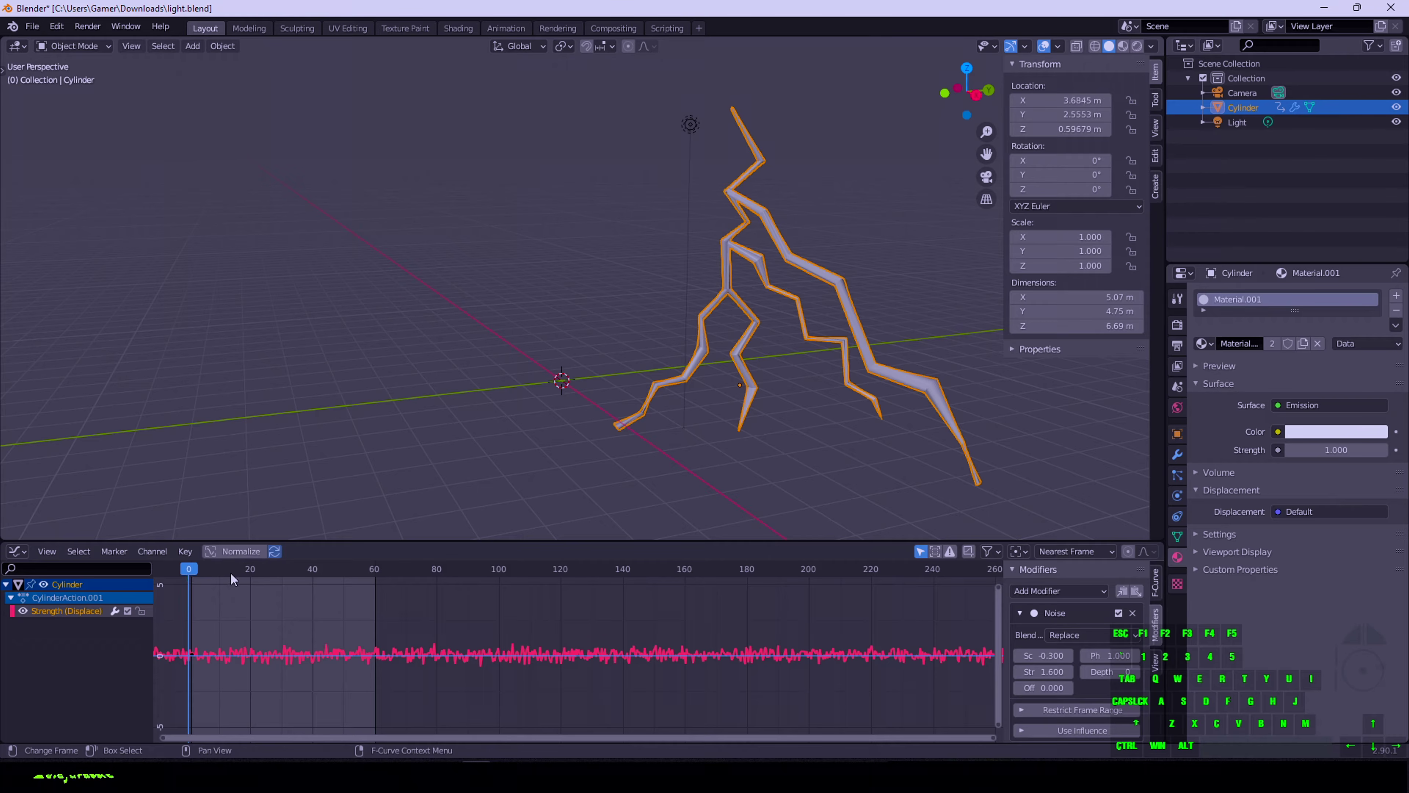
# Switch the Graph Editor area back to the Timeline and look at the bolt through the camera
pyautogui.click(16, 551)
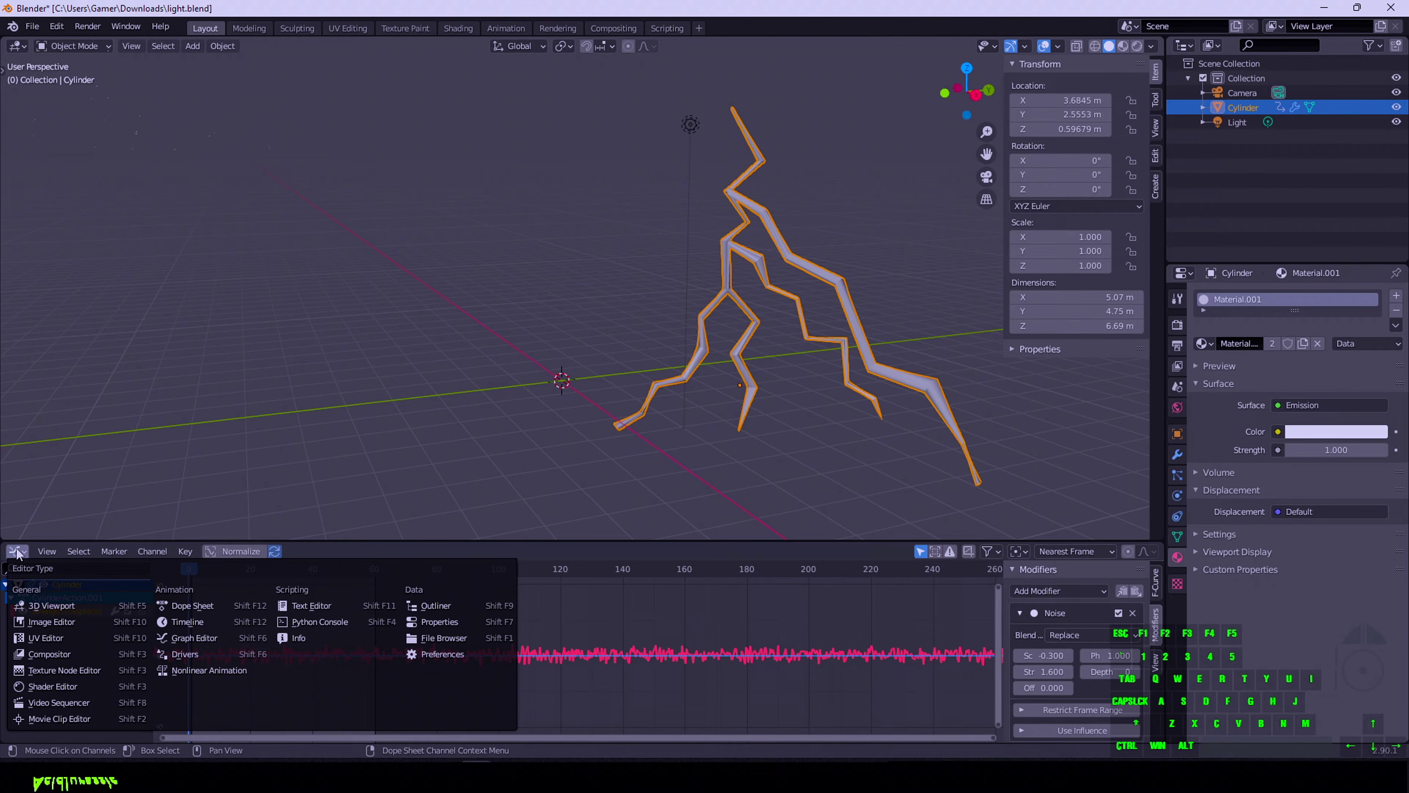
pyautogui.click(21, 552)
pyautogui.click(21, 554)
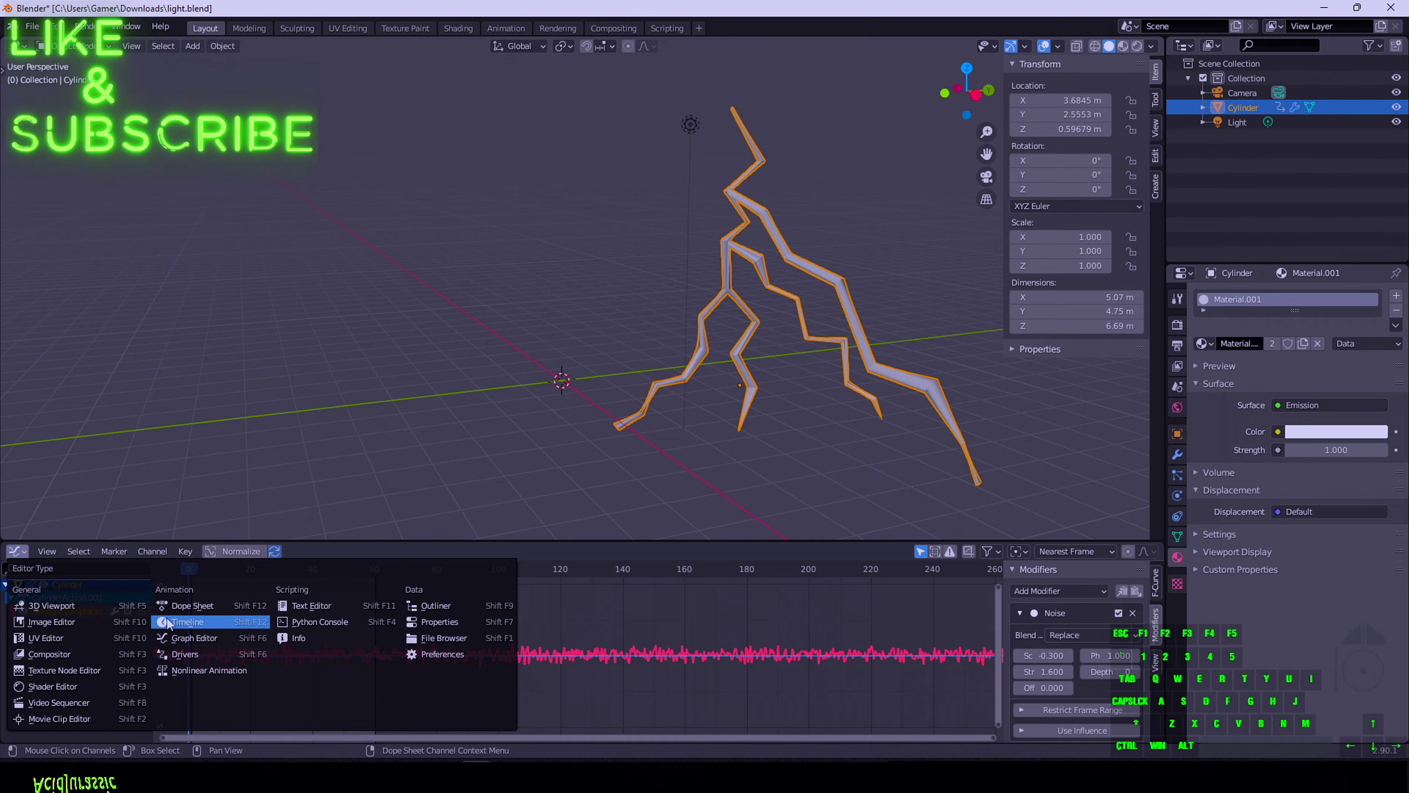
pyautogui.click(186, 622)
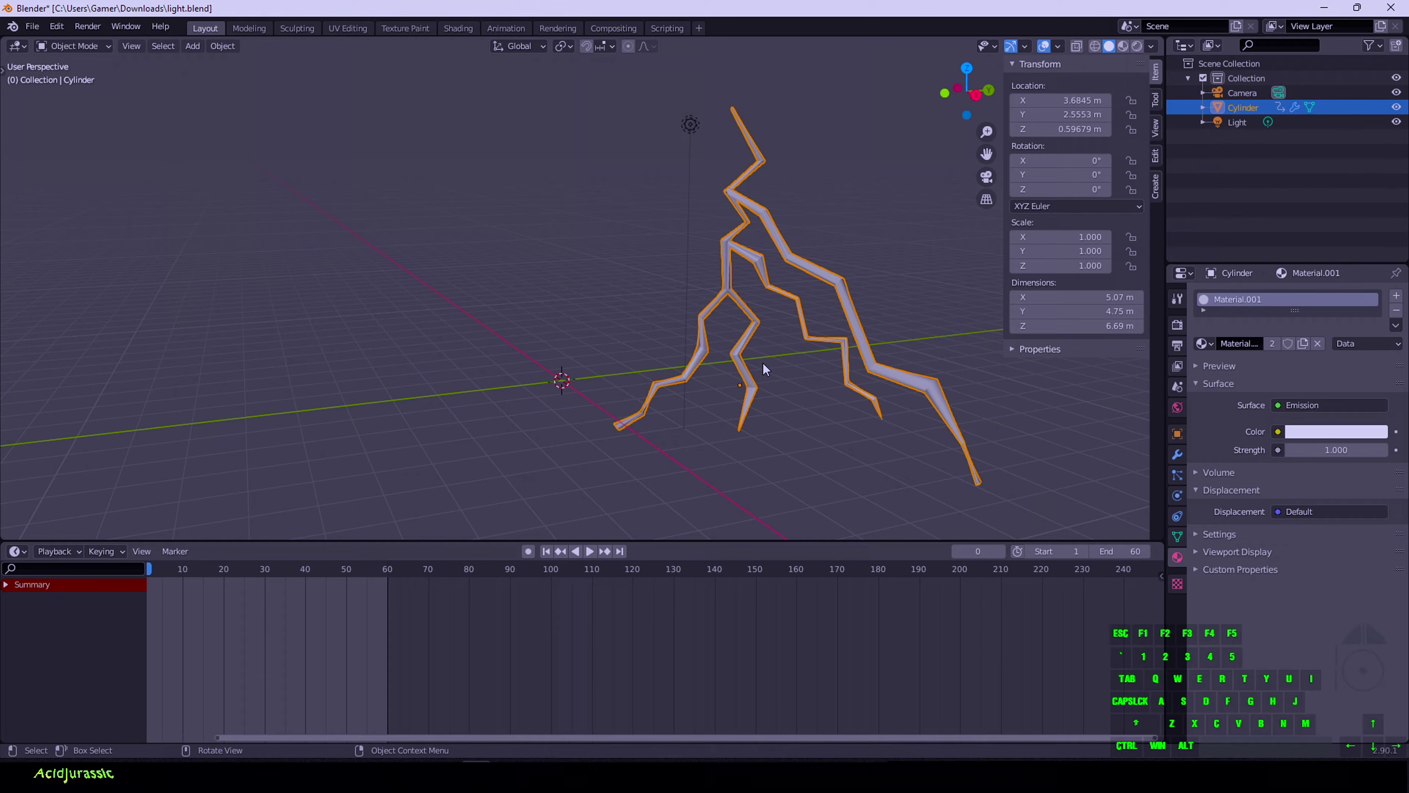
pyautogui.press('KP_0')
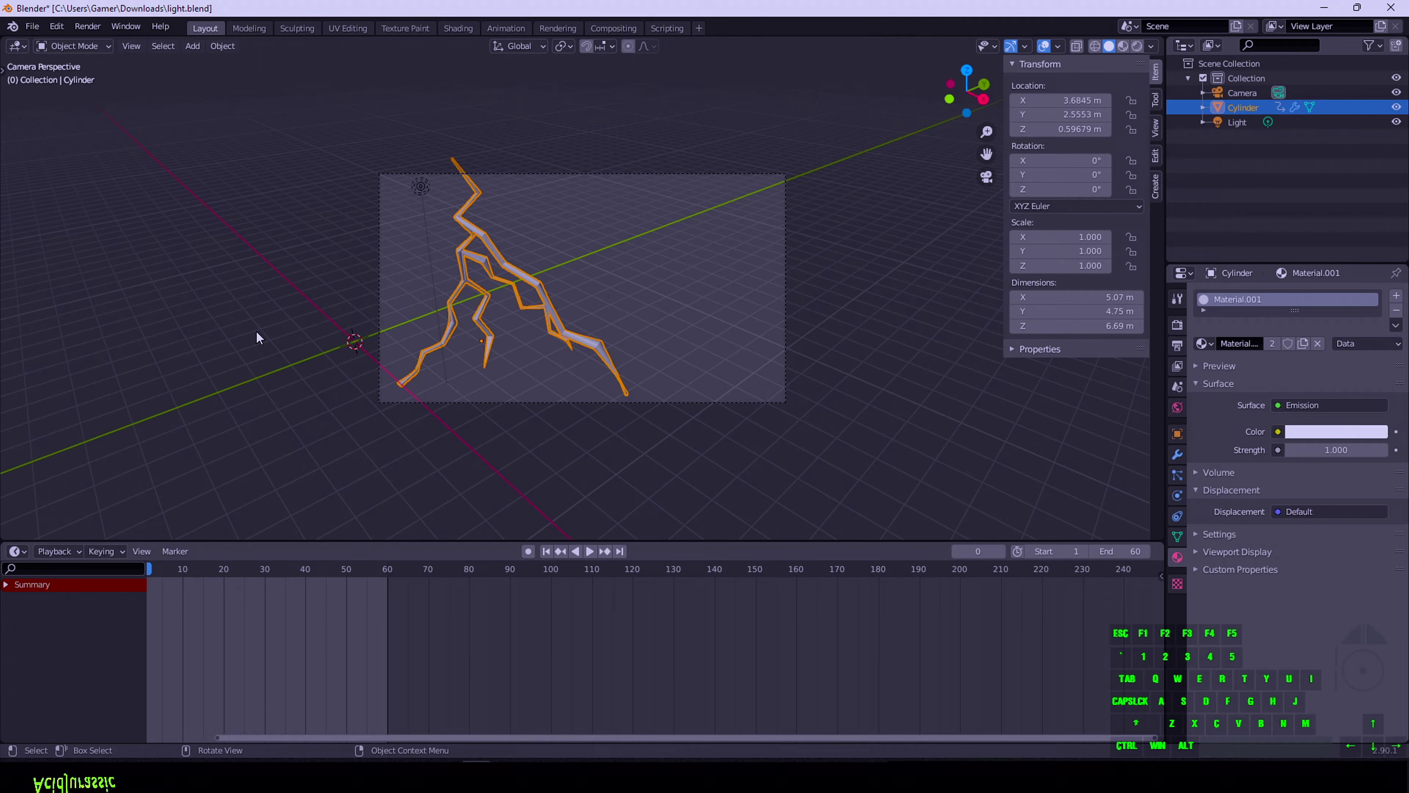
# Insert a Location & Scale keyframe for the lightning bolt at frame 20
pyautogui.moveTo(189, 572); pyautogui.dragTo(224, 567)
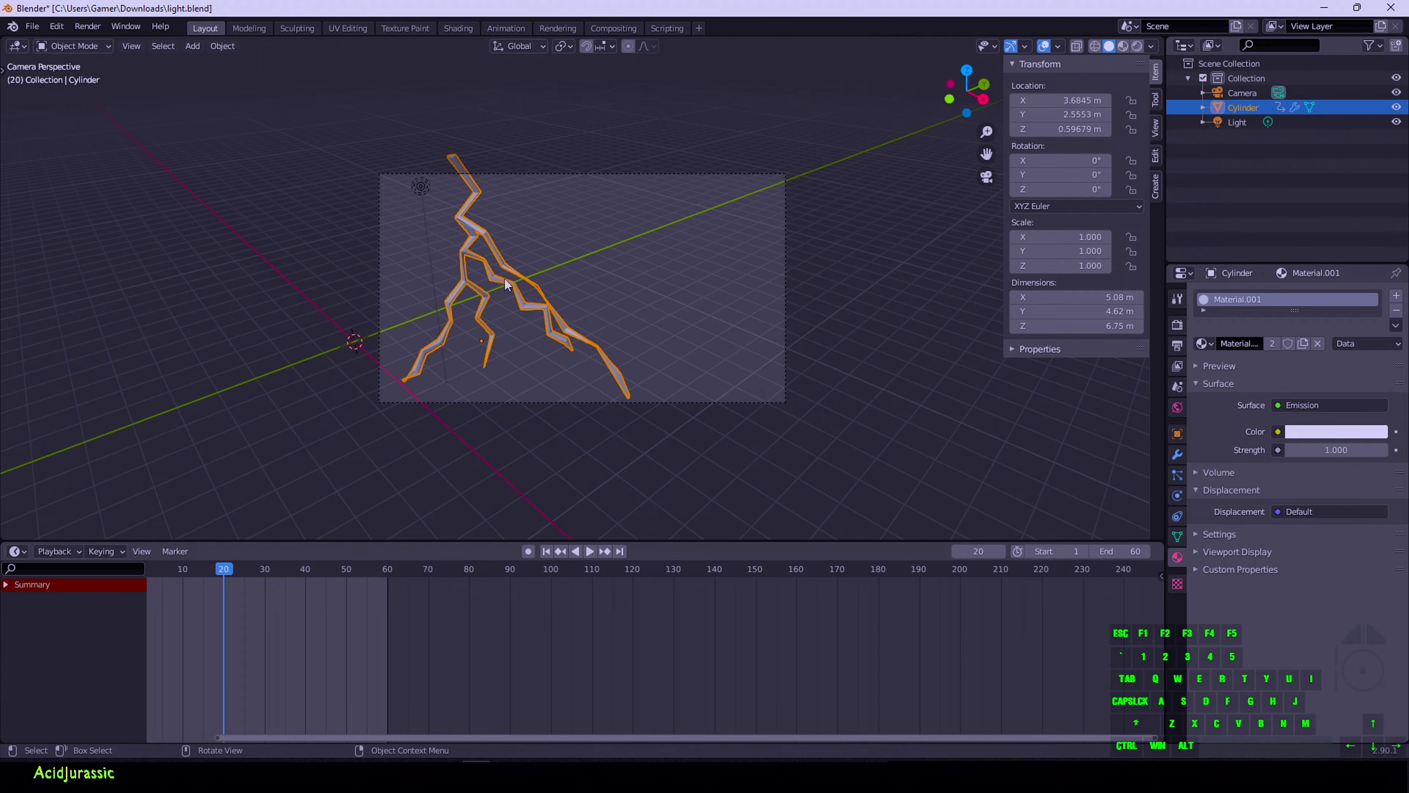
pyautogui.press('i')
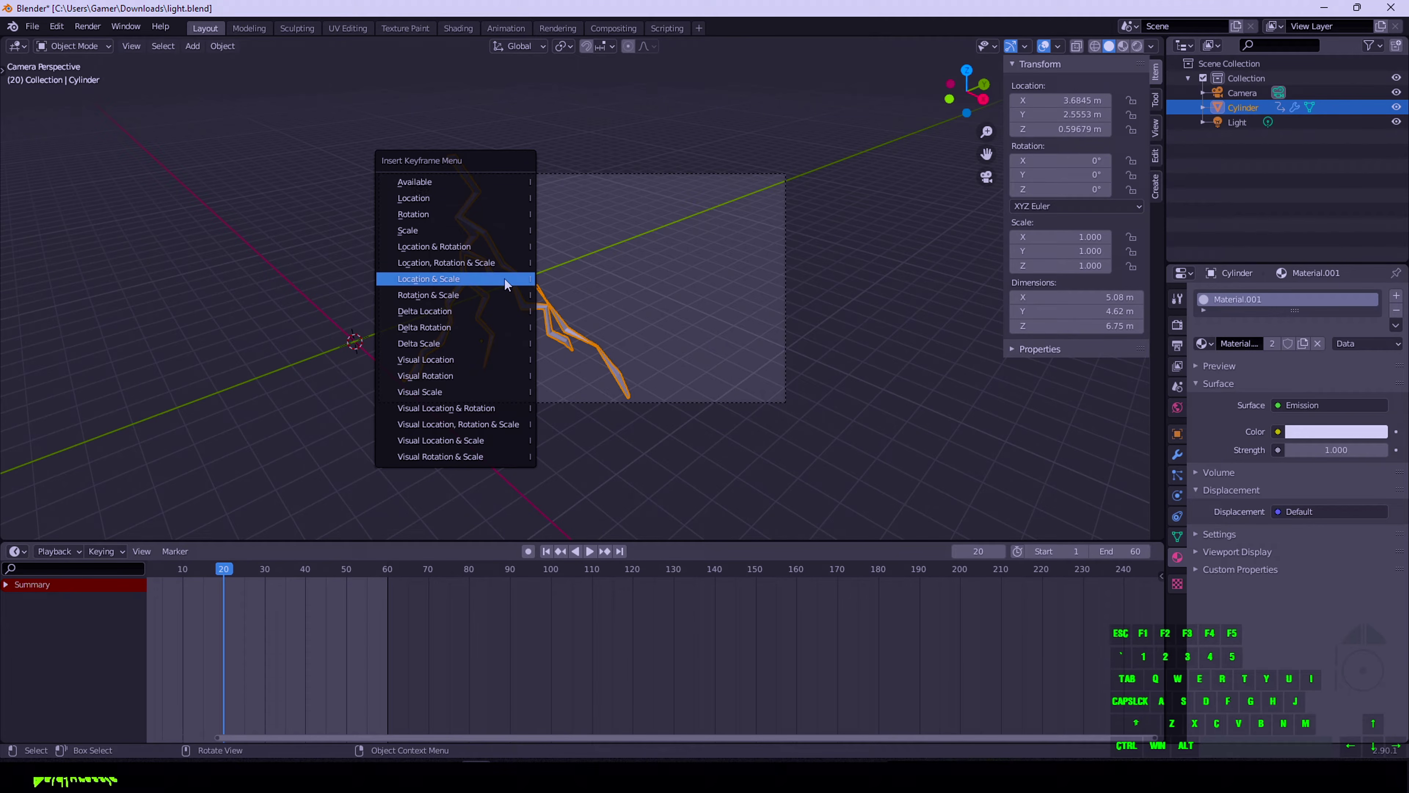
pyautogui.click(504, 279)
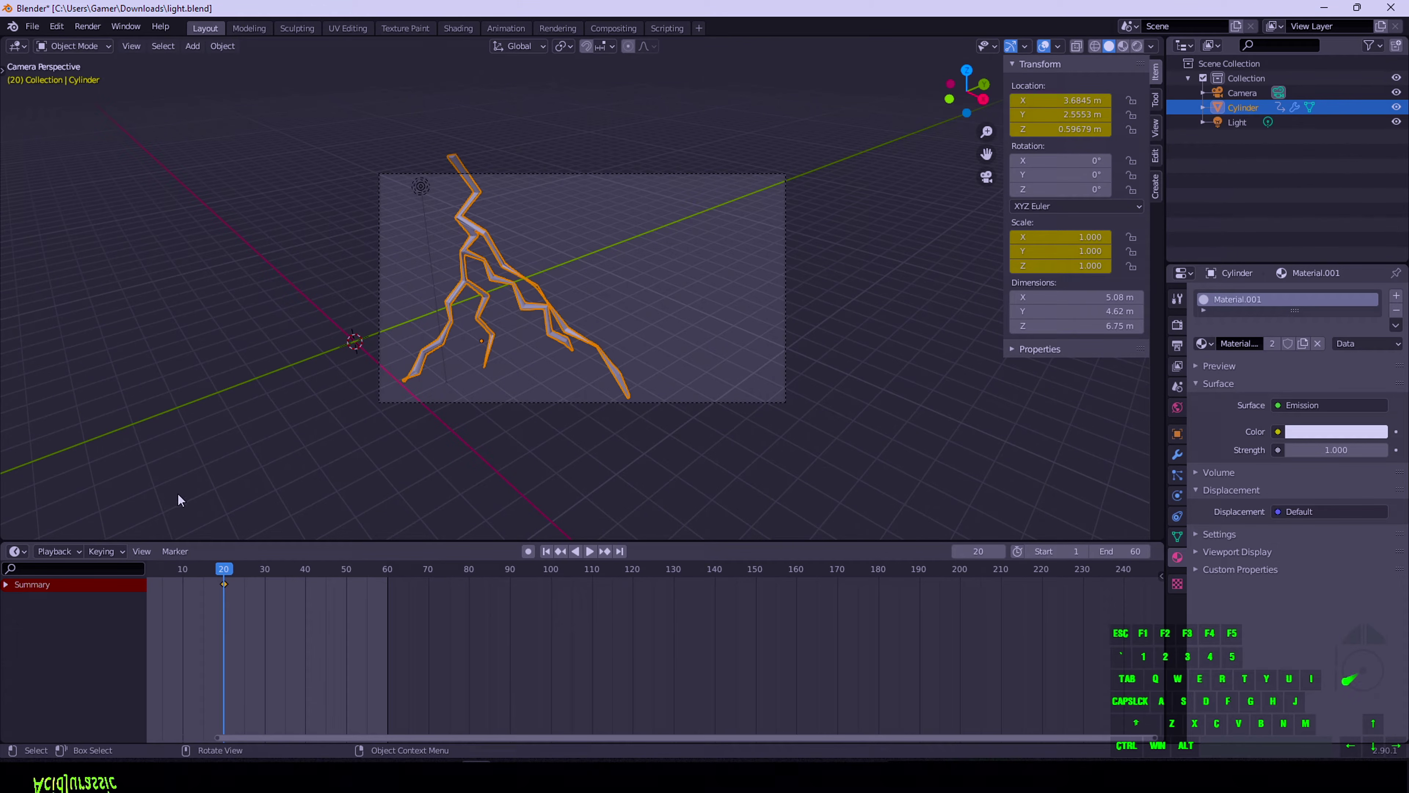
# Go to frame 10 and scale the lightning bolt down to 0
pyautogui.click(183, 568)
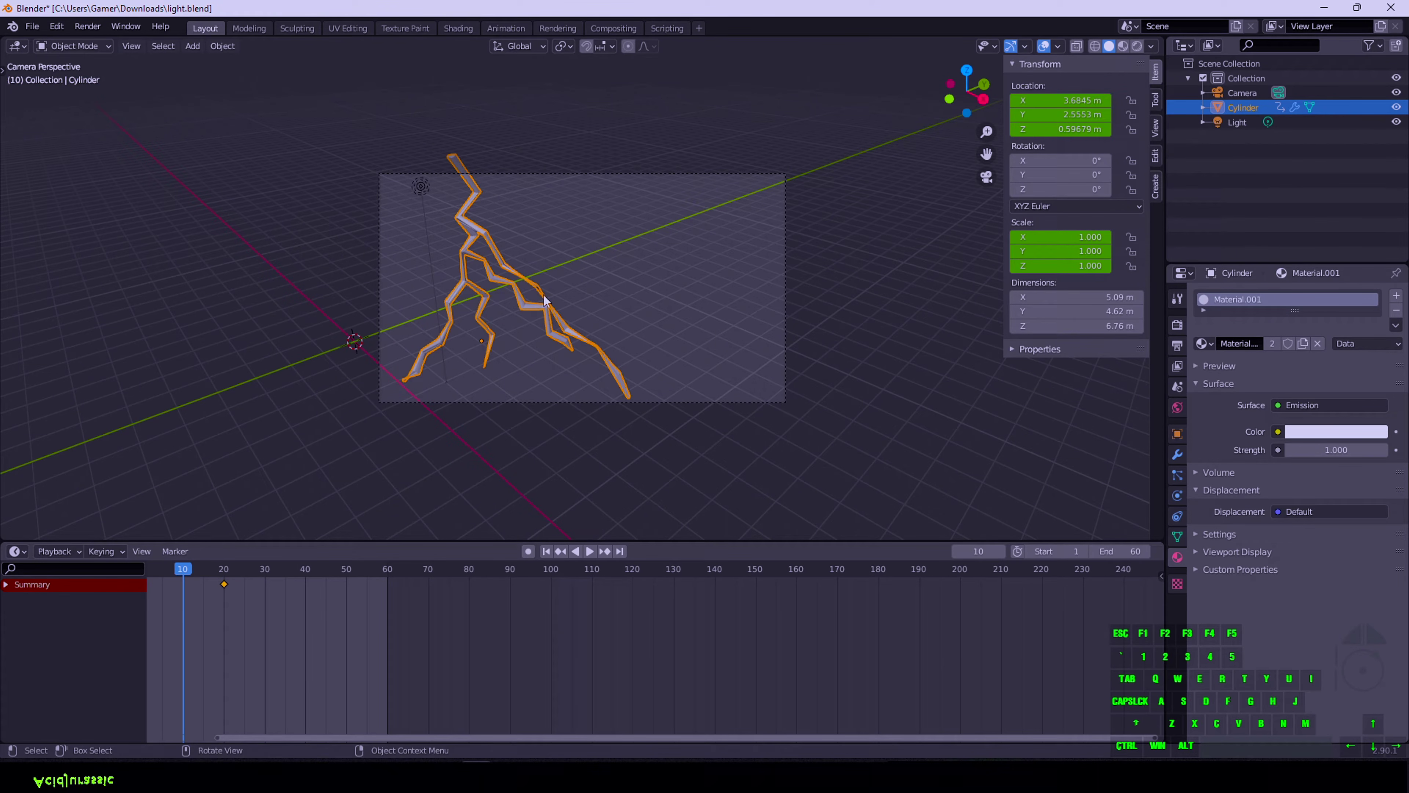
pyautogui.write('s')
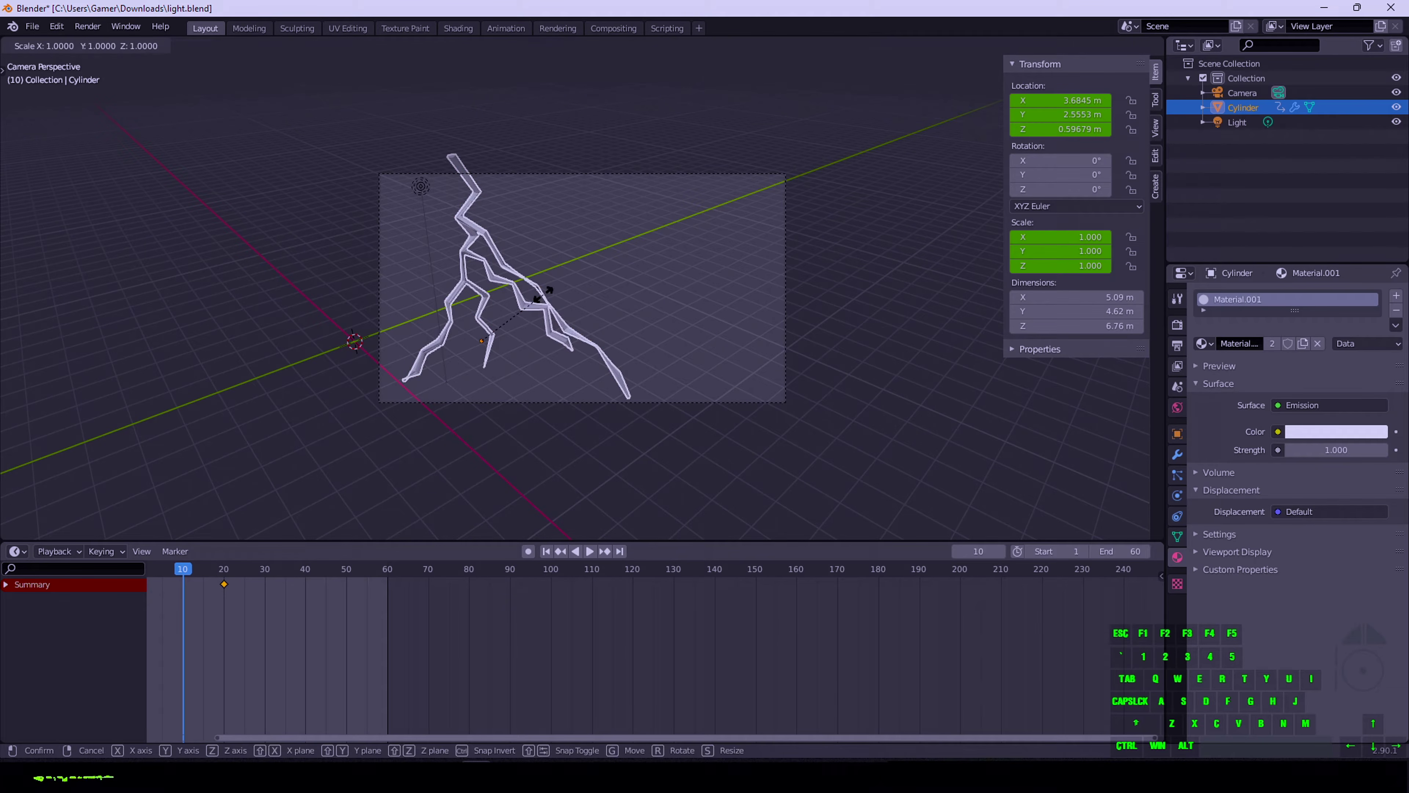
pyautogui.write('0')
pyautogui.press('Return')
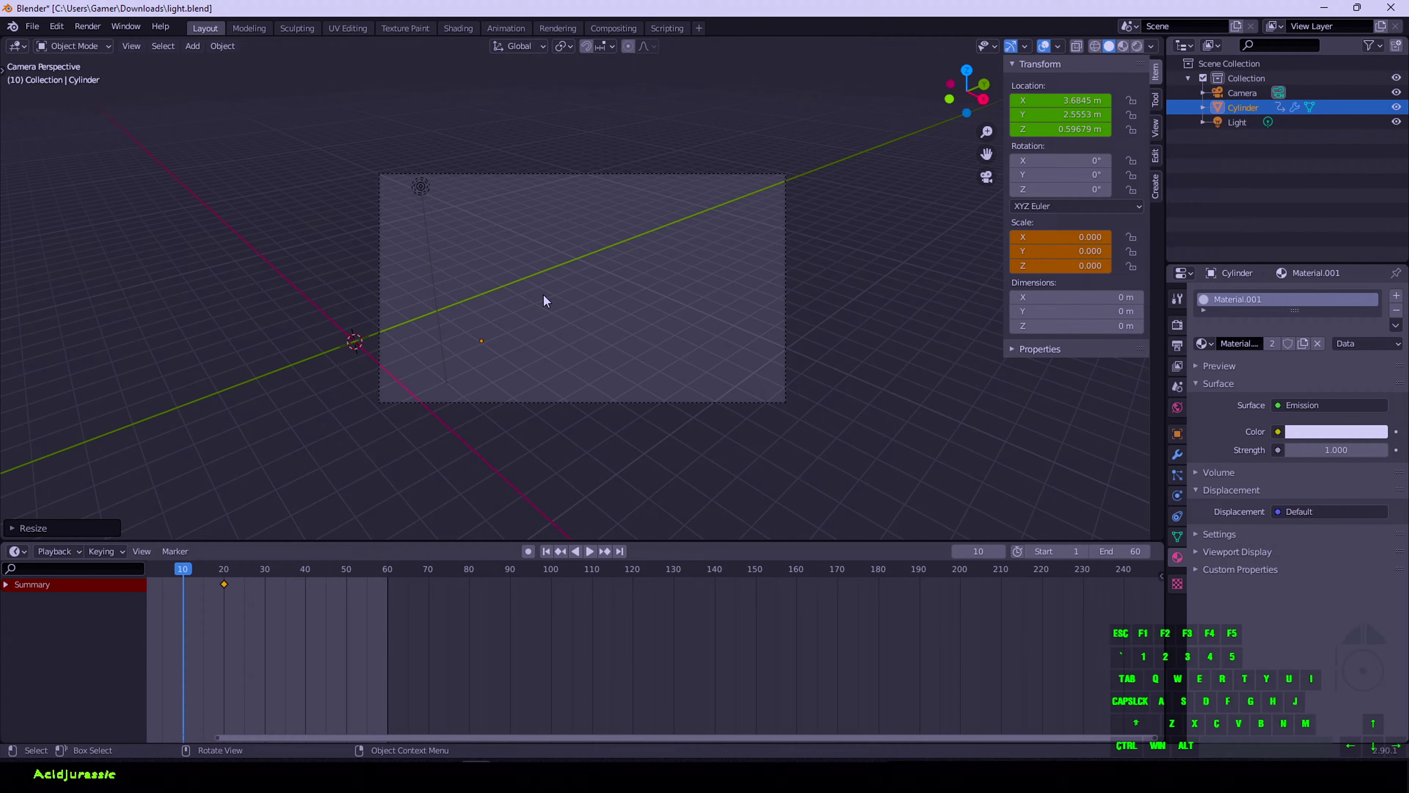
# Move the zero-scaled bolt just above the camera frame, to about X 1.50, Y 3.64, Z 5.29 m, and insert a Location & Scale keyframe at frame 10
pyautogui.press('g')
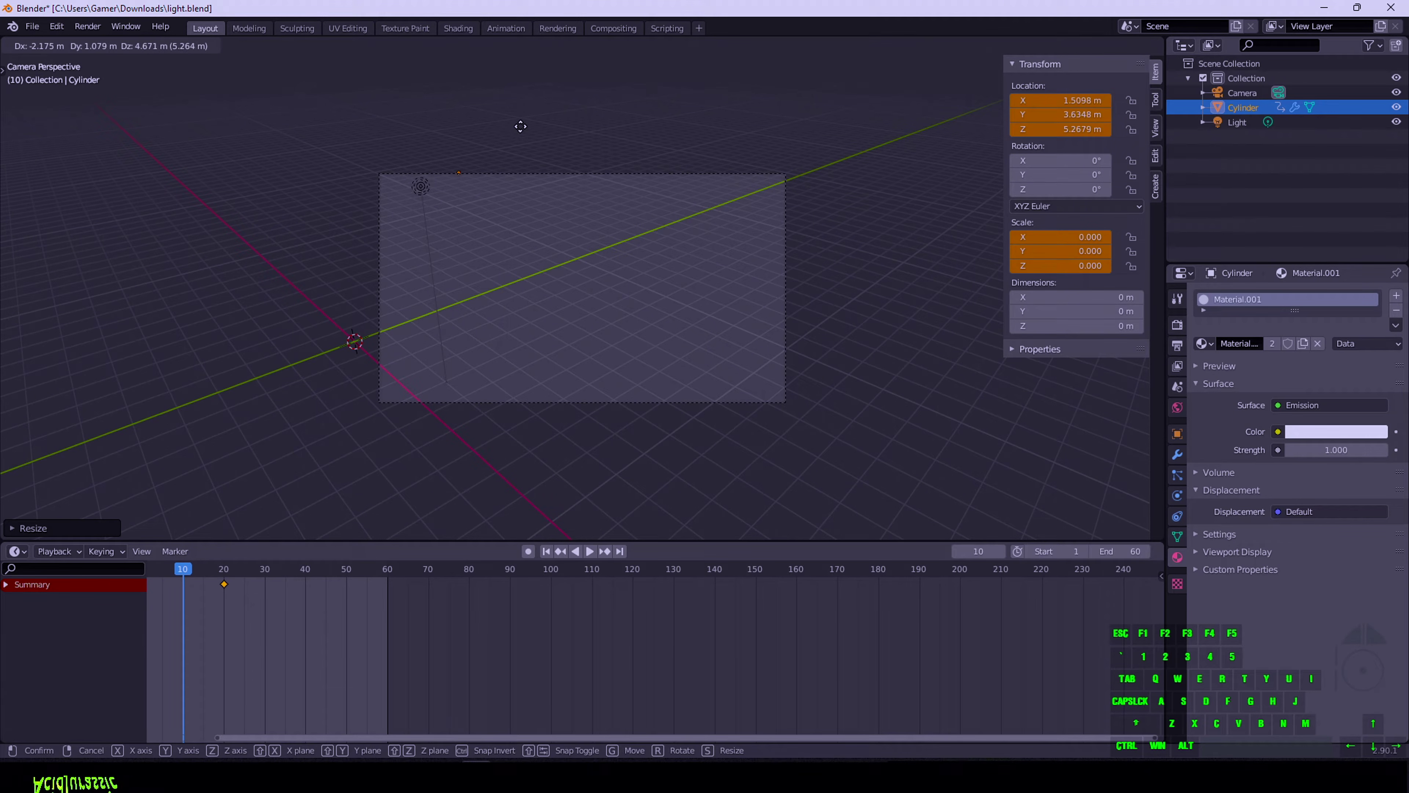
pyautogui.click(521, 126)
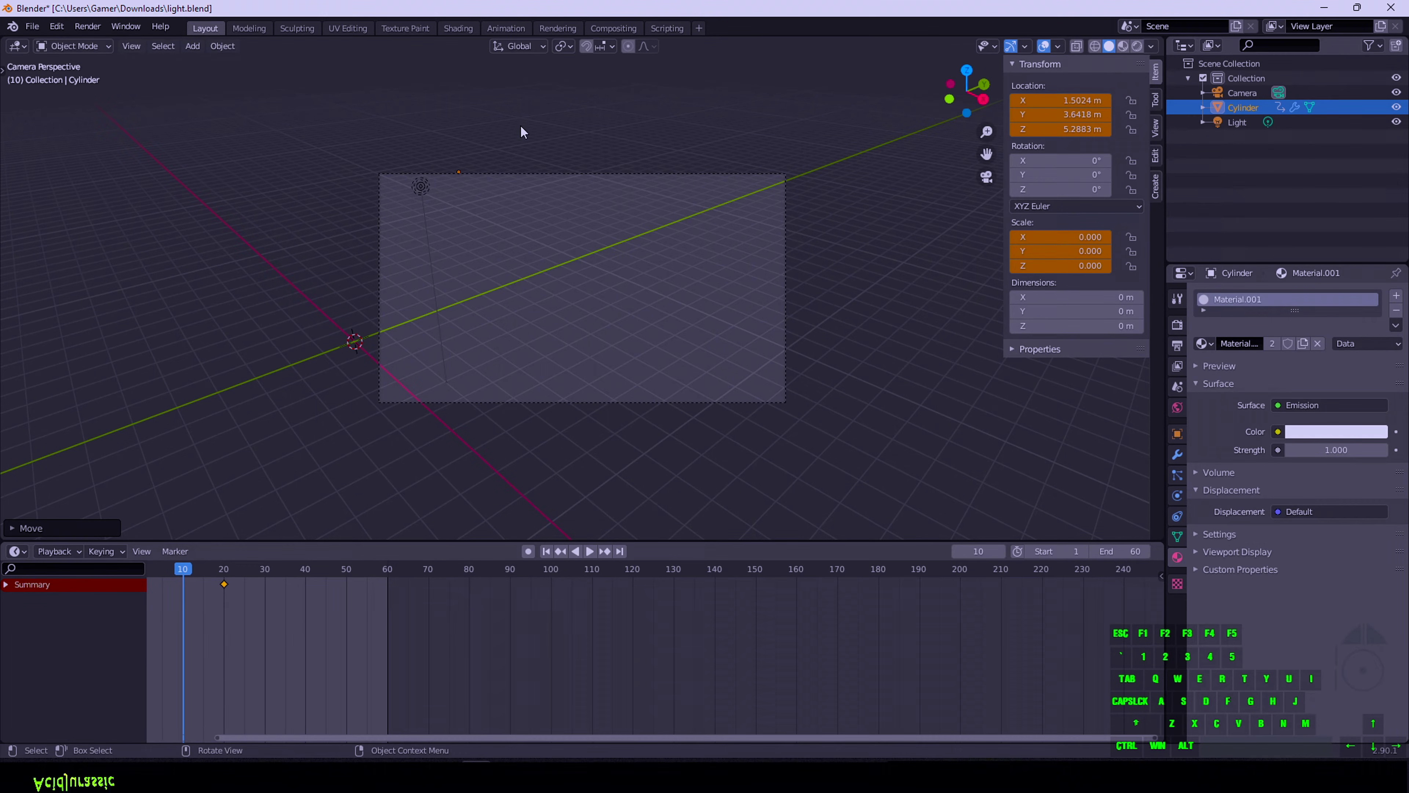
pyautogui.scroll(2, 477, 156)
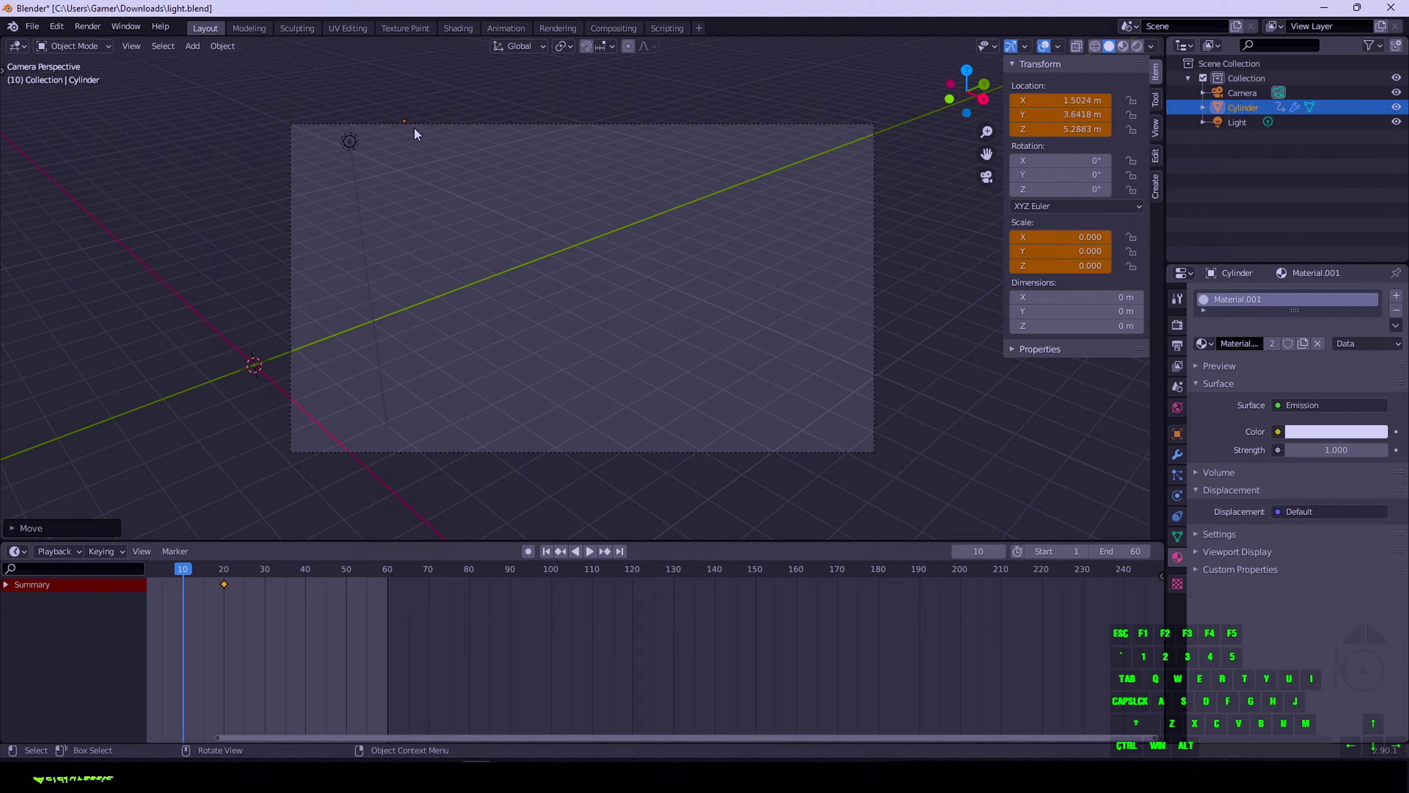
pyautogui.press('i')
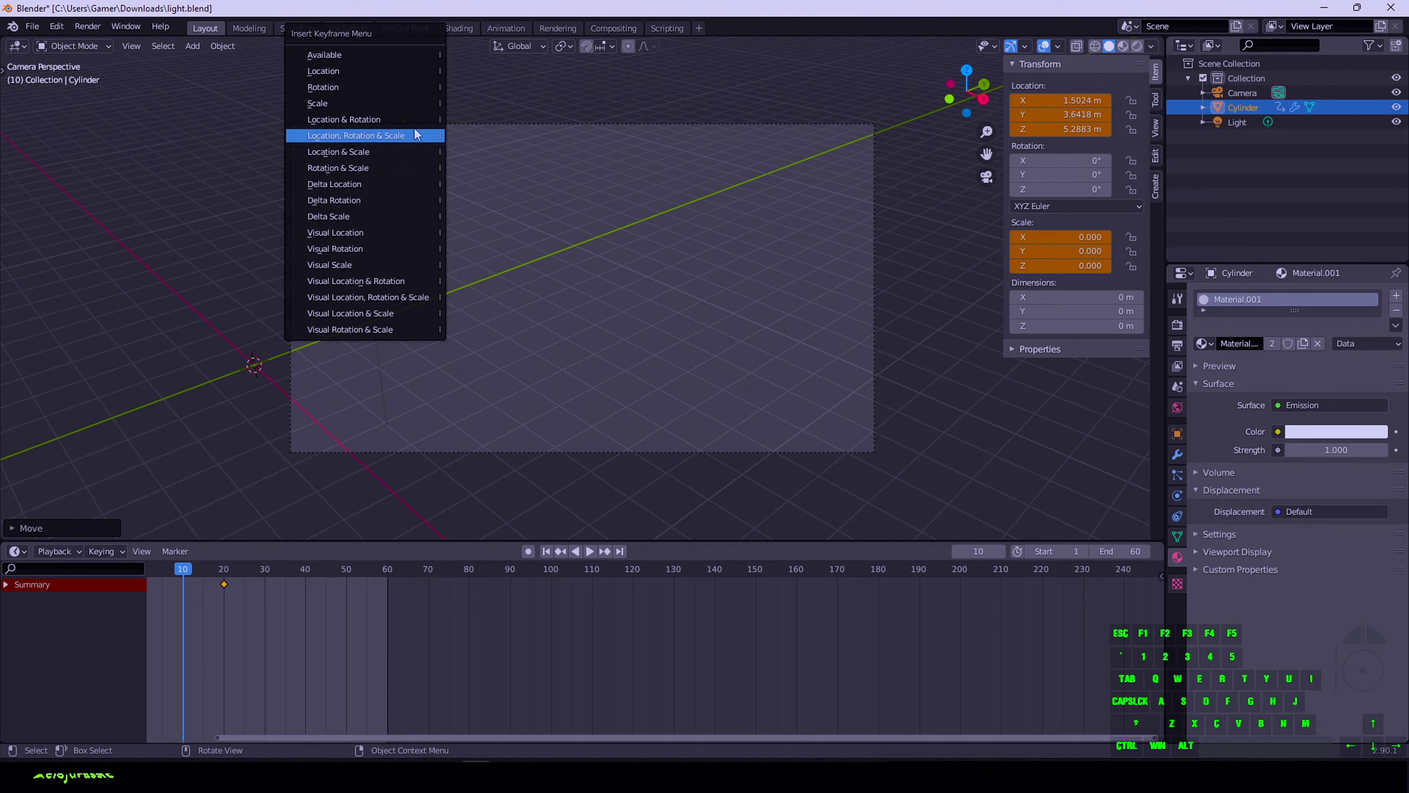
pyautogui.click(401, 153)
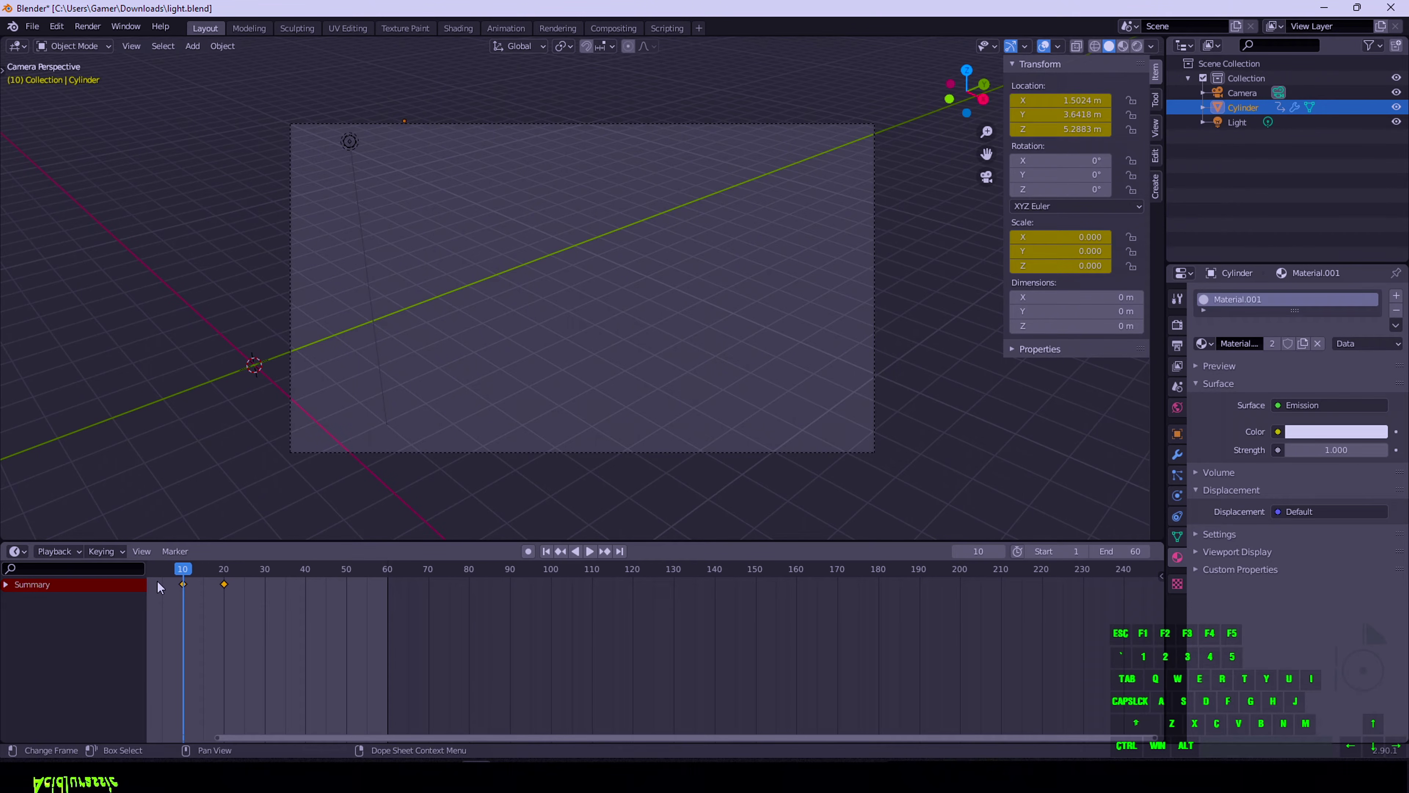
# Step frame by frame from before frame 10 to past frame 20 to examine how the bolt grows and descends
pyautogui.press('Left')
pyautogui.press('Left')
pyautogui.press('Left')
pyautogui.press('Right')
pyautogui.press('Right')
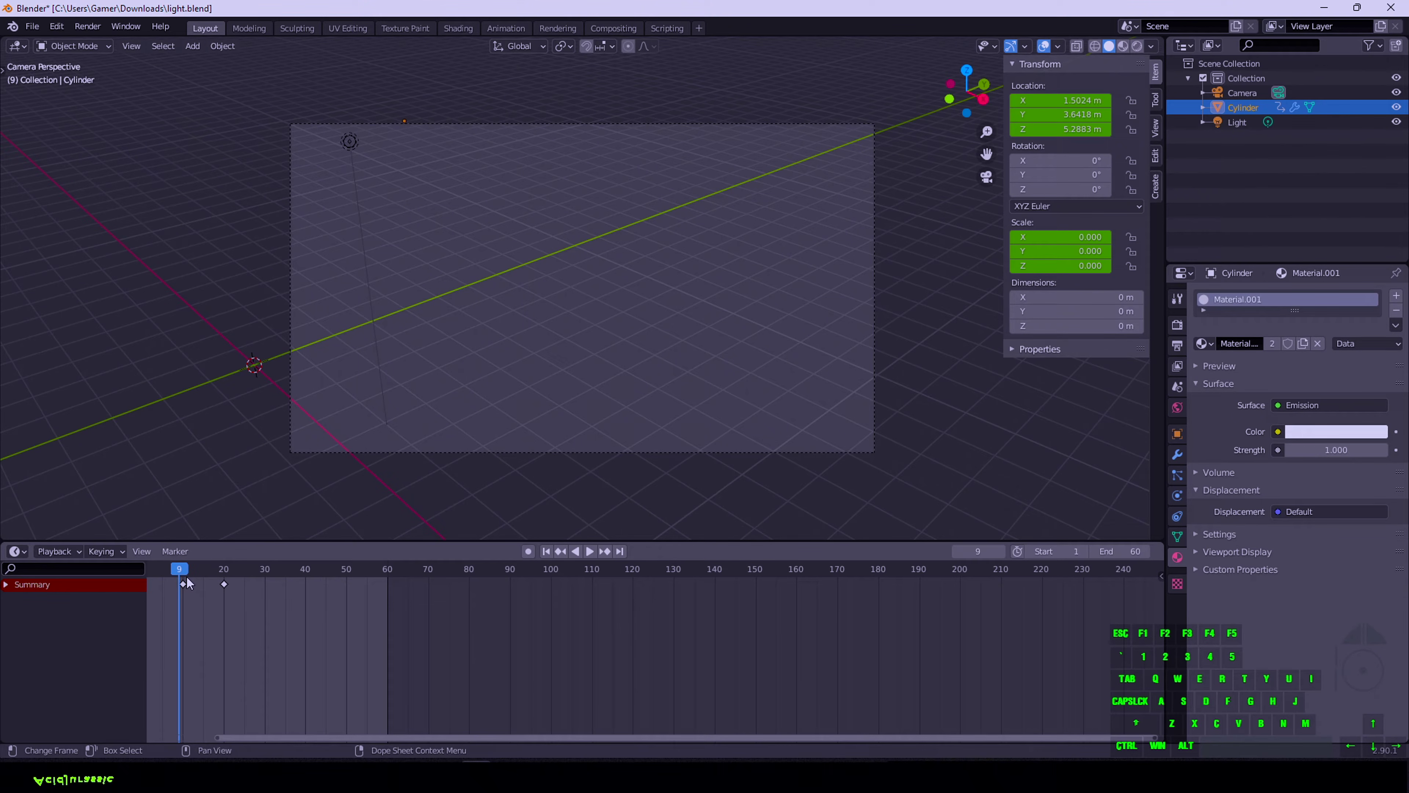
pyautogui.press('Right')
pyautogui.press('Right')
pyautogui.press('Right')
pyautogui.press('Right')
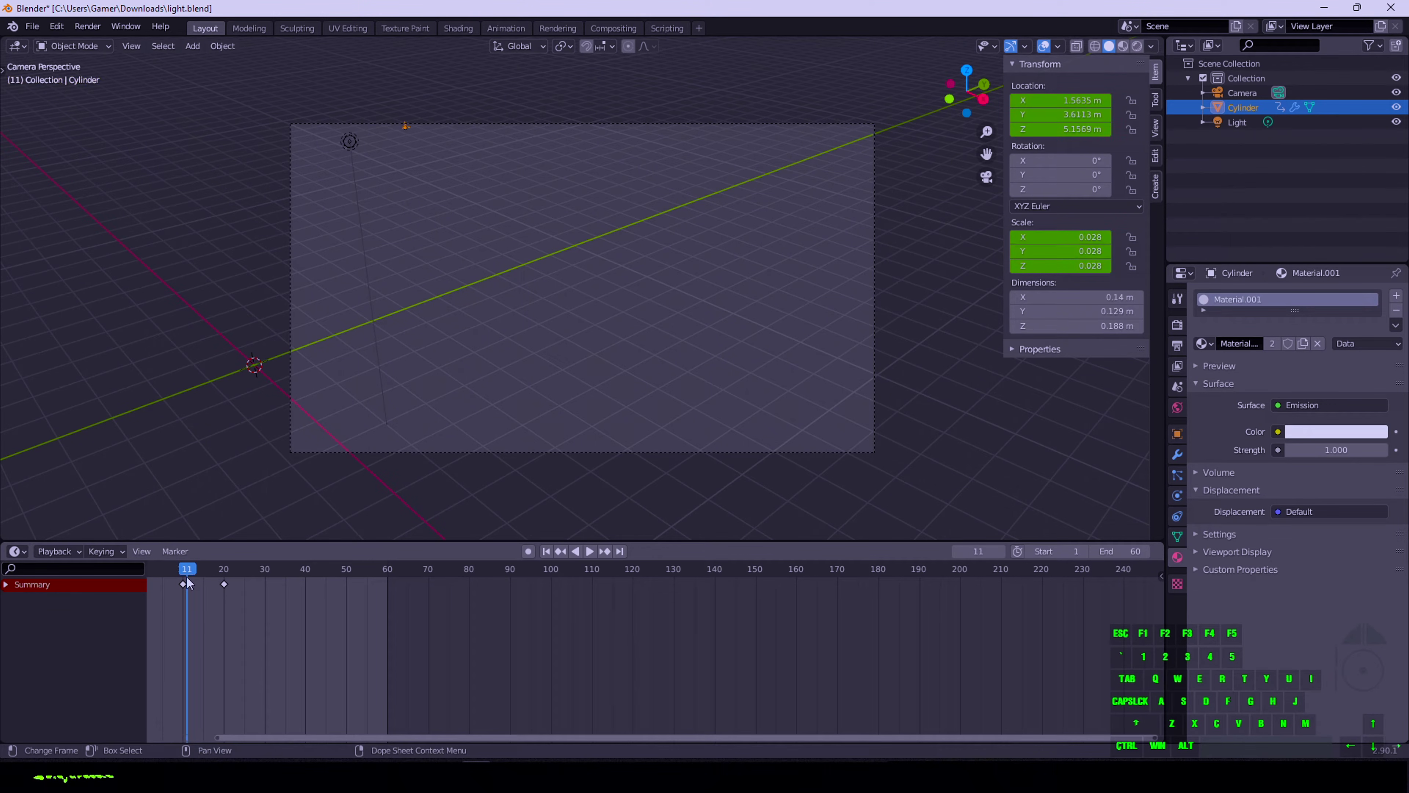
pyautogui.press('Right')
pyautogui.press('Right')
pyautogui.press('Right')
pyautogui.press('Right')
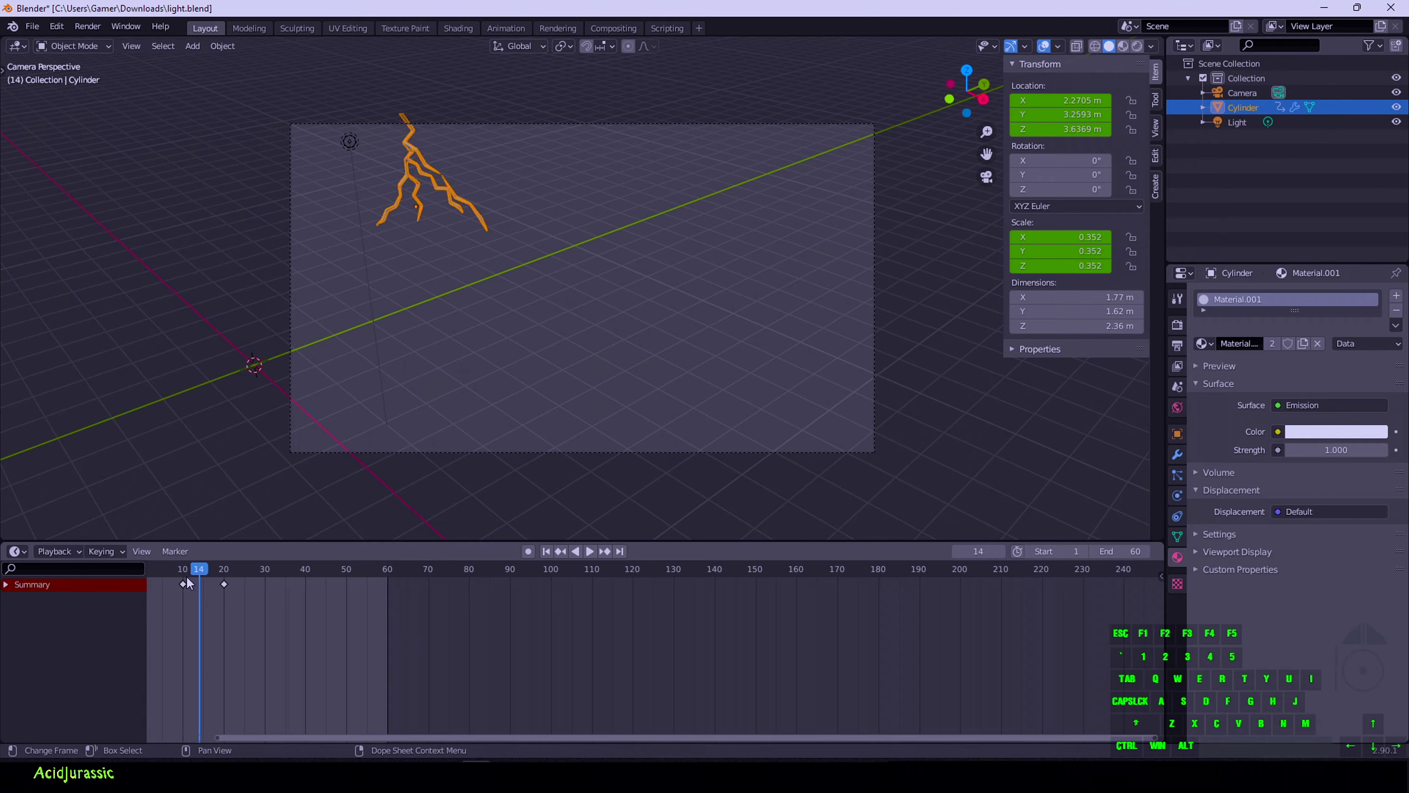
pyautogui.press('Right')
pyautogui.press('Right')
pyautogui.press('Right')
pyautogui.press('Right')
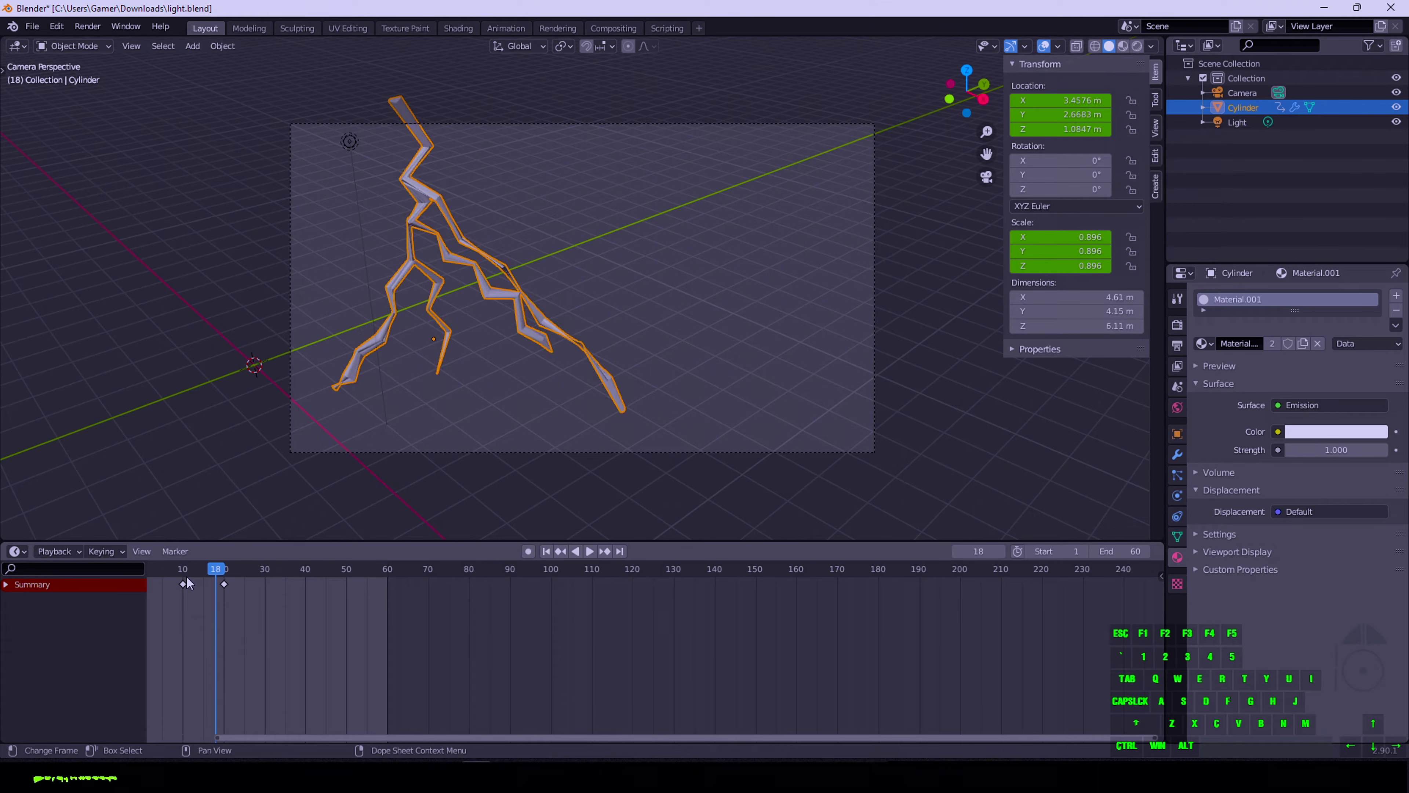
pyautogui.press('Right')
pyautogui.press('Right')
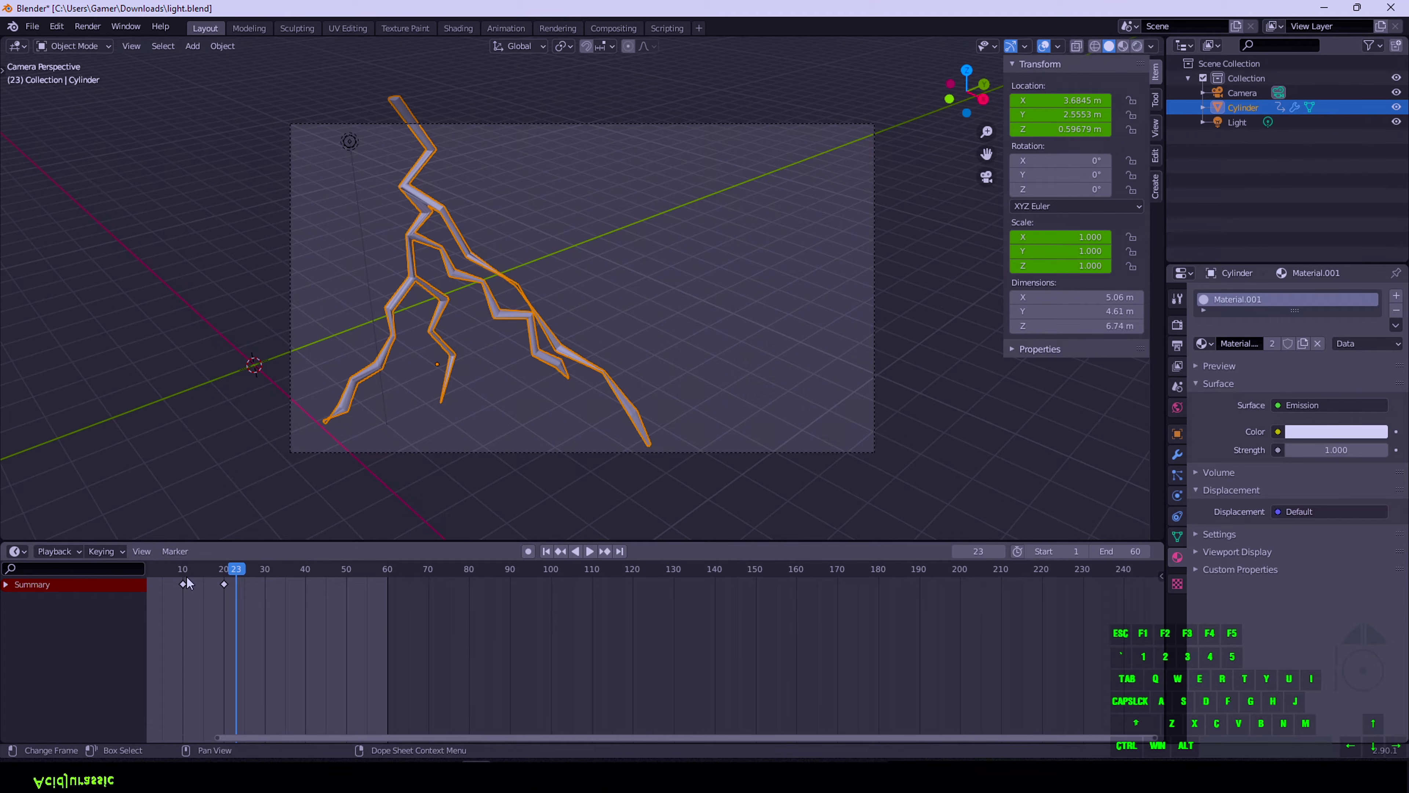
# Go to frame 30 and scale the lightning bolt down to 0
pyautogui.click(264, 570)
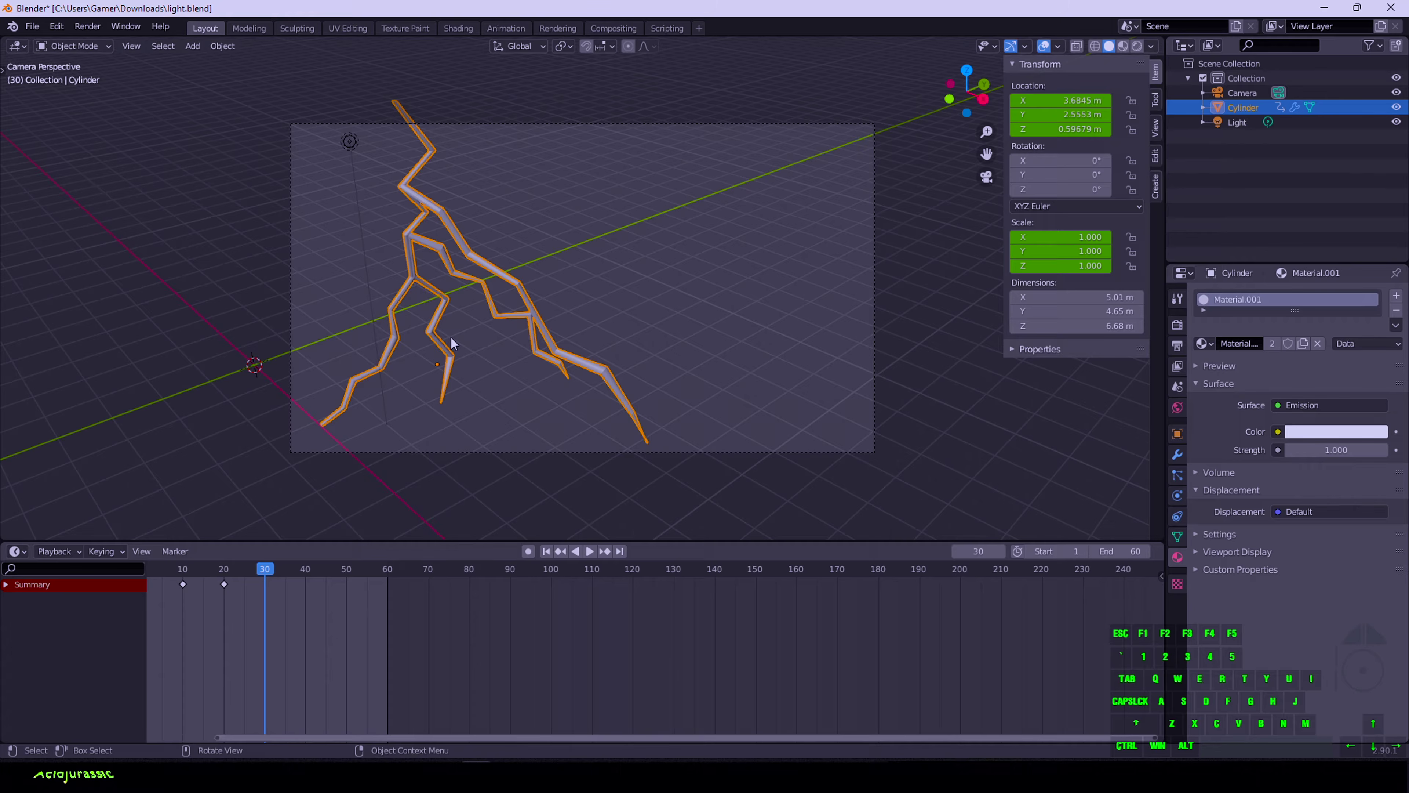
pyautogui.press('s')
pyautogui.press('0')
pyautogui.press('Return')
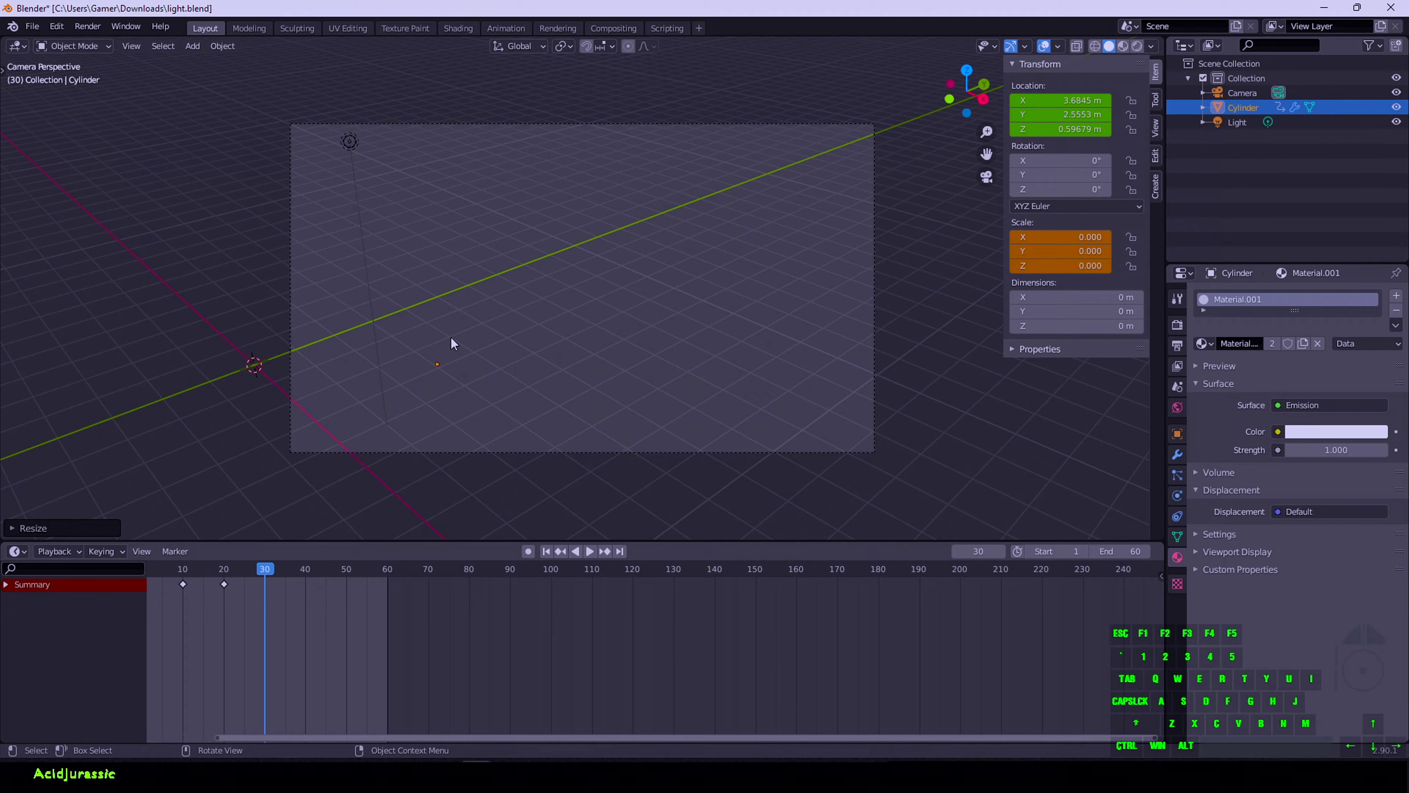
# Move the shrunken bolt back above the camera frame, to about X 1.60, Y 3.74, Z 5.29 m, and insert a Location & Scale keyframe at frame 30
pyautogui.press('g')
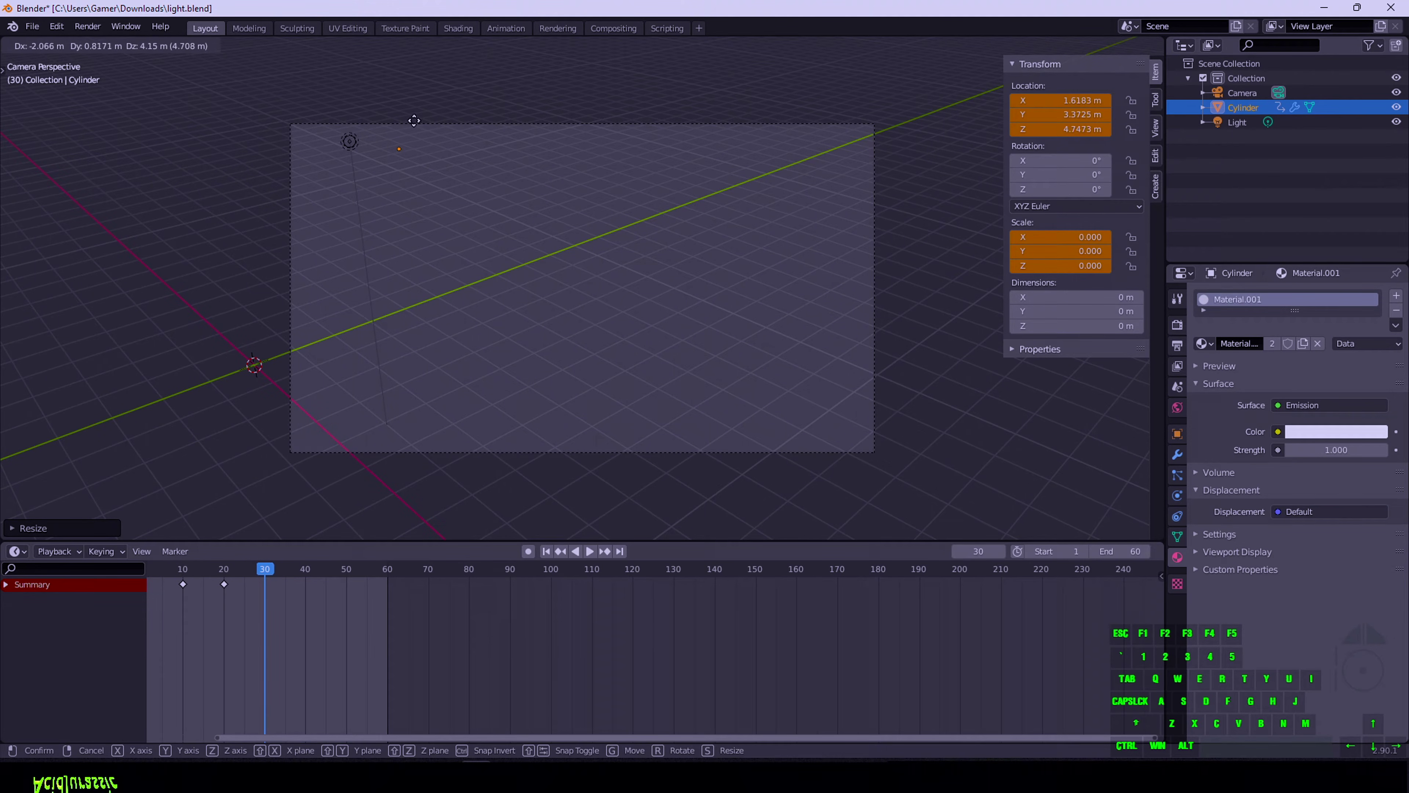
pyautogui.click(424, 93)
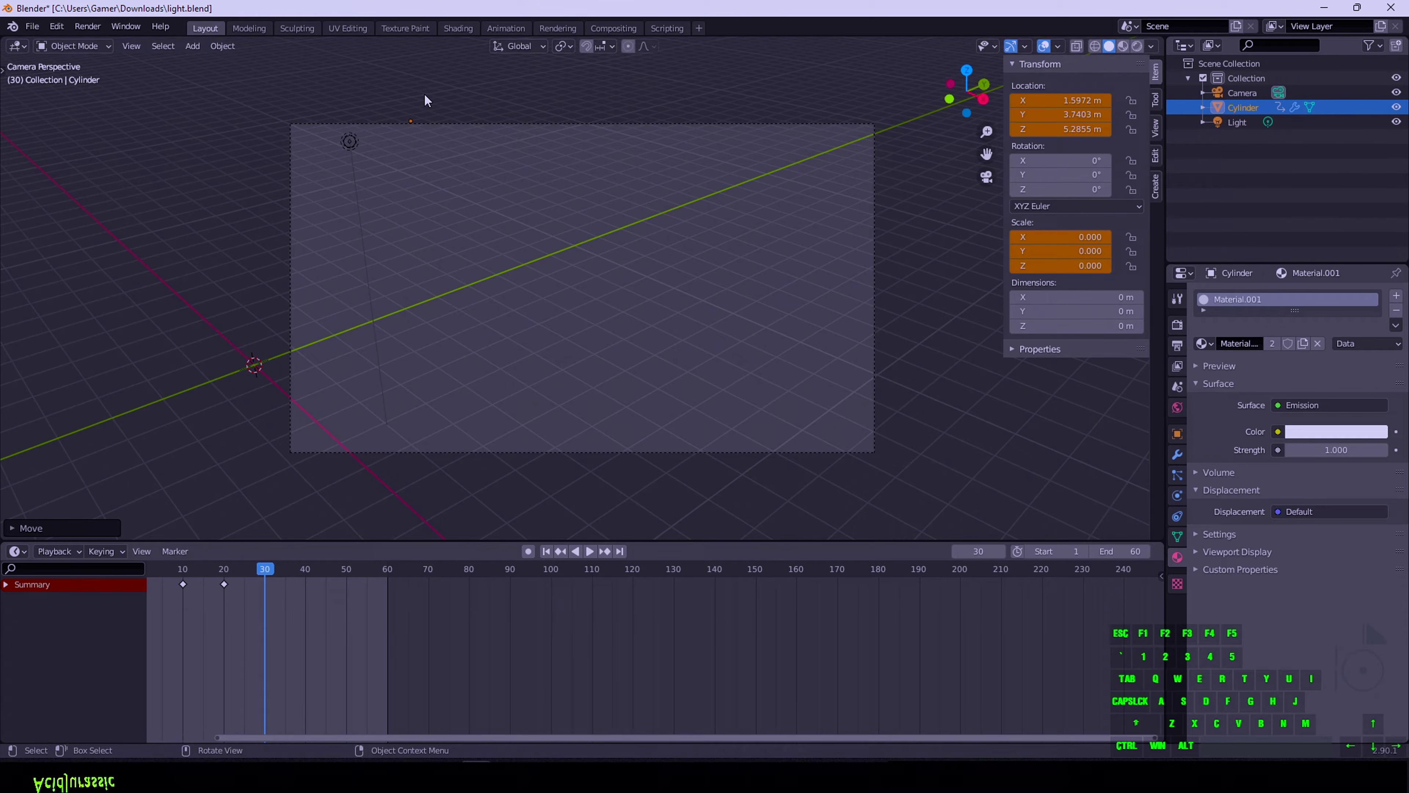
pyautogui.press('i')
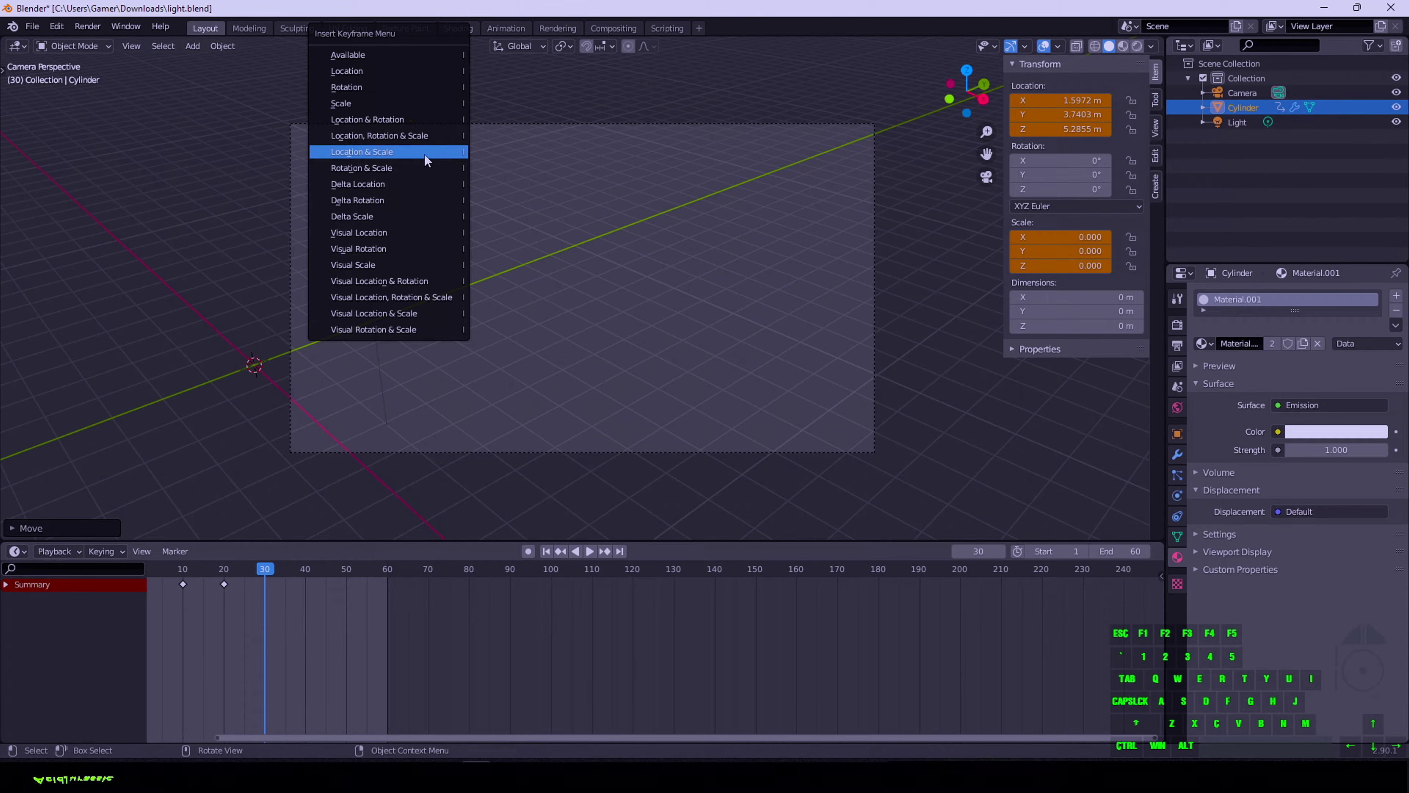
pyautogui.click(424, 153)
# Return to the first frame and step through to frame 31 to examine the bolt's full strike and retreat
pyautogui.click(545, 552)
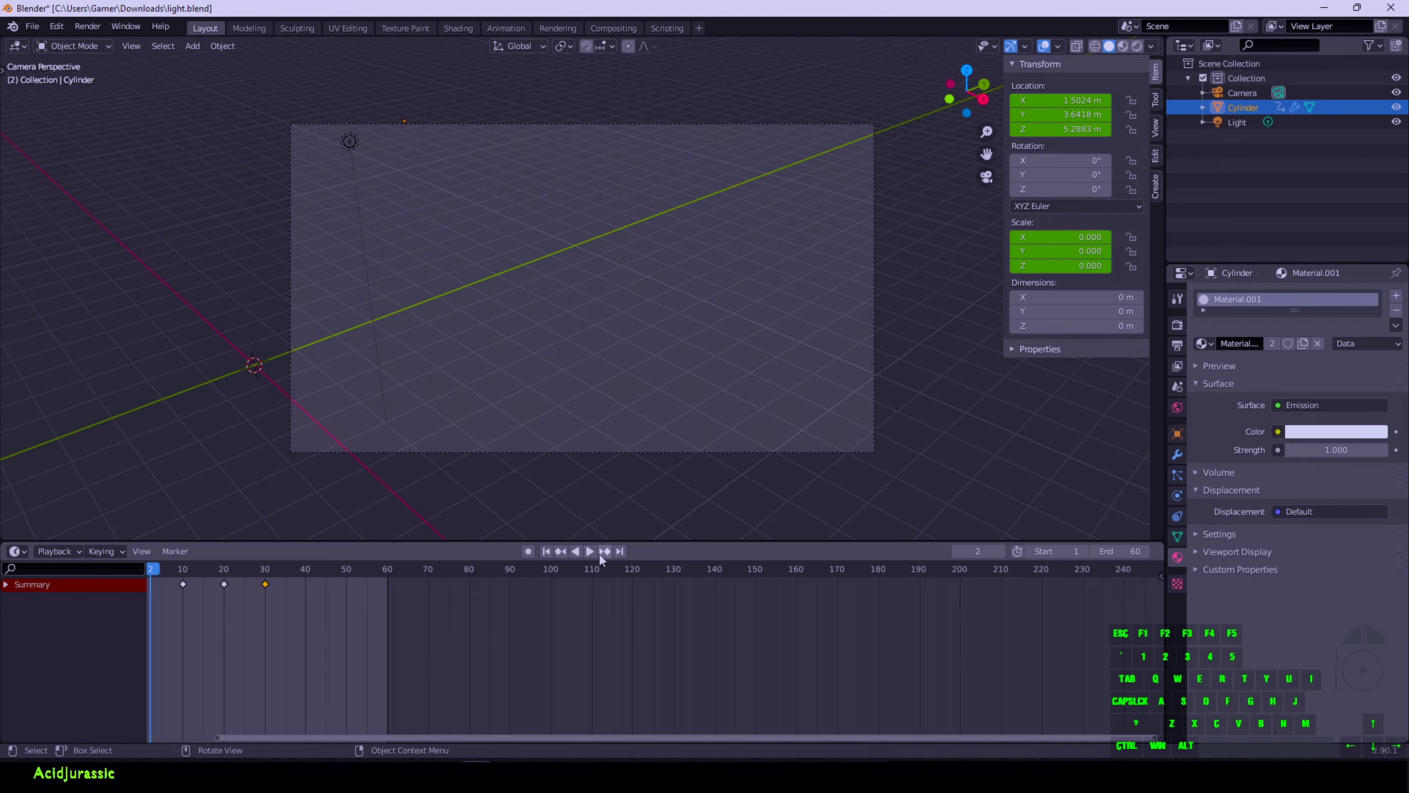
pyautogui.press('Right')
pyautogui.press('Right')
pyautogui.press('Right')
pyautogui.press('Right')
pyautogui.press('Right')
pyautogui.press('Right')
pyautogui.press('Right')
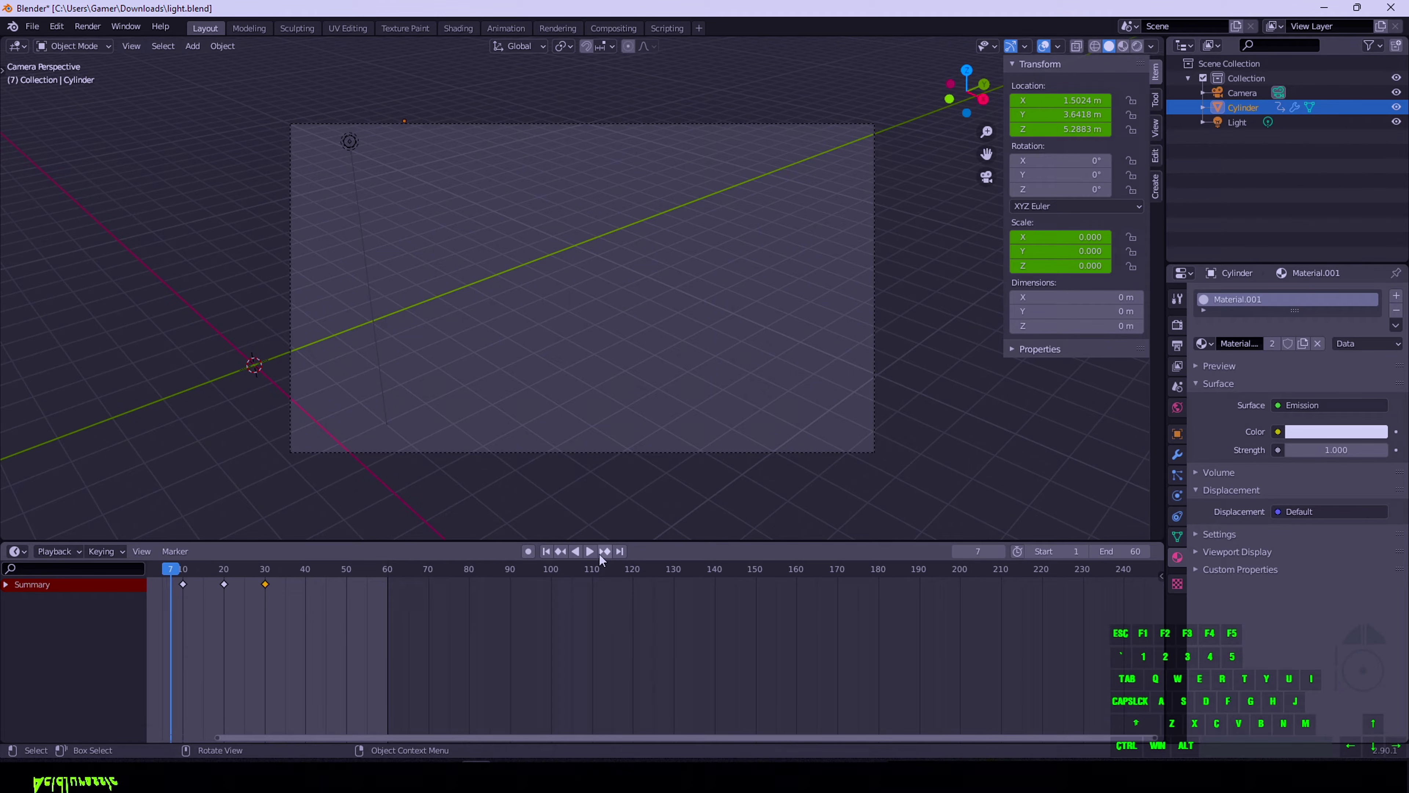
pyautogui.press('Right')
pyautogui.press('Right')
pyautogui.press('Right')
pyautogui.press('Right')
pyautogui.press('Right')
pyautogui.press('Right')
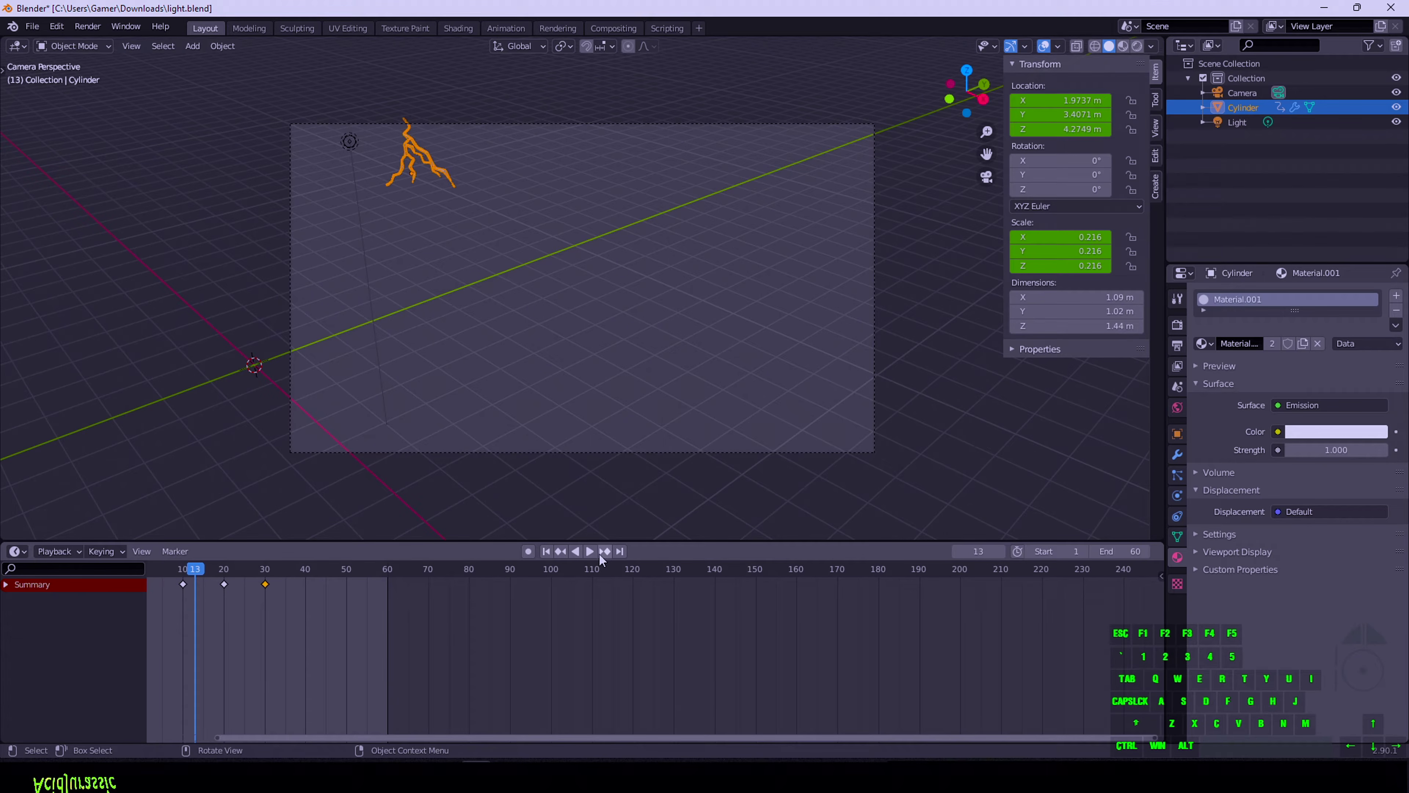
pyautogui.press('Right')
pyautogui.press('Right')
pyautogui.press('Right')
pyautogui.press('Right')
pyautogui.press('Right')
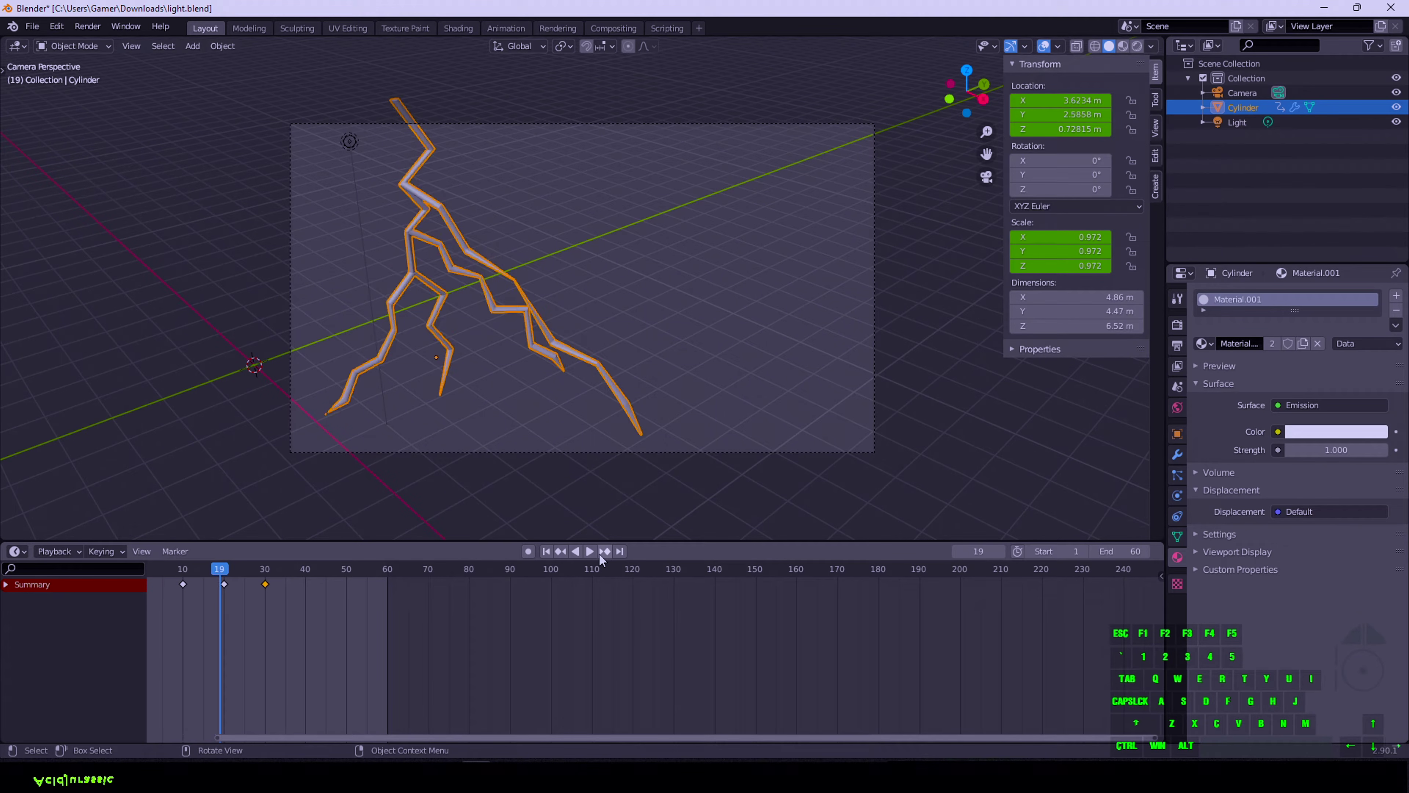
pyautogui.press('Right')
pyautogui.press('Right')
pyautogui.press('Right')
pyautogui.press('Right')
pyautogui.press('Right')
pyautogui.press('Right')
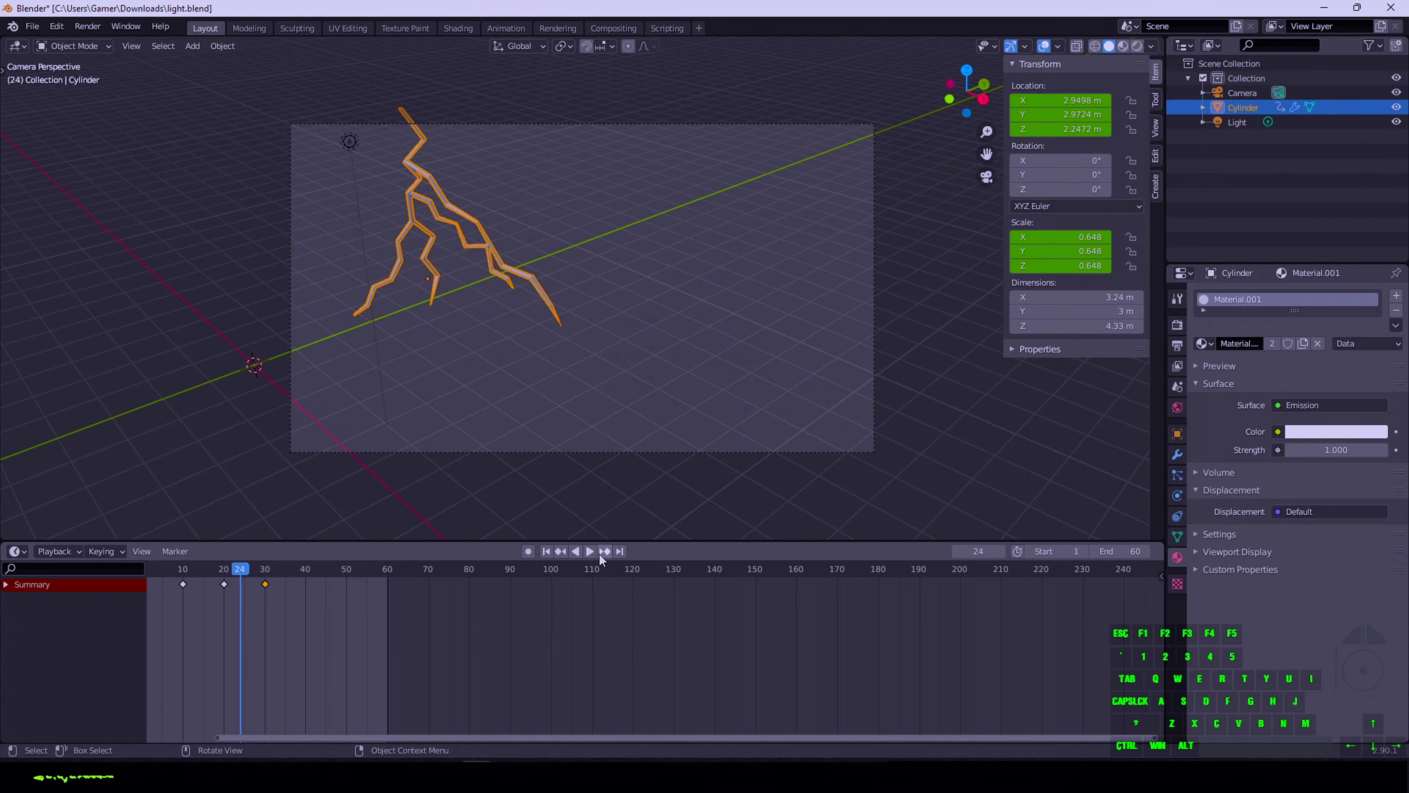
pyautogui.press('Right')
pyautogui.press('Right')
pyautogui.press('Right')
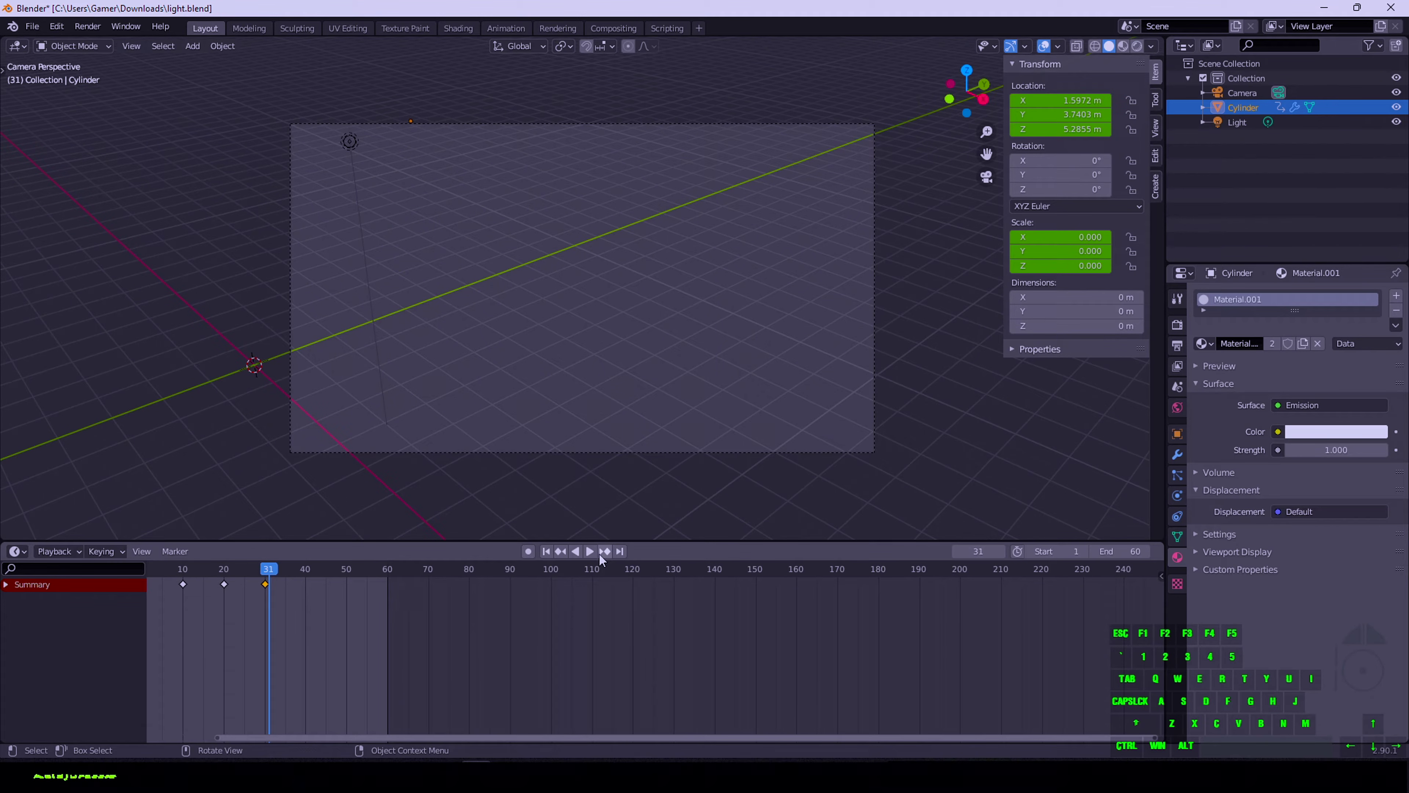
# Go to frame 20 and duplicate the lightning bolt in place
pyautogui.click(176, 552)
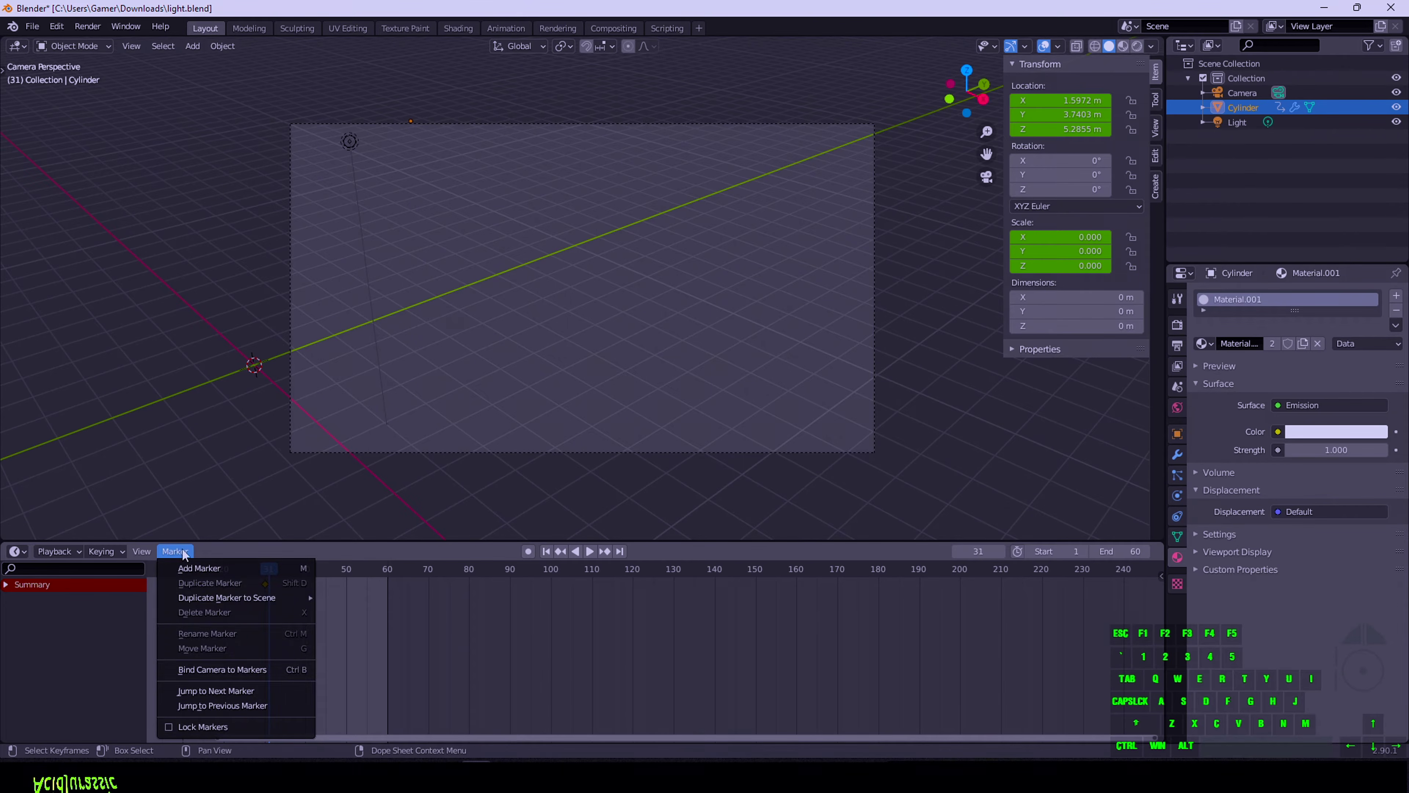
pyautogui.moveTo(213, 569)
pyautogui.mouseDown()
pyautogui.moveTo(179, 569)
pyautogui.moveTo(205, 570)
pyautogui.mouseUp()
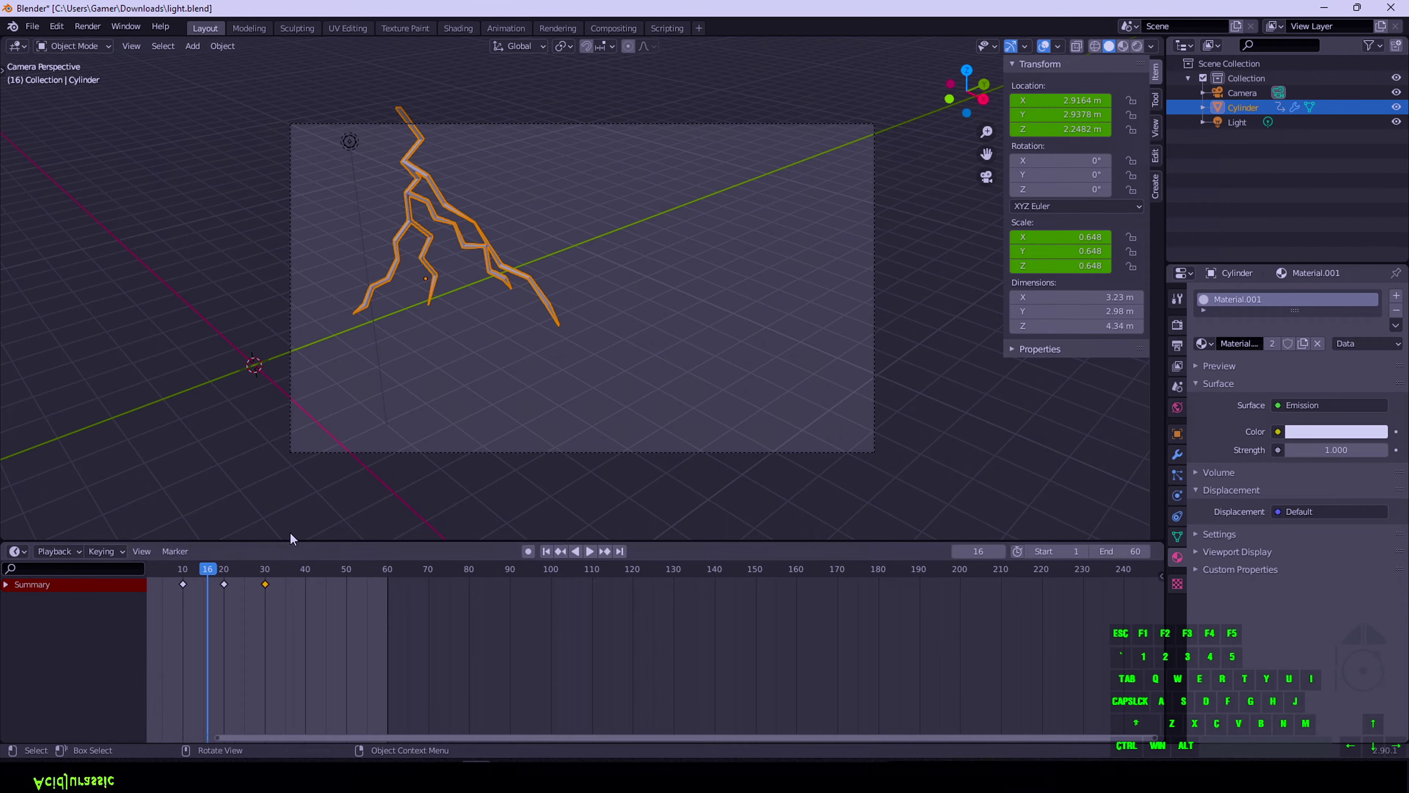
pyautogui.click(225, 565)
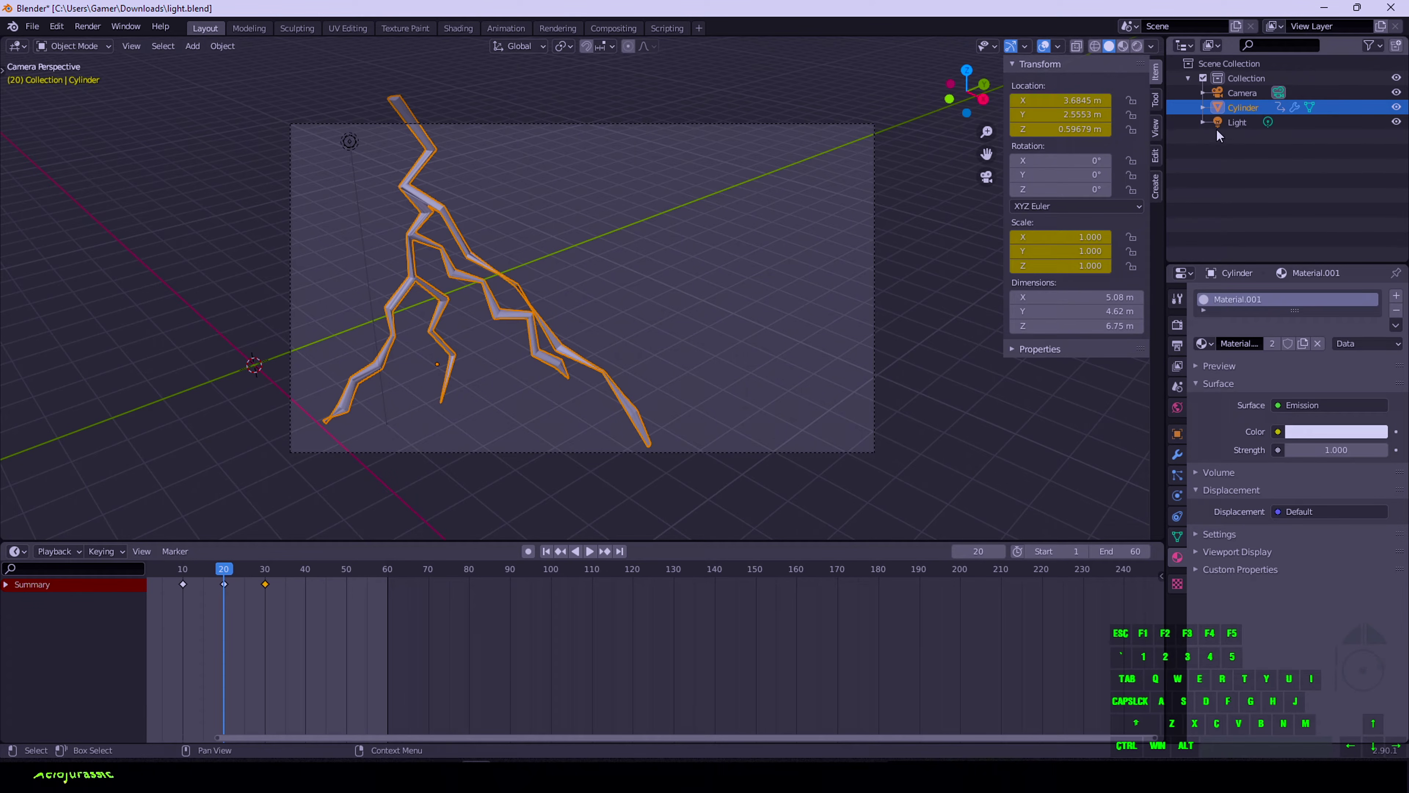
pyautogui.hotkey('shift', 'd')
pyautogui.rightClick(550, 297)
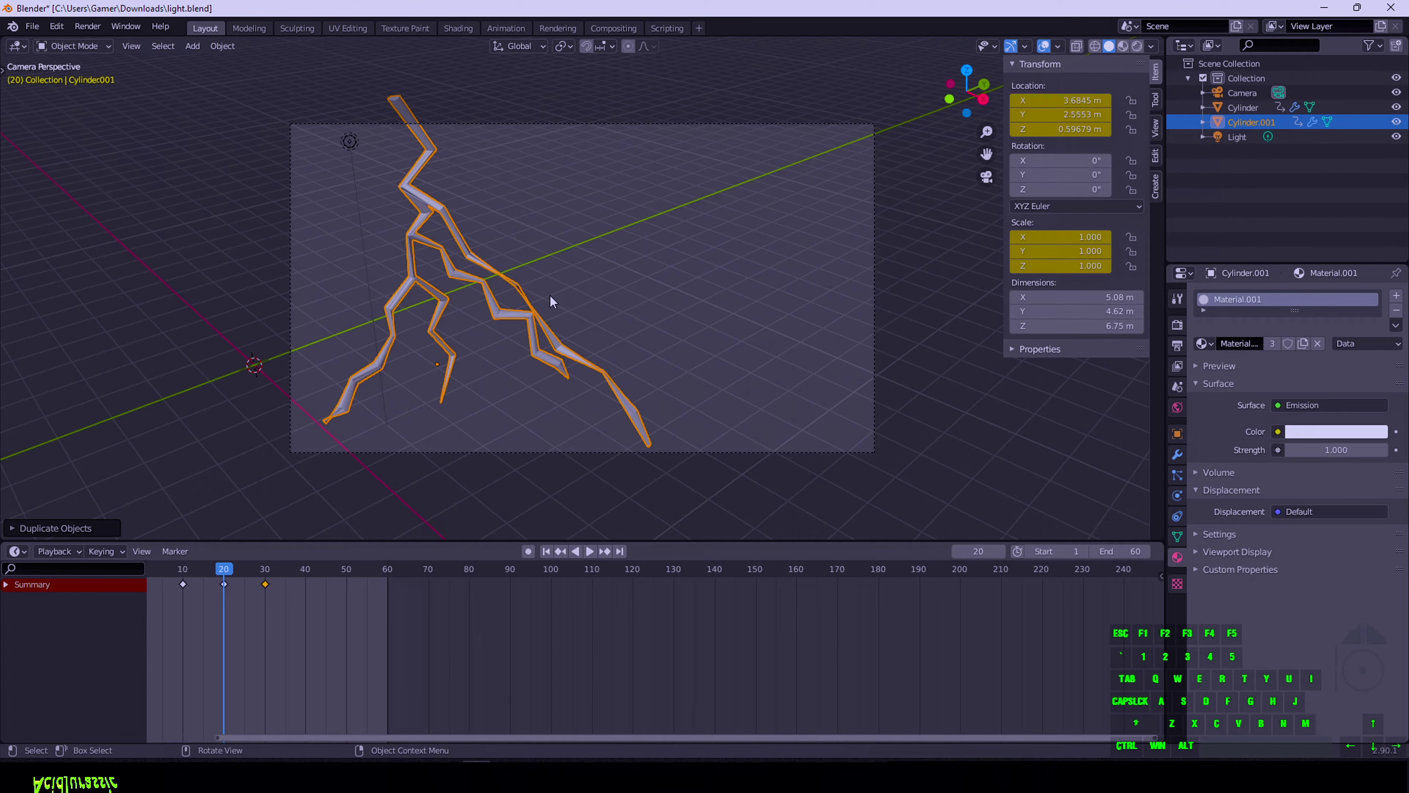
# Delete the duplicate bolt's keyframes at frames 10, 30 and 20
pyautogui.click(183, 584)
pyautogui.press('x')
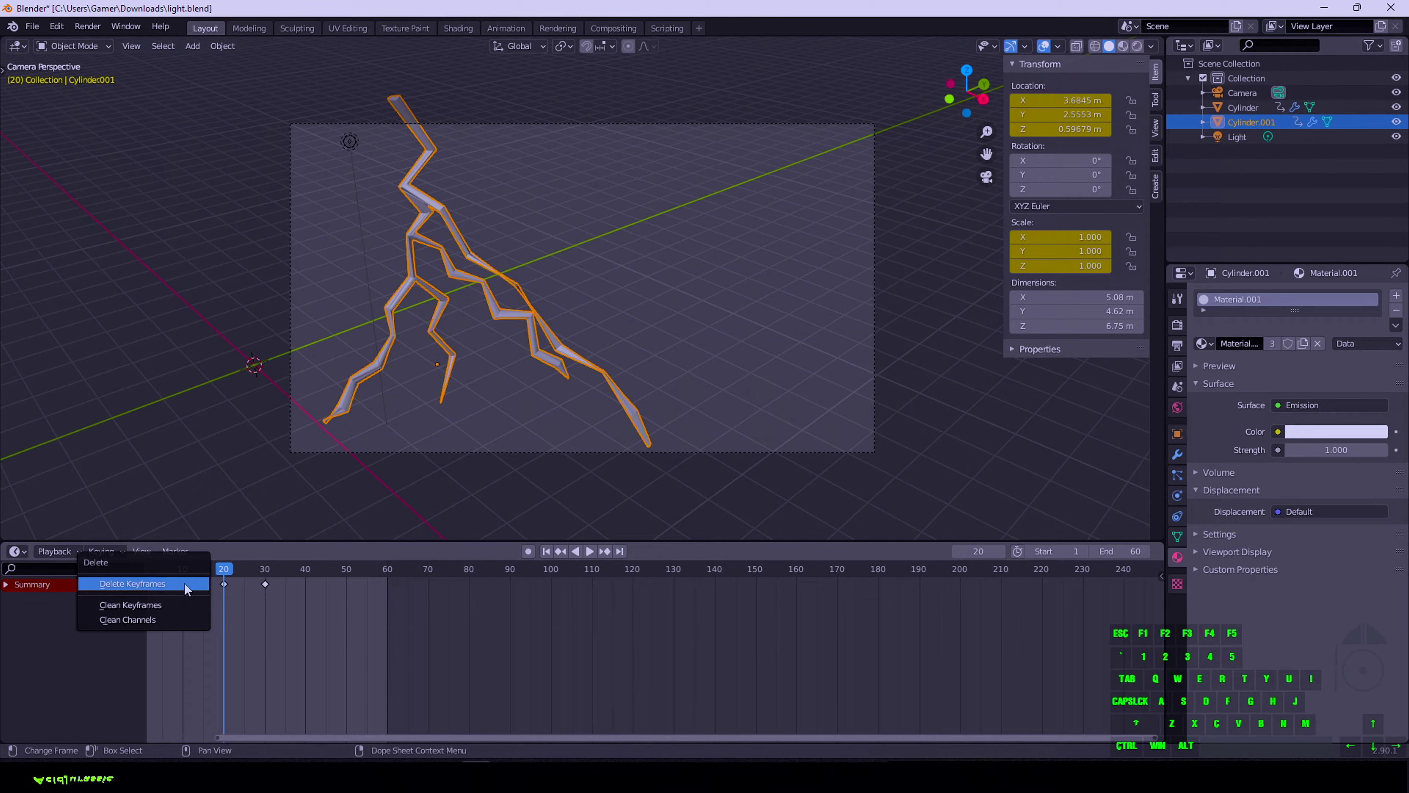
pyautogui.click(183, 582)
pyautogui.click(265, 584)
pyautogui.press('x')
pyautogui.click(265, 583)
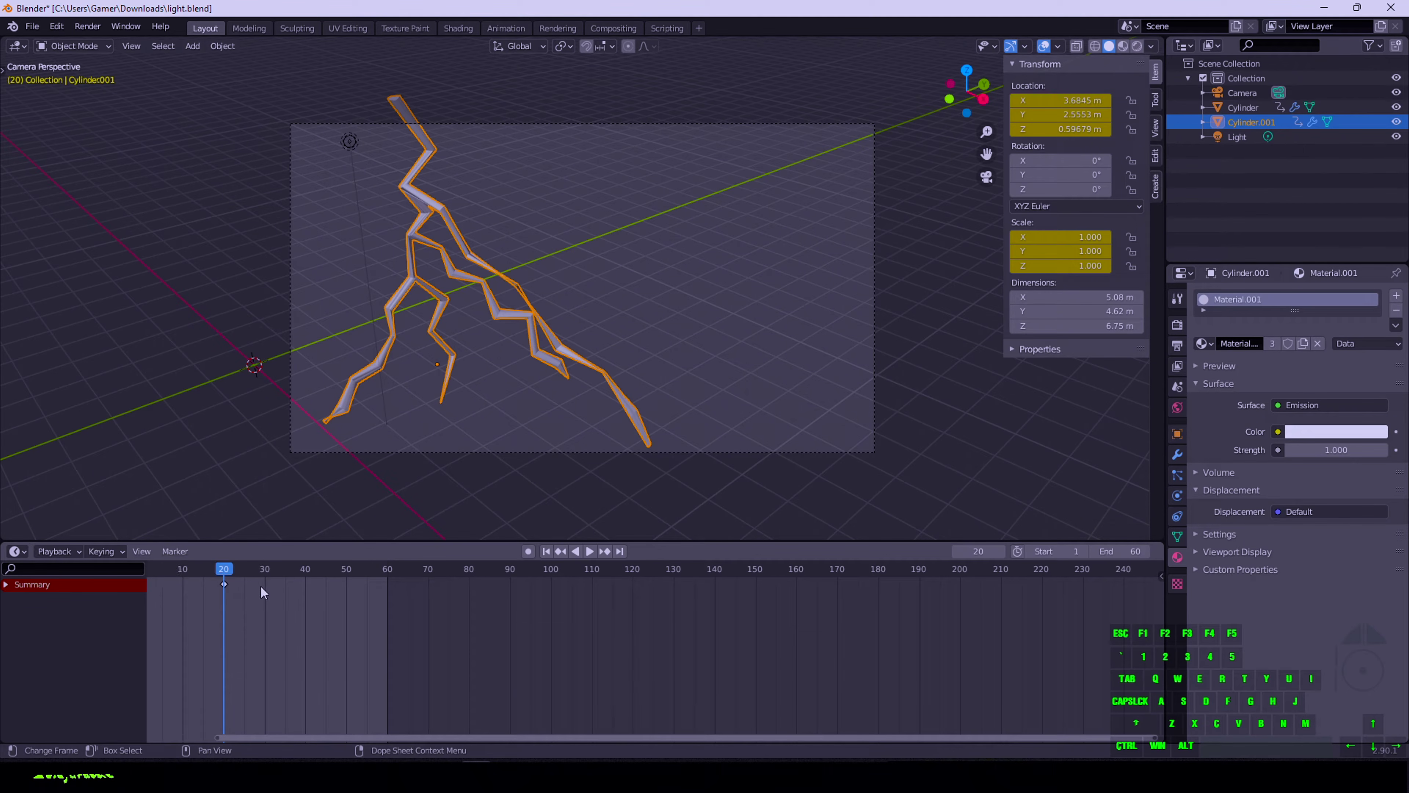
pyautogui.click(223, 583)
pyautogui.press('x')
pyautogui.click(225, 581)
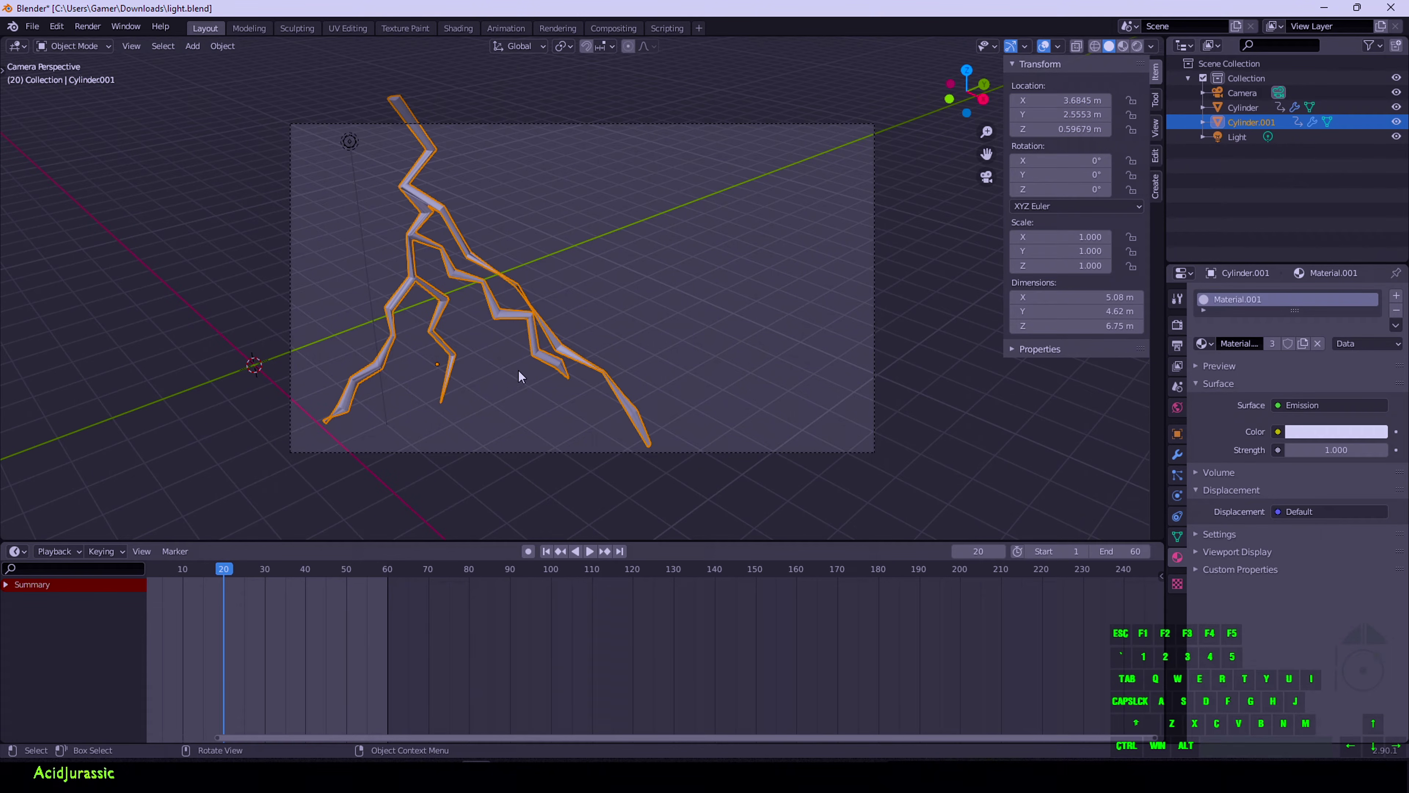
# Move the duplicate bolt to about X 7.82, Y 7.12, Z 0.84 m, beside the original, and check both bolts by playing and scrubbing the animation
pyautogui.hotkey('shift', 'd')
pyautogui.click(752, 380)
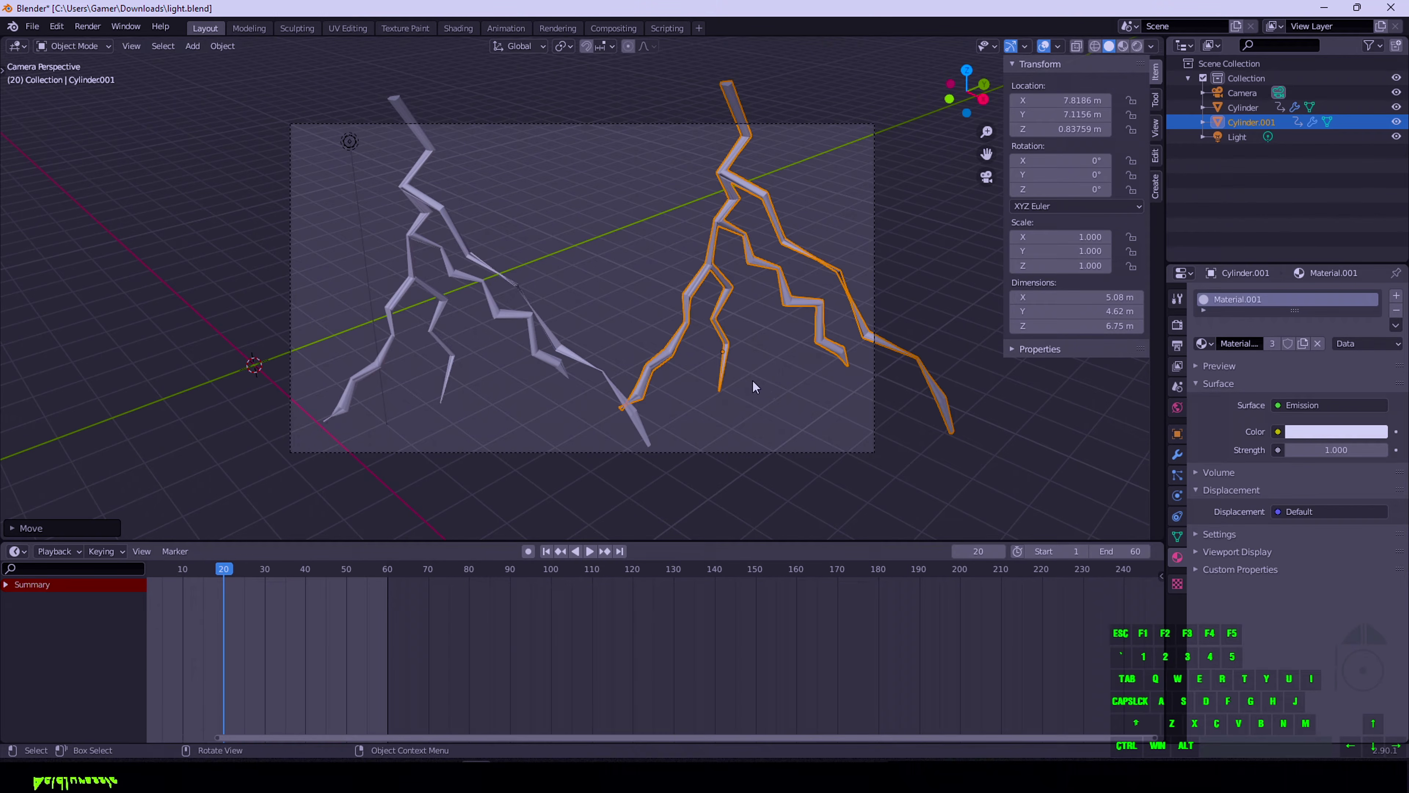
pyautogui.click(590, 551)
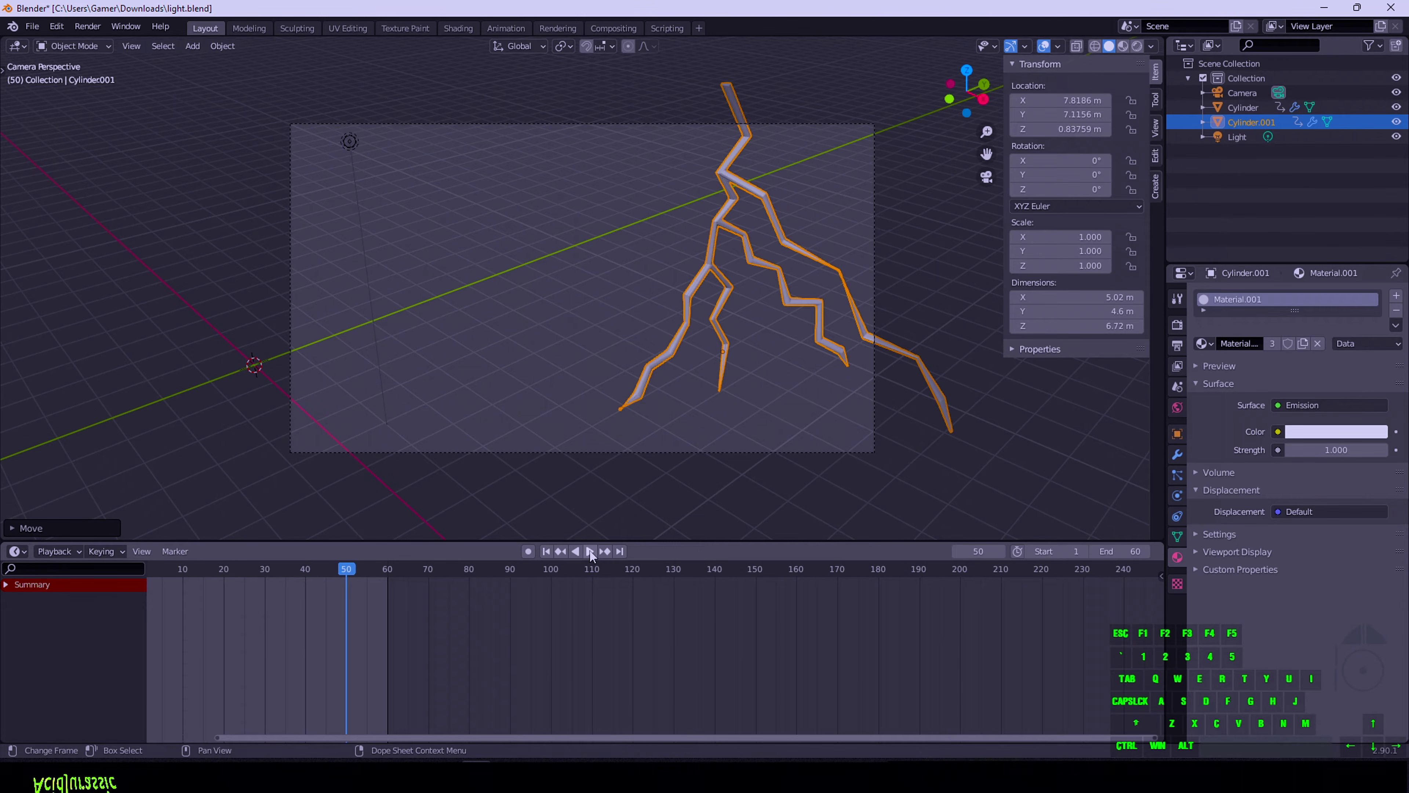
pyautogui.press('space')
pyautogui.click(257, 568)
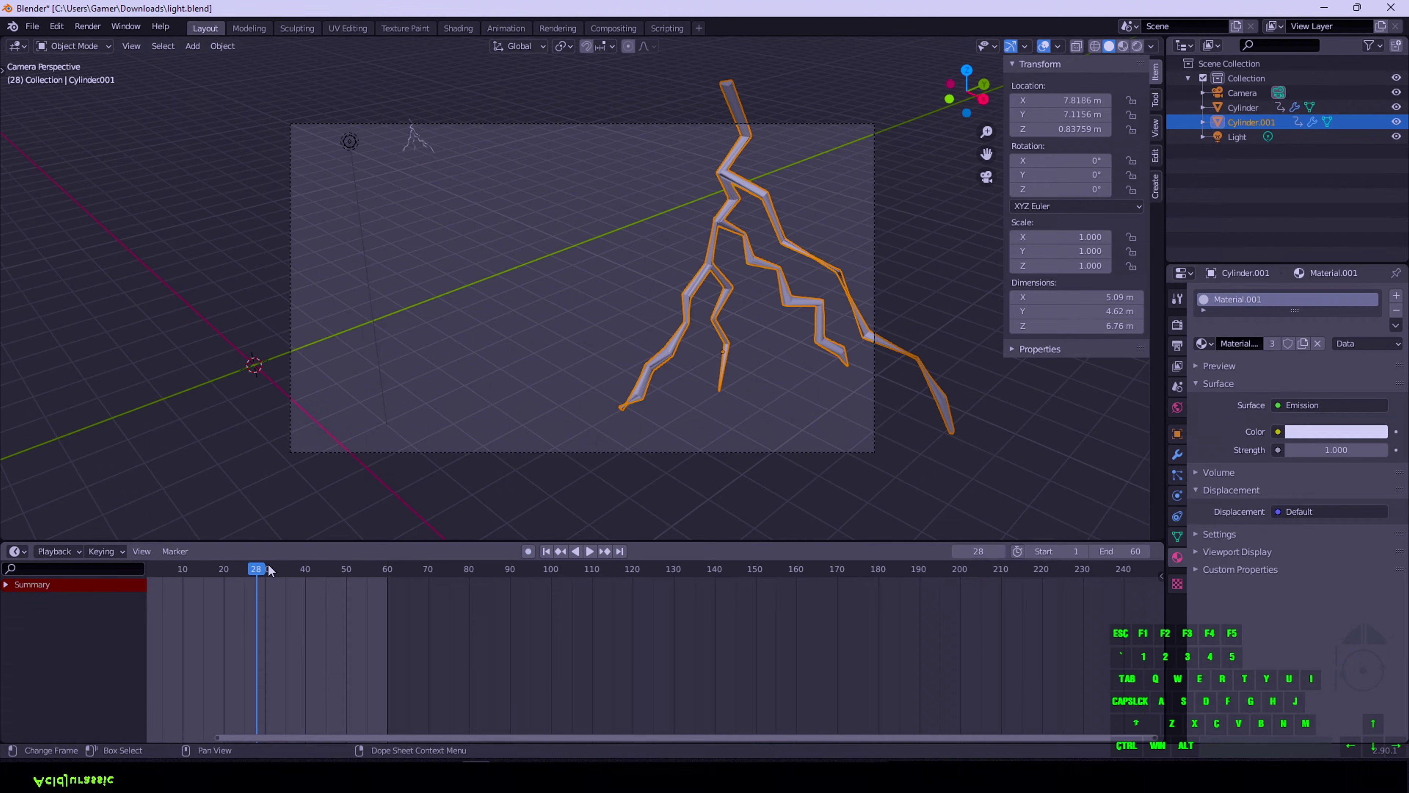
pyautogui.moveTo(277, 570); pyautogui.dragTo(233, 572)
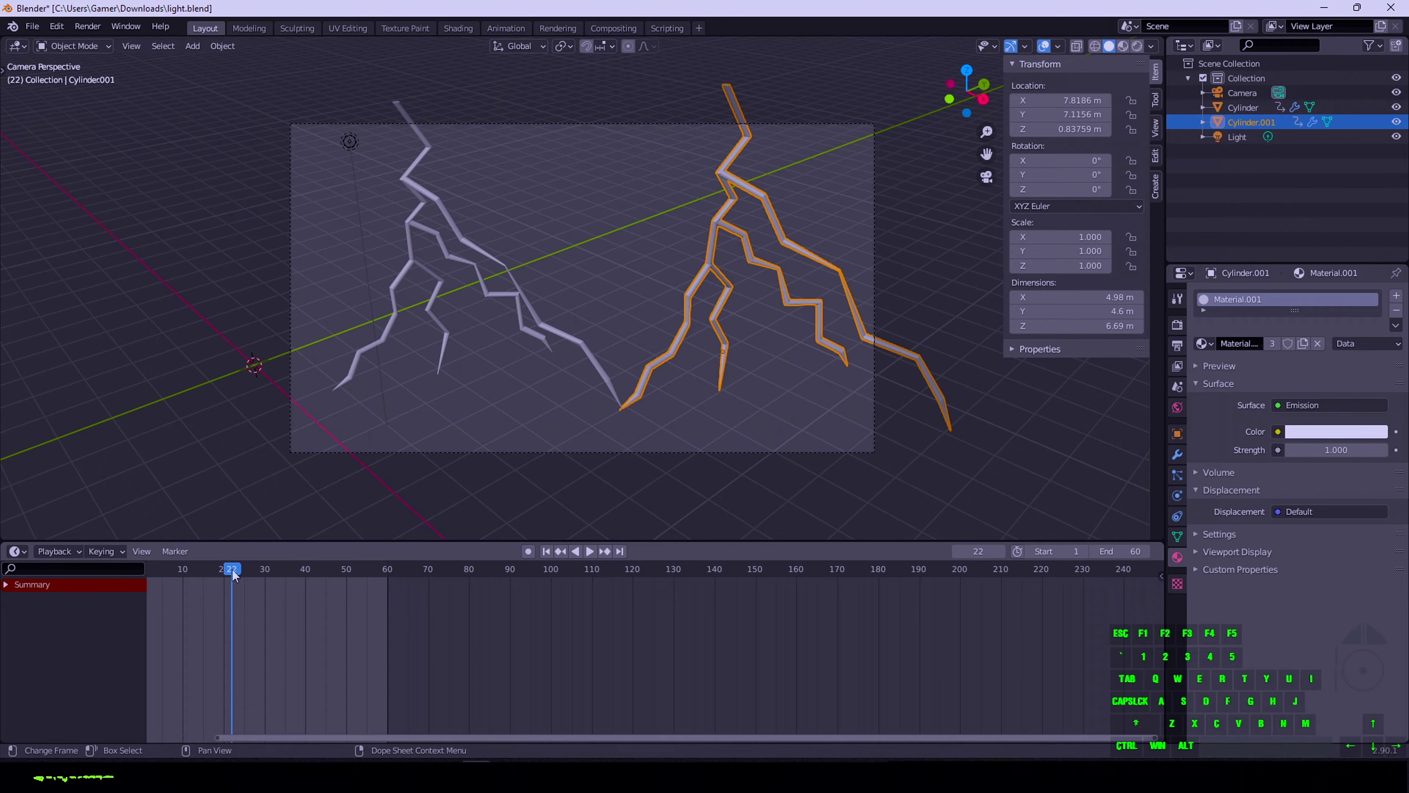
# Raise the duplicate bolt to about X 7.65, Y 8.08, Z 2.41 m and scale it down to about 0.559
pyautogui.moveTo(737, 181)
pyautogui.mouseDown()
pyautogui.moveTo(738, 201)
pyautogui.moveTo(753, 198)
pyautogui.mouseUp()
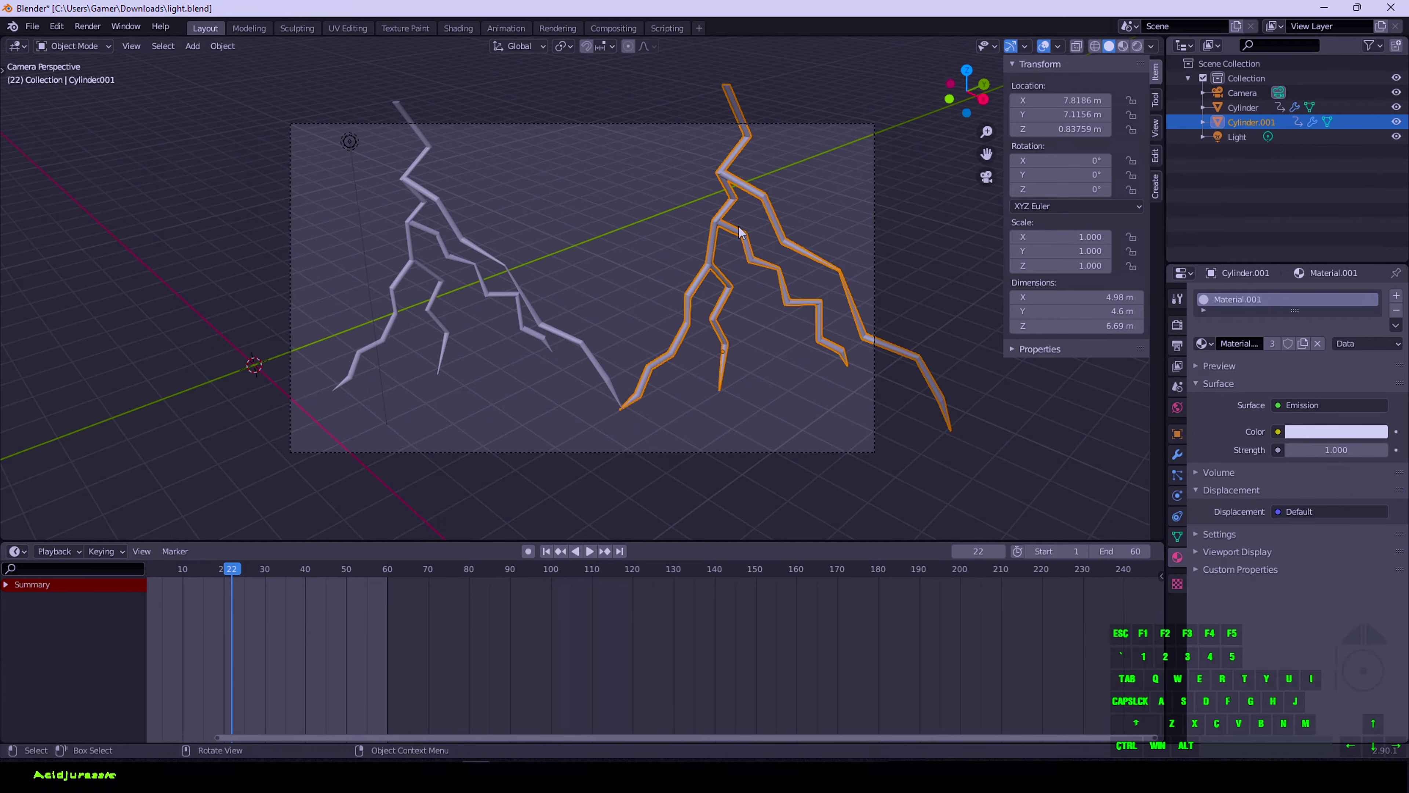
pyautogui.press('g')
pyautogui.click(768, 150)
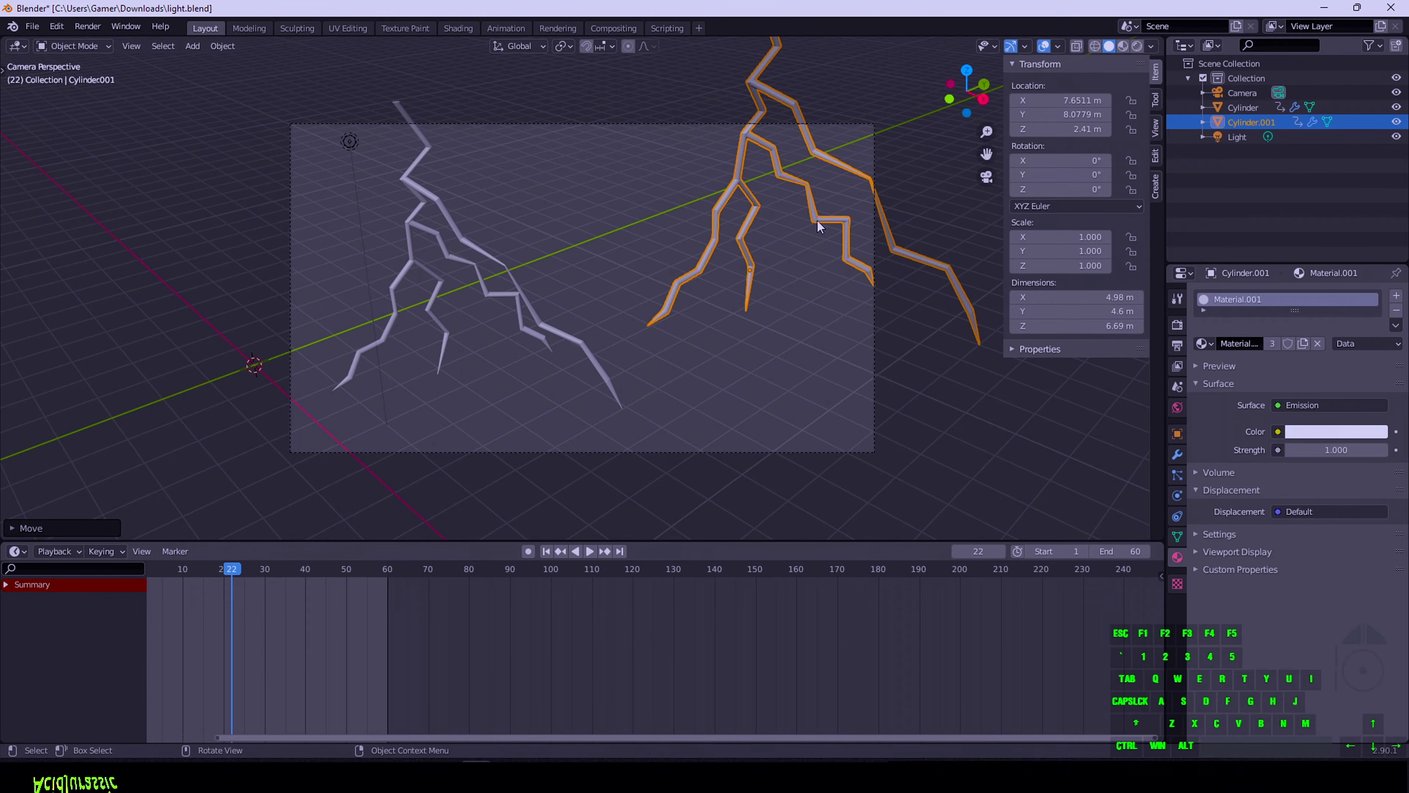
pyautogui.press('s')
pyautogui.click(781, 240)
# Reposition the small bolt at about X 6.93, Y 7.39, Z 2.51 m, inside the upper far side of the camera frame
pyautogui.press('g')
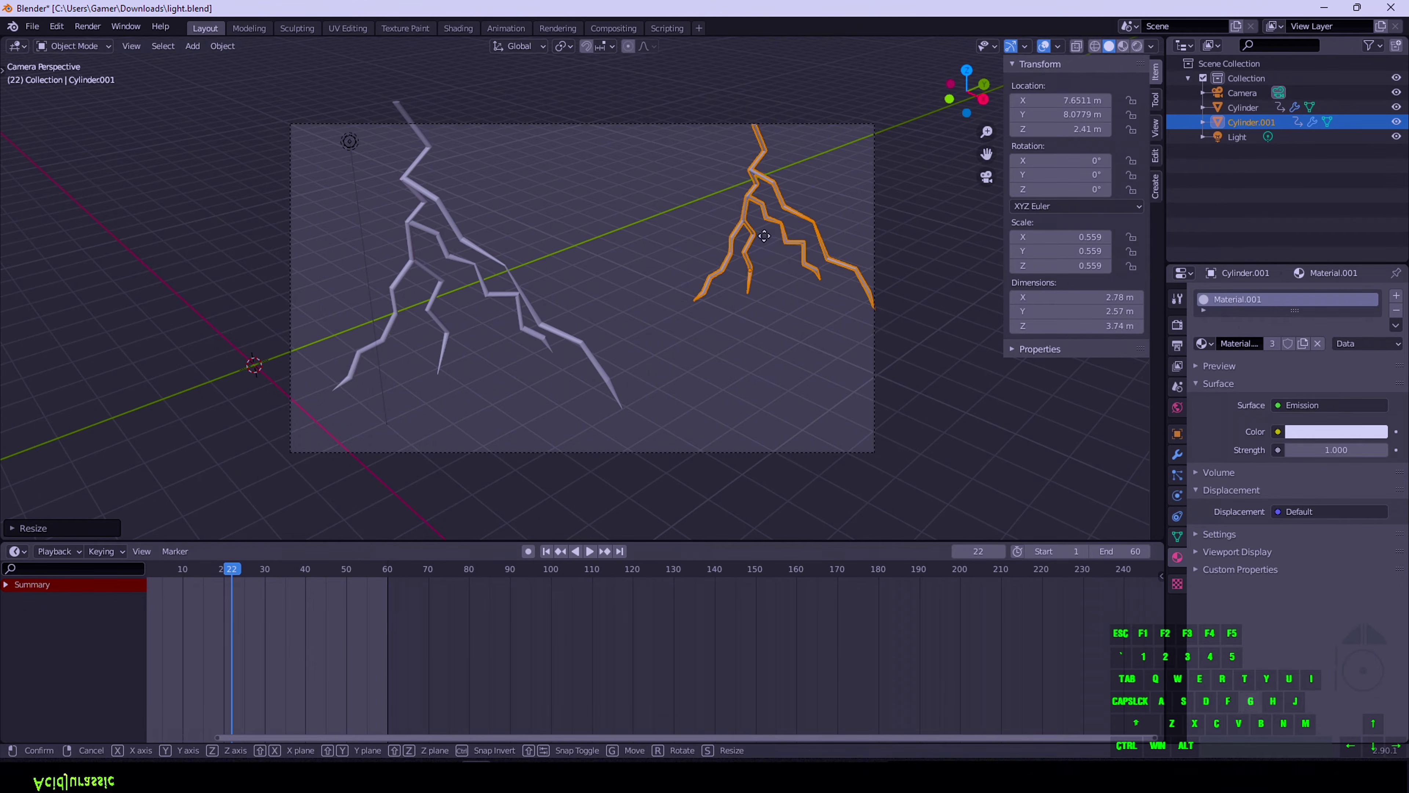
pyautogui.click(730, 185)
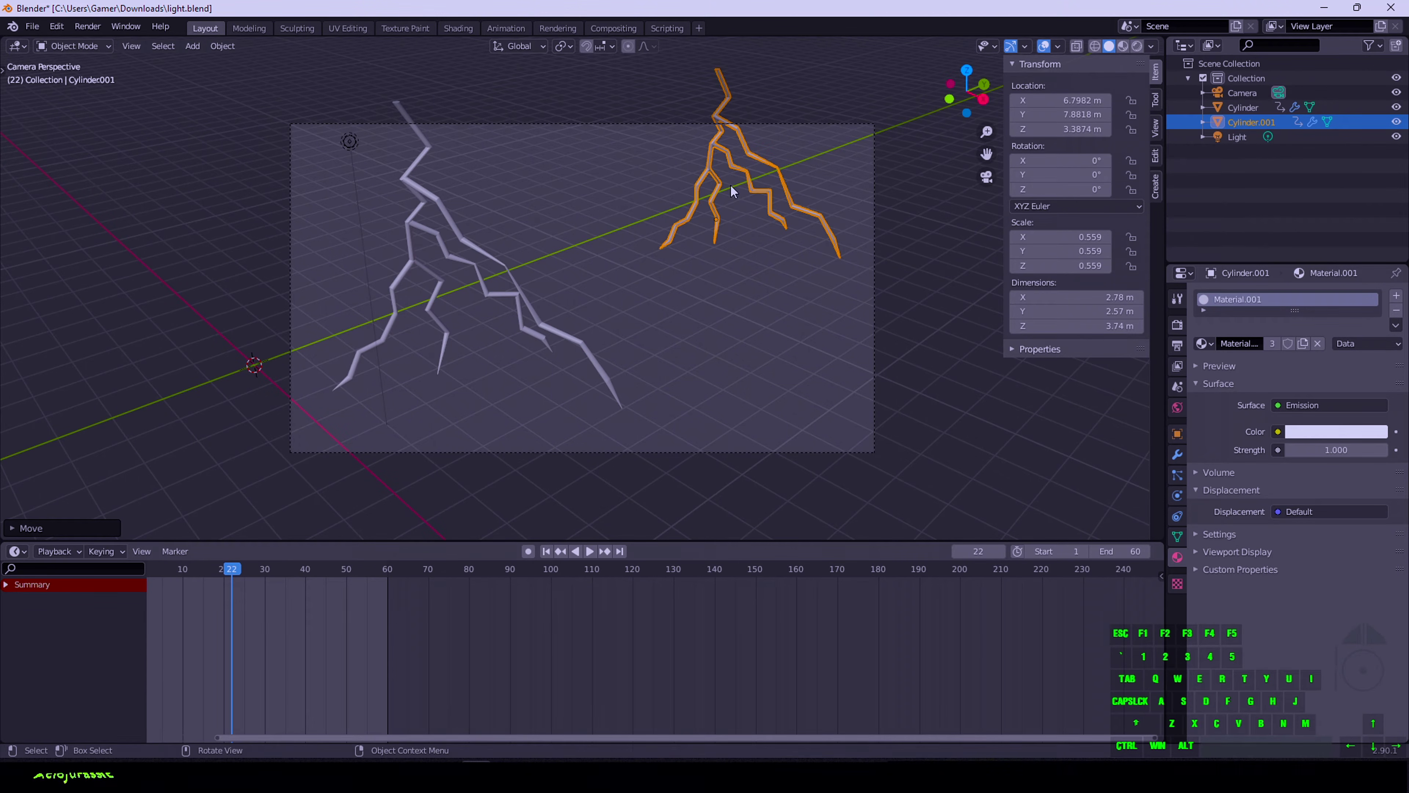
pyautogui.press('g')
pyautogui.click(731, 184)
pyautogui.press('g')
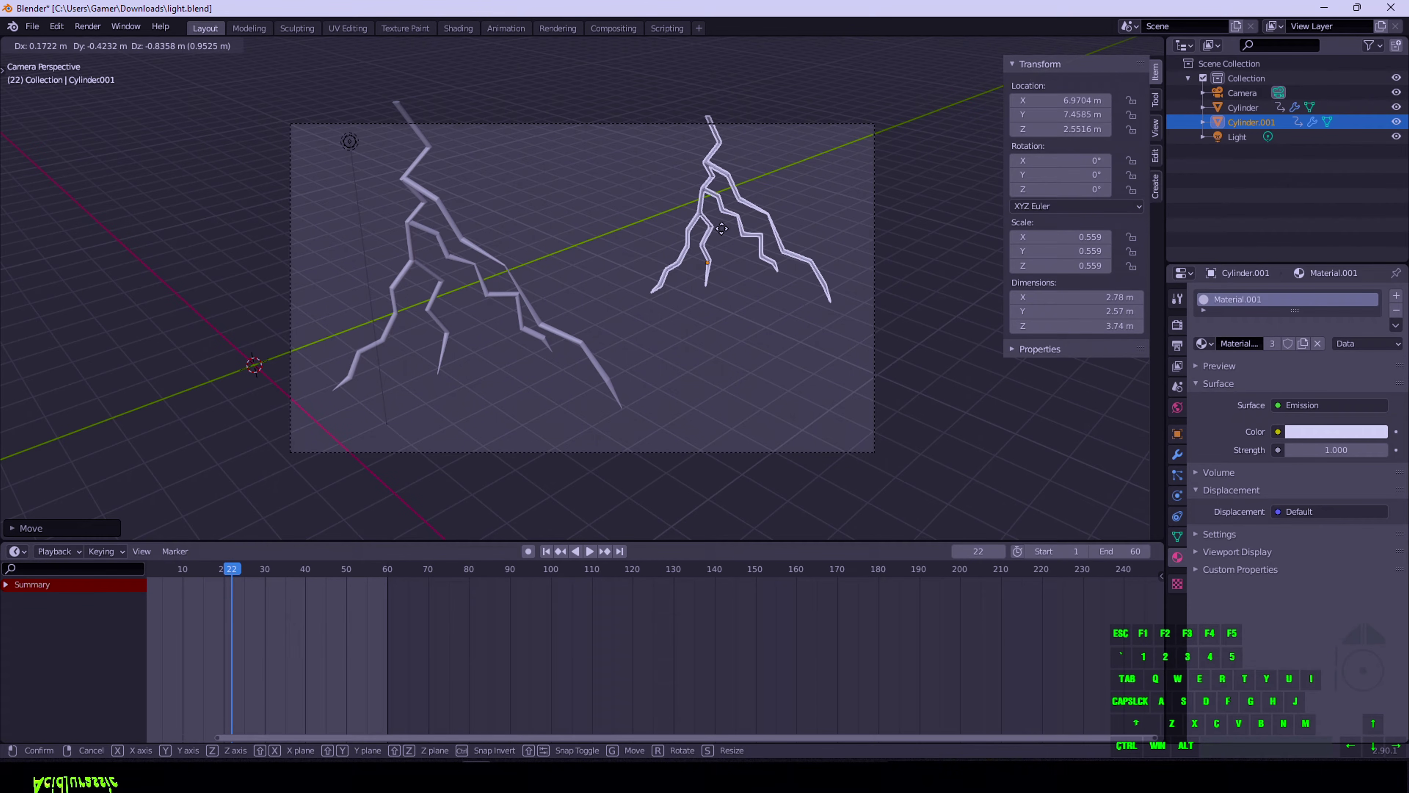
pyautogui.click(720, 204)
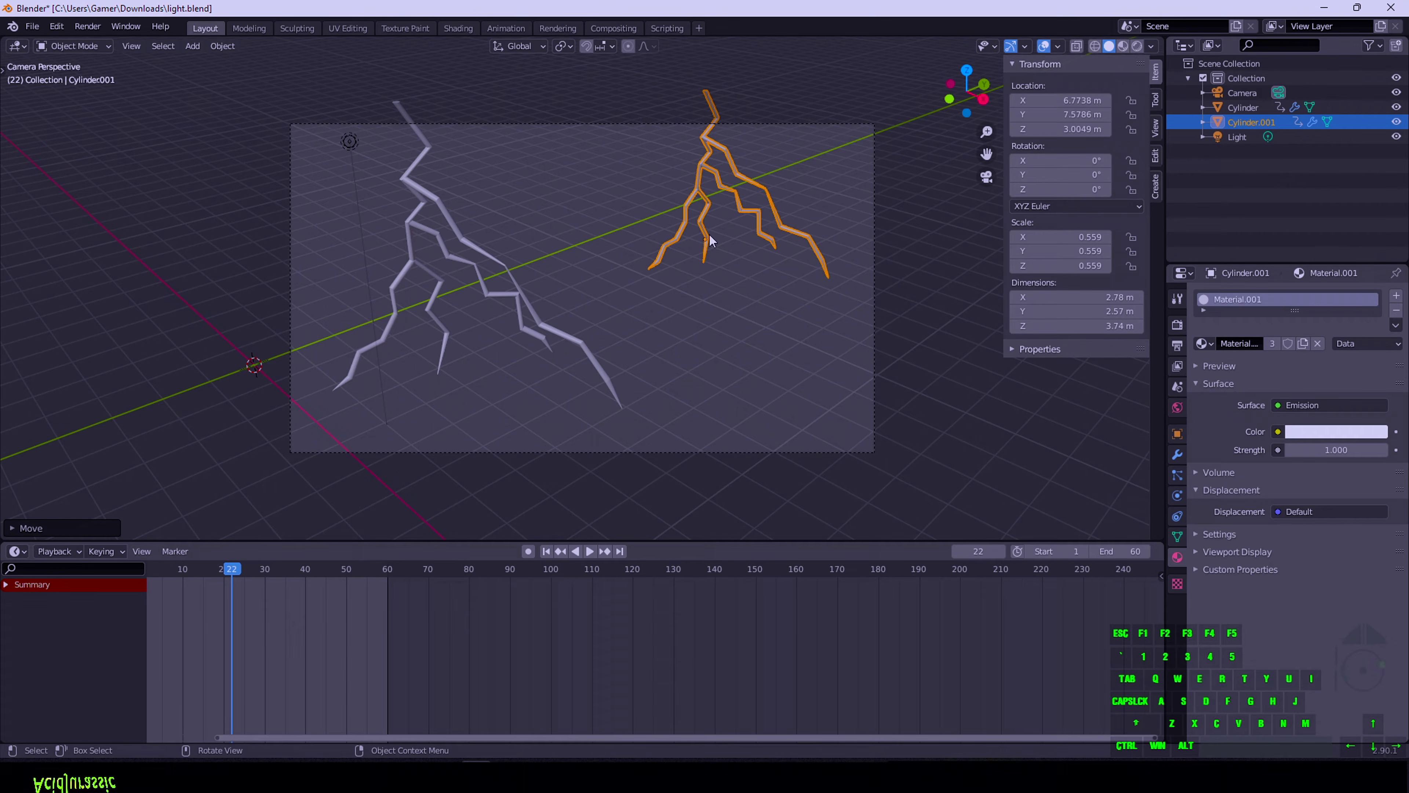
pyautogui.hotkey('ctrl', 'z')
pyautogui.scroll(2, 714, 132)
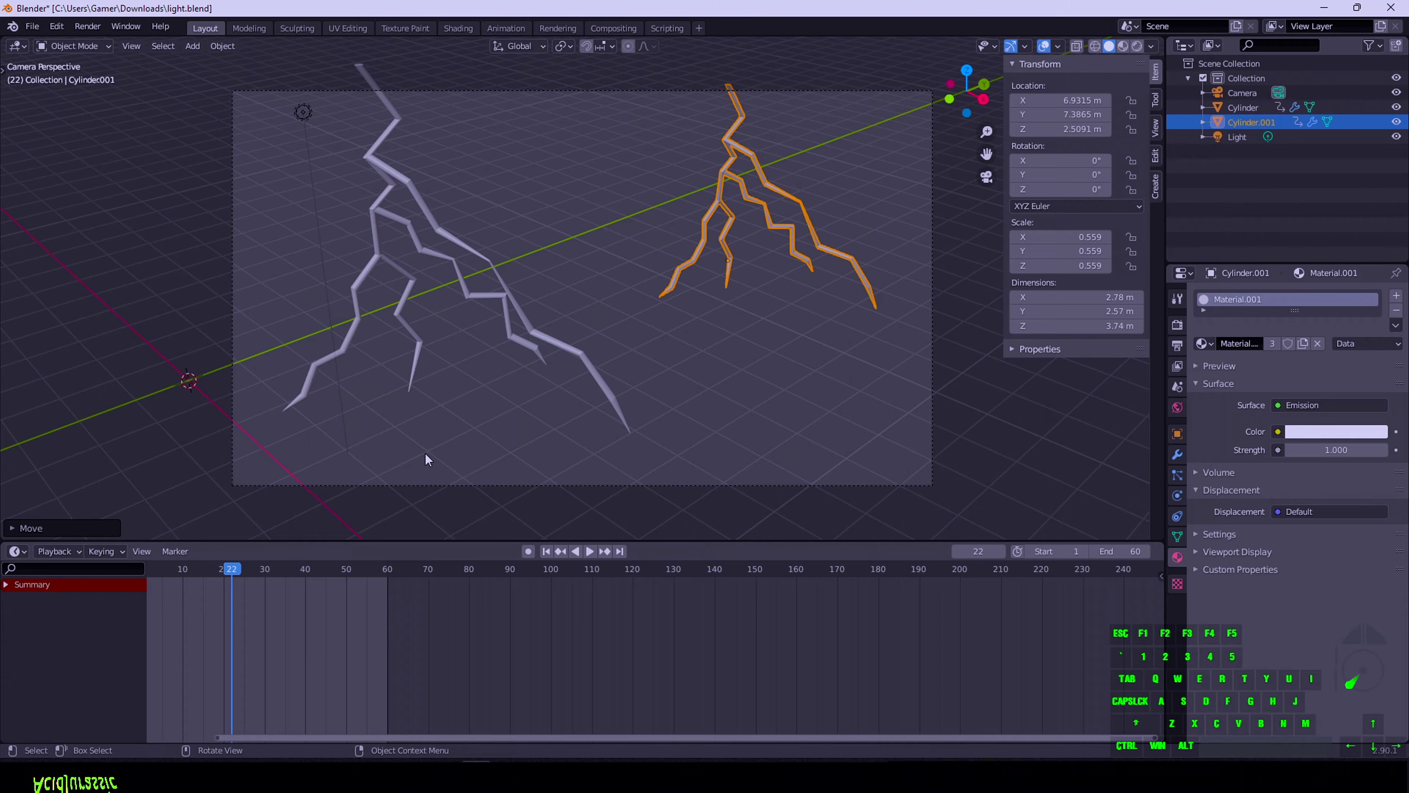
# Keyframe the small bolt's location and scale at frame 20, and shift that keyframe to frame 25
pyautogui.click(222, 572)
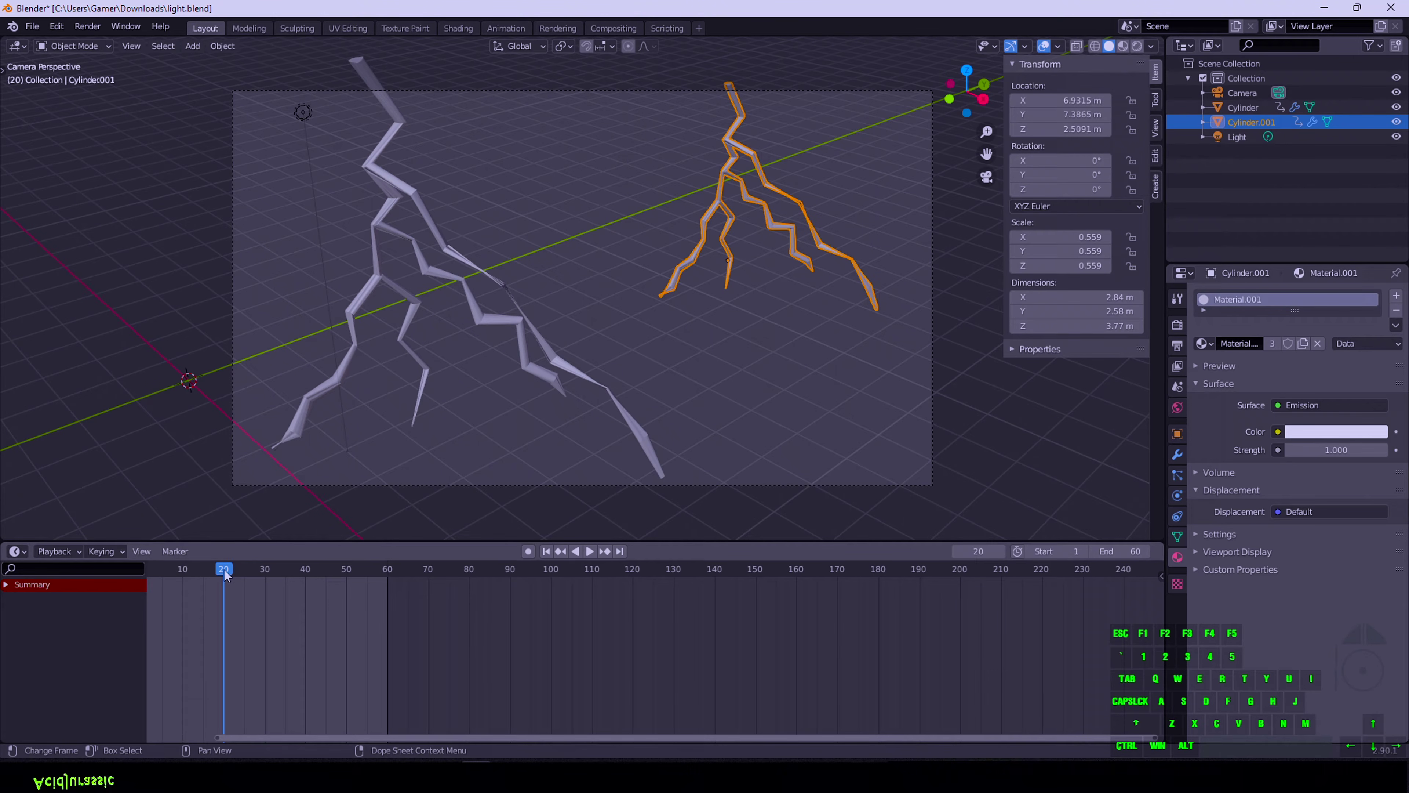
pyautogui.press('i')
pyautogui.click(772, 187)
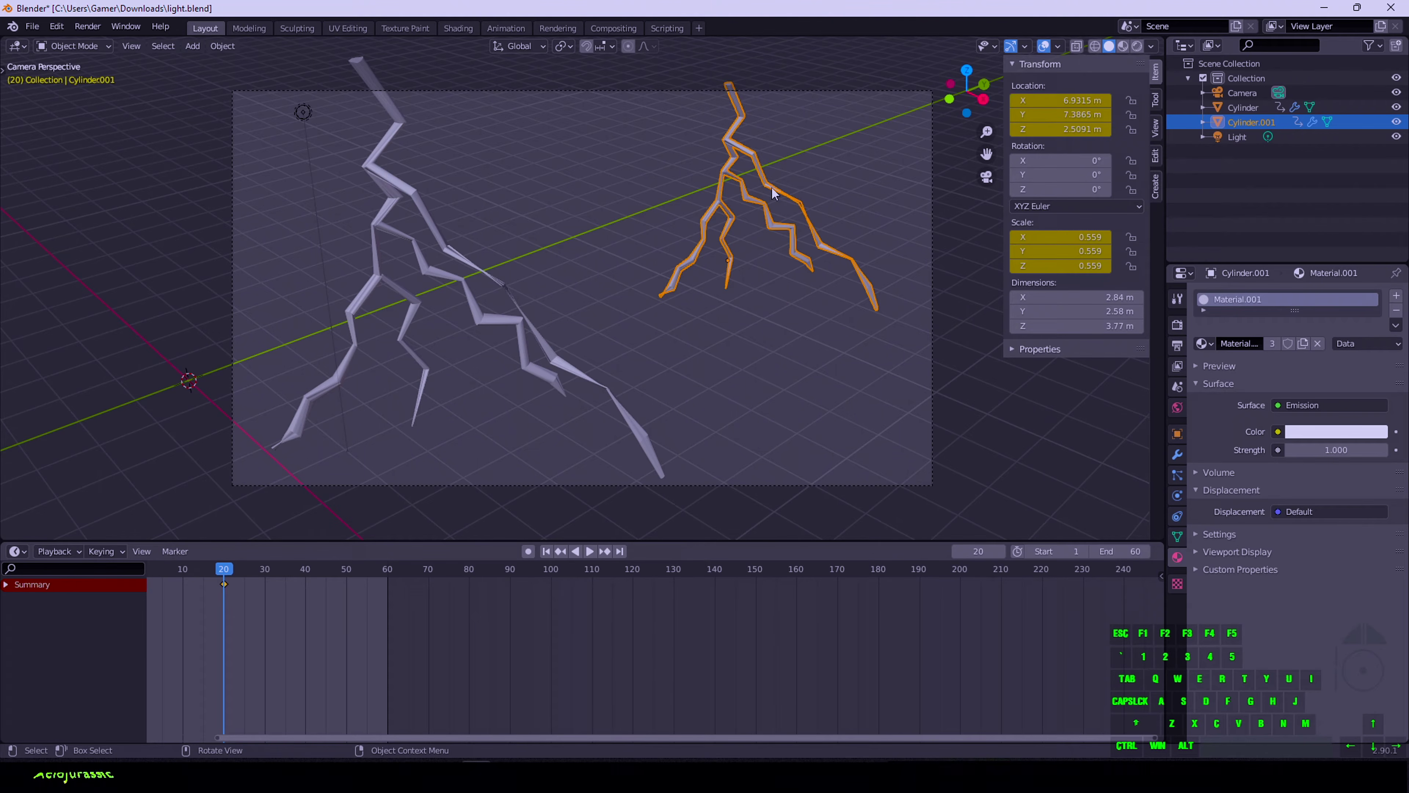
pyautogui.click(185, 568)
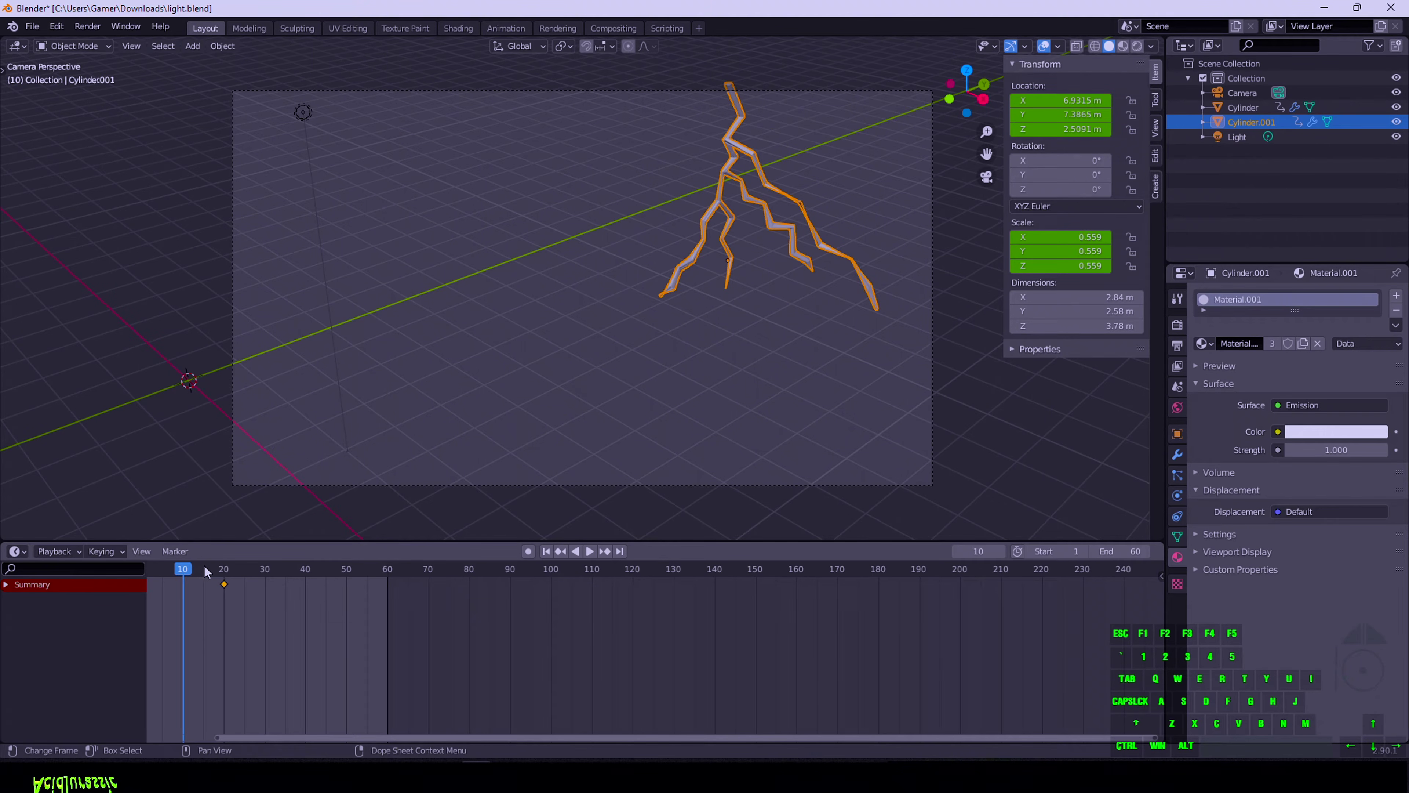
pyautogui.moveTo(227, 586); pyautogui.dragTo(245, 583)
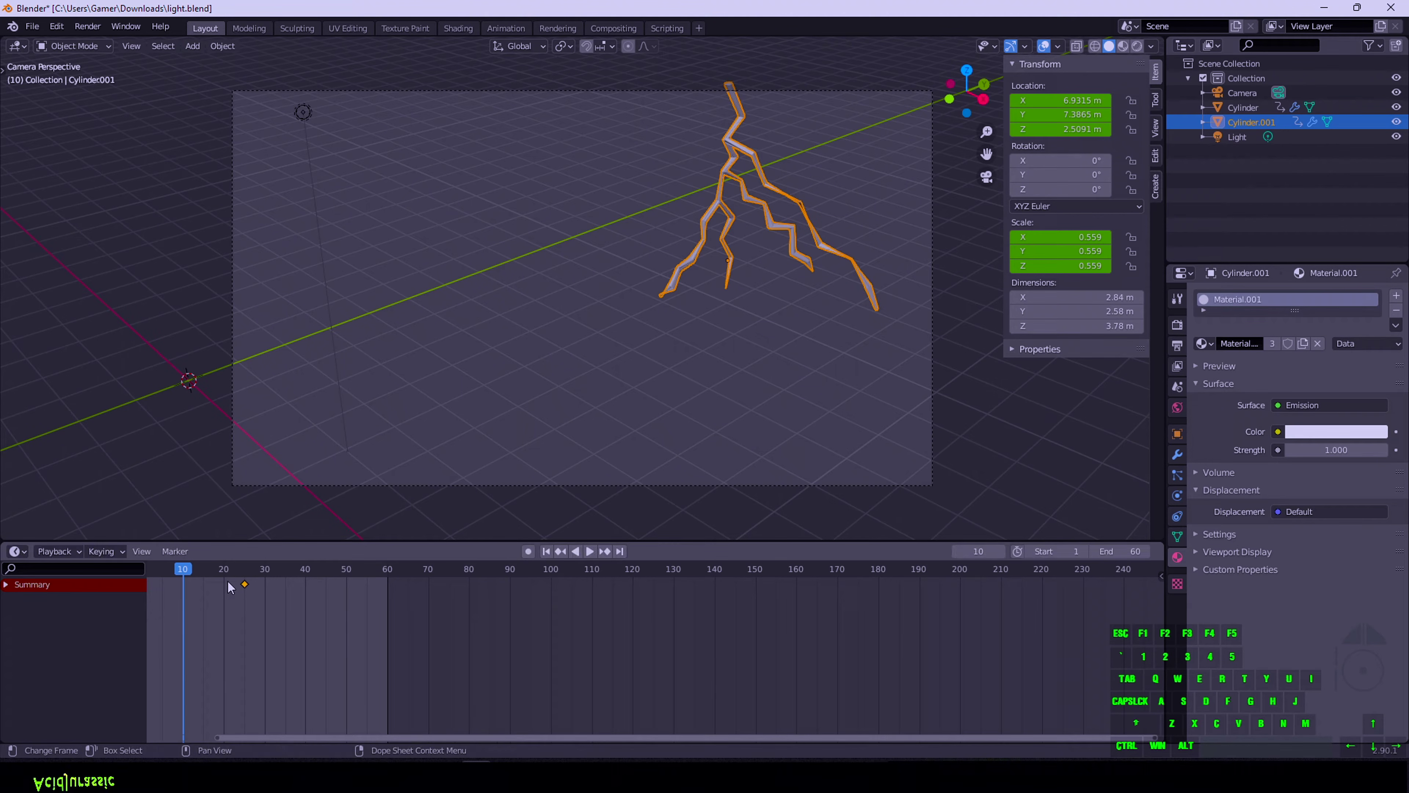
# At frame 15, scale the small bolt to 0, move it to about X 6.29, Y 8.75, Z 5.32 m, and keyframe location and scale
pyautogui.click(204, 569)
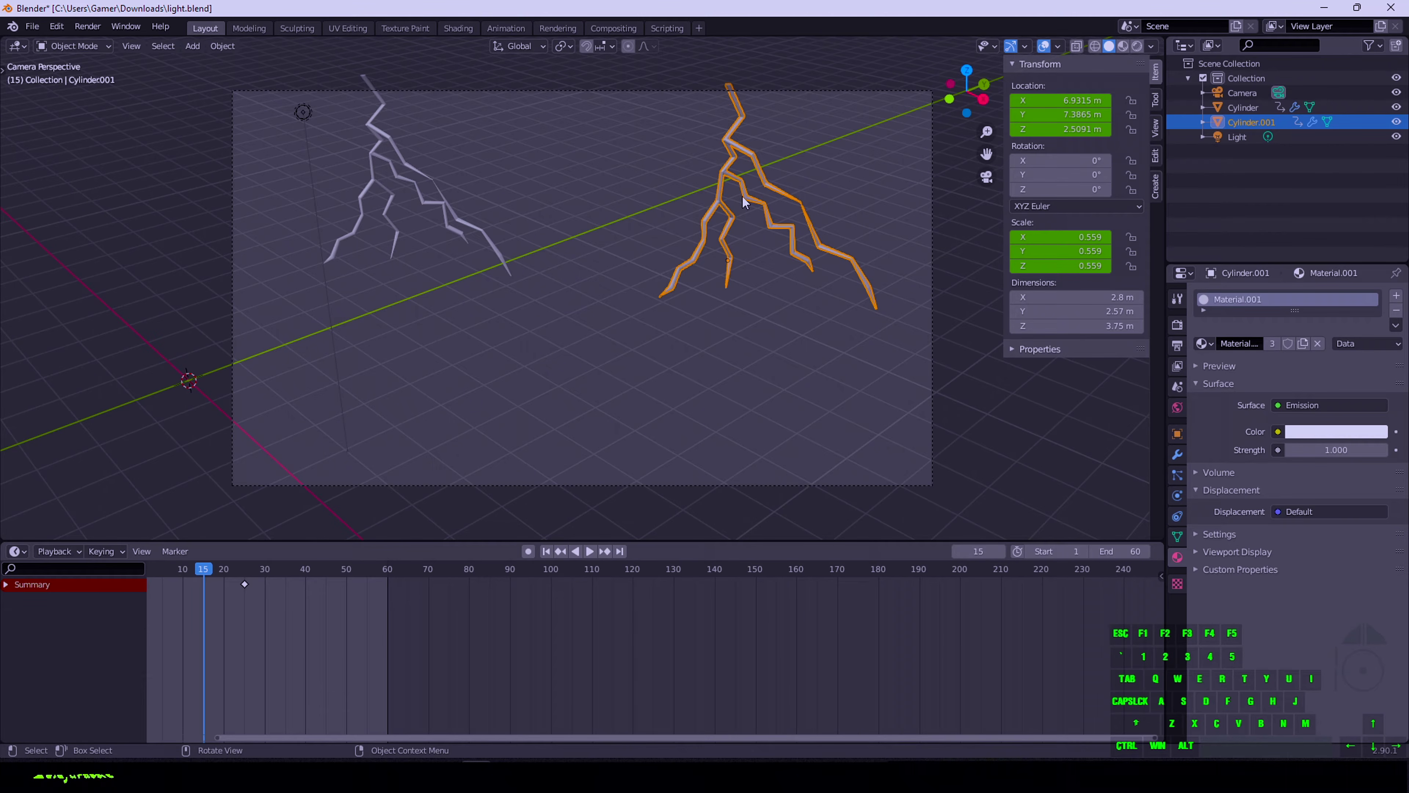
pyautogui.press('s')
pyautogui.press('0')
pyautogui.press('Return')
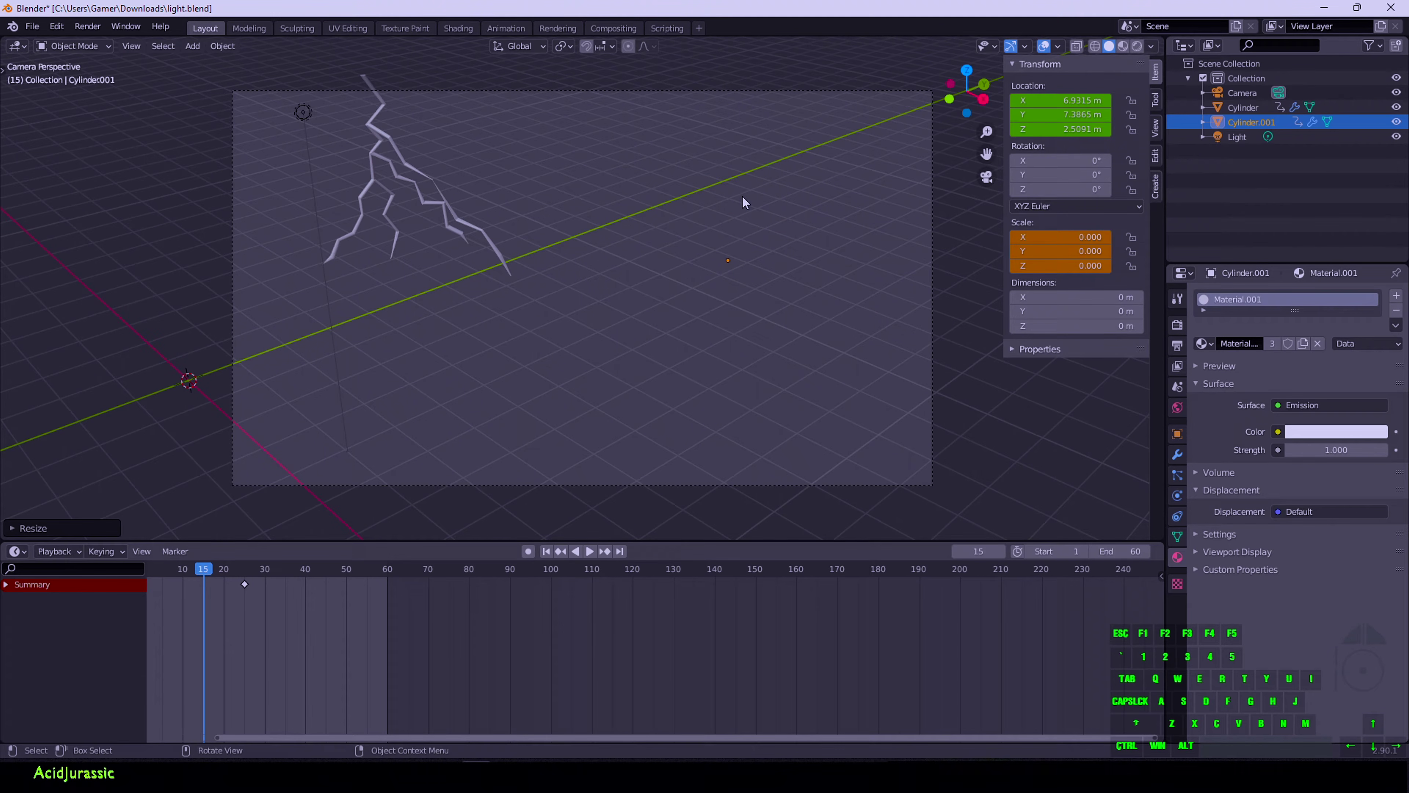
pyautogui.press('g')
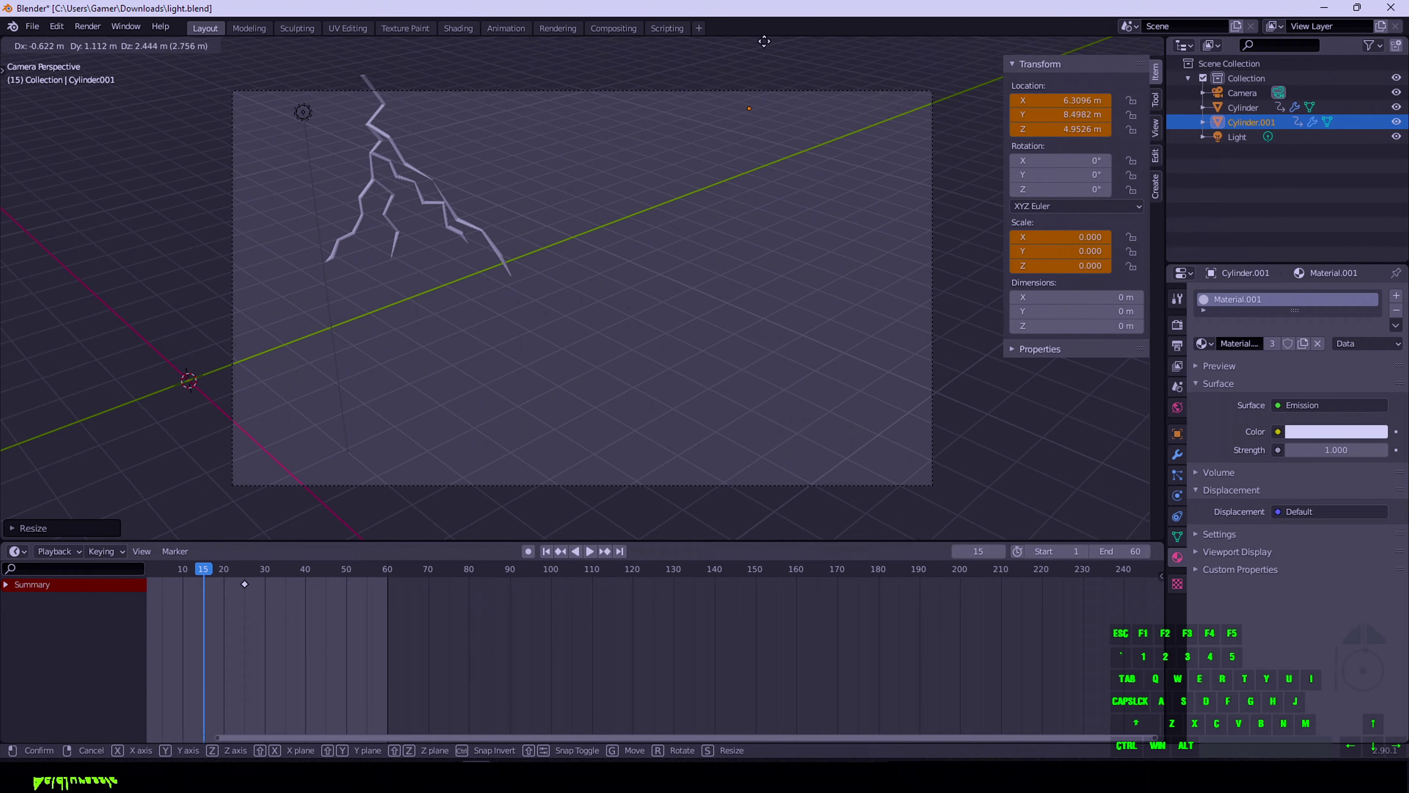
pyautogui.click(773, 522)
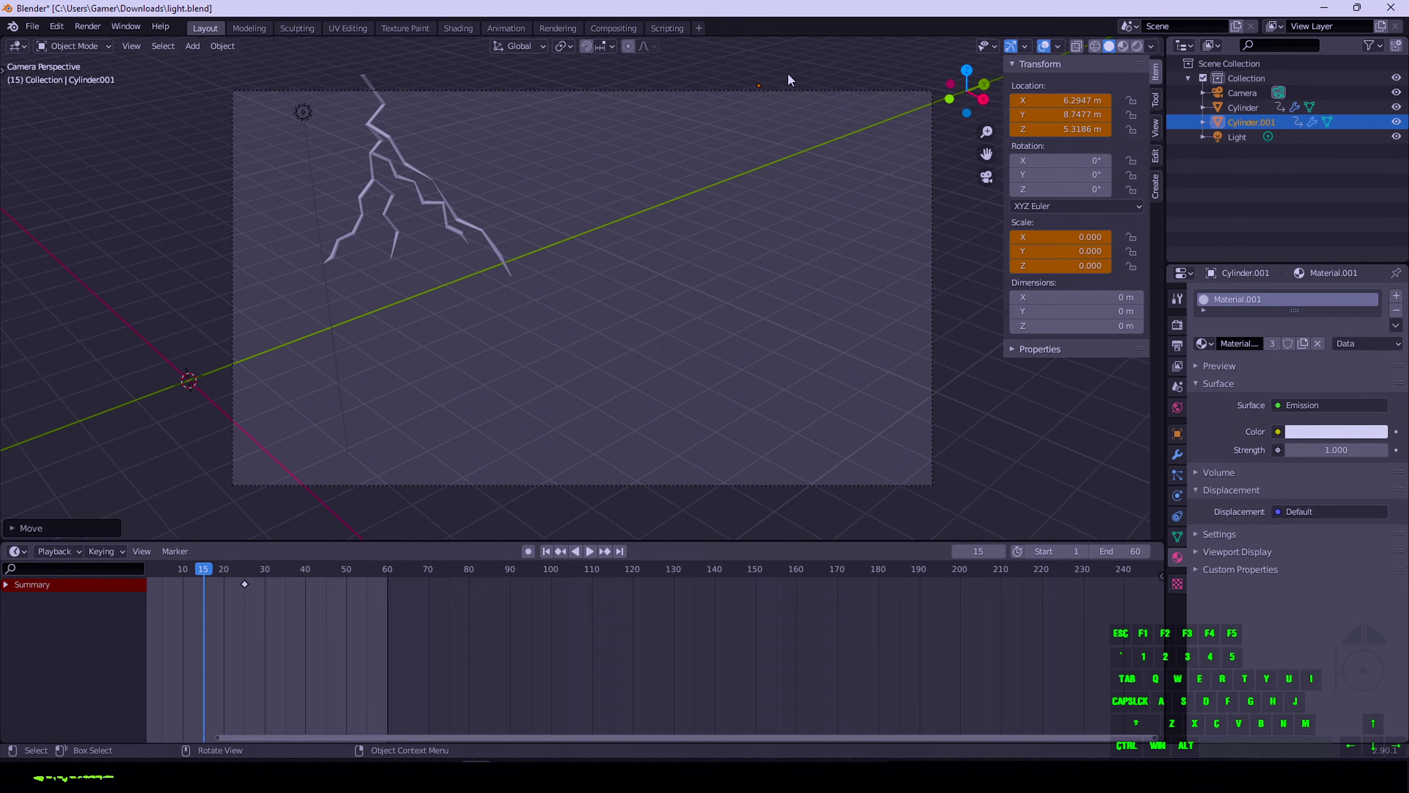
pyautogui.press('i')
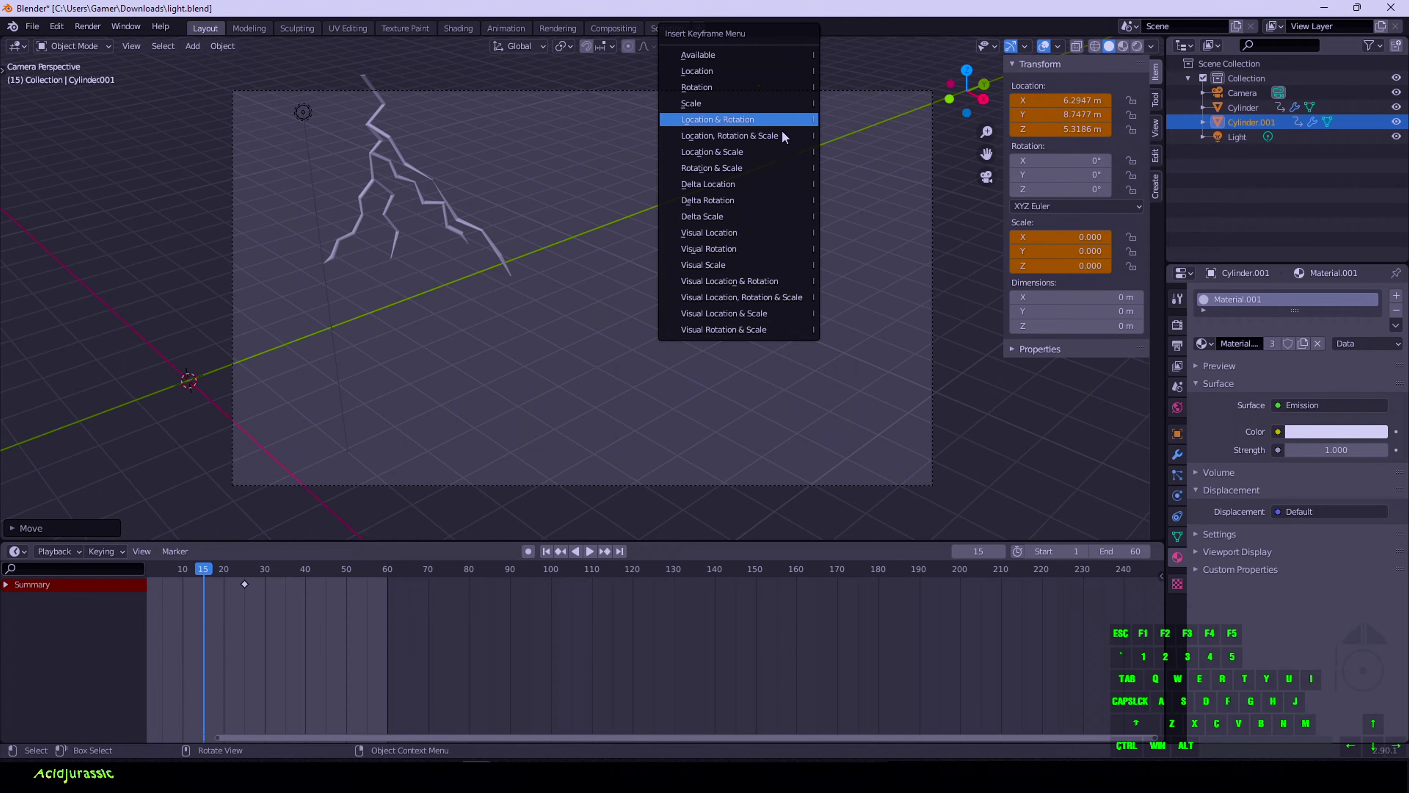
pyautogui.click(779, 149)
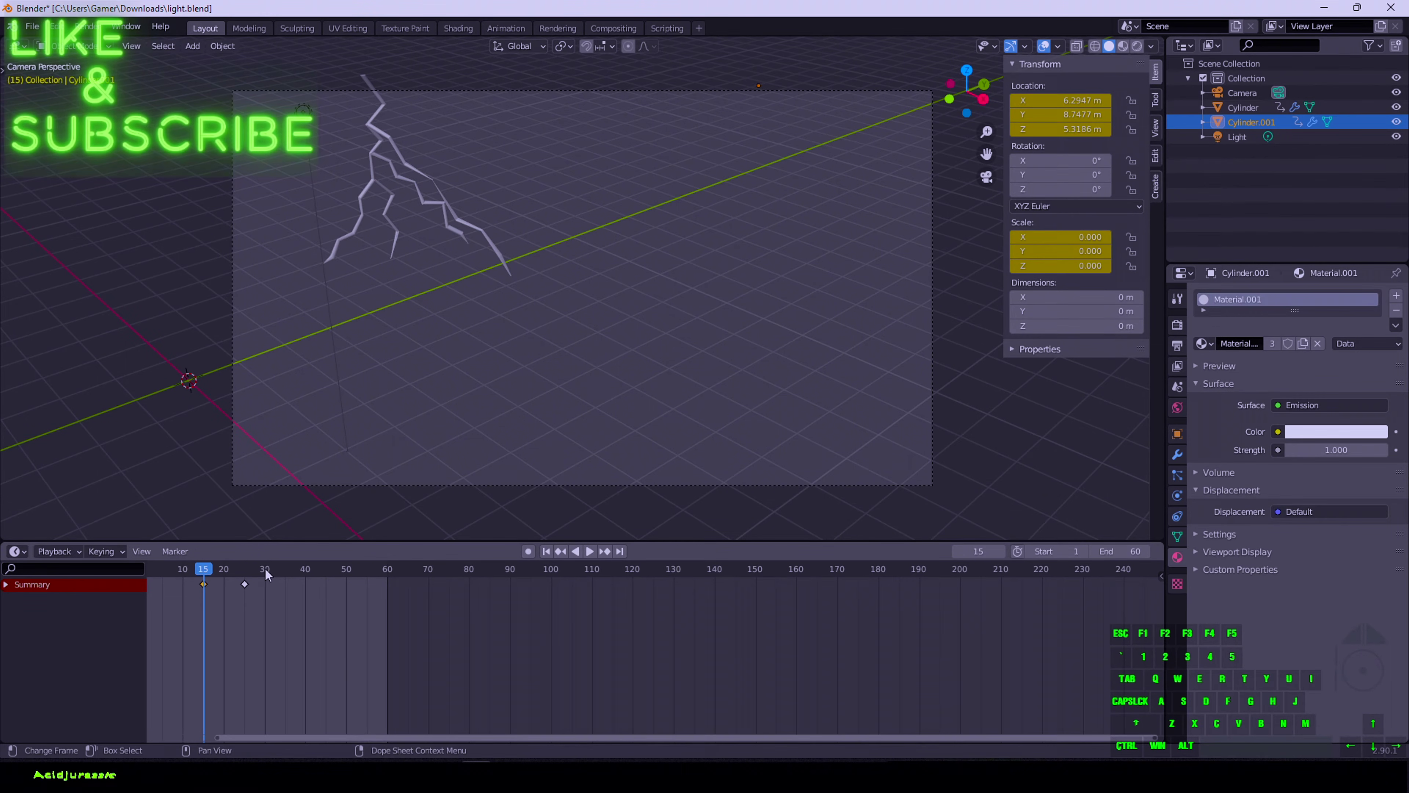
# At frame 35, scale the small bolt to 0, raise it to about X 6.55, Y 9.01, Z 5.31 m, and keyframe location and scale
pyautogui.moveTo(218, 571); pyautogui.dragTo(286, 574)
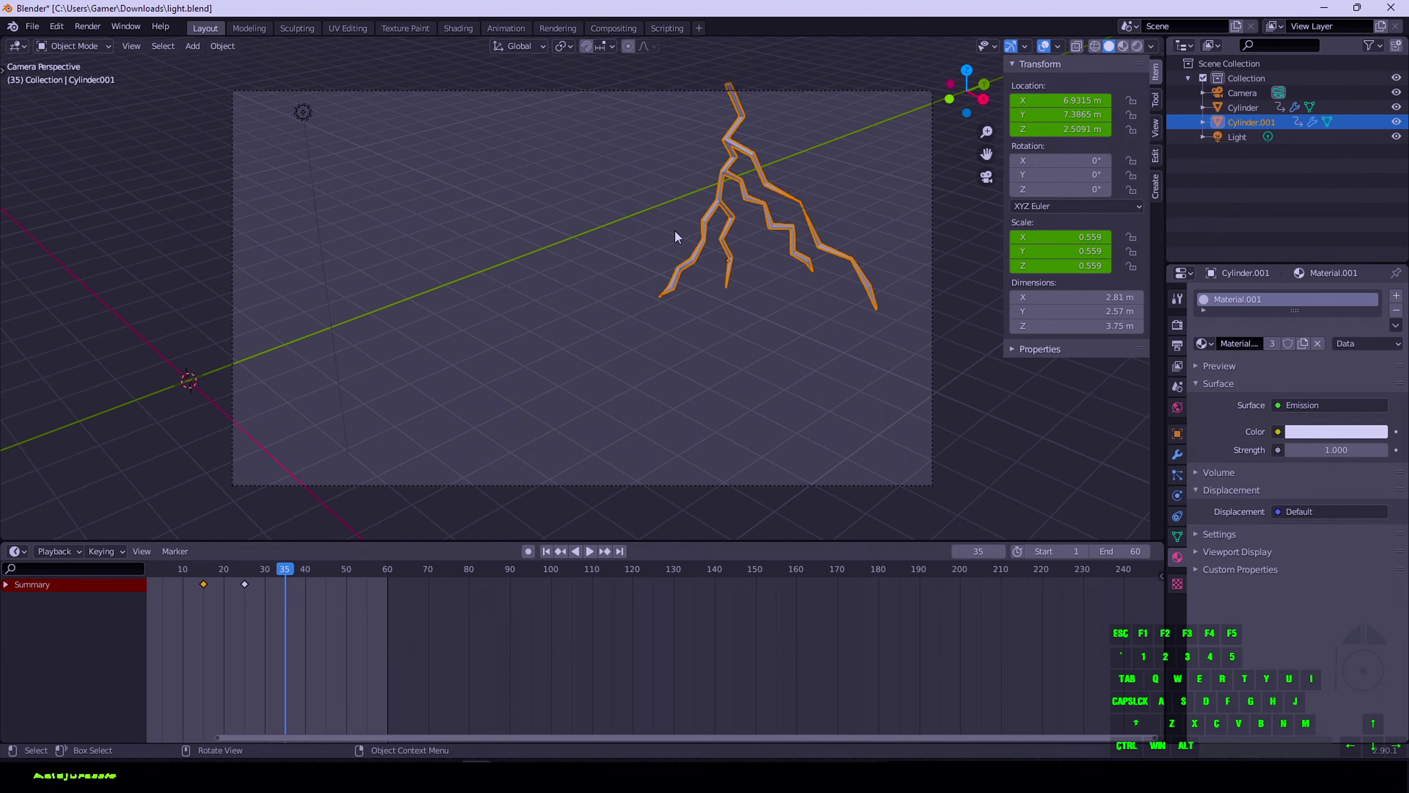
pyautogui.press('s')
pyautogui.press('0')
pyautogui.press('Return')
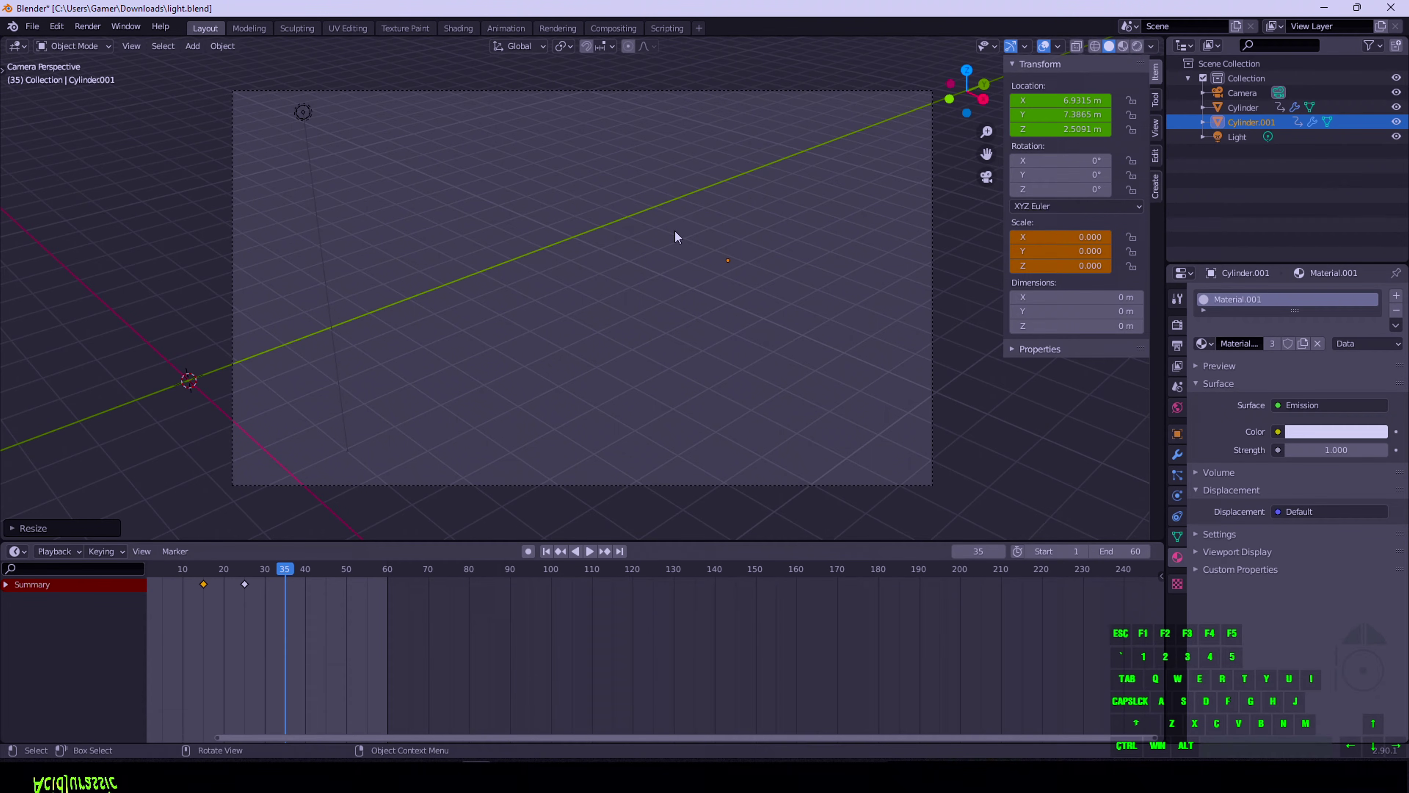
pyautogui.press('g')
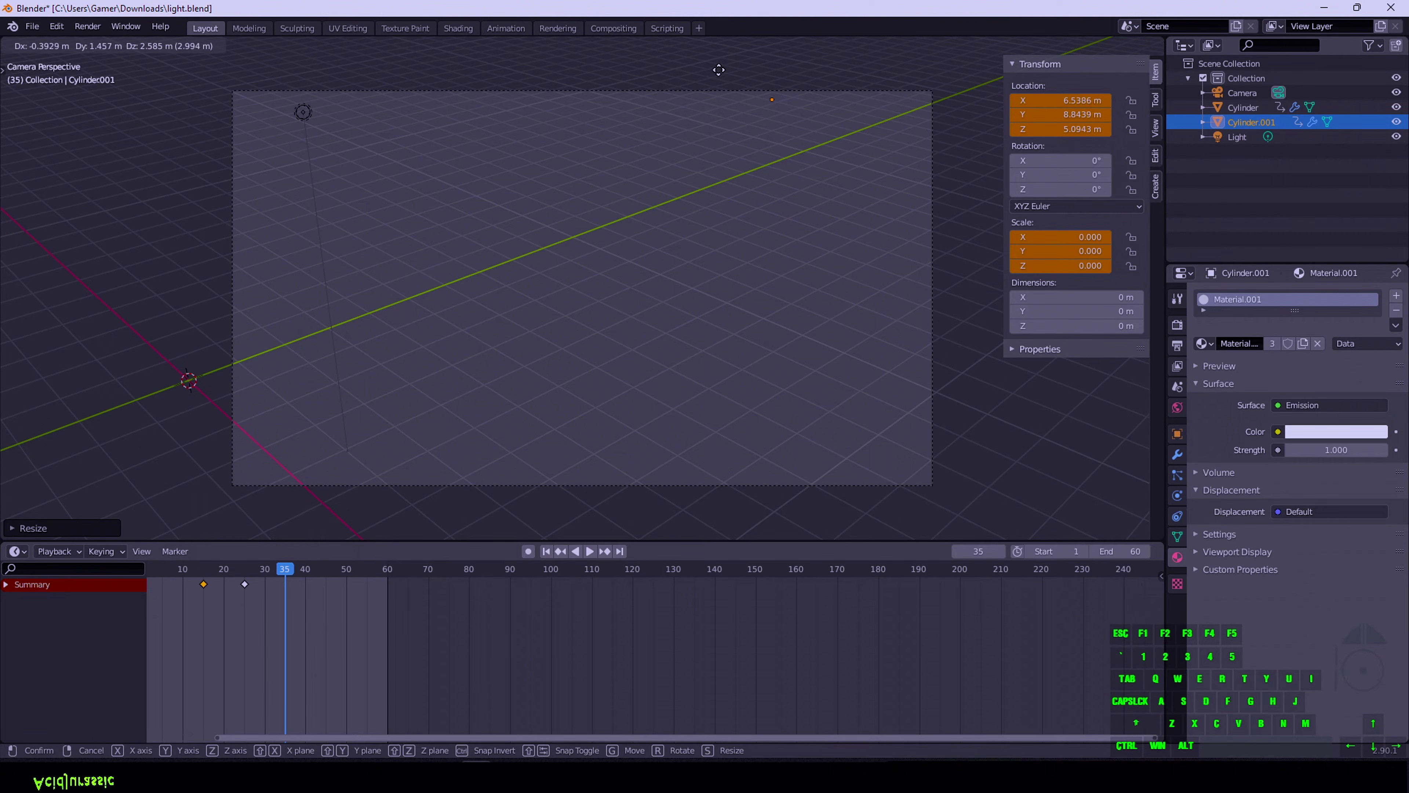
pyautogui.click(726, 57)
pyautogui.press('i')
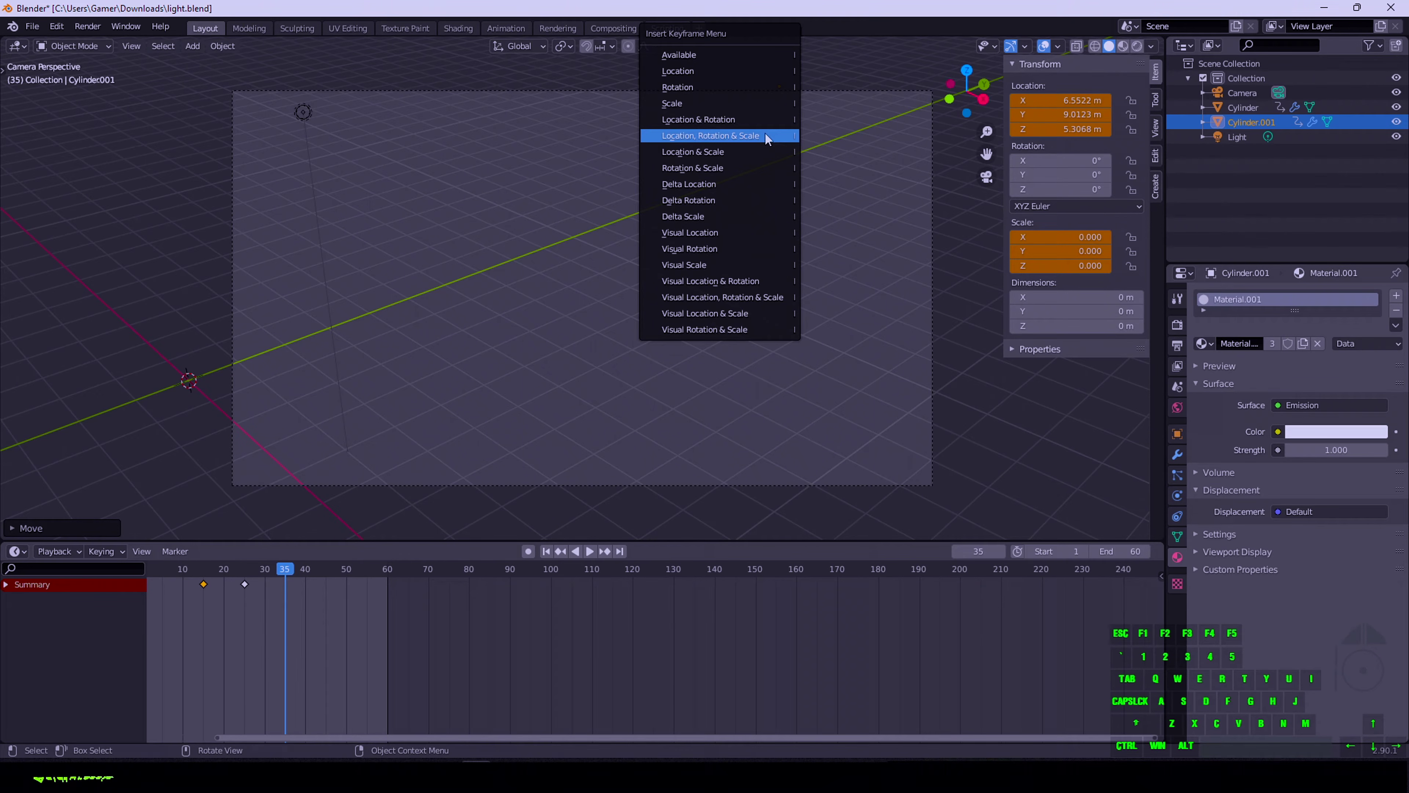
pyautogui.click(741, 150)
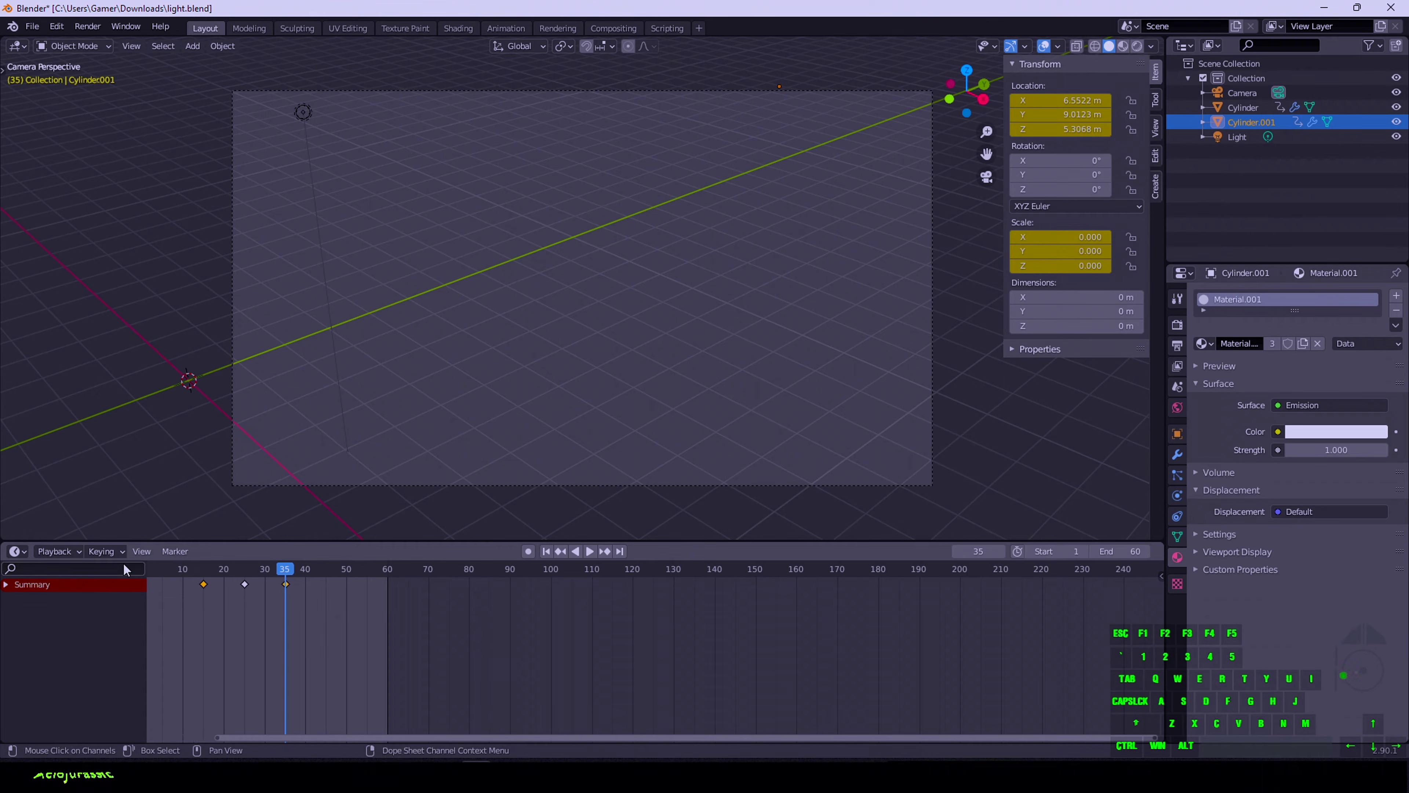
# Play the animation from the start and step through the frames around 35 to check when both bolts have retreated
pyautogui.moveTo(179, 570); pyautogui.dragTo(157, 571)
pyautogui.press('space')
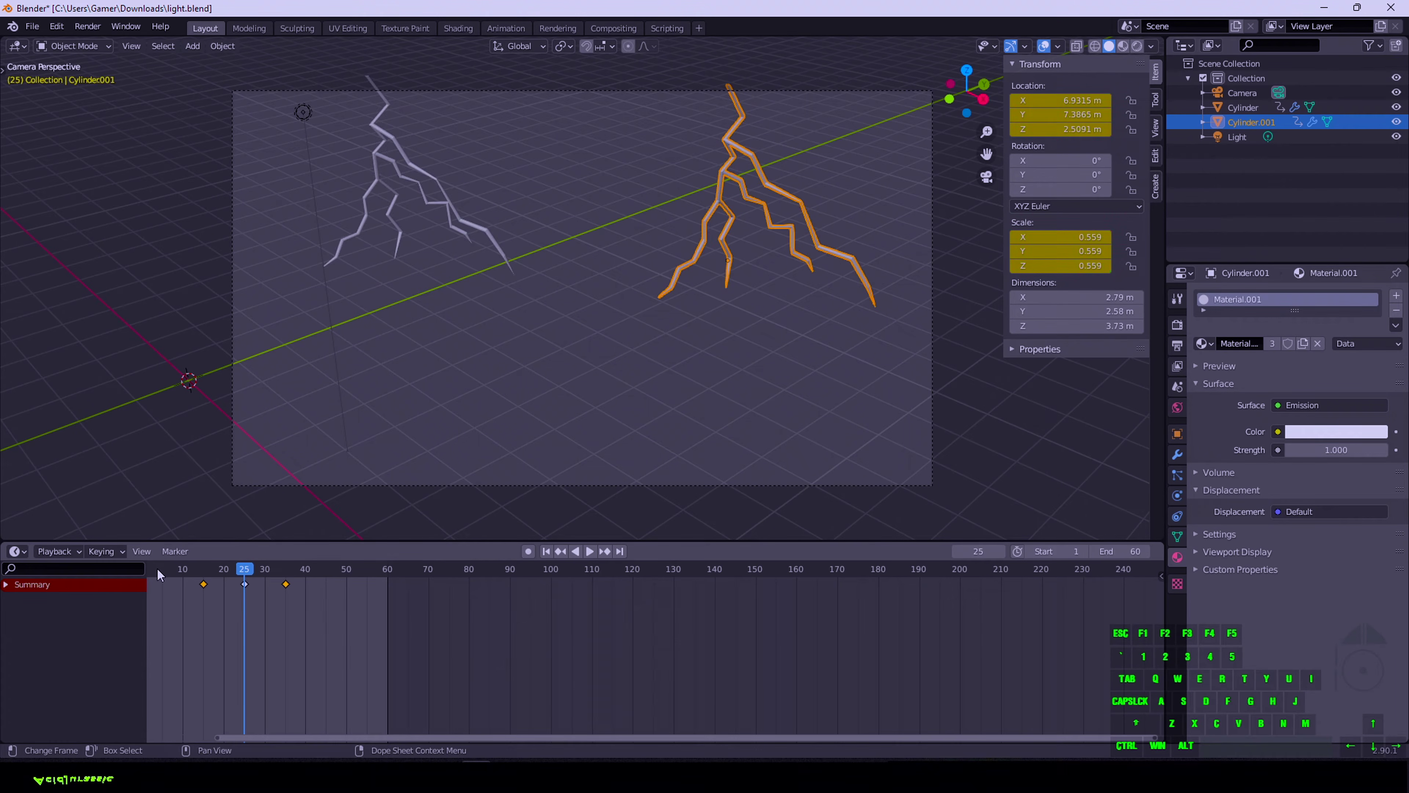
pyautogui.press('Right')
pyautogui.press('Right')
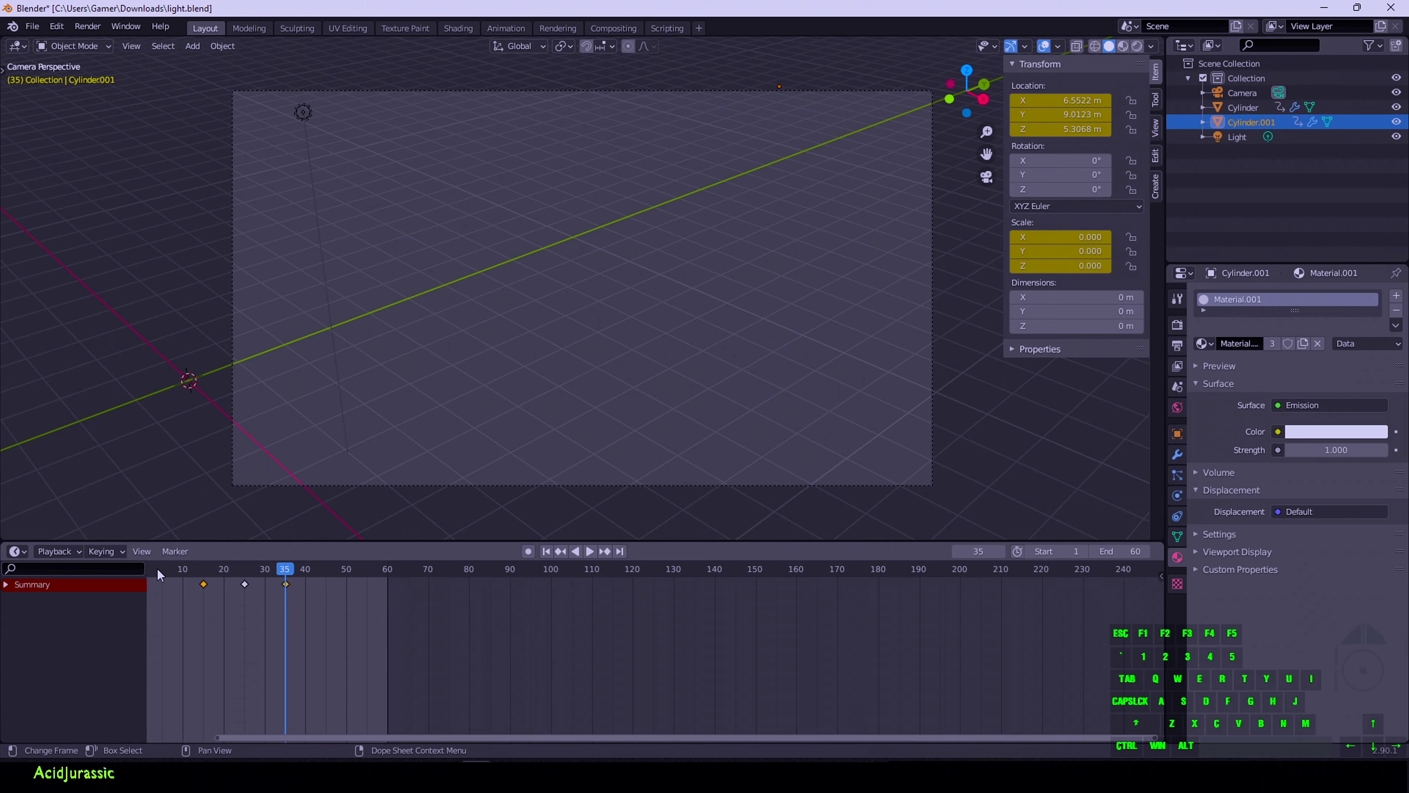
pyautogui.press('Right')
pyautogui.press('Right')
pyautogui.press('Right')
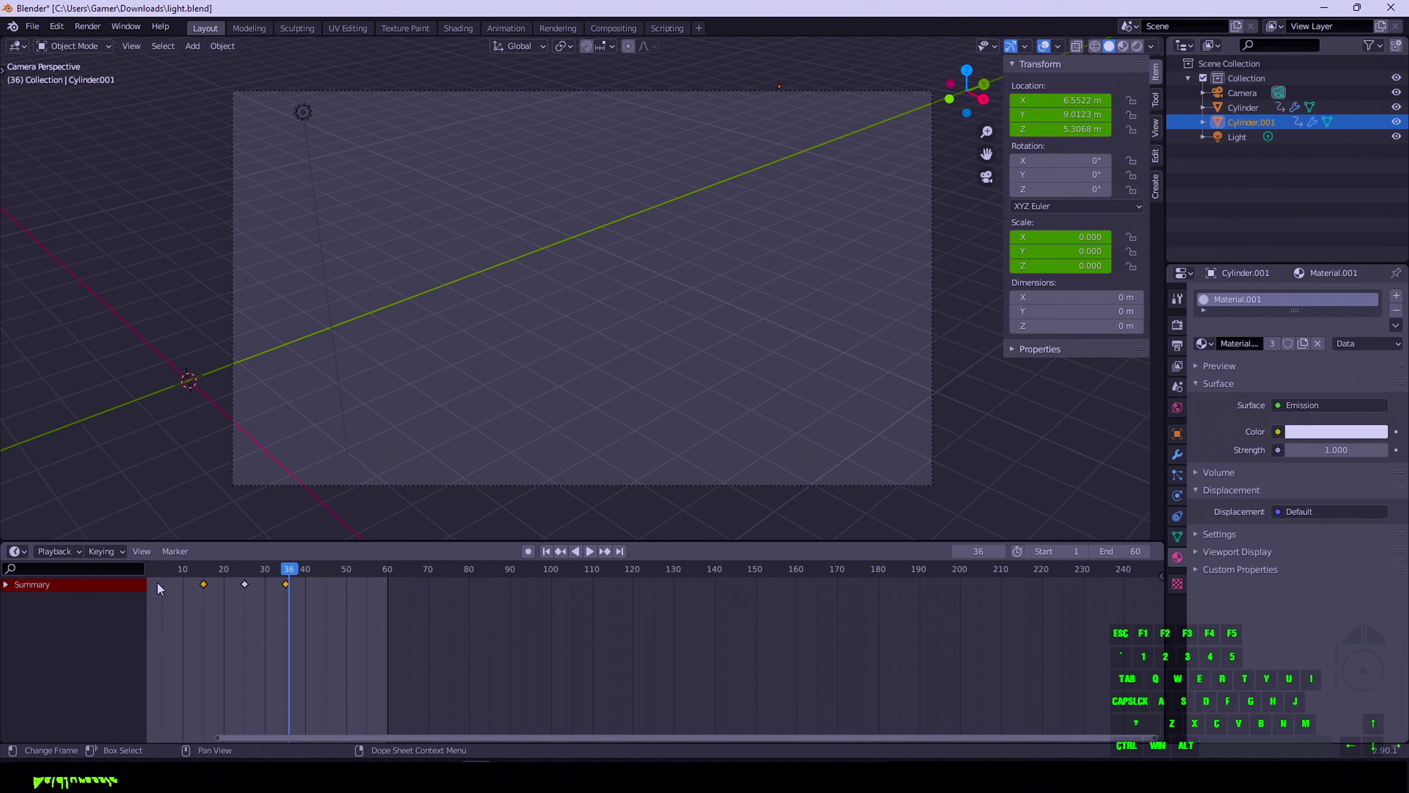
pyautogui.press('Left')
pyautogui.press('Left')
pyautogui.press('Left')
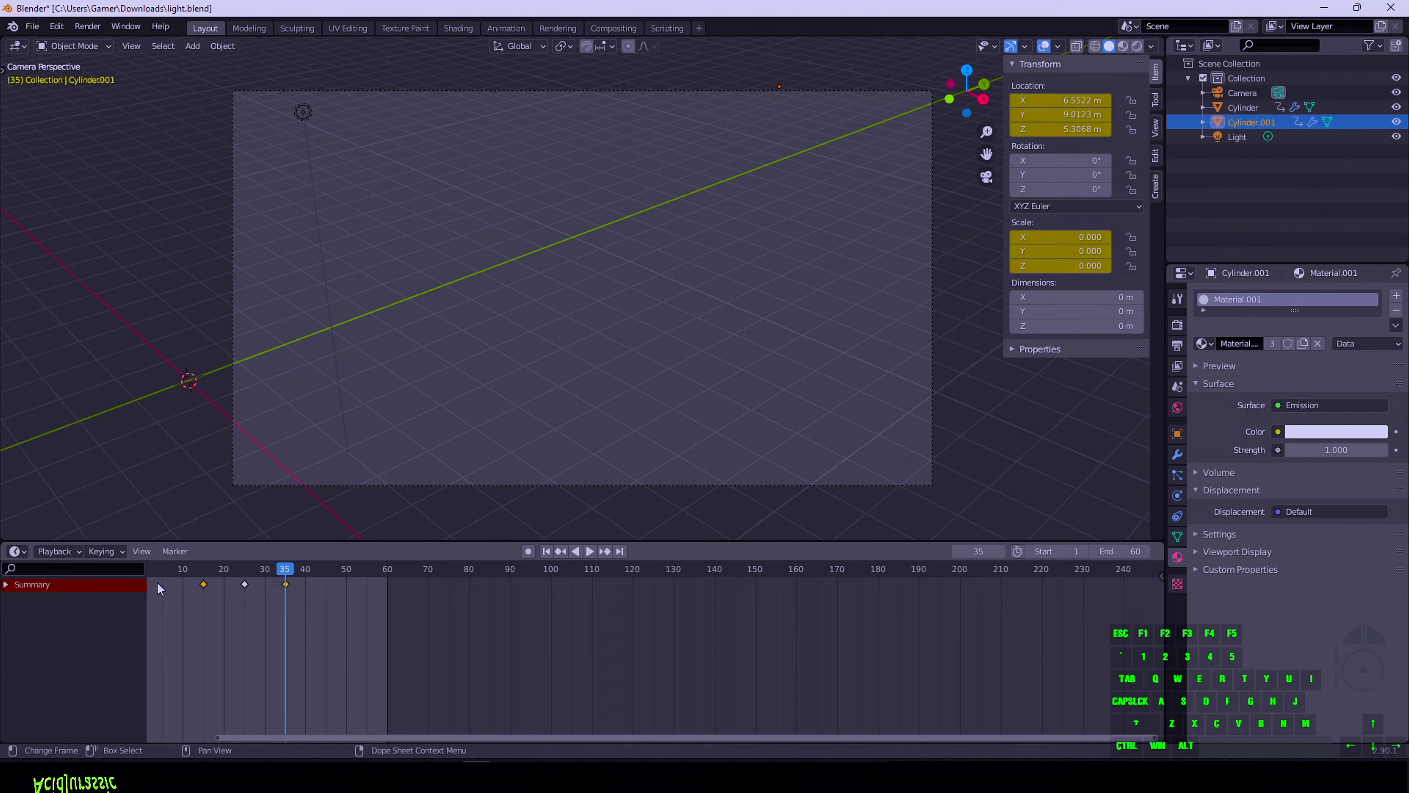
# Advance to frame 40 and set the animation's end frame to 40
pyautogui.press('Right')
pyautogui.press('Right')
pyautogui.press('Right')
pyautogui.press('Right')
pyautogui.press('Right')
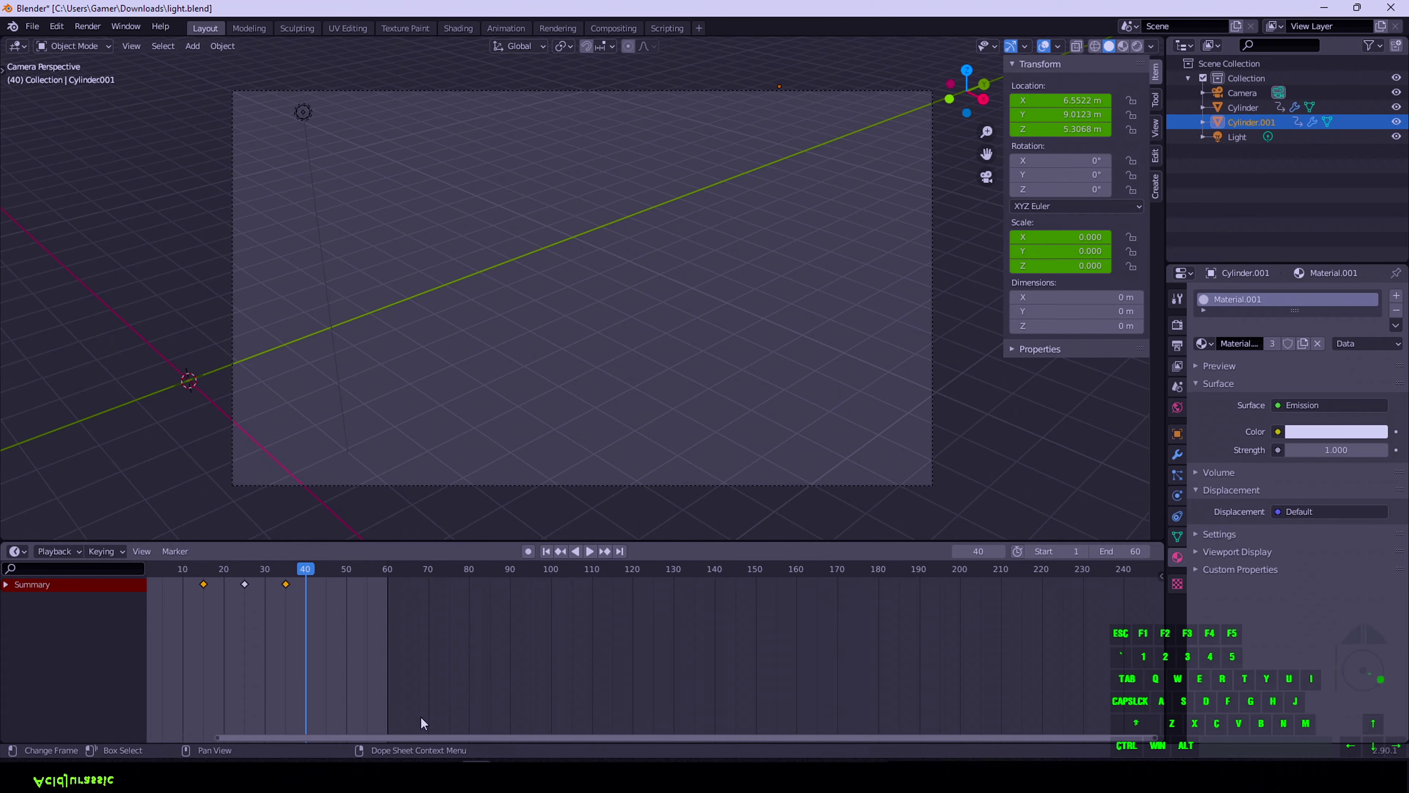
pyautogui.click(1132, 550)
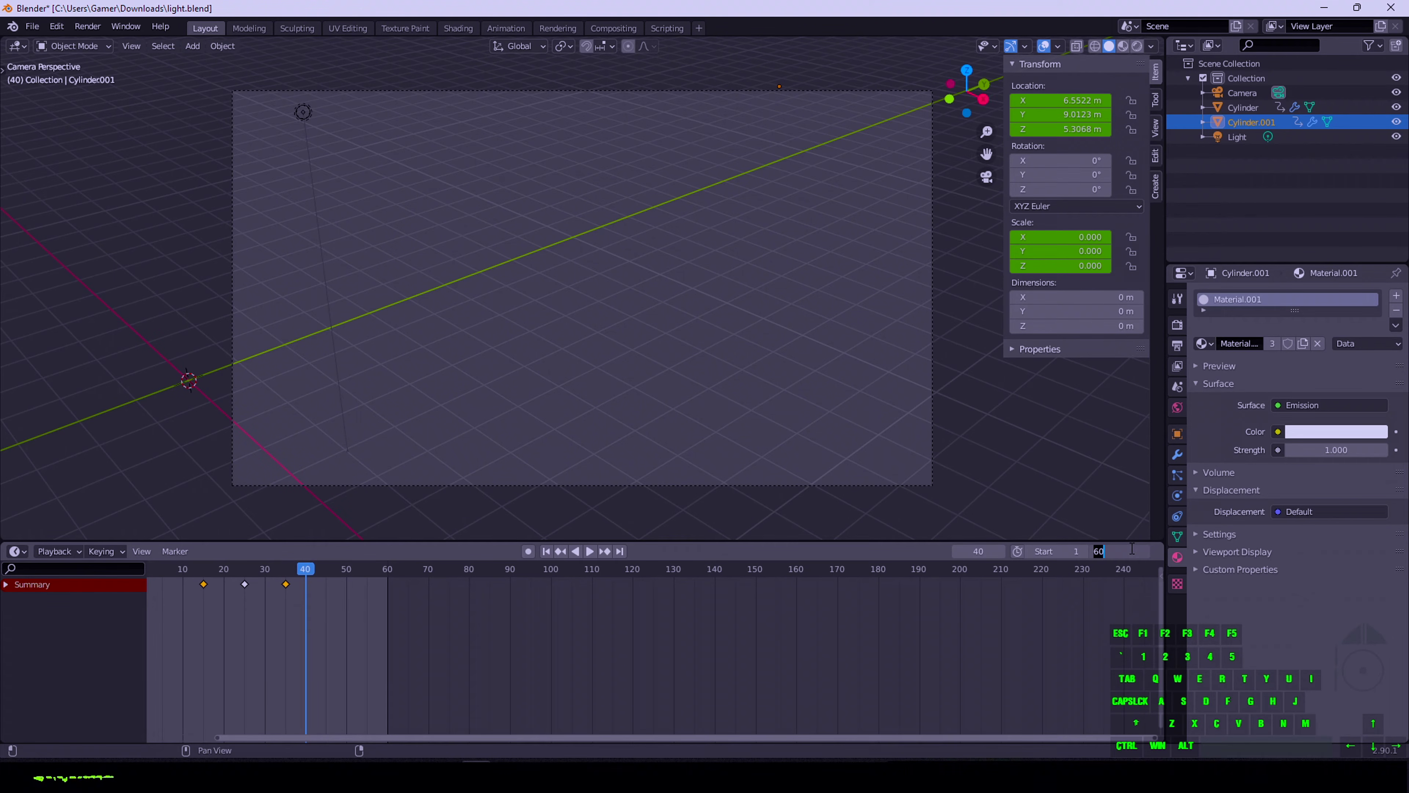
pyautogui.press('Return')
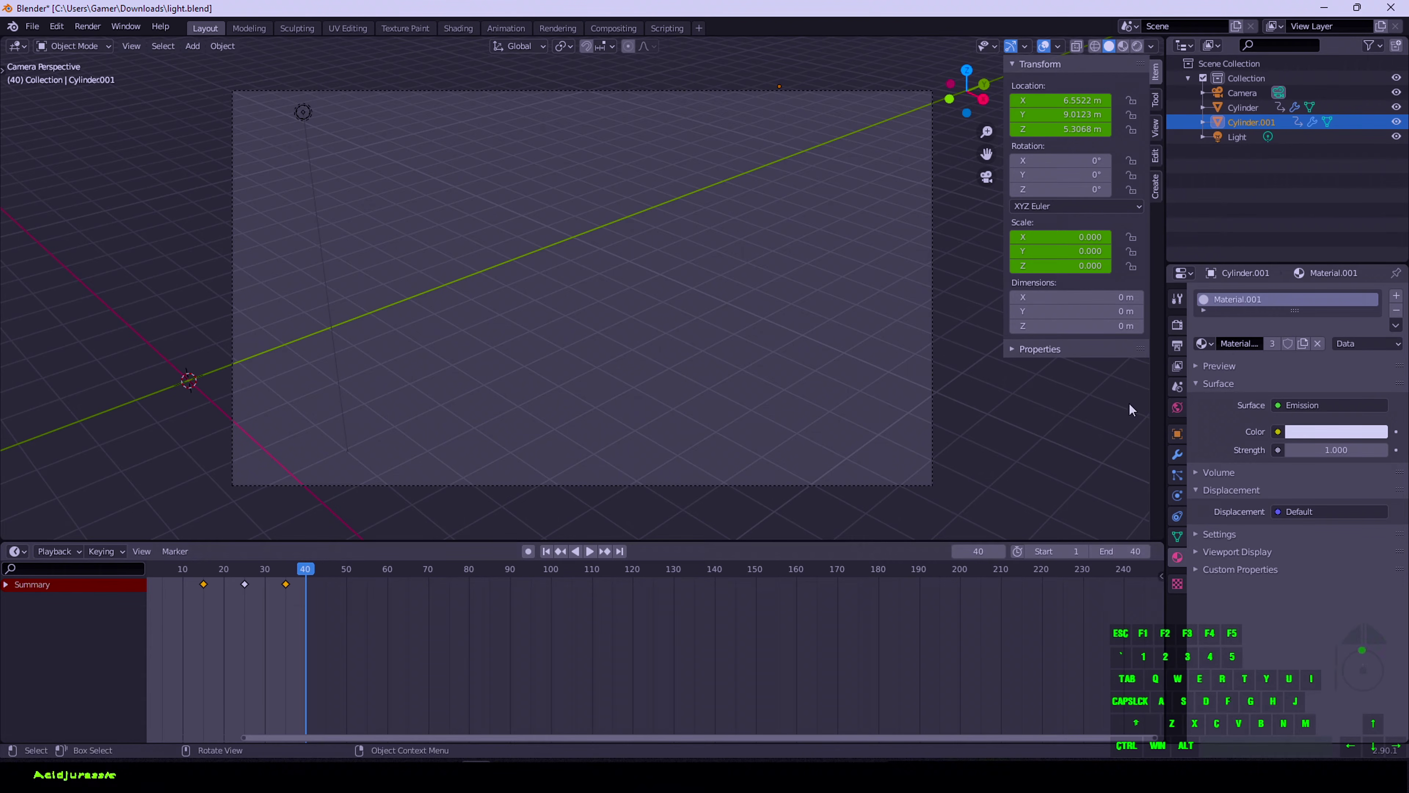
# Switch the scene's render engine from Cycles to Eevee
pyautogui.click(1176, 325)
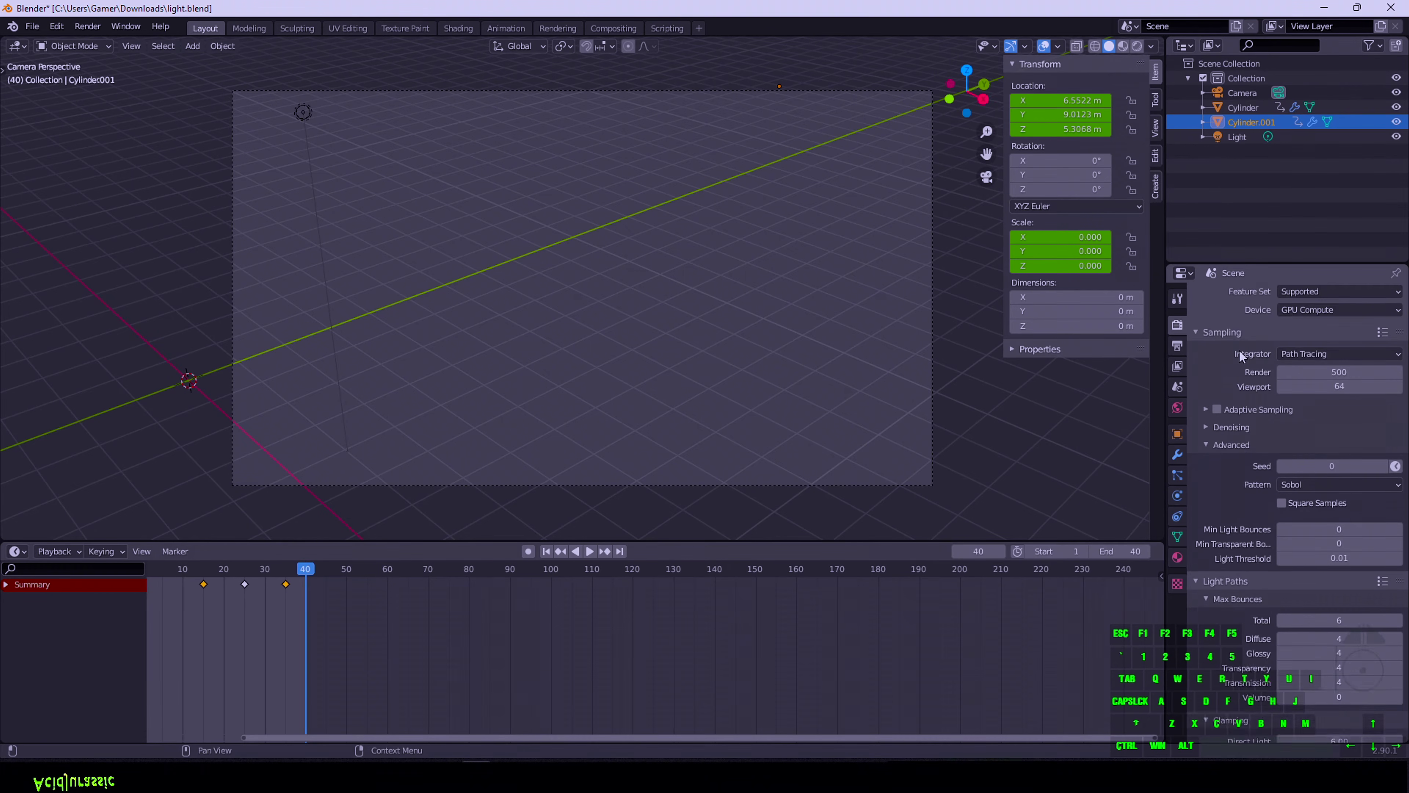
pyautogui.scroll(1, 1238, 349)
pyautogui.click(1313, 298)
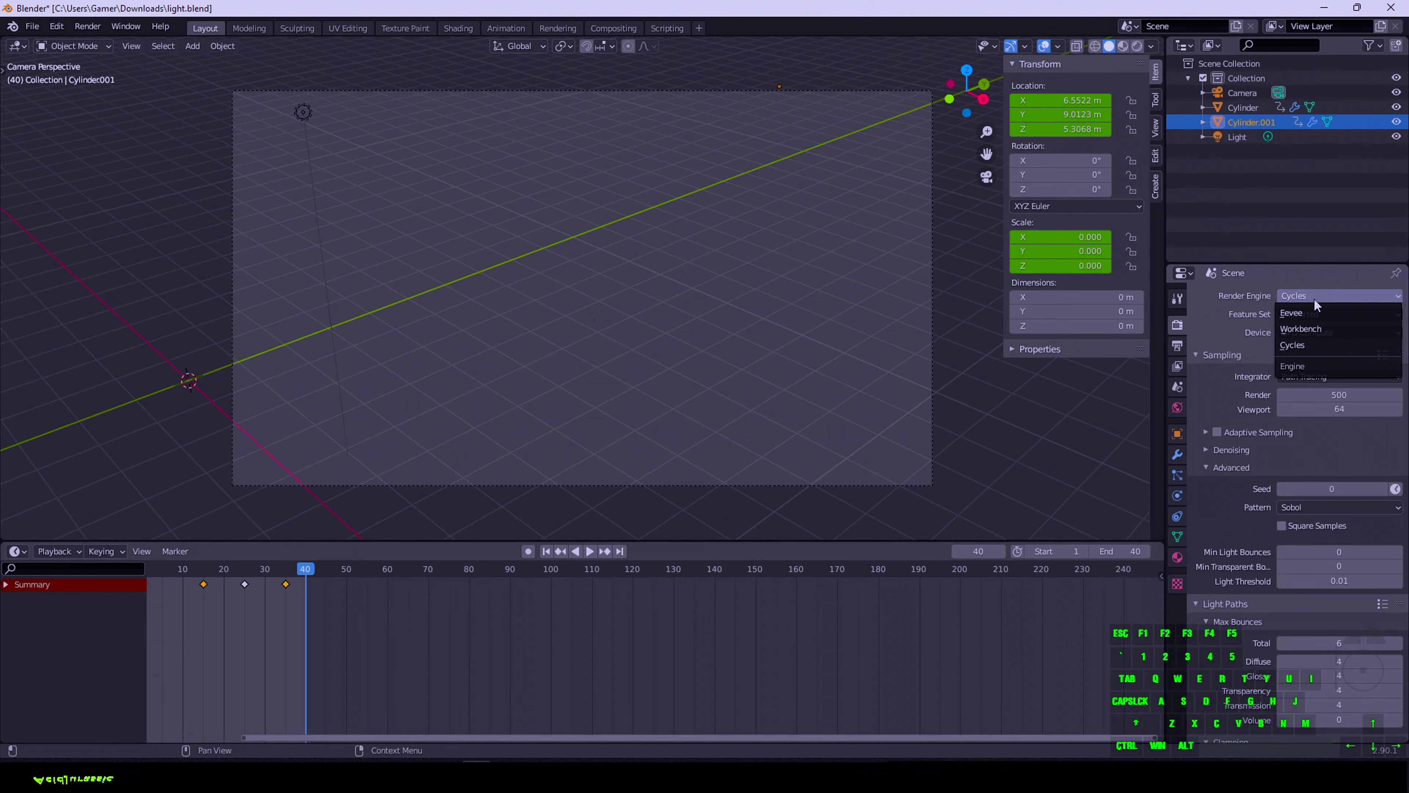
pyautogui.click(1297, 313)
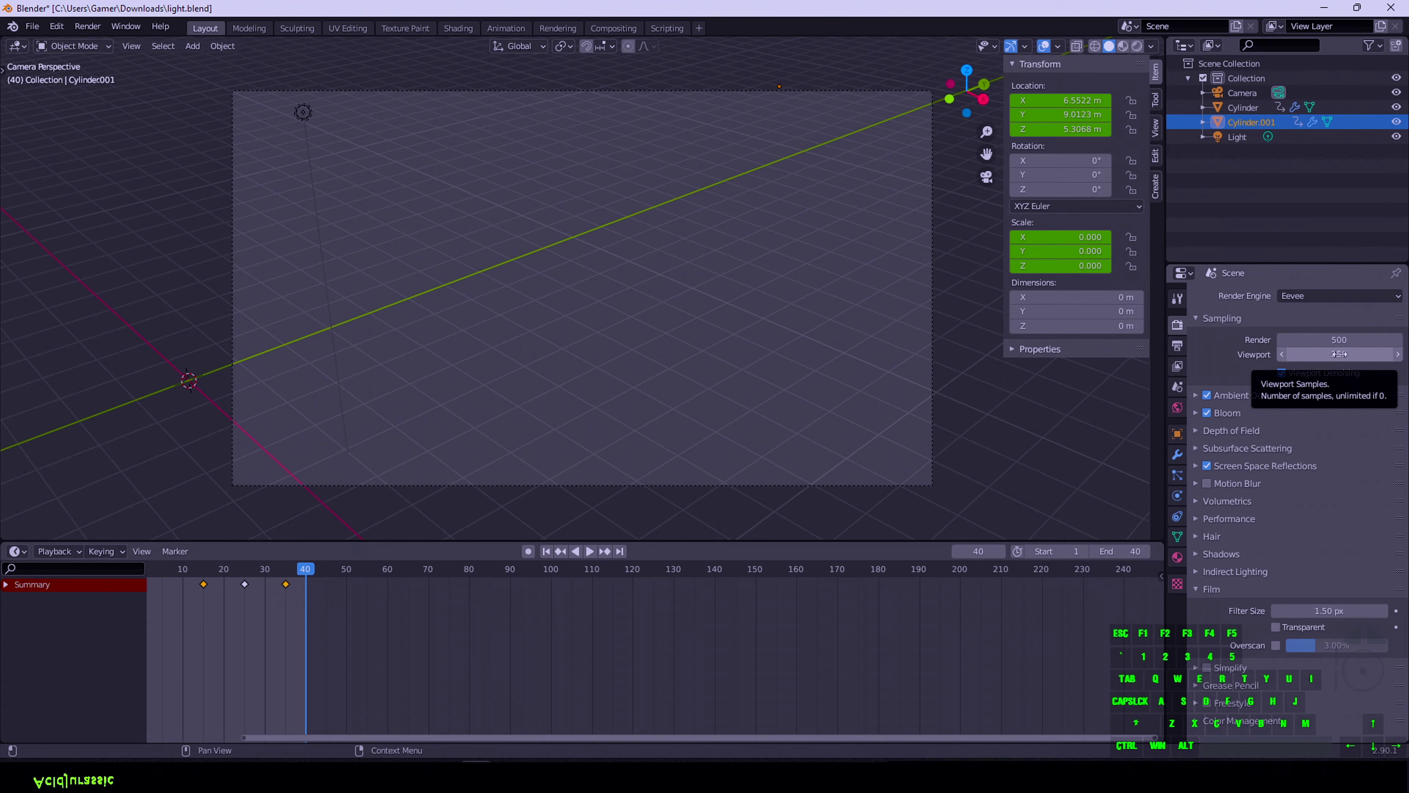
# Review the scene's output settings: resolution, frame range, frame rate, FFmpeg video format and encoding options
pyautogui.click(1177, 345)
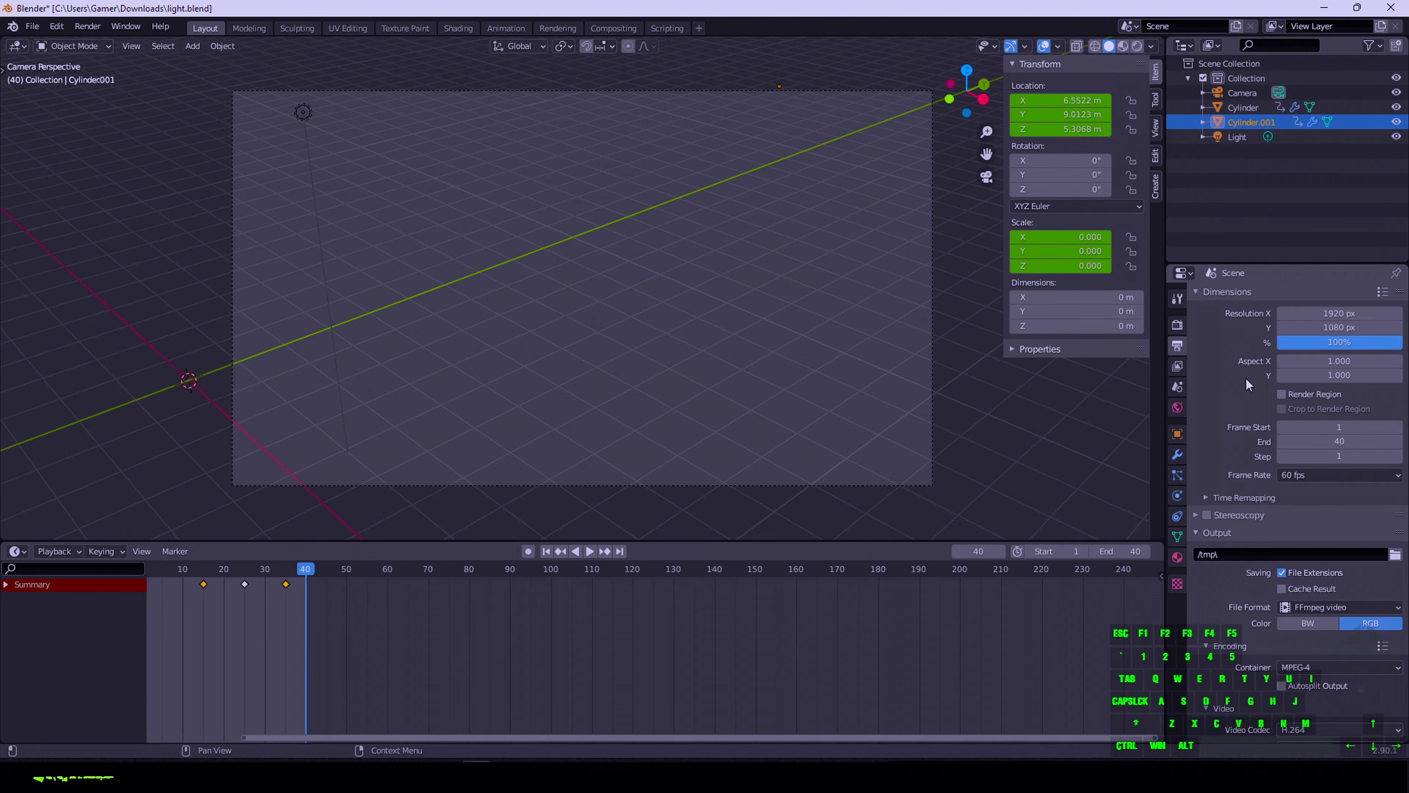
pyautogui.scroll(-2, 1242, 389)
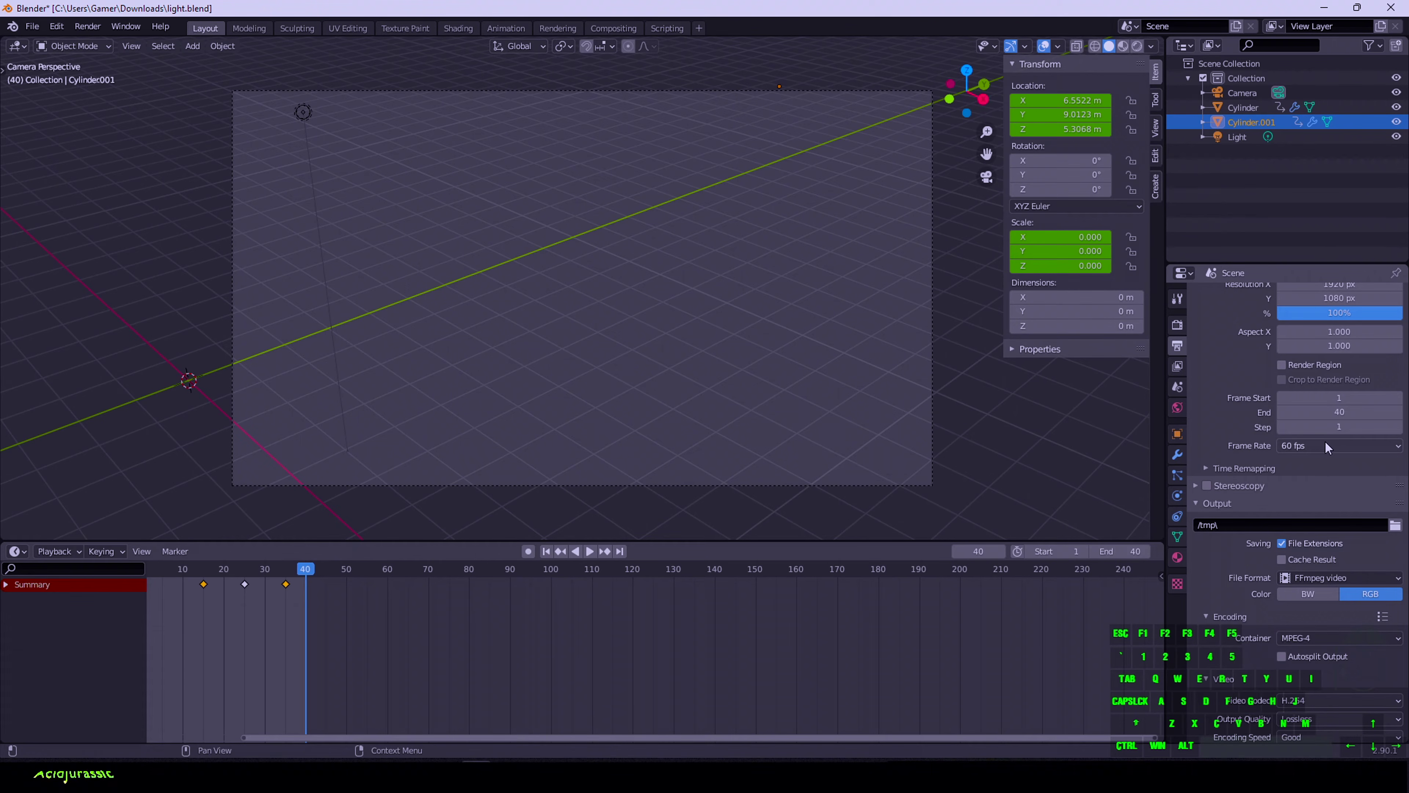
pyautogui.scroll(-2, 1300, 527)
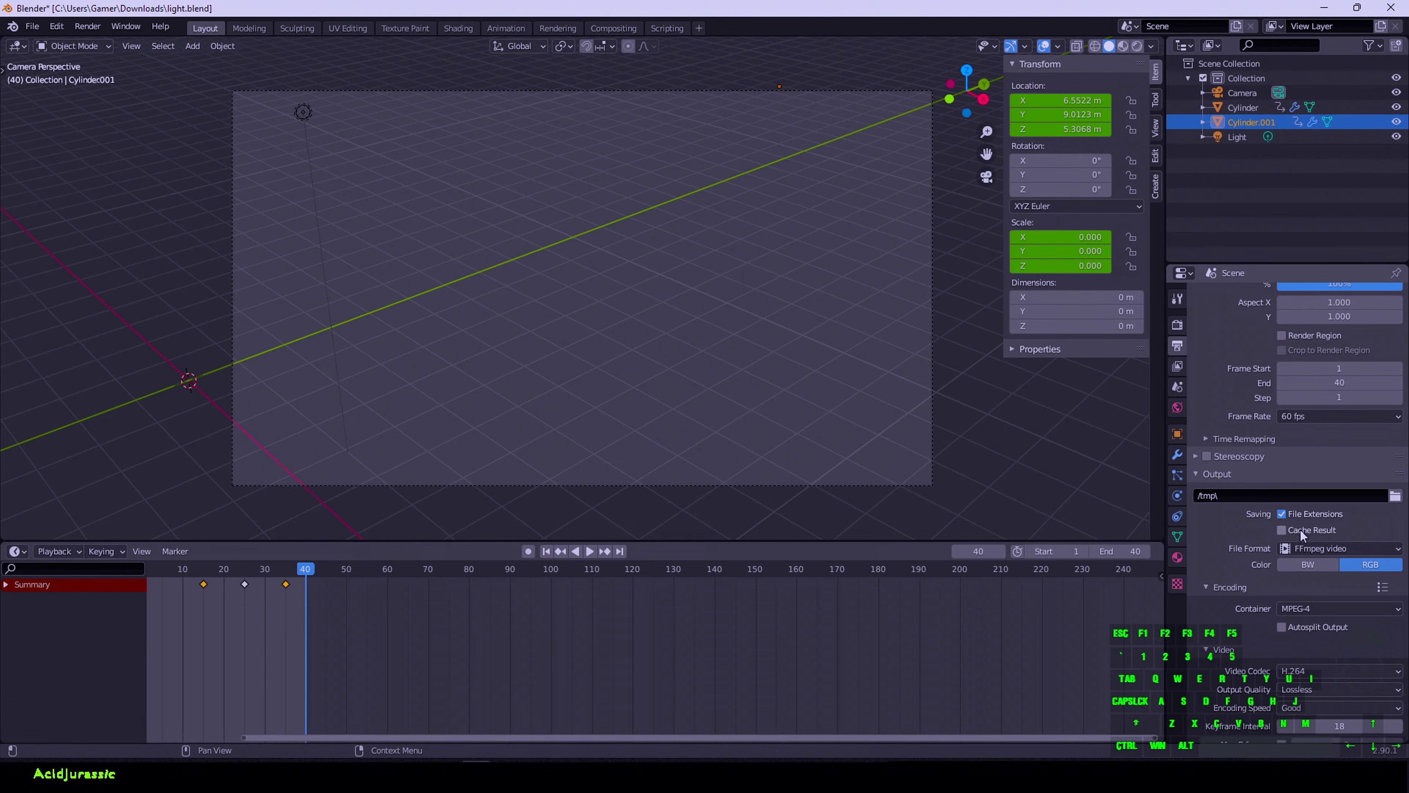
pyautogui.click(1312, 547)
pyautogui.click(1333, 543)
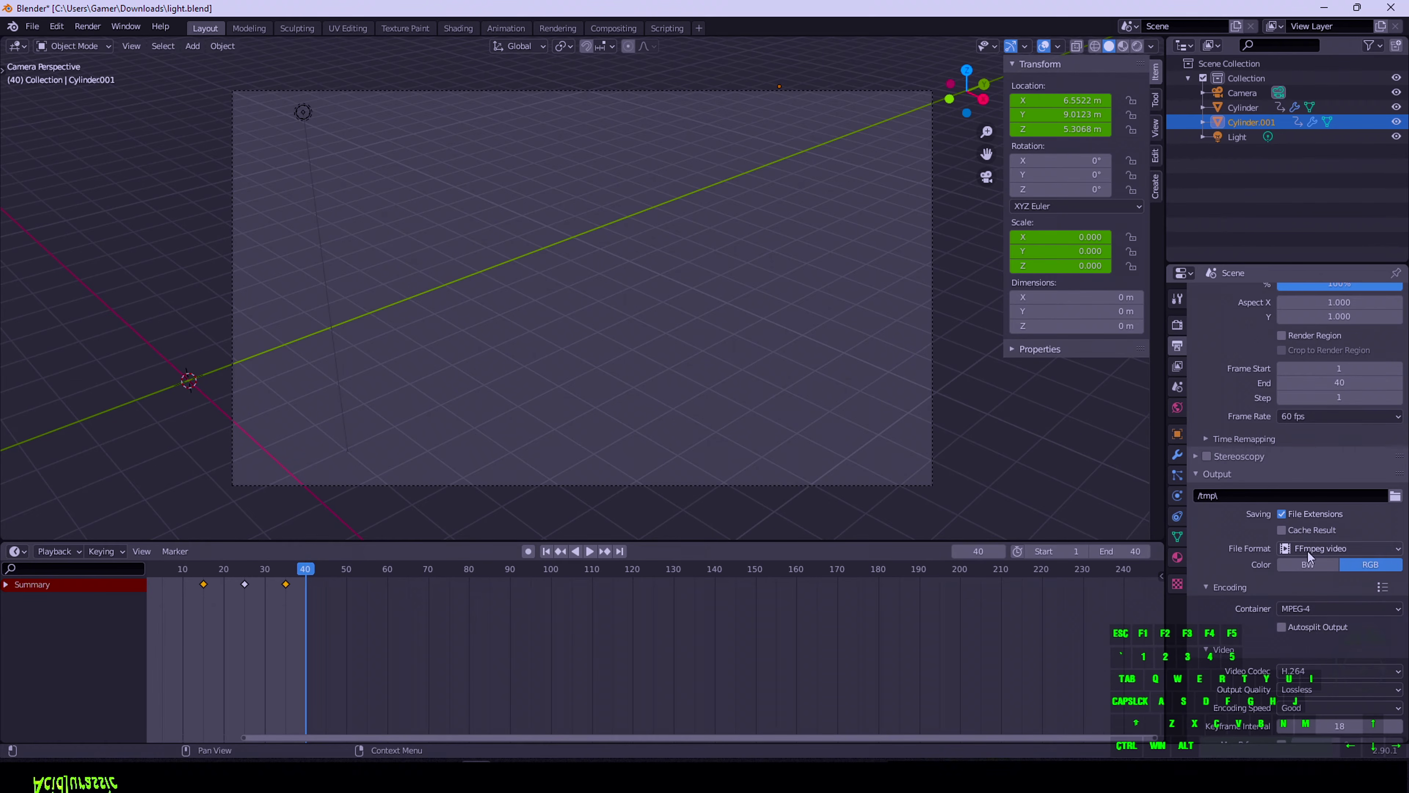
pyautogui.scroll(-4, 1308, 550)
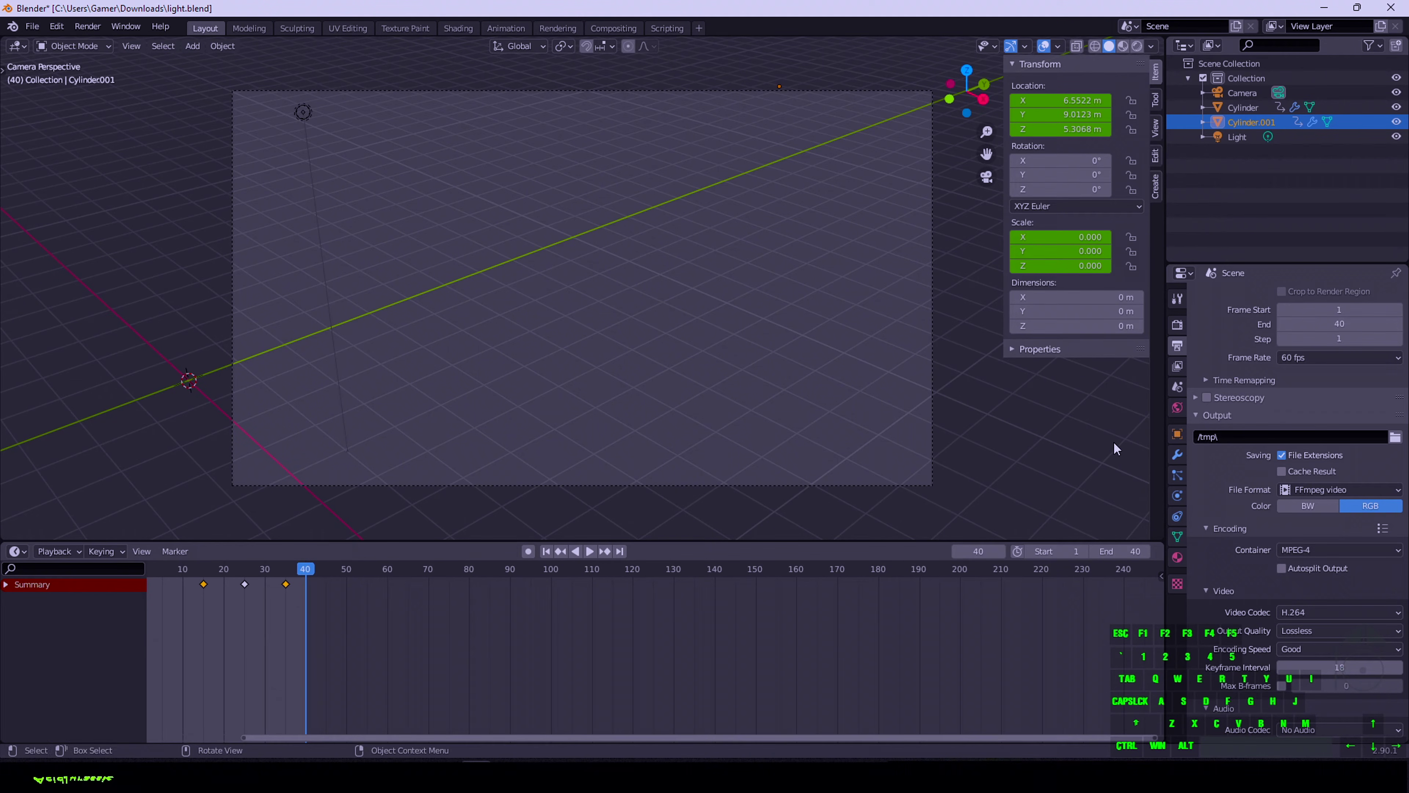
# In the Shading workspace, go to frame 14 and darken the World background color to black
pyautogui.click(472, 30)
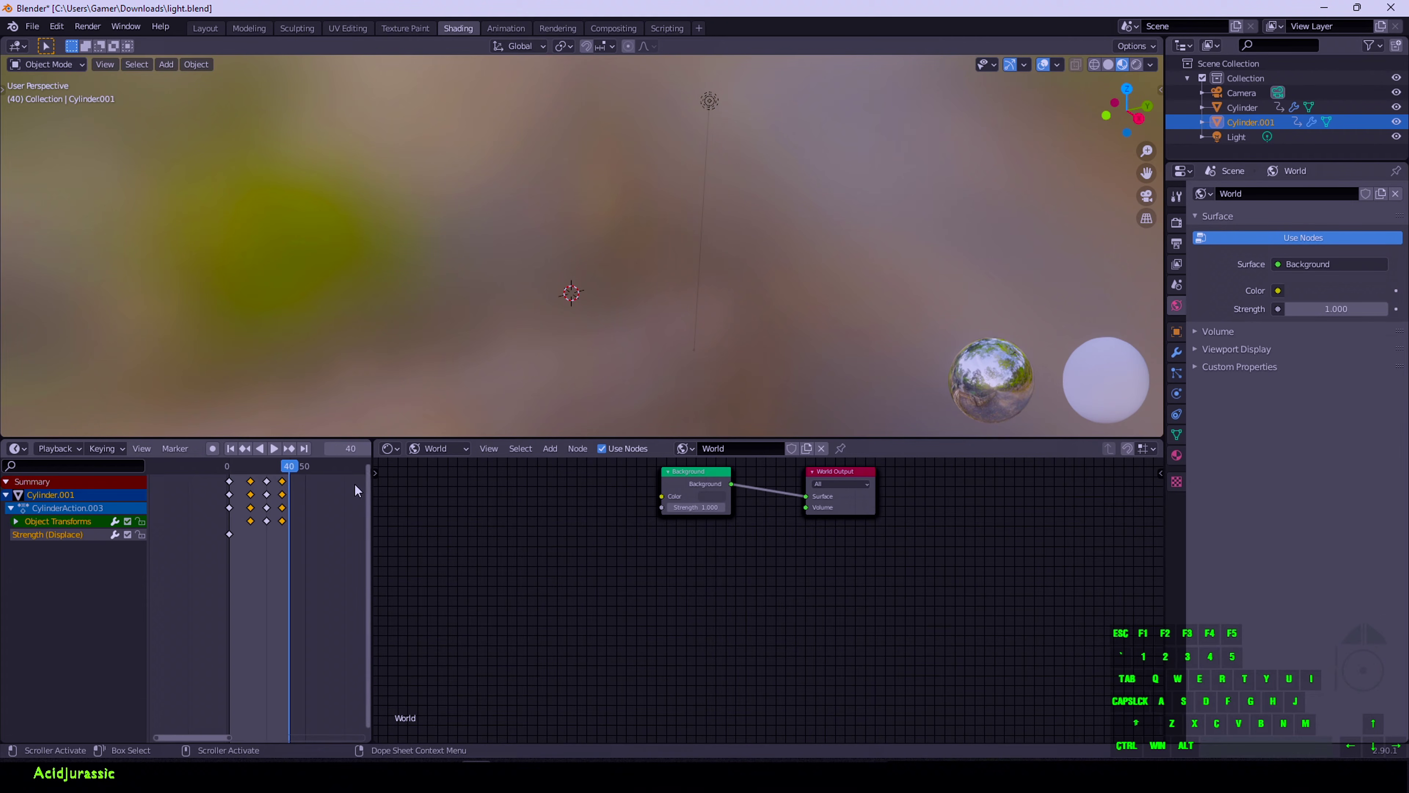
pyautogui.click(248, 469)
pyautogui.press('space')
pyautogui.scroll(2, 710, 319)
pyautogui.click(712, 496)
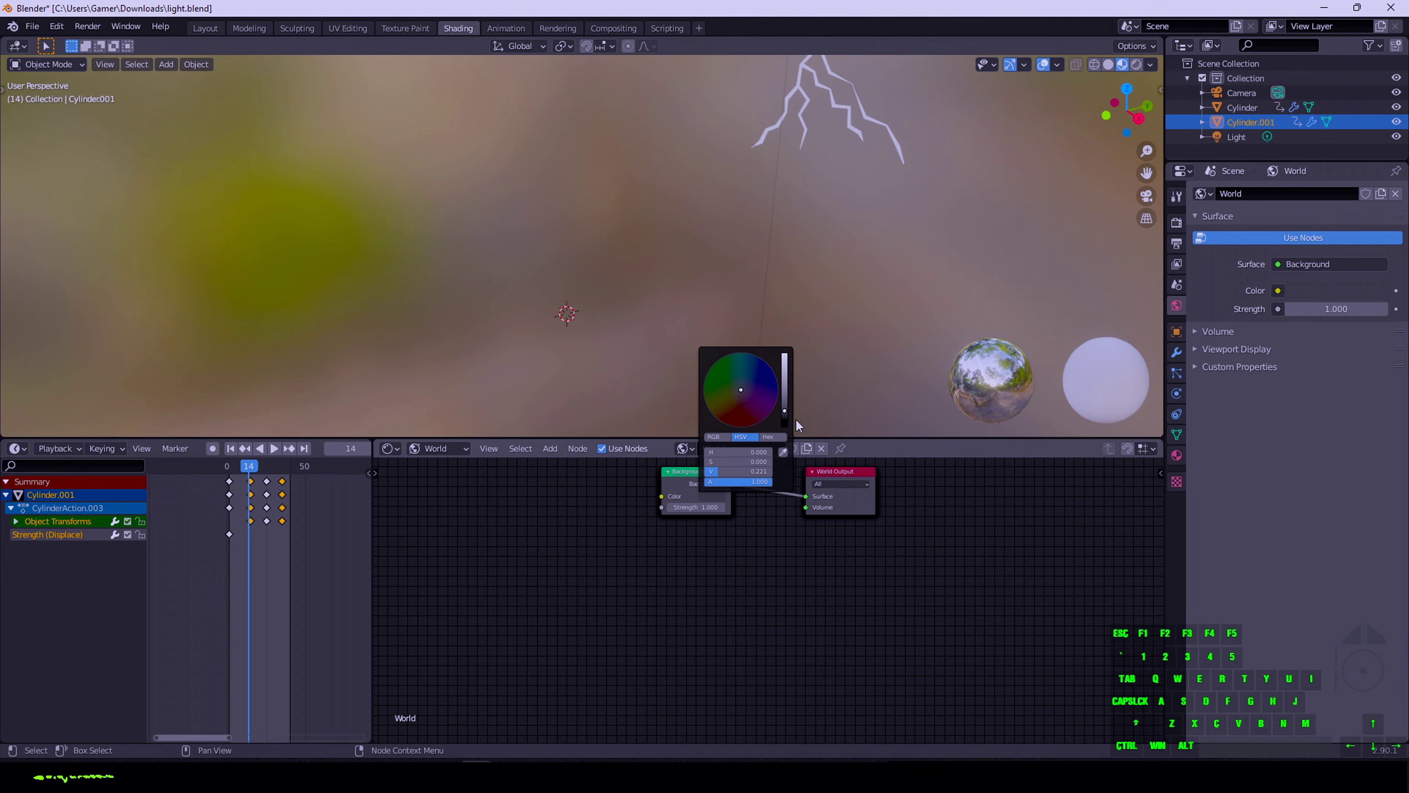
pyautogui.moveTo(784, 410); pyautogui.dragTo(784, 427)
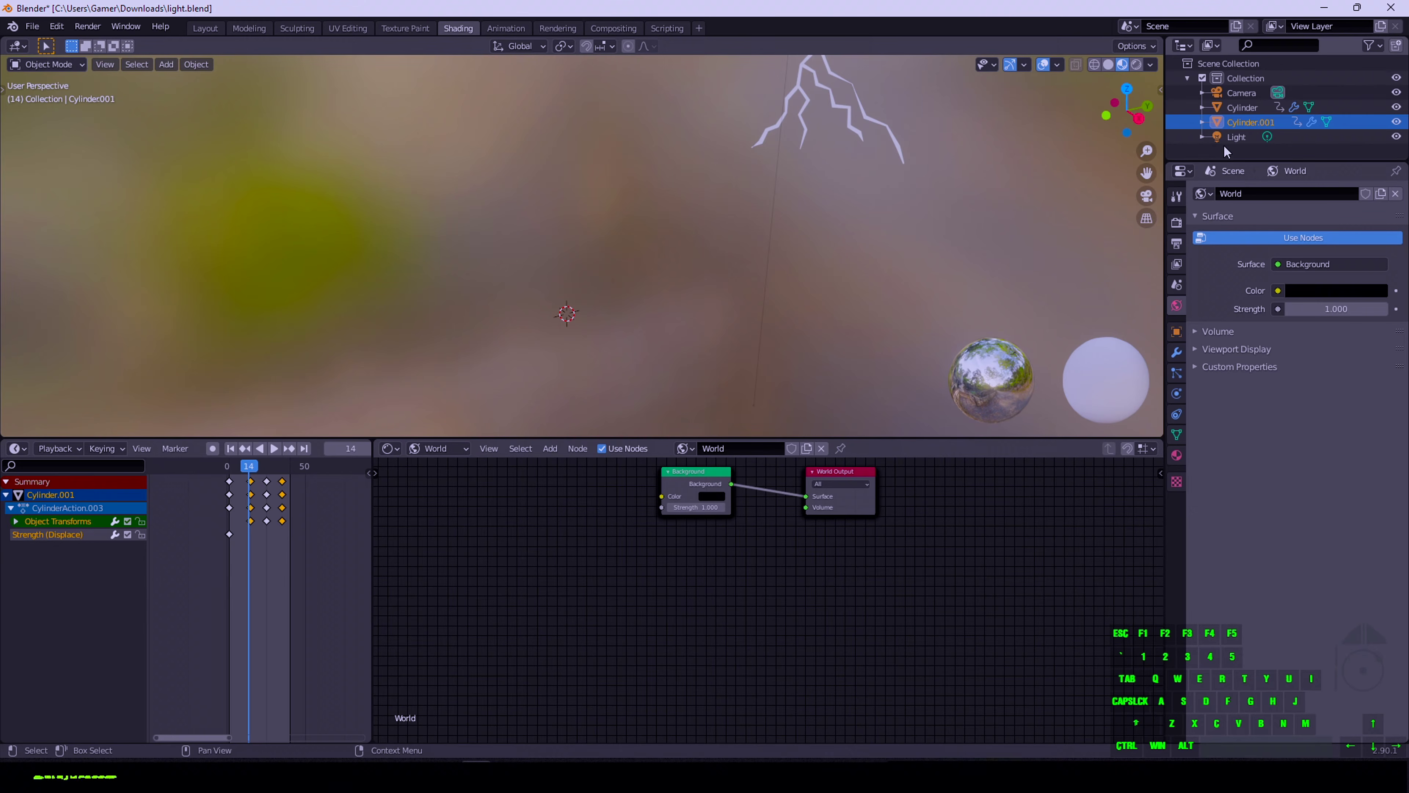
# Switch the node editor from World to Object shading and show the main bolt's material nodes with the bolt framed
pyautogui.click(1237, 107)
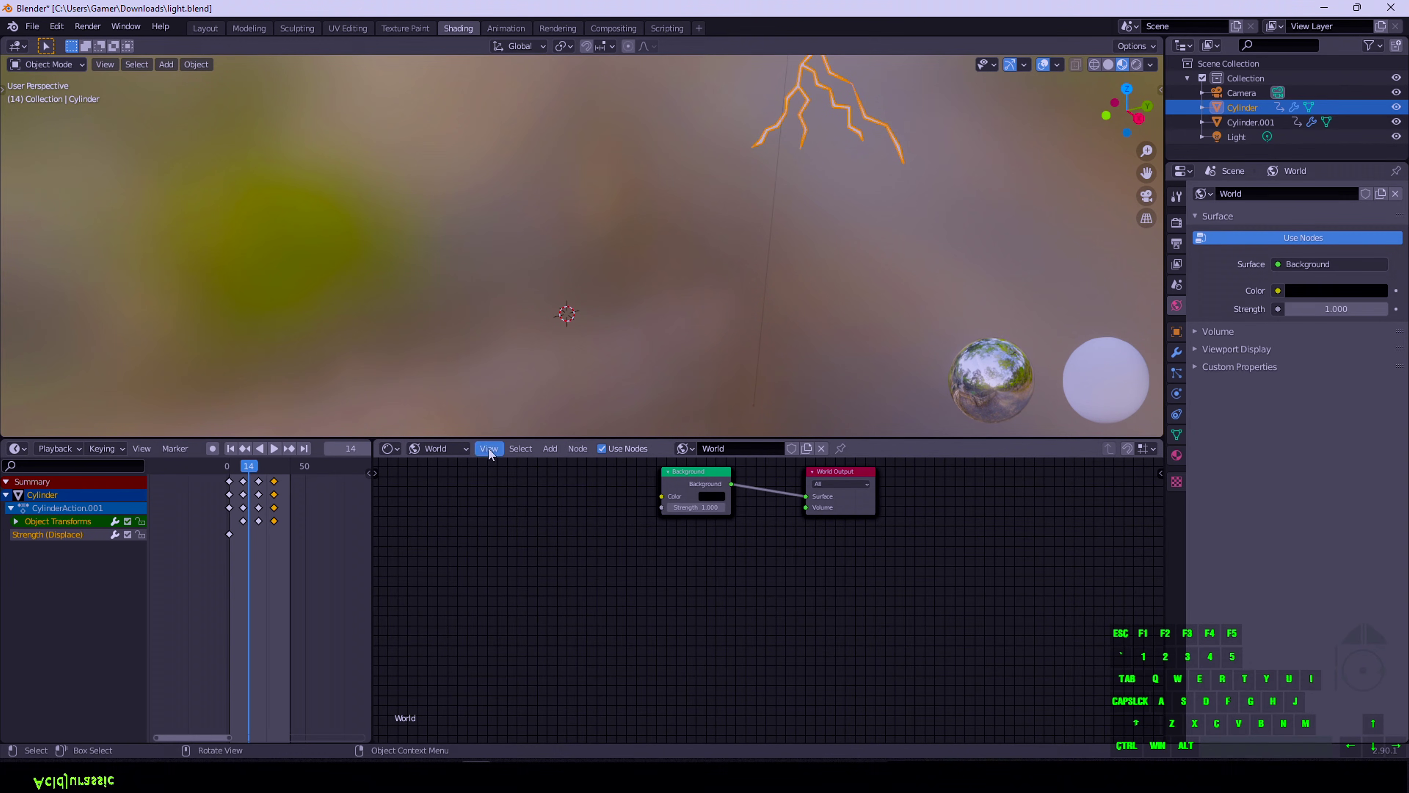
pyautogui.click(456, 450)
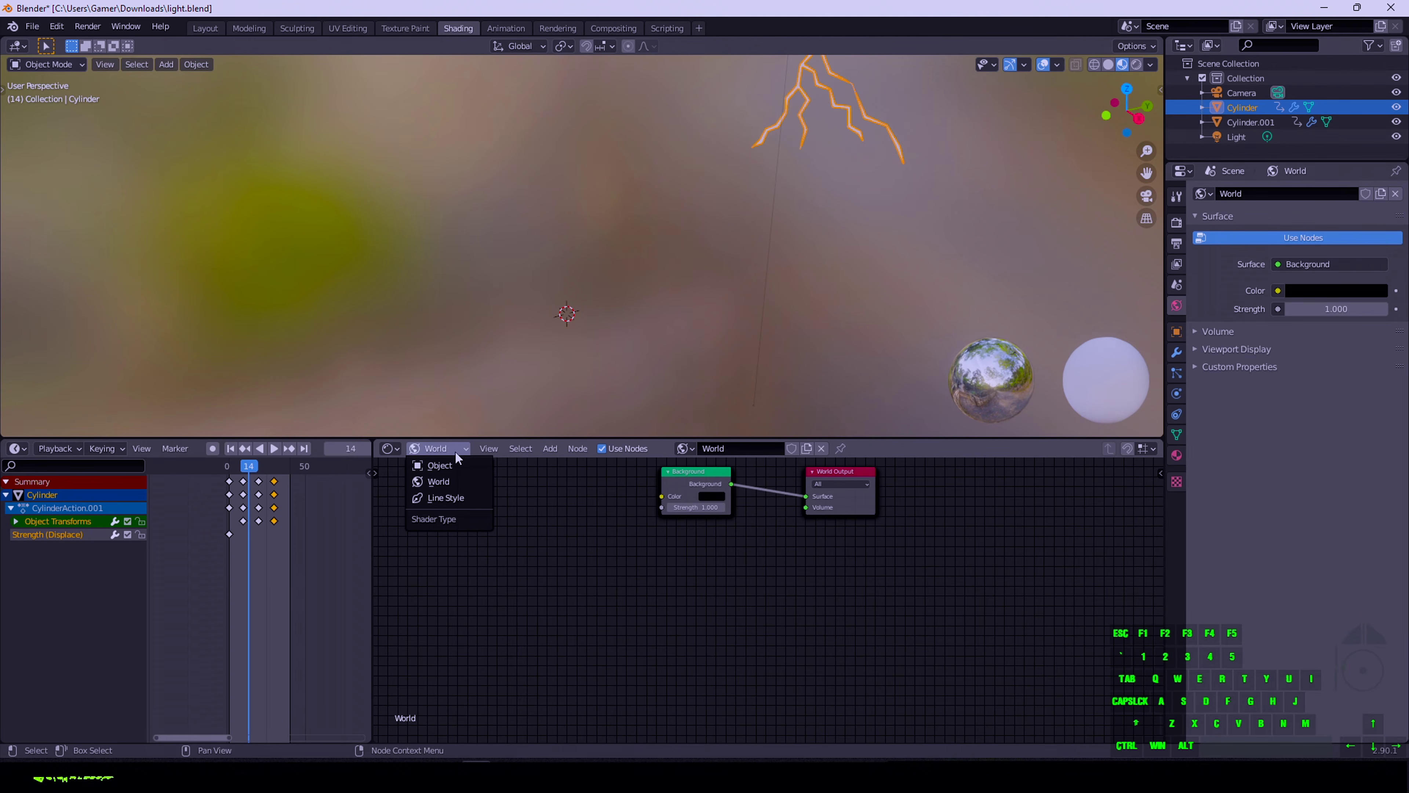
pyautogui.click(457, 467)
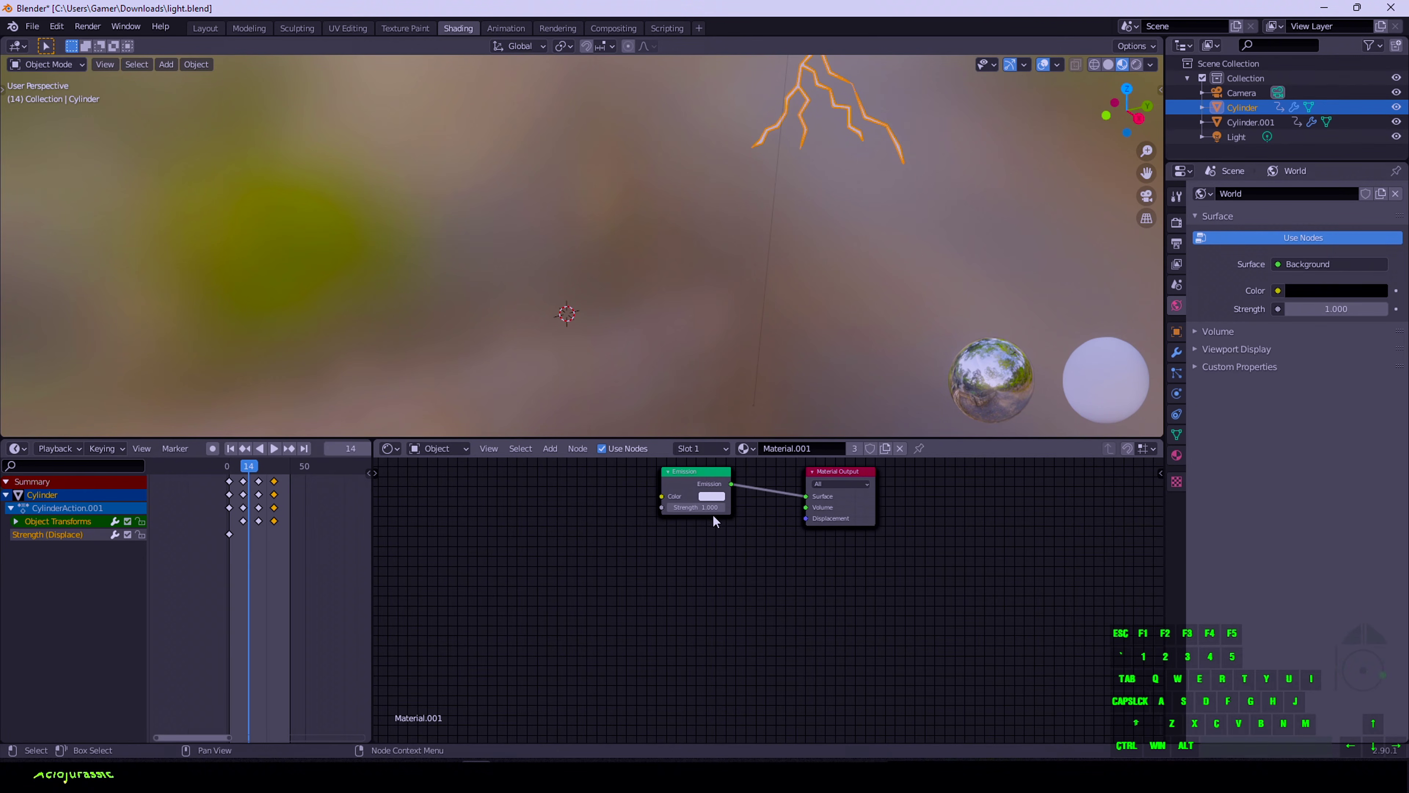
pyautogui.press('KP_Decimal')
pyautogui.click(1241, 126)
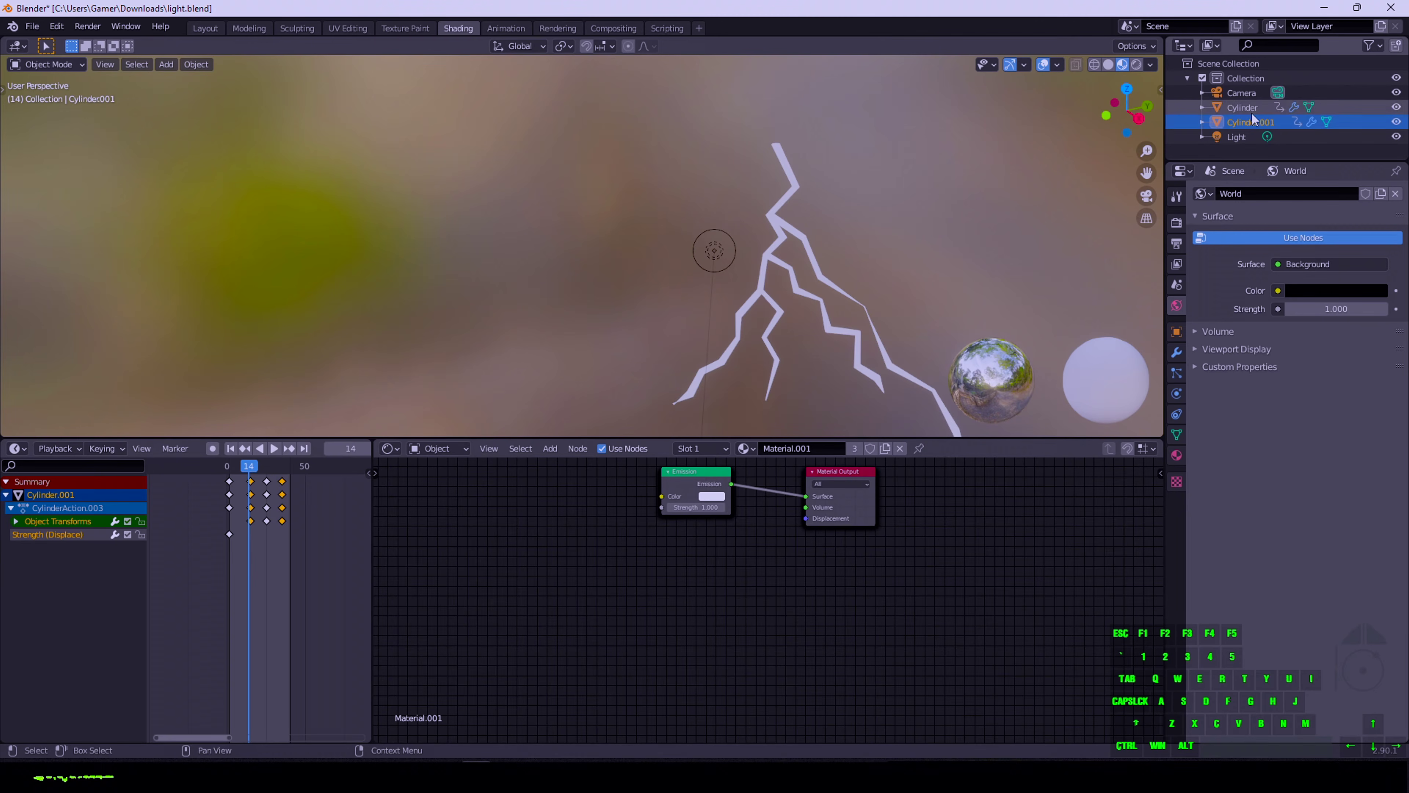
pyautogui.click(1251, 113)
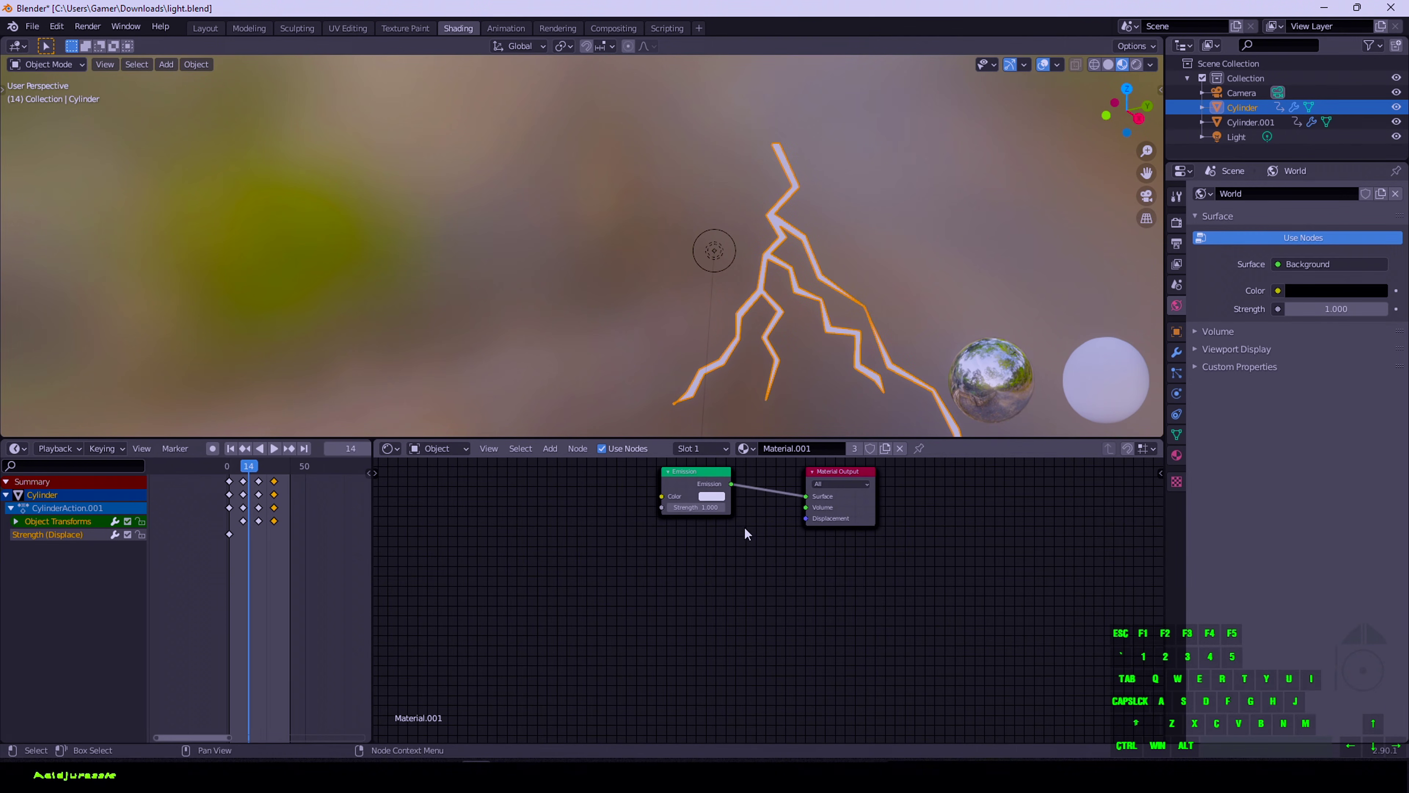
# Show the viewport in rendered shading and raise the bolt material's Emission strength to 7.6
pyautogui.scroll(3, 732, 533)
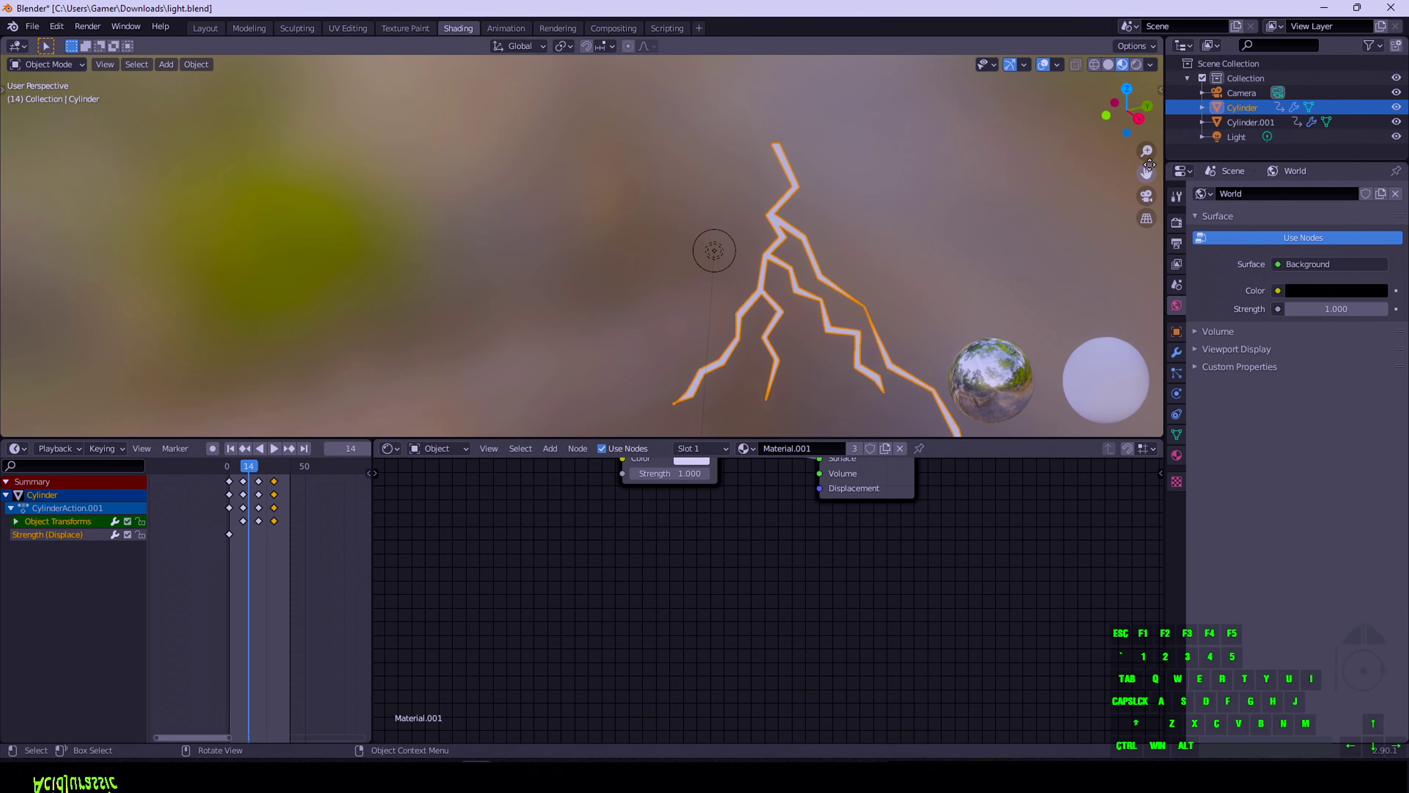
pyautogui.moveTo(1146, 172); pyautogui.dragTo(1146, 233)
pyautogui.click(1136, 65)
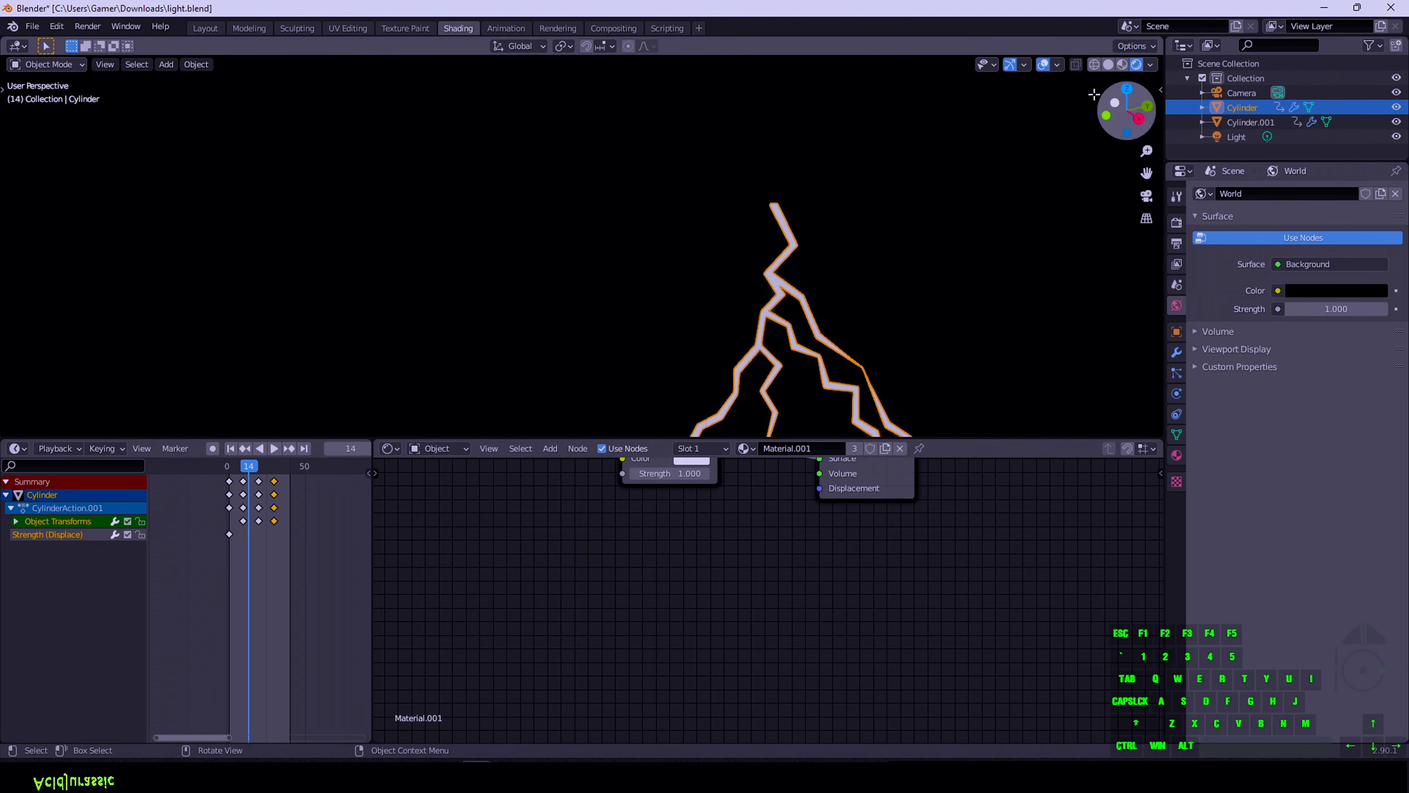
pyautogui.moveTo(1146, 172); pyautogui.dragTo(1130, 115)
pyautogui.click(978, 333)
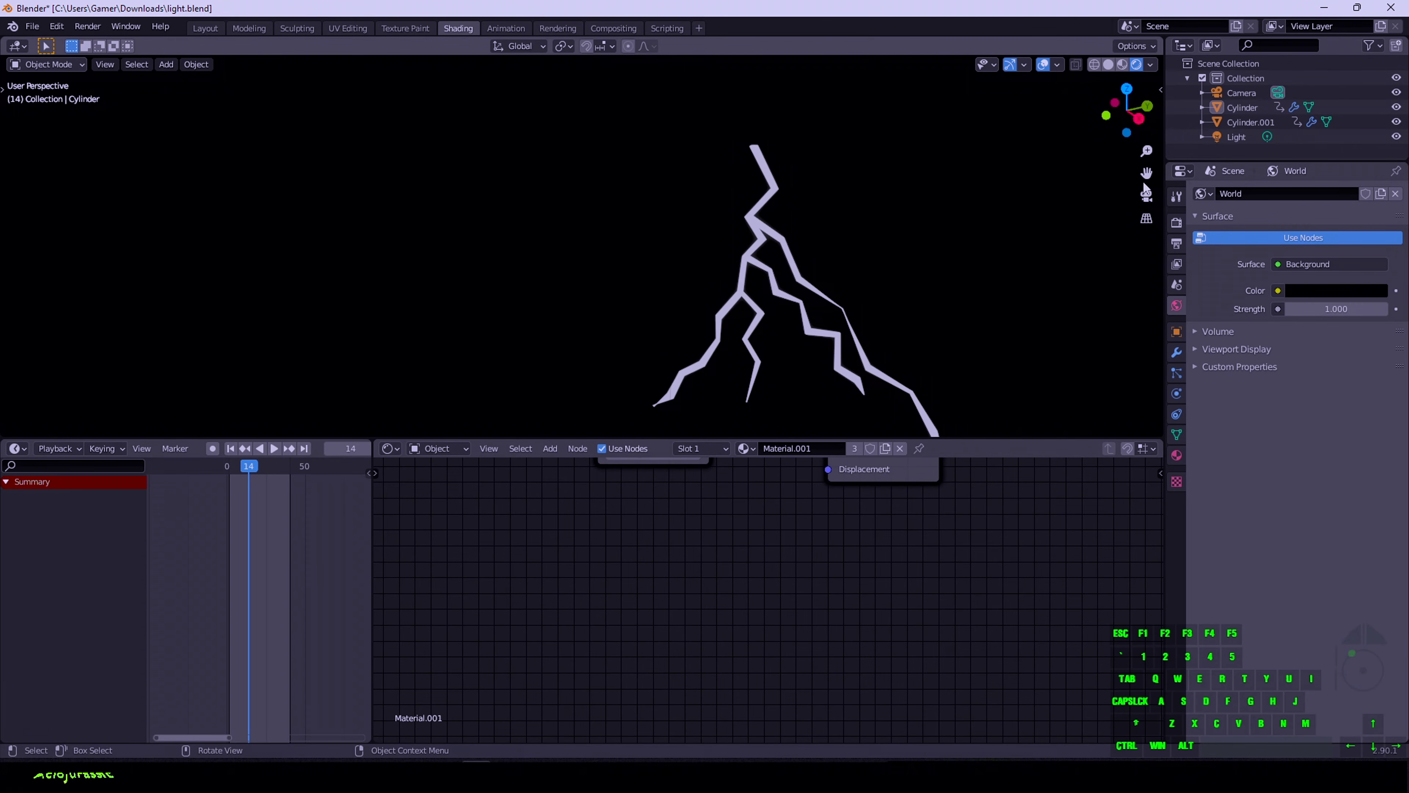
pyautogui.moveTo(1146, 173); pyautogui.dragTo(1146, 231)
pyautogui.moveTo(855, 554); pyautogui.dragTo(899, 638, button='middle')
pyautogui.scroll(2, 896, 633)
pyautogui.moveTo(679, 538); pyautogui.dragTo(721, 538)
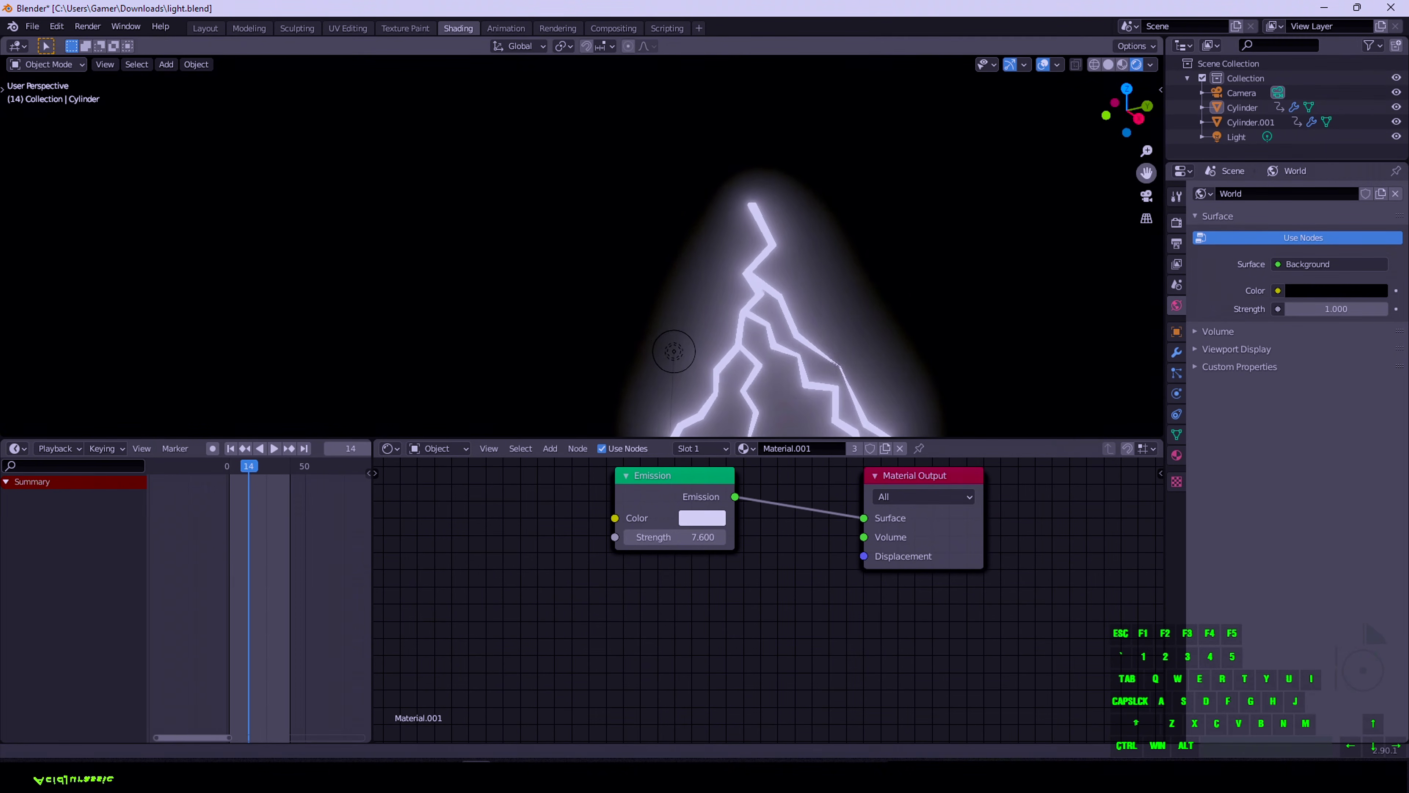
# Add a ColorRamp node feeding the Emission color, and move both stops inward, with the light stop at 0.6
pyautogui.moveTo(1145, 151); pyautogui.dragTo(1145, 127)
pyautogui.hotkey('shift', 'a')
pyautogui.click(538, 588)
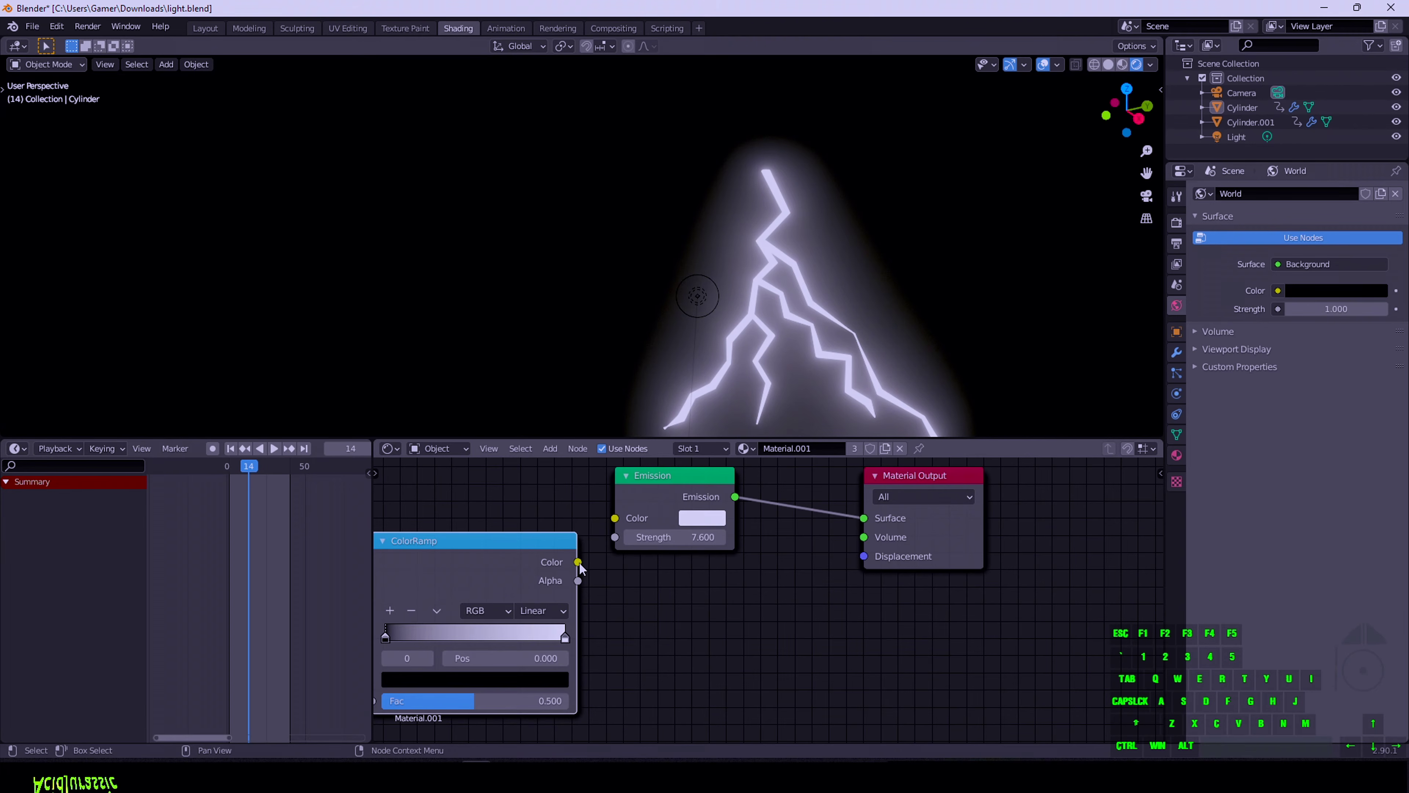
pyautogui.moveTo(578, 562); pyautogui.dragTo(616, 519)
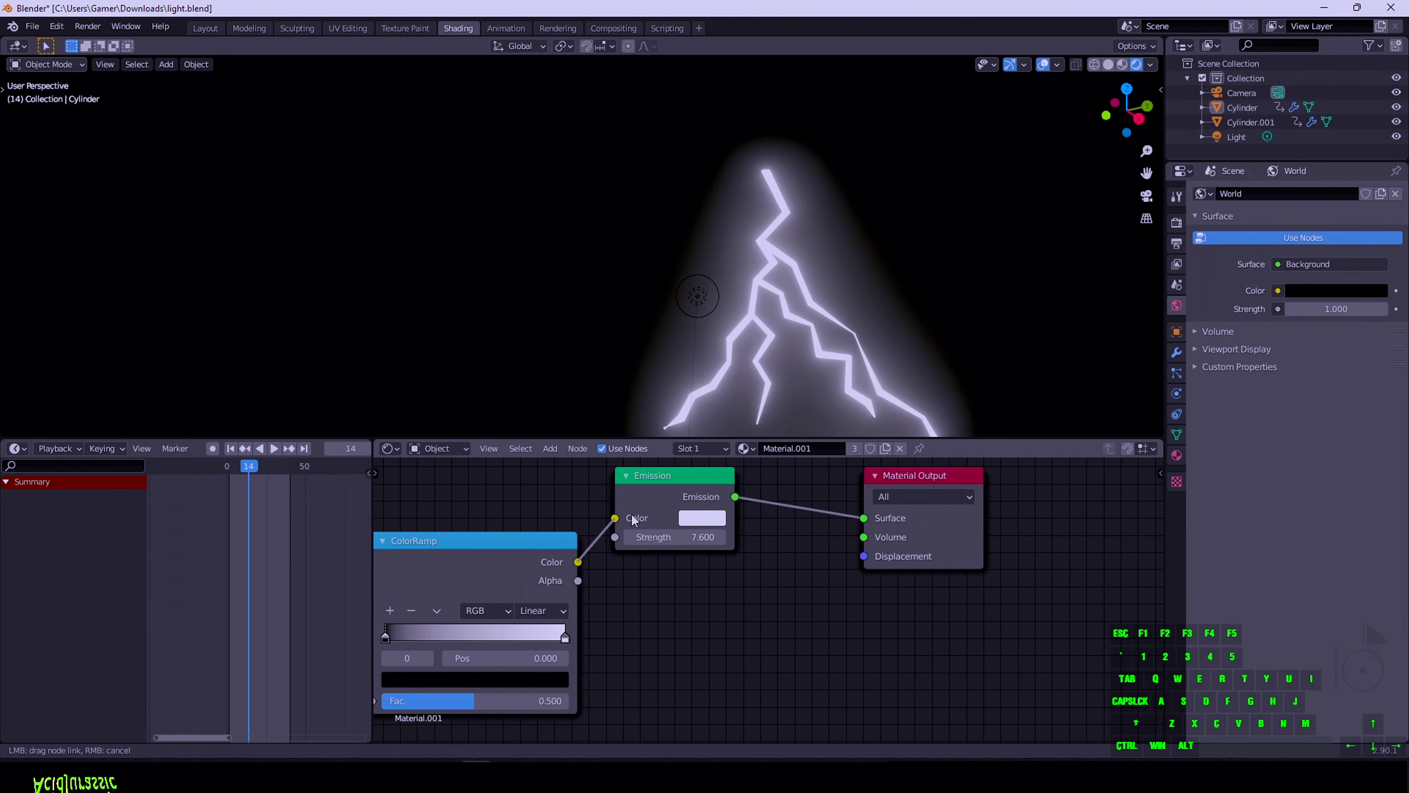
pyautogui.scroll(2, 650, 658)
pyautogui.moveTo(425, 597); pyautogui.dragTo(456, 597)
pyautogui.moveTo(639, 601); pyautogui.dragTo(555, 602)
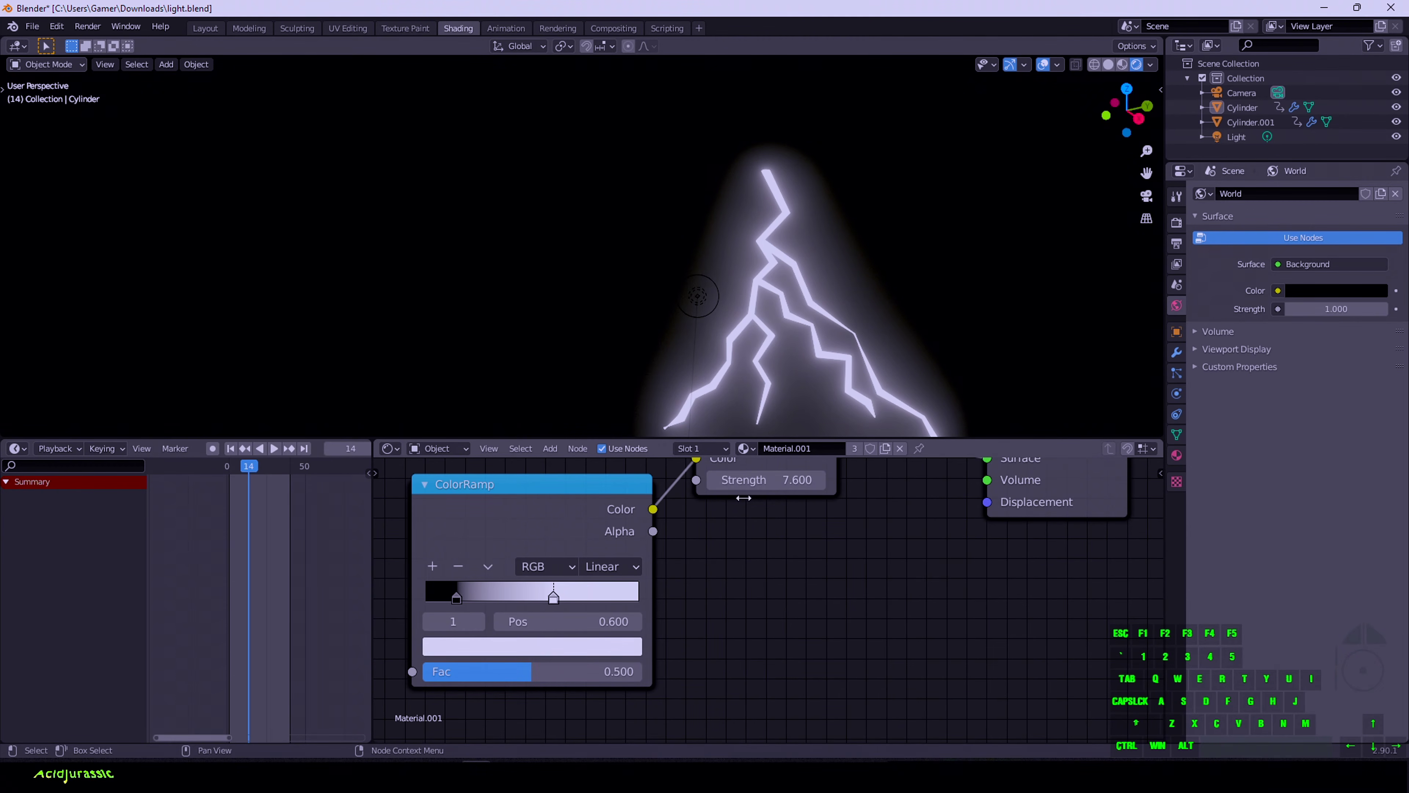
pyautogui.scroll(-1, 720, 598)
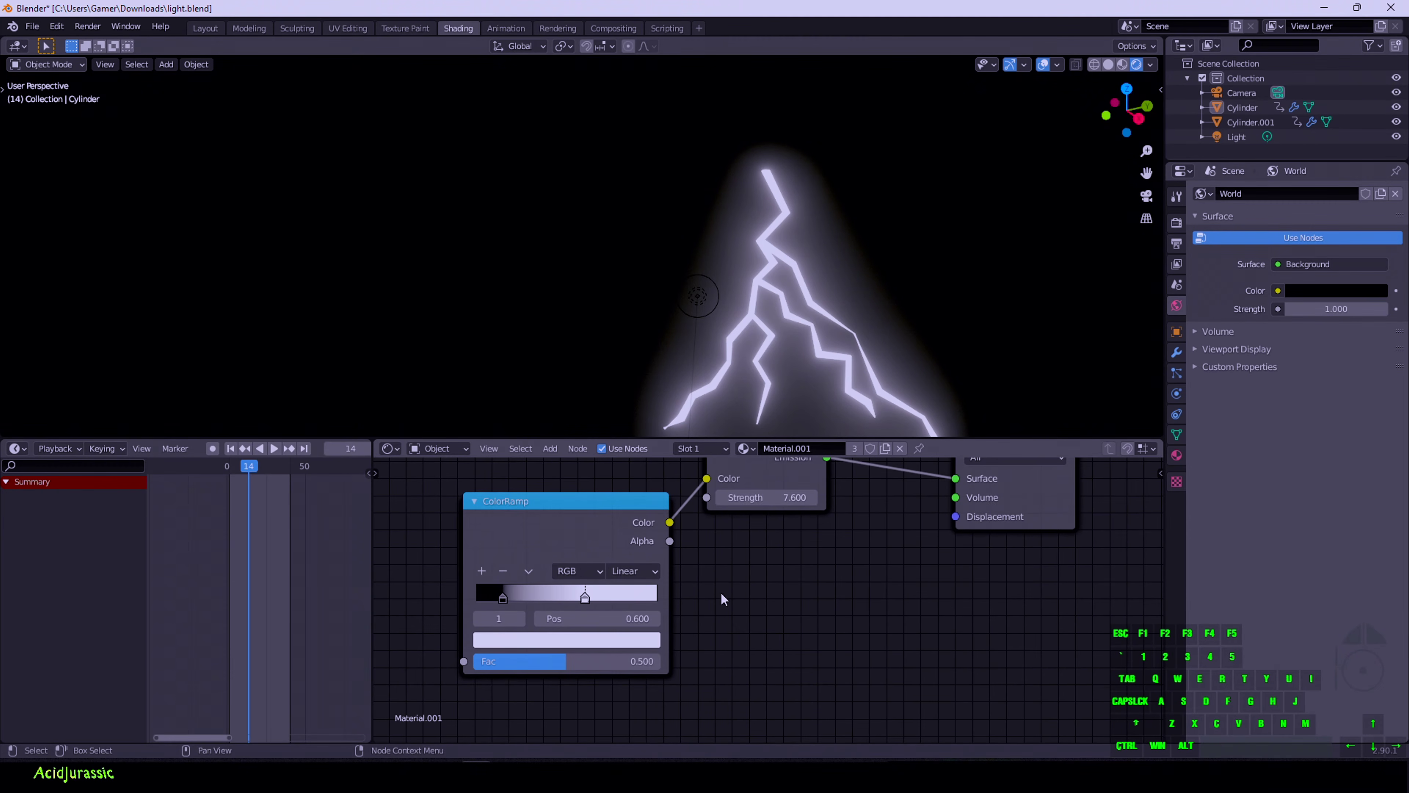
# Keyframe the ColorRamp's light stop position at 0.6 on frame 10 and at 0.25 on frame 30
pyautogui.click(799, 288)
pyautogui.click(242, 468)
pyautogui.press('space')
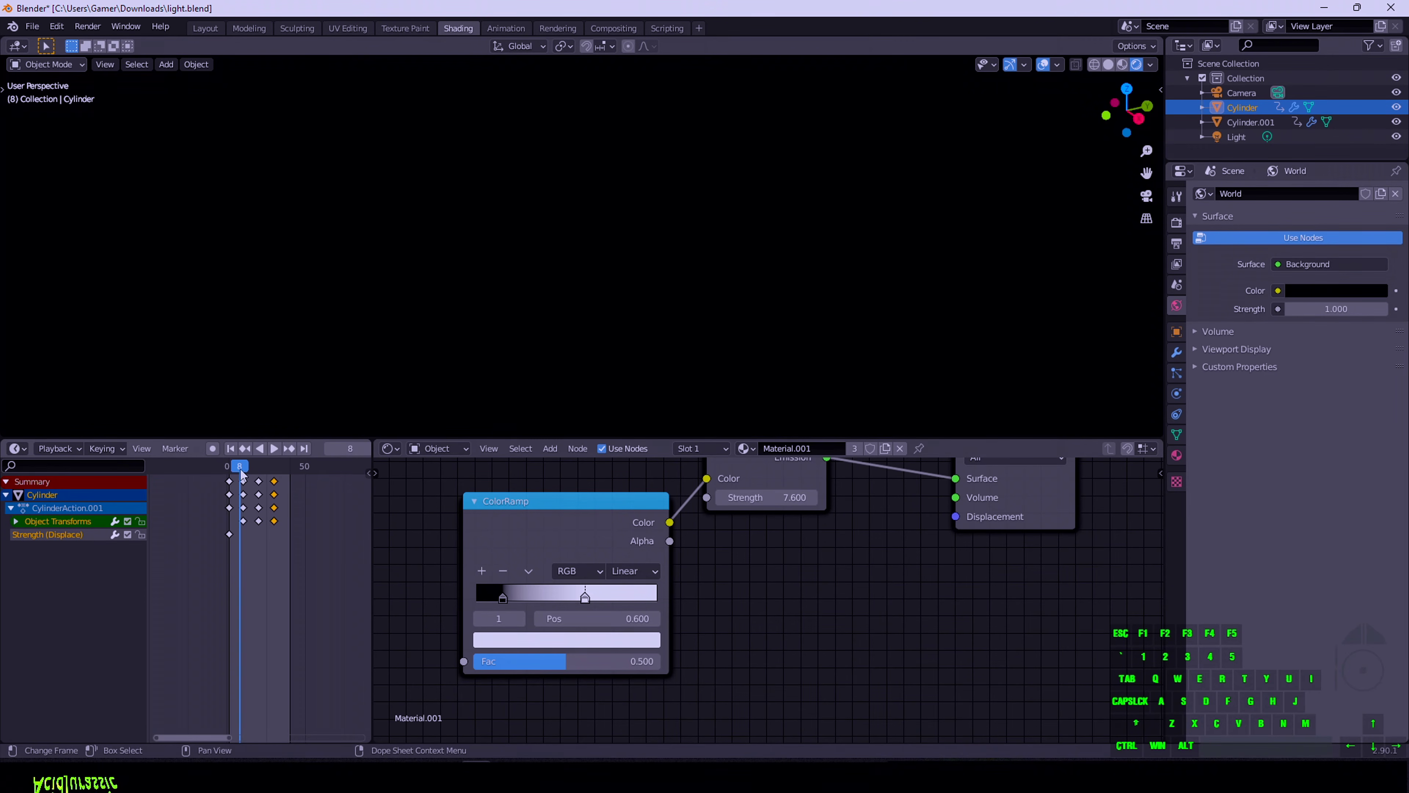
pyautogui.scroll(1, 400, 500)
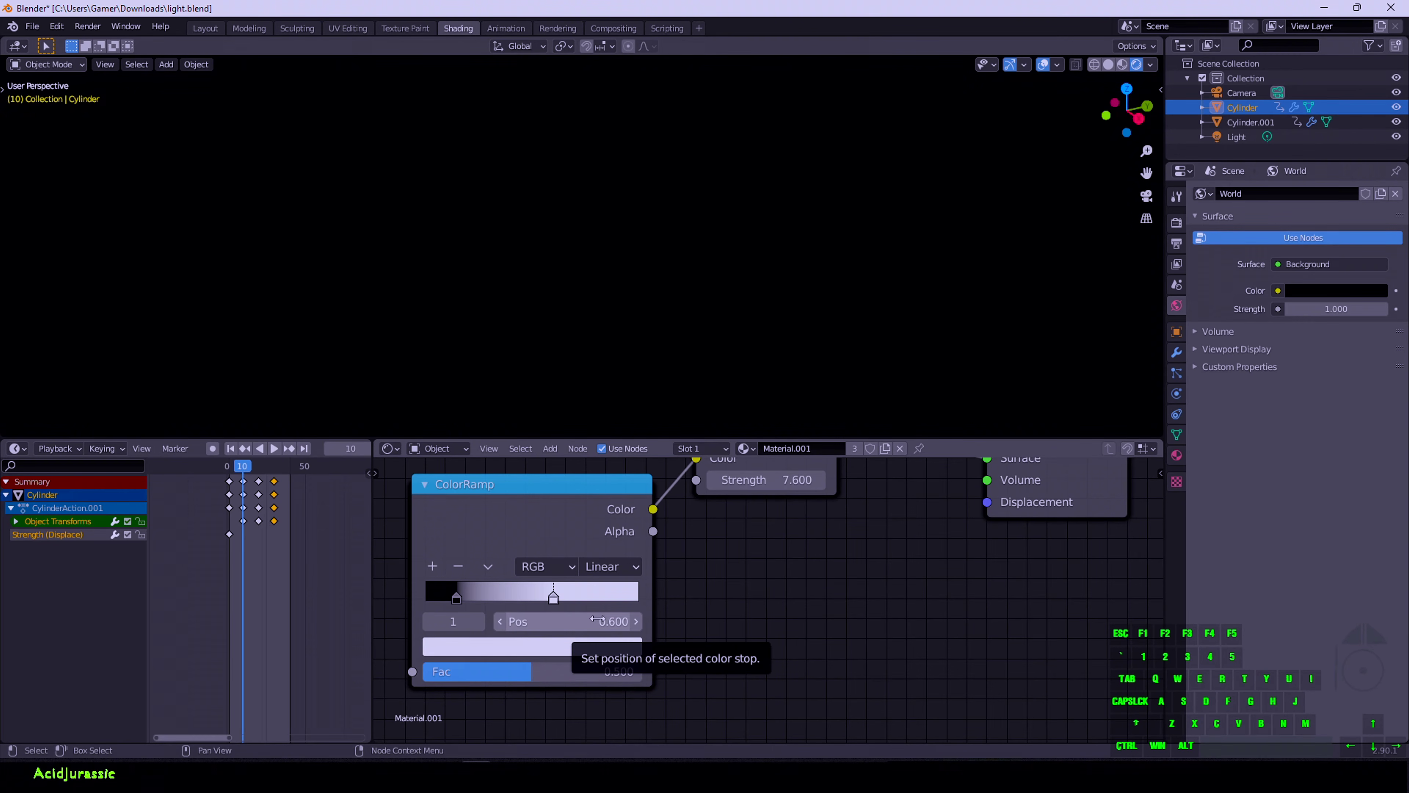
pyautogui.press('i')
pyautogui.press('space')
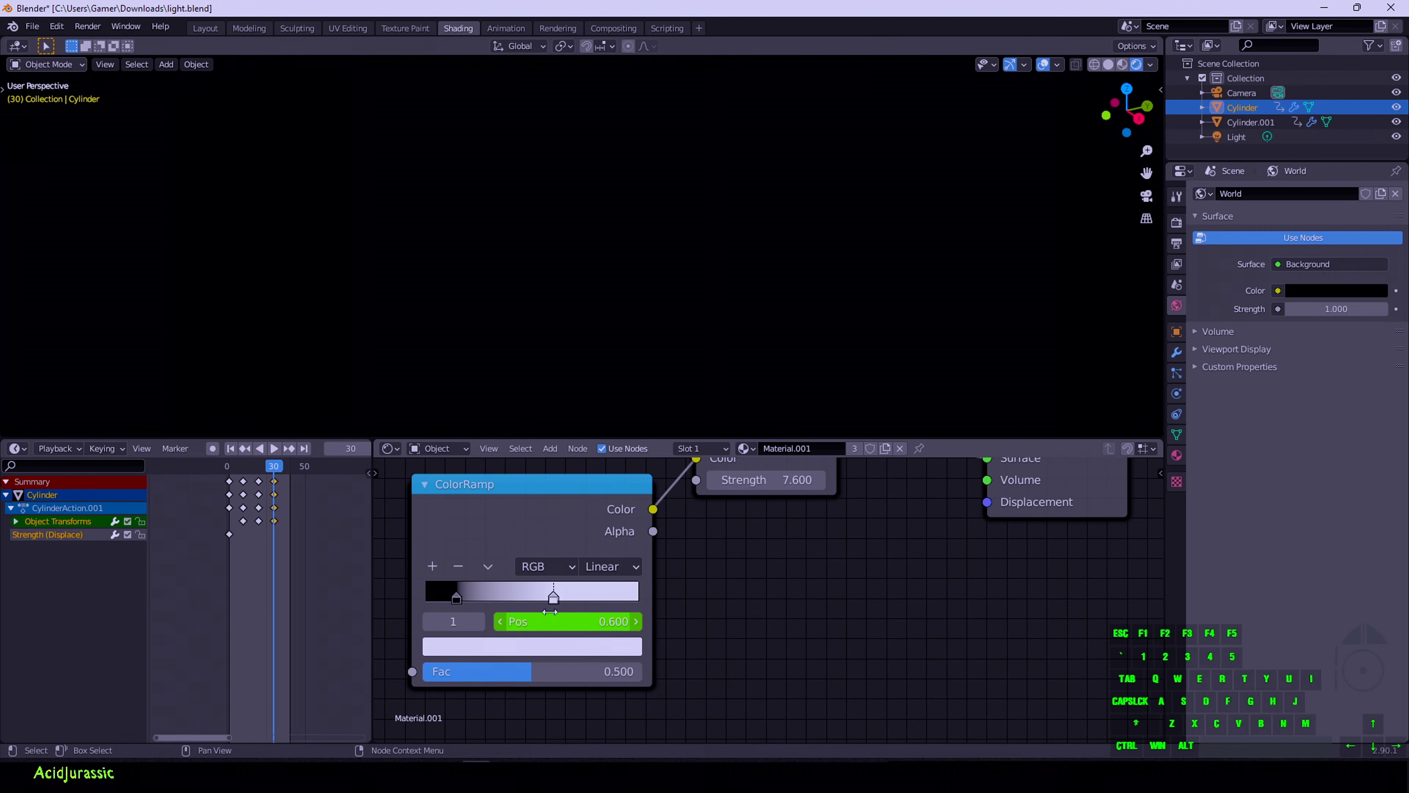
pyautogui.moveTo(608, 620); pyautogui.dragTo(530, 619)
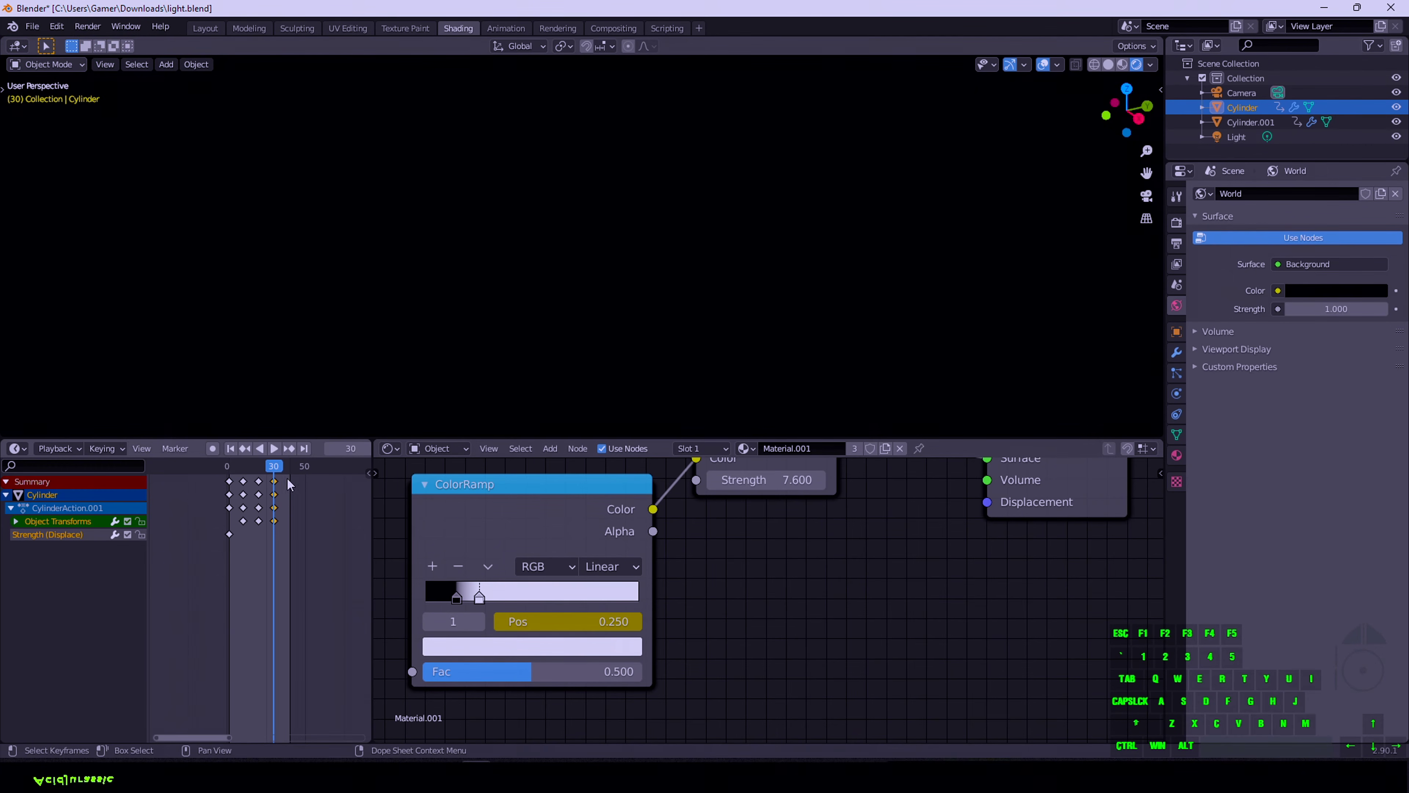
# Play the animation to preview the changing glow, and return to frame 10
pyautogui.click(236, 465)
pyautogui.click(274, 450)
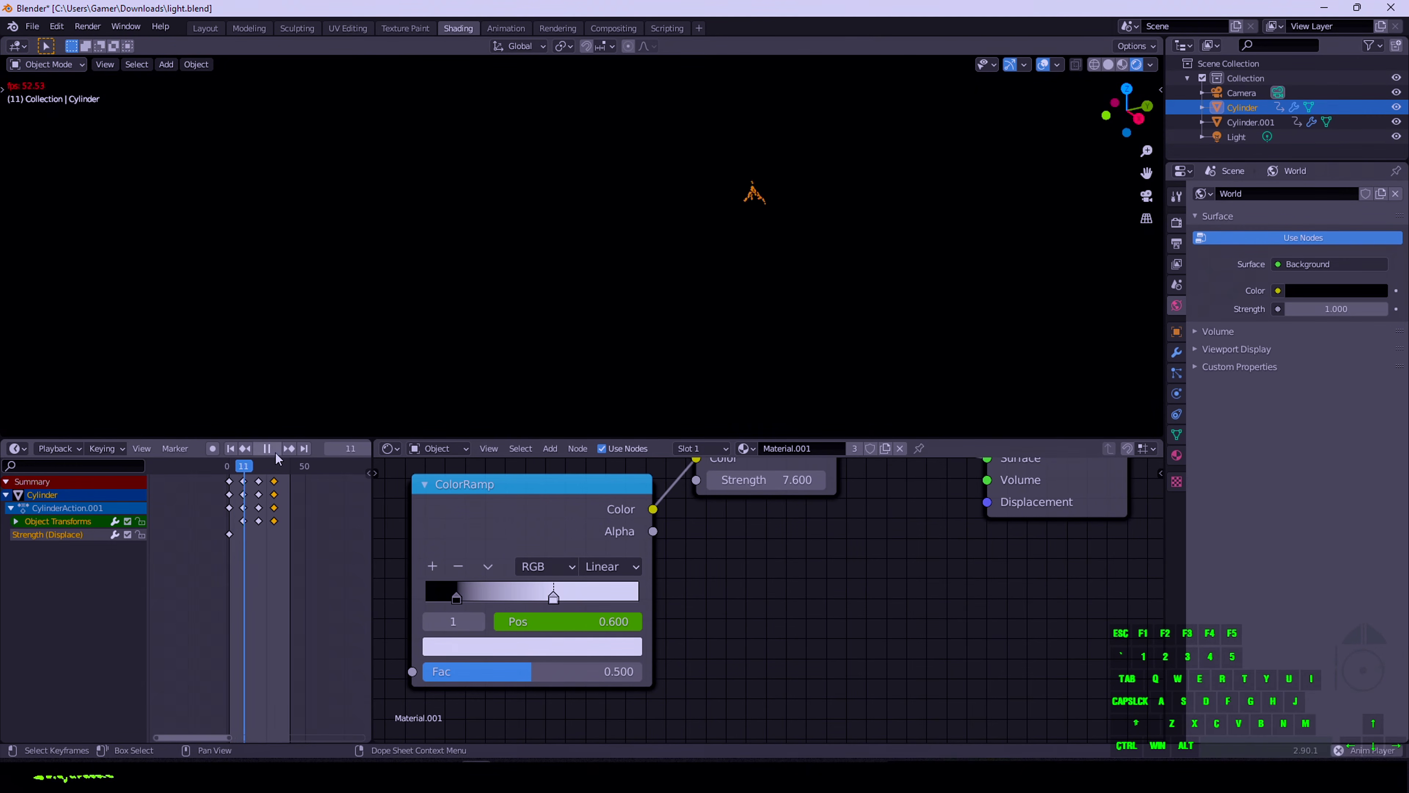
pyautogui.click(242, 465)
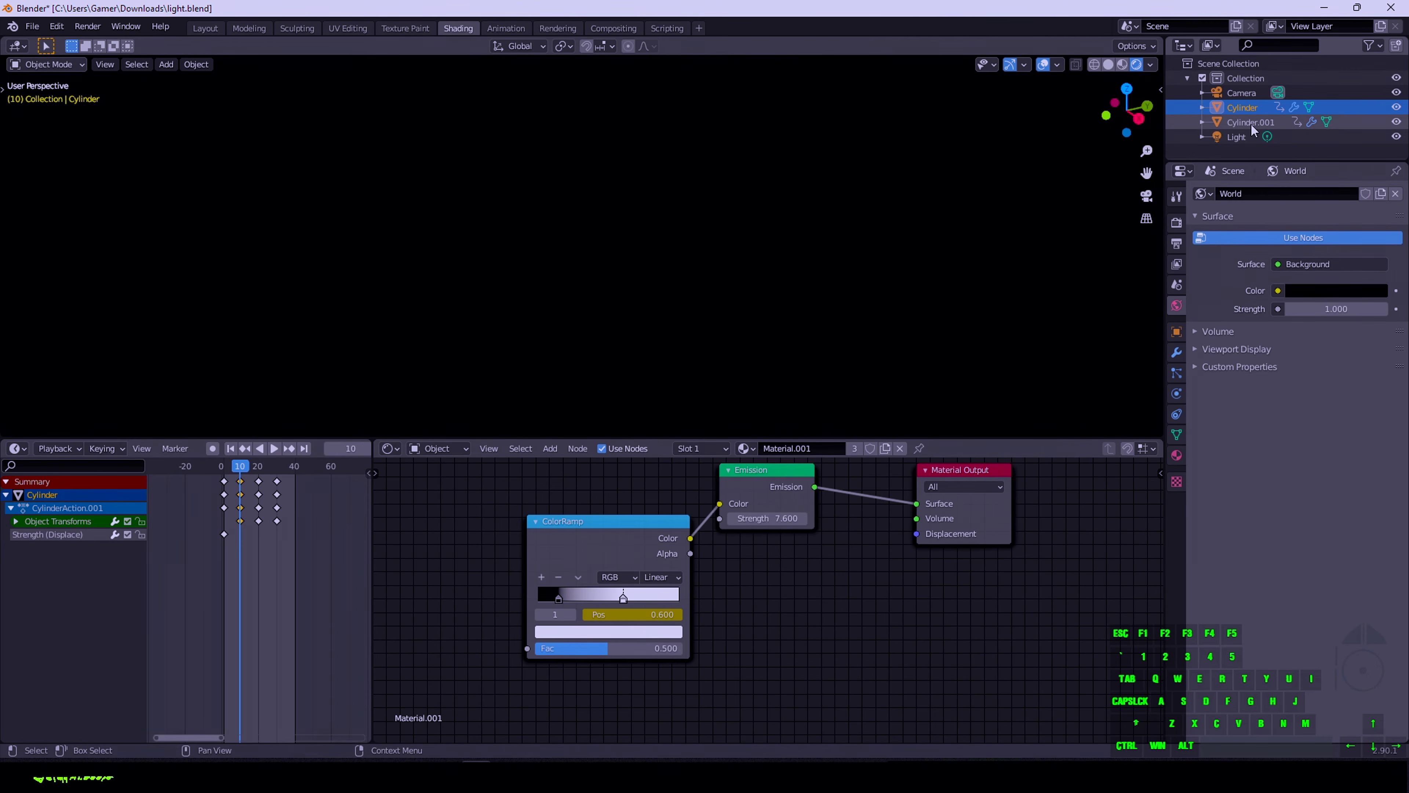
# Select the small bolt and step frame by frame from frame 10 through the strike to examine the glow
pyautogui.press('Right')
pyautogui.press('Right')
pyautogui.press('Right')
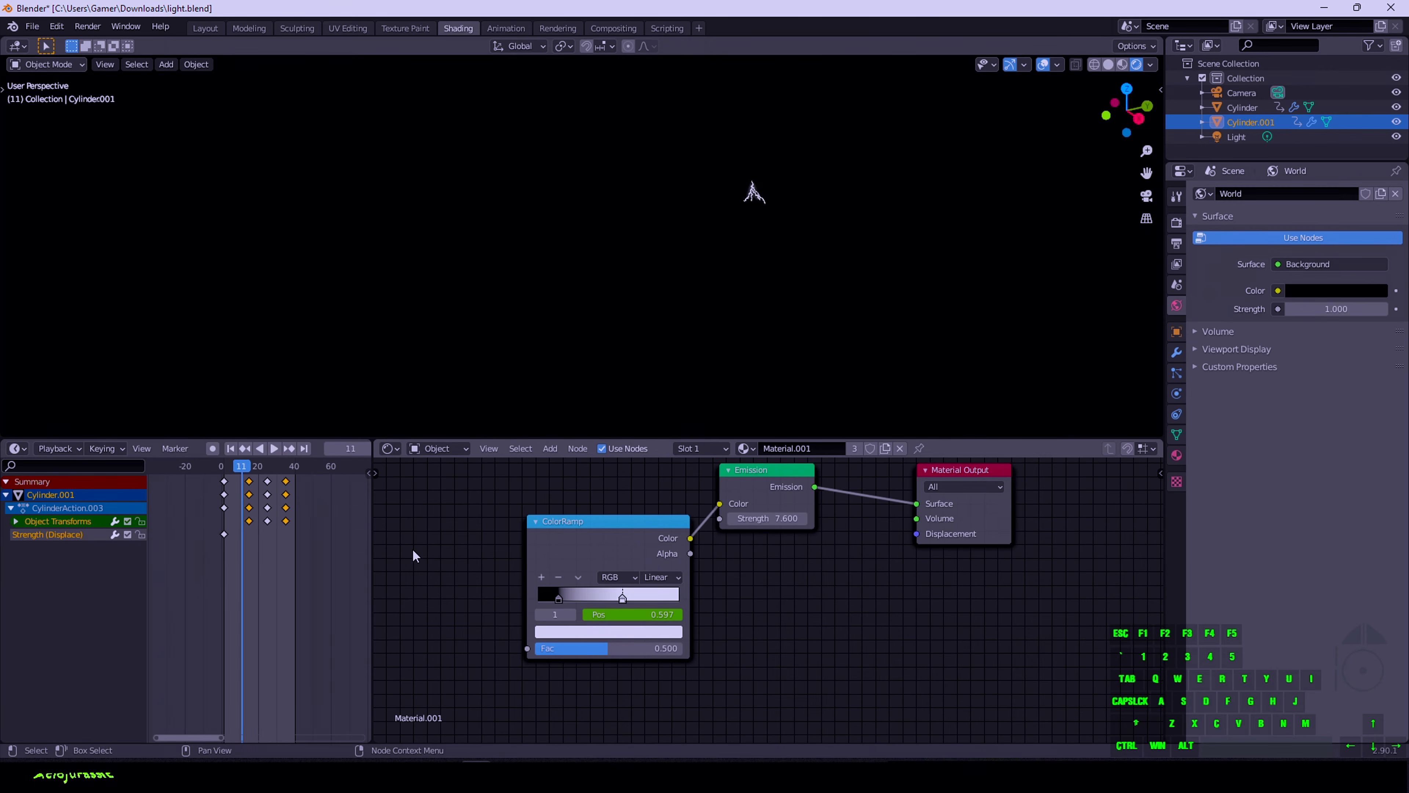
pyautogui.press('Right')
pyautogui.press('Right')
pyautogui.press('Right')
pyautogui.press('Right')
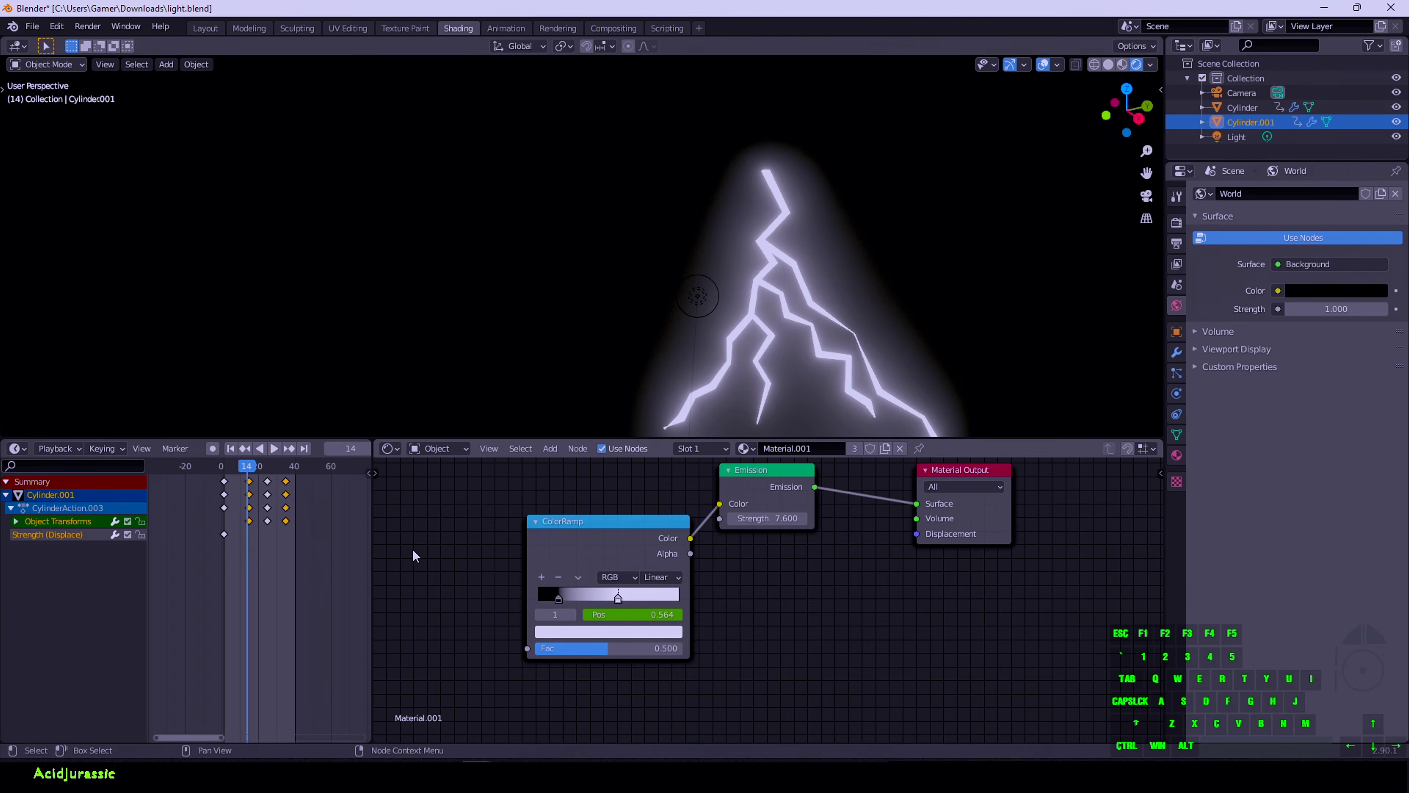
pyautogui.press('Right')
pyautogui.press('Right')
pyautogui.press('Right')
pyautogui.press('Right')
pyautogui.press('Right')
pyautogui.press('Right')
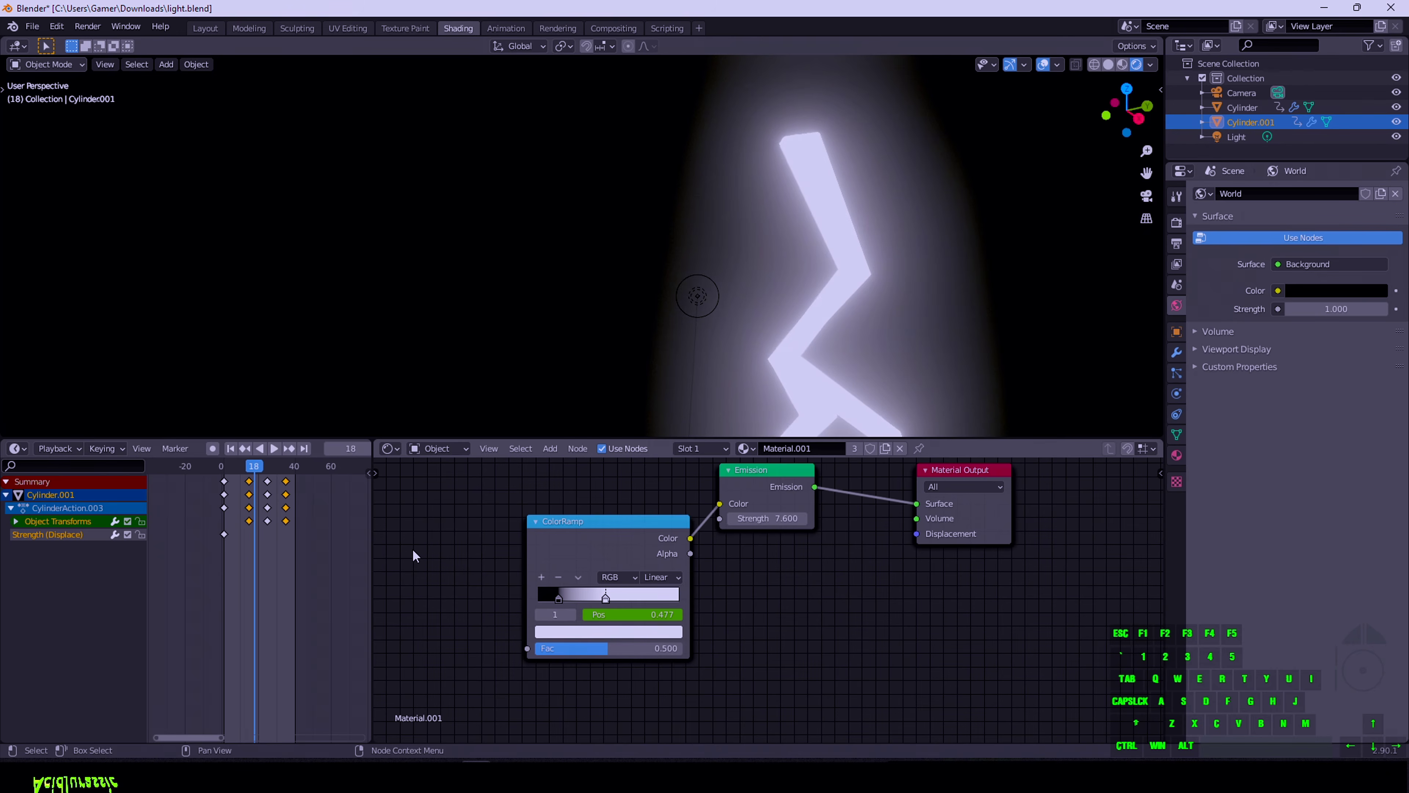
pyautogui.press('Right')
pyautogui.press('Right')
pyautogui.press('Right')
pyautogui.press('Right')
pyautogui.press('Right')
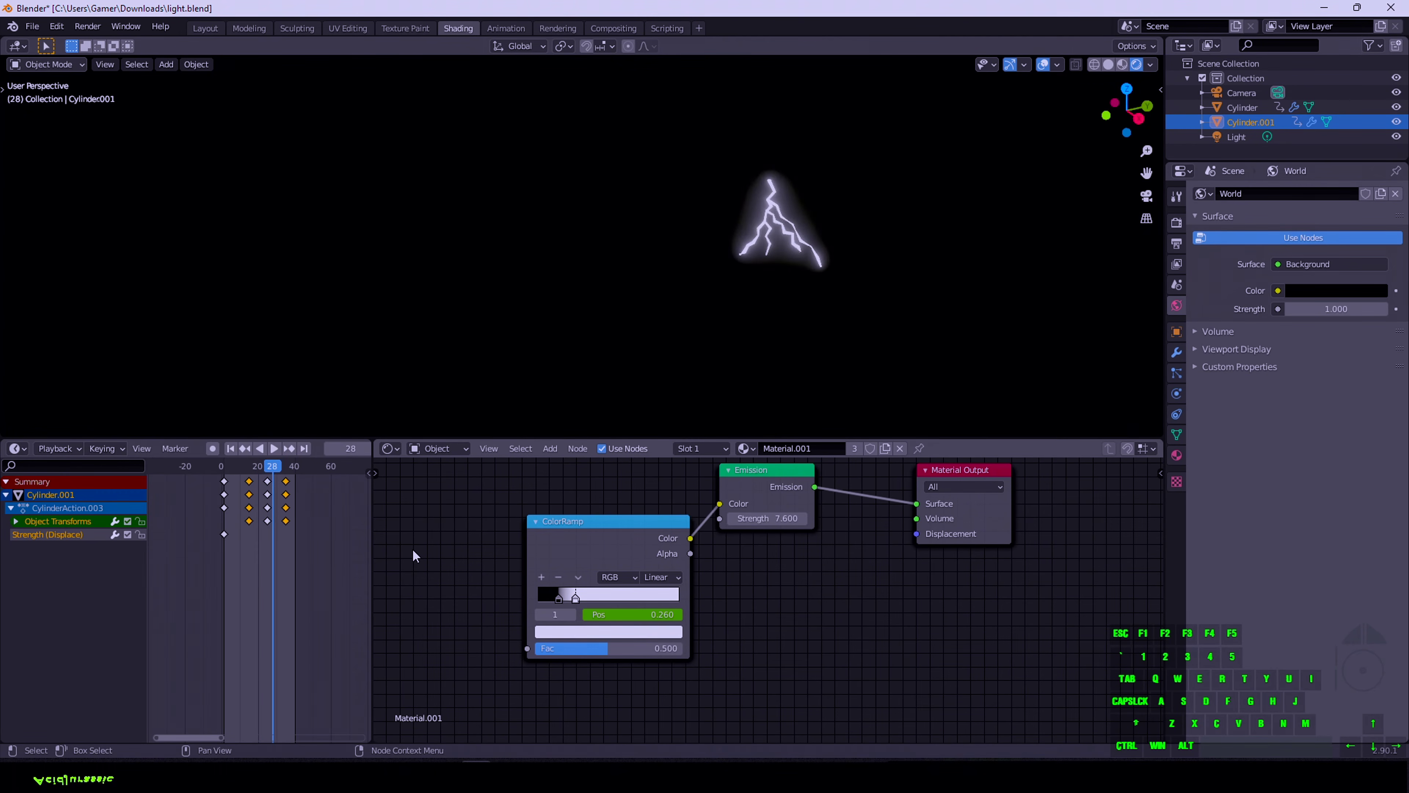
pyautogui.press('Right')
pyautogui.press('Right')
pyautogui.press('Right')
pyautogui.press('Right')
pyautogui.press('Right')
pyautogui.press('Right')
pyautogui.press('Right')
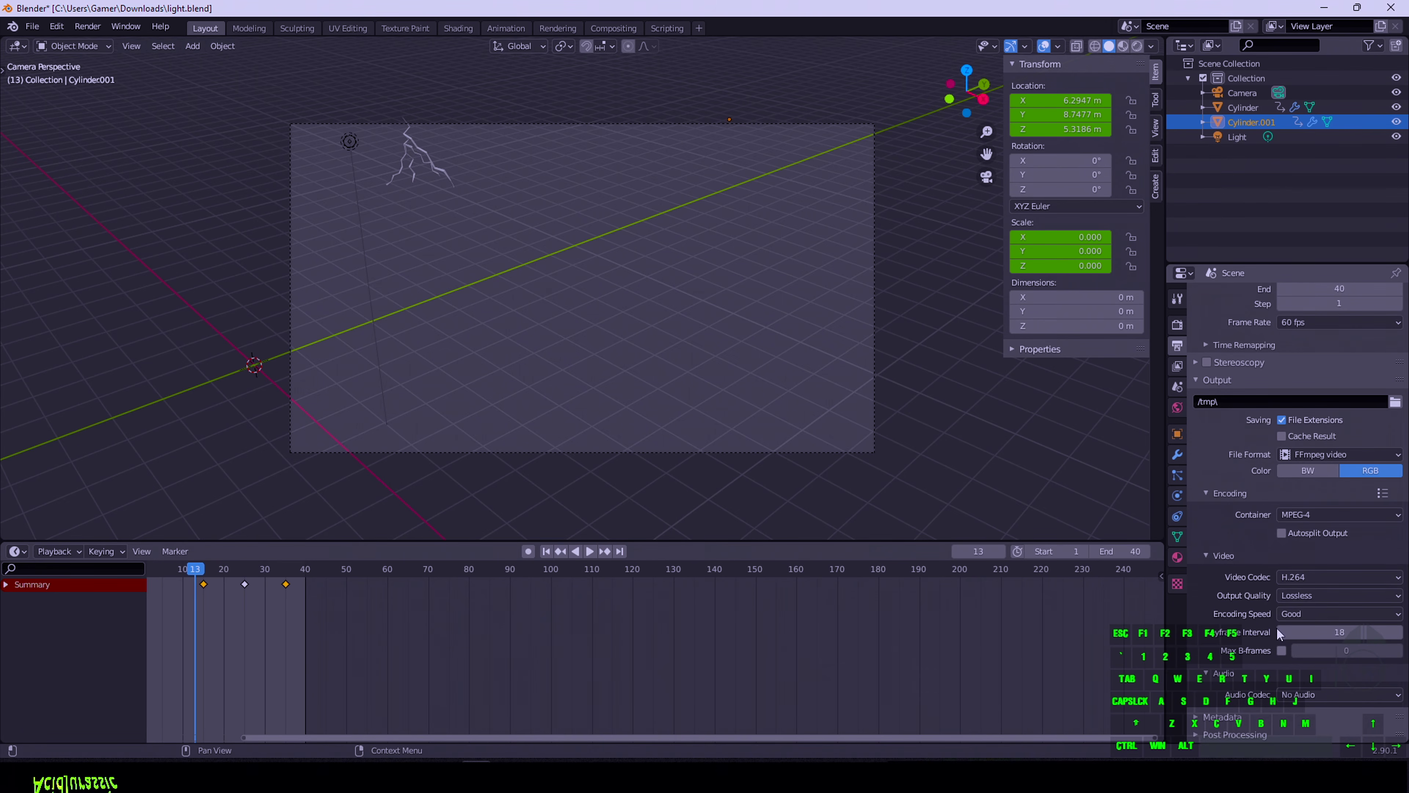
pyautogui.scroll(-2, 695, 314)
pyautogui.scroll(1, 694, 322)
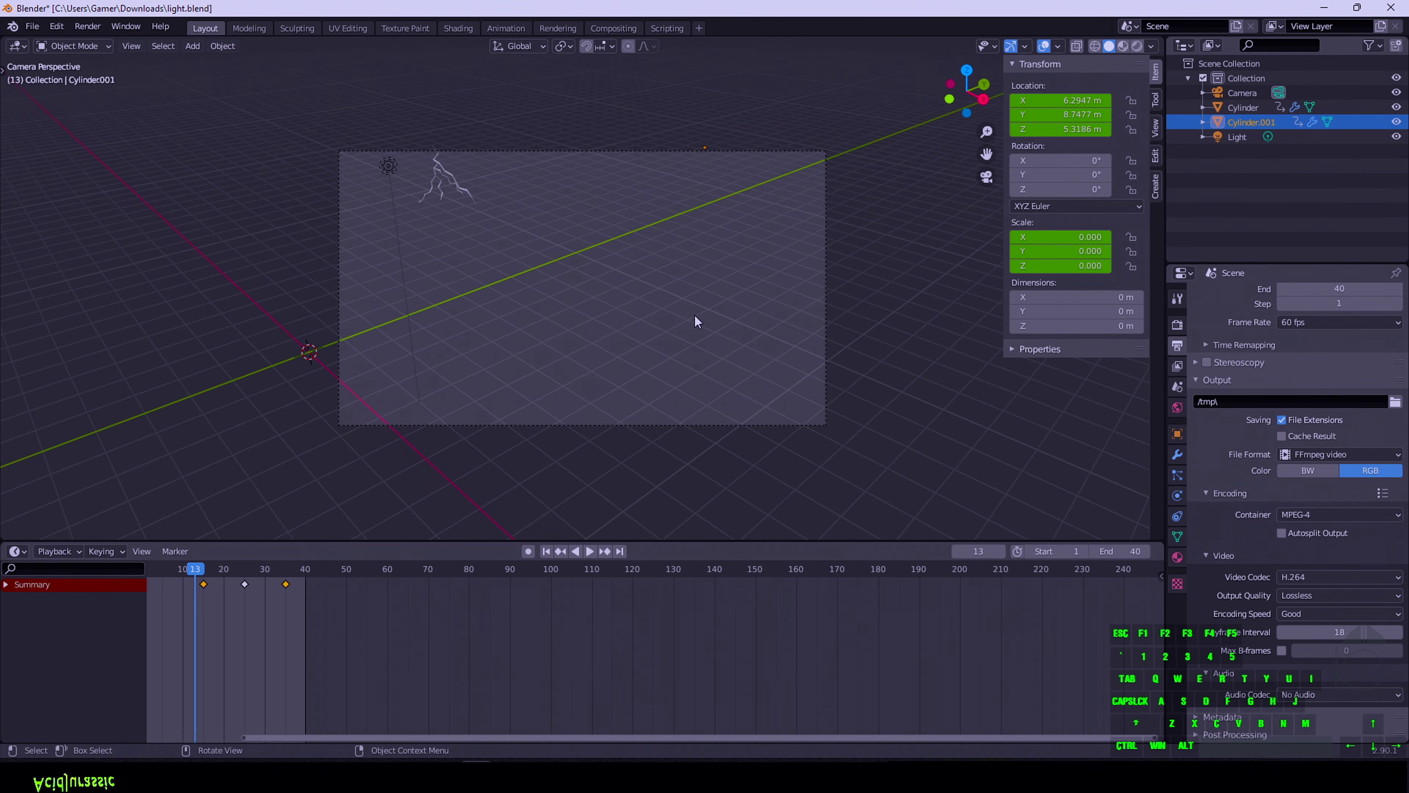